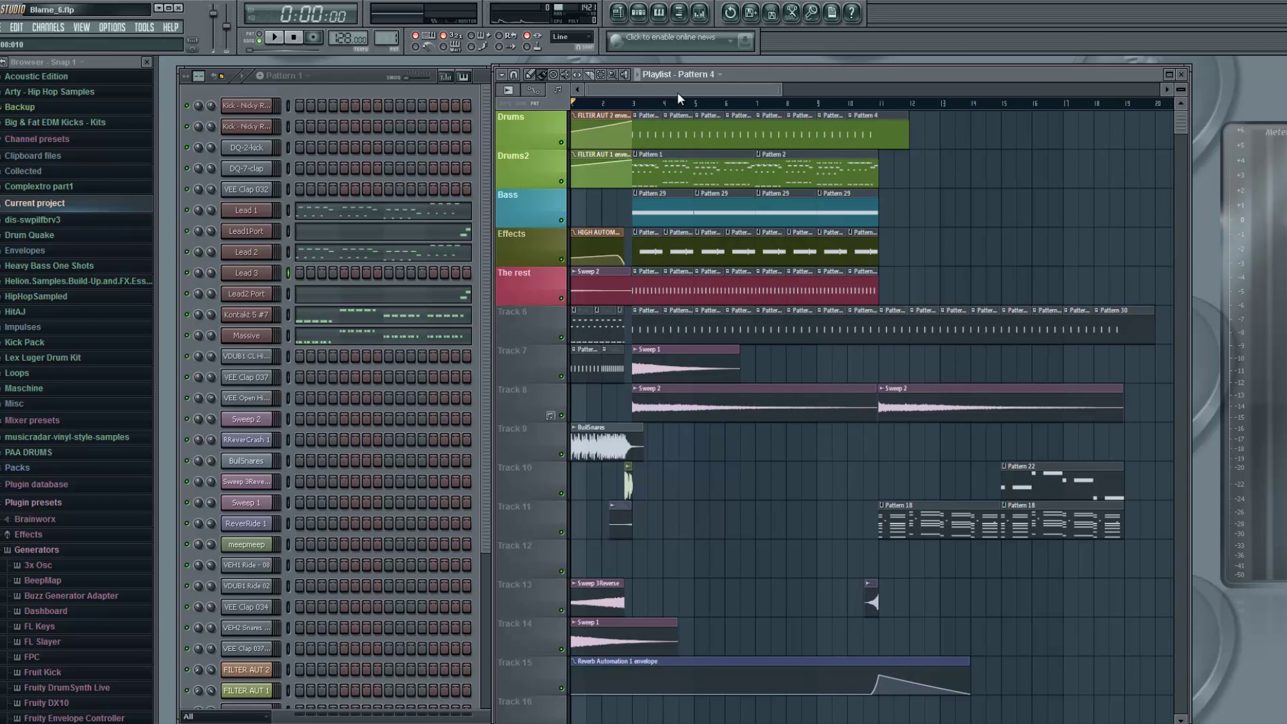
Play the full arrangement in the playlist from the beginning and stop after the section with the drums and bass.
left_click_drag(704, 90, 704, 91)
left_click(687, 162)
left_click(725, 159)
left_click_drag(781, 92, 803, 91)
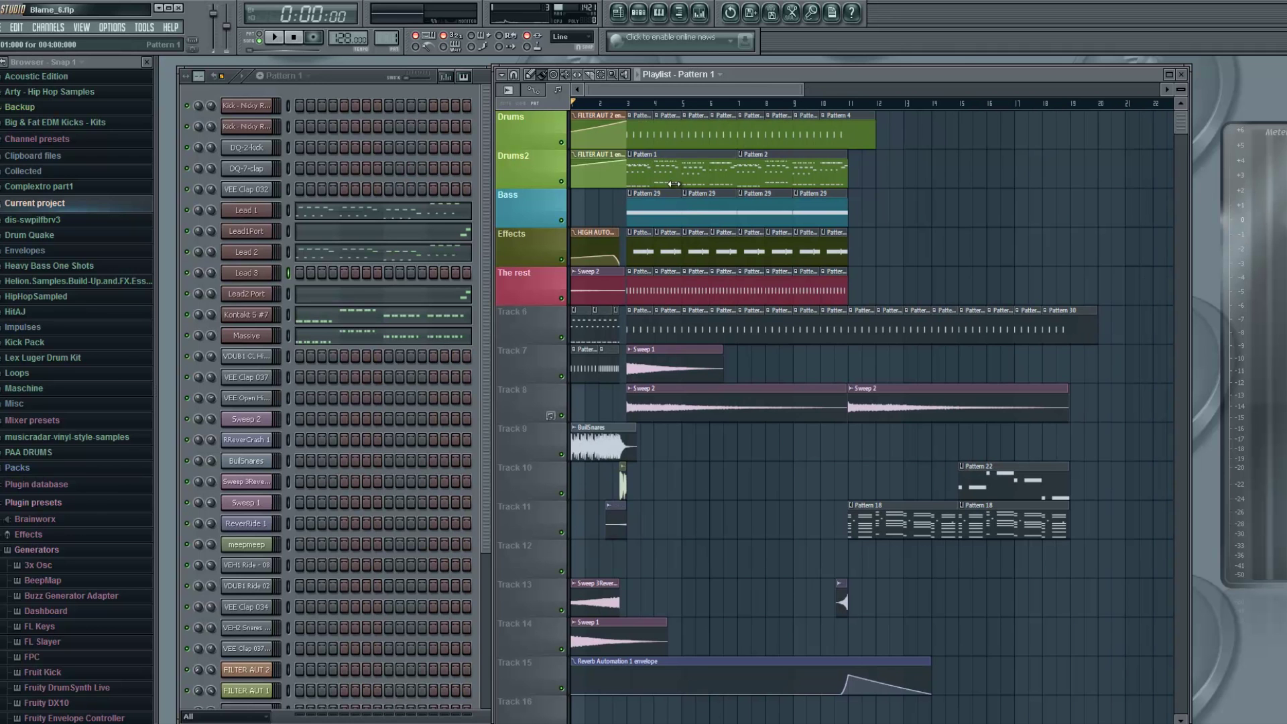
mouse_move(634, 102)
left_mouse_down()
mouse_move(714, 113)
mouse_move(712, 123)
mouse_move(885, 131)
mouse_move(633, 117)
left_mouse_up()
left_click(635, 121)
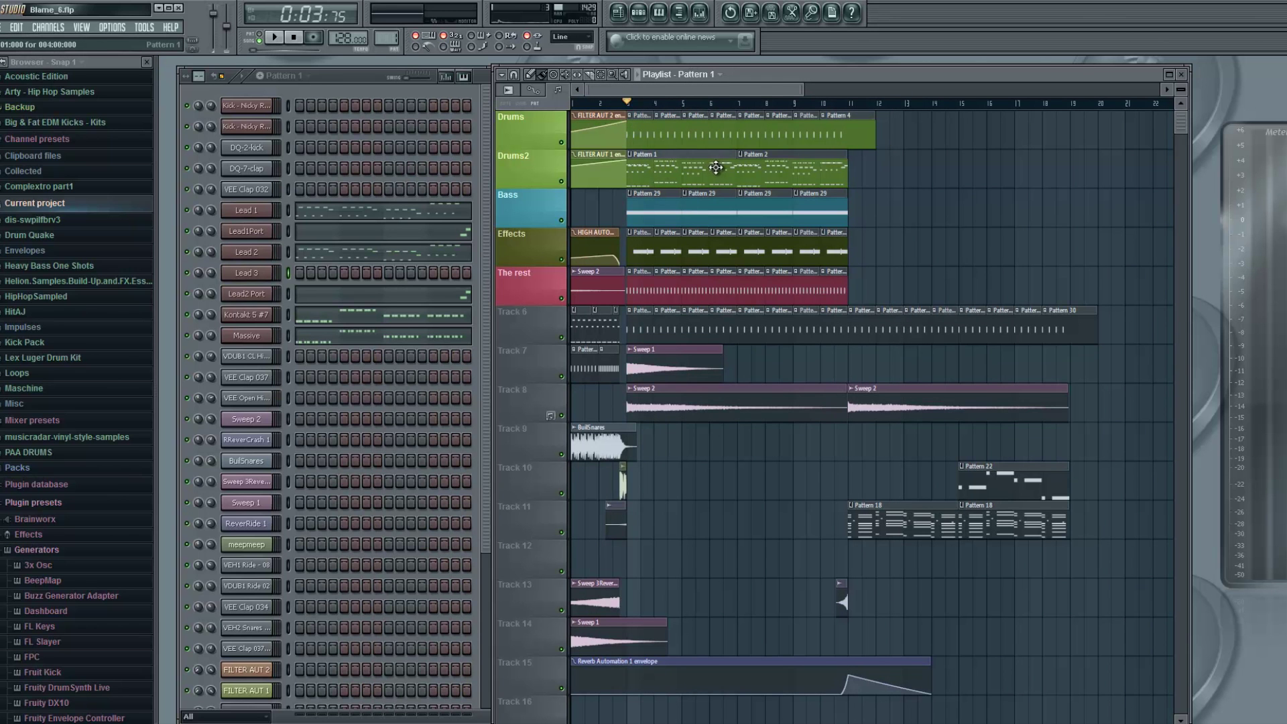
left_click_drag(587, 101, 490, 95)
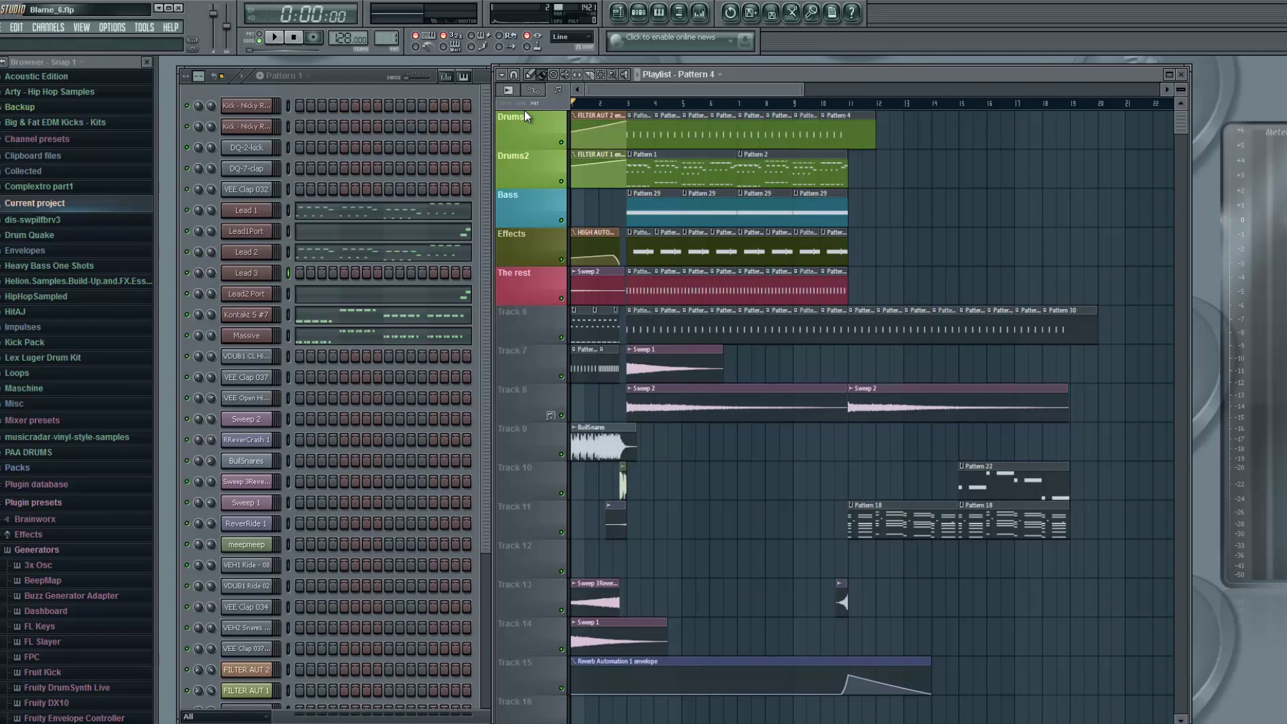
key("space")
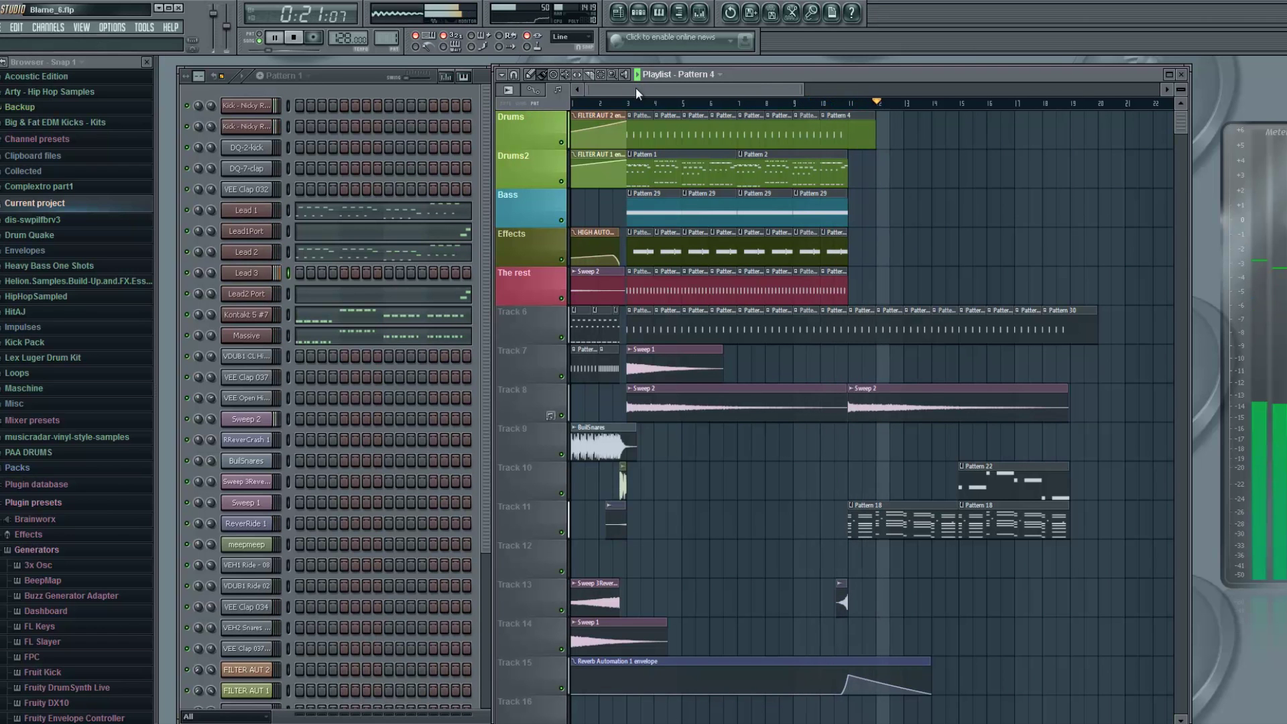
key("space")
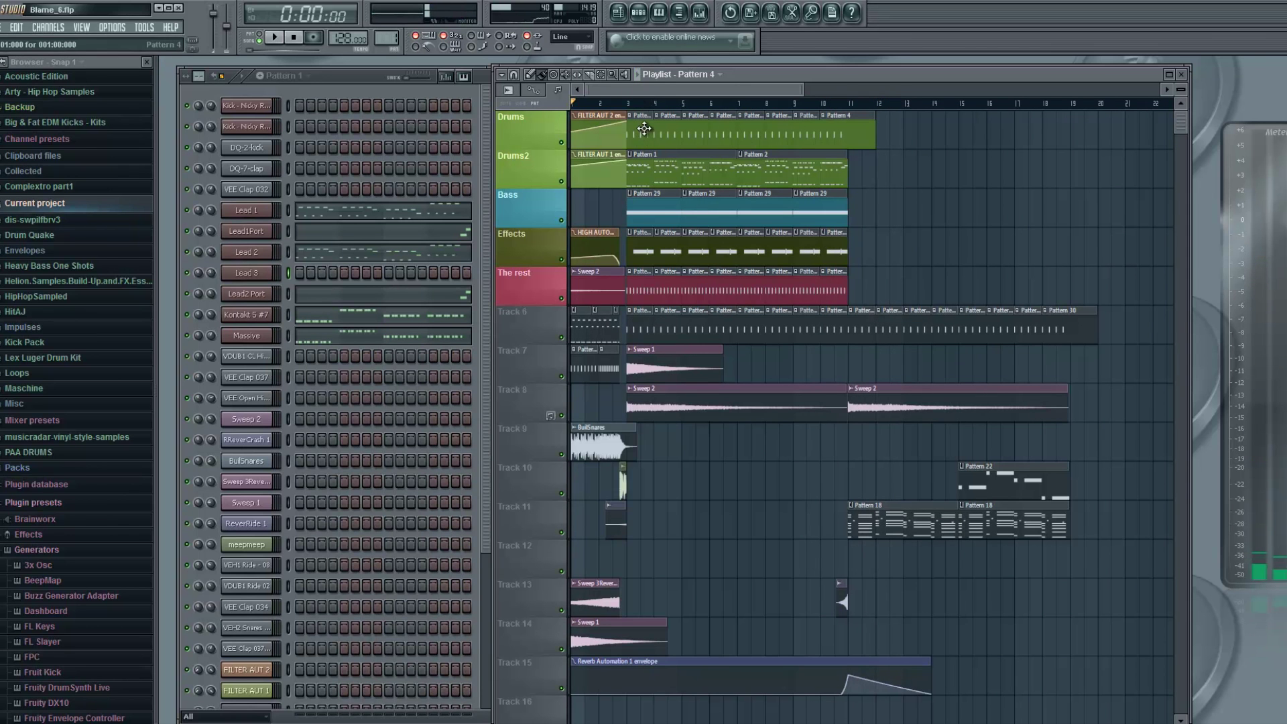
Open Pattern 4 from the Drums track, play it with the mixer shown, and inspect the Kick and Hi-Hat mixer tracks.
left_click(628, 102)
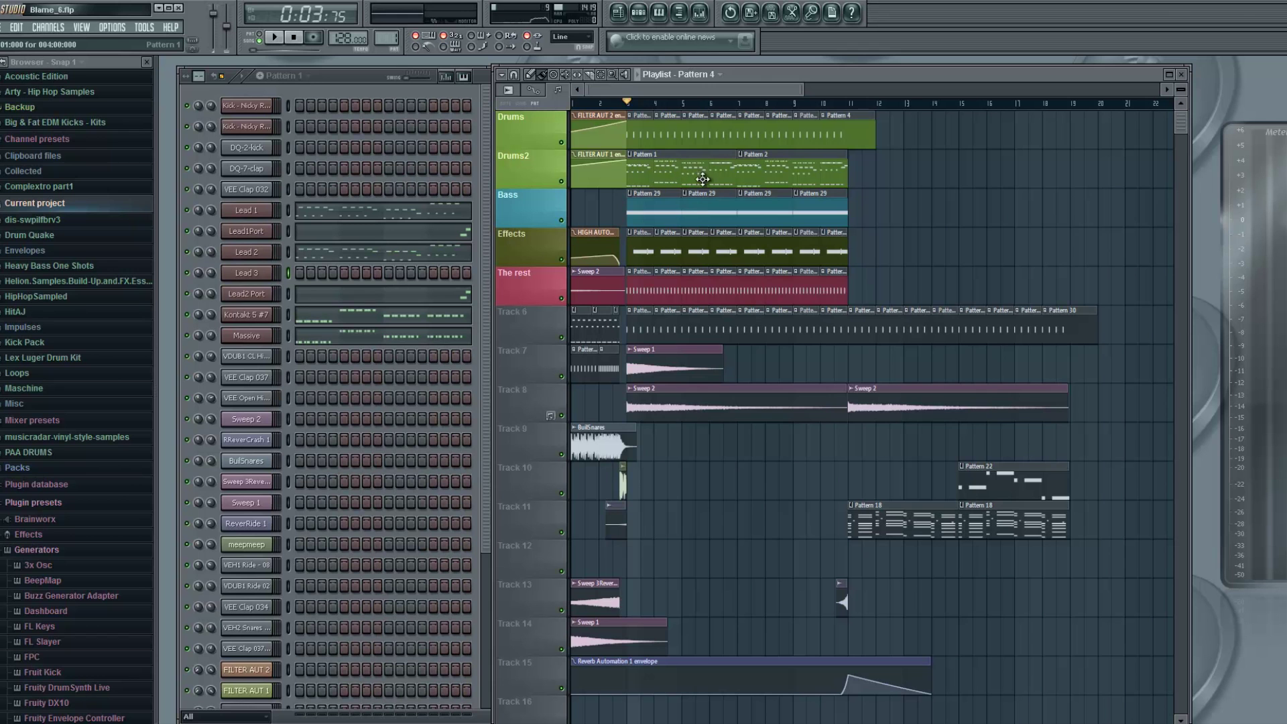
left_click(642, 136)
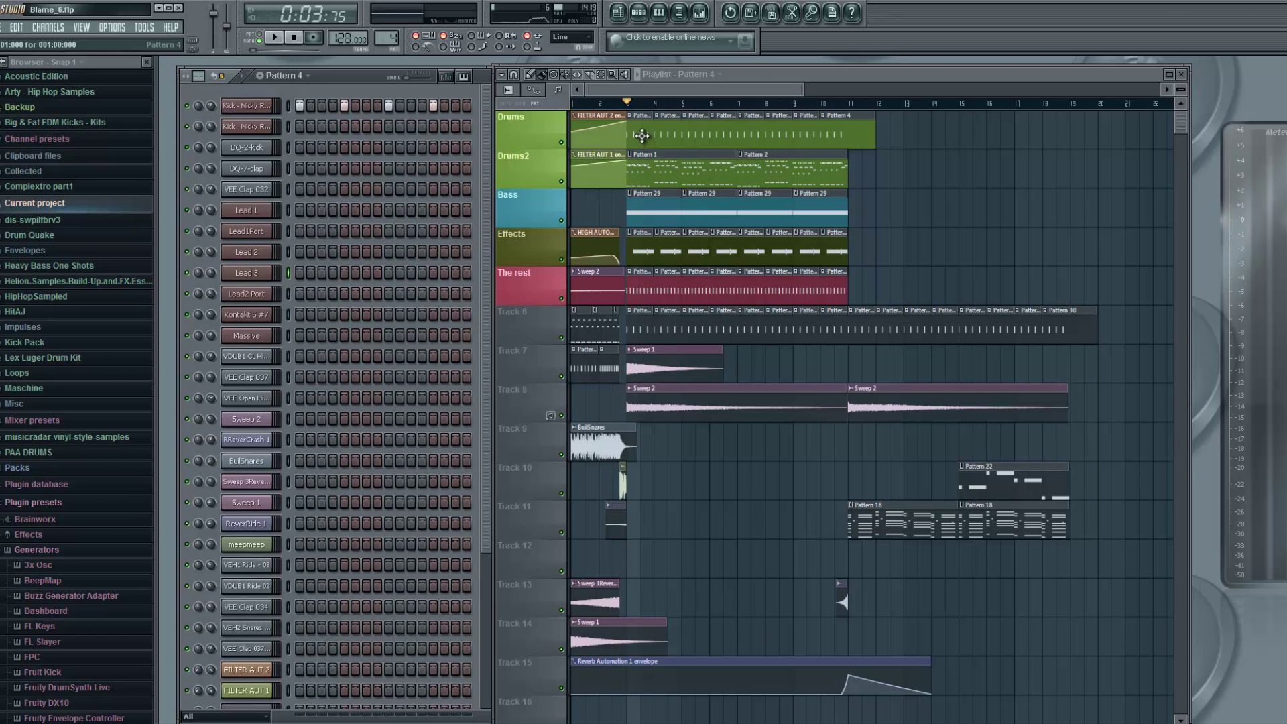
left_click(293, 37)
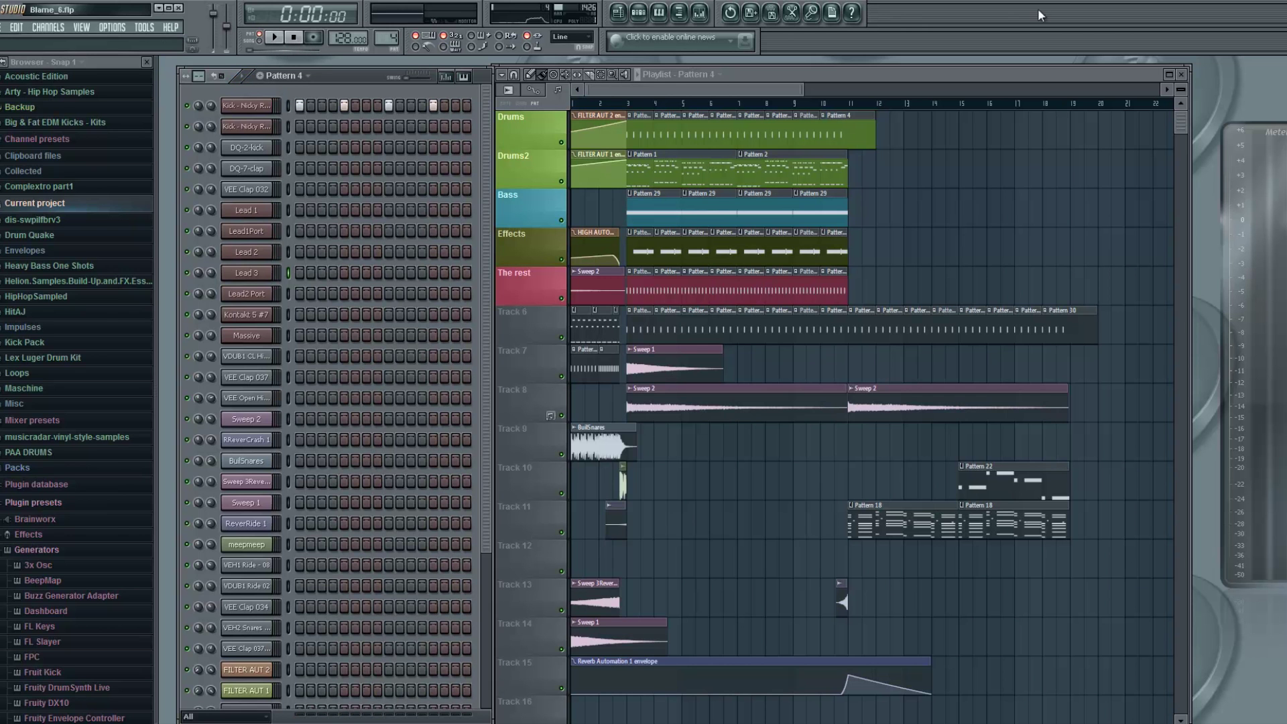
left_click(701, 12)
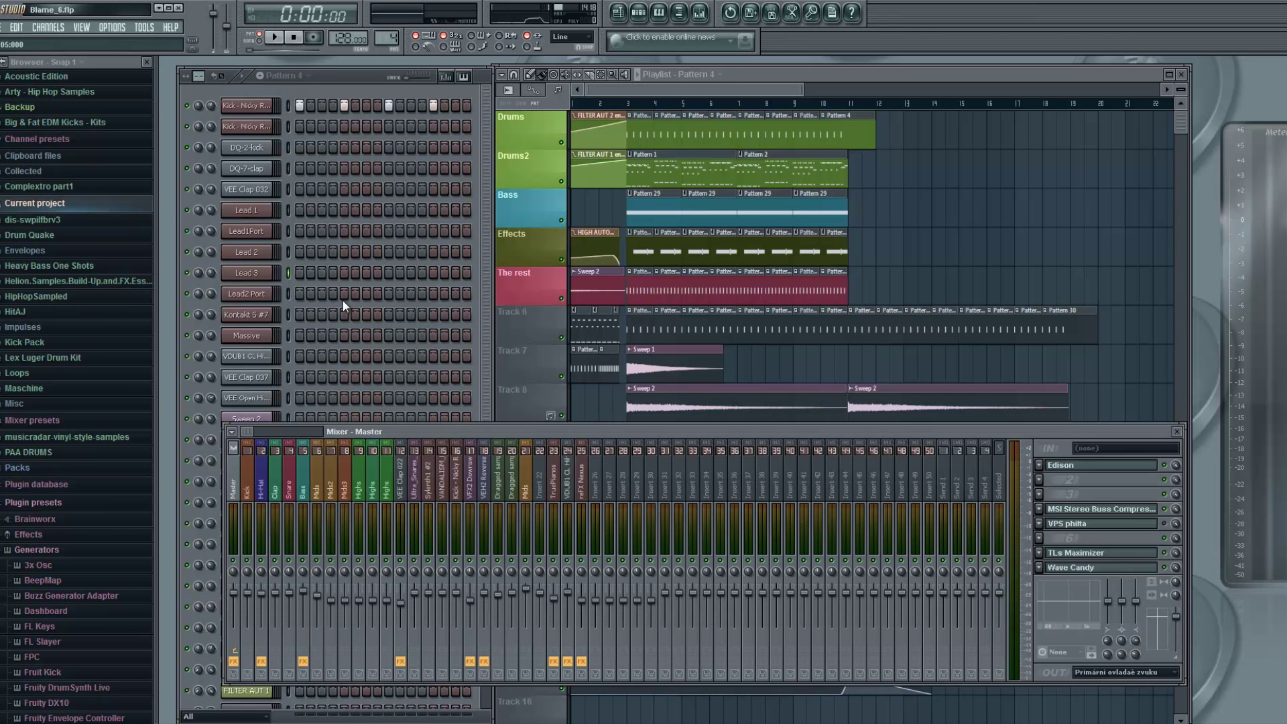
key("space")
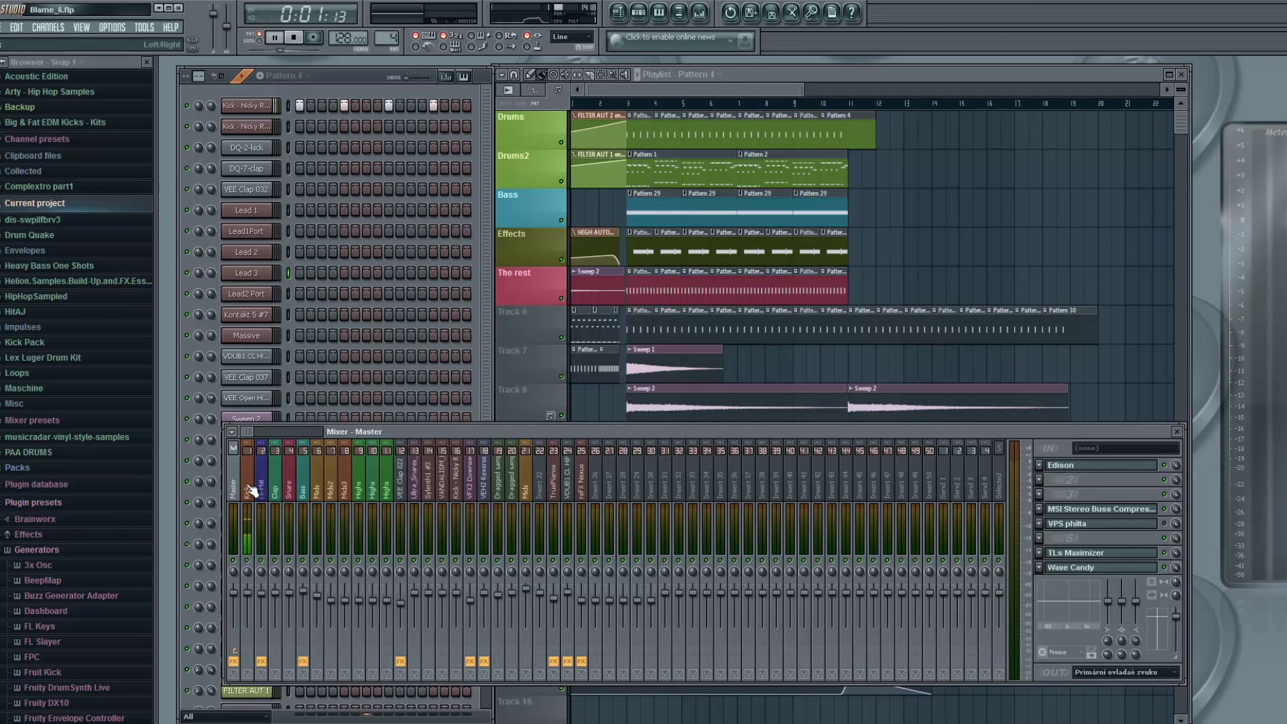
left_click(250, 523)
key("space")
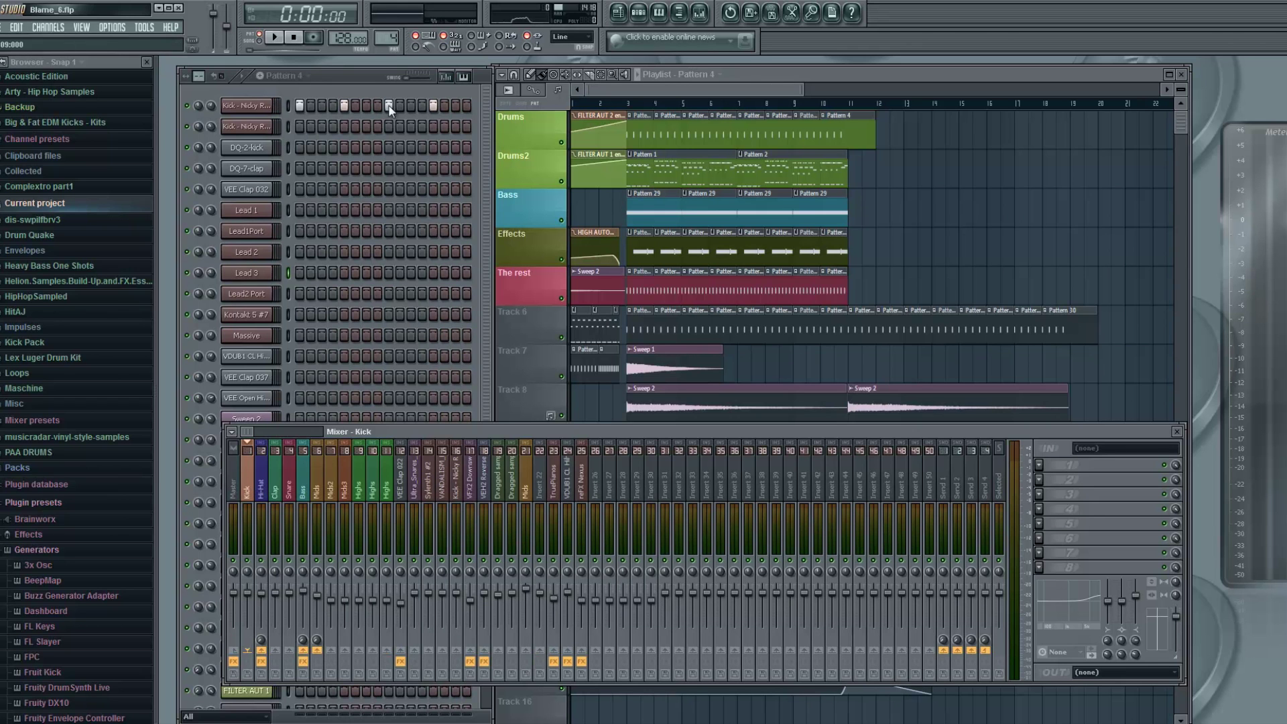
left_click(261, 492)
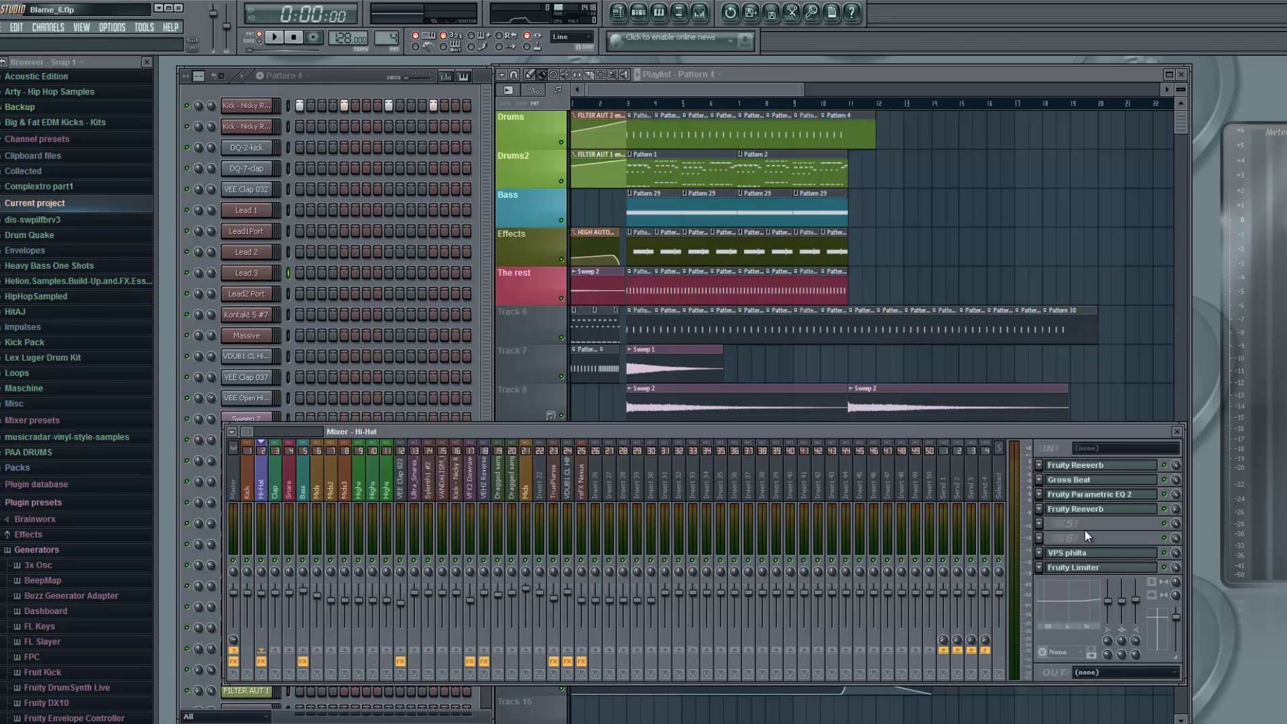
Open Pattern 30 from Track 6 of the playlist to view its kick steps.
left_click(724, 94)
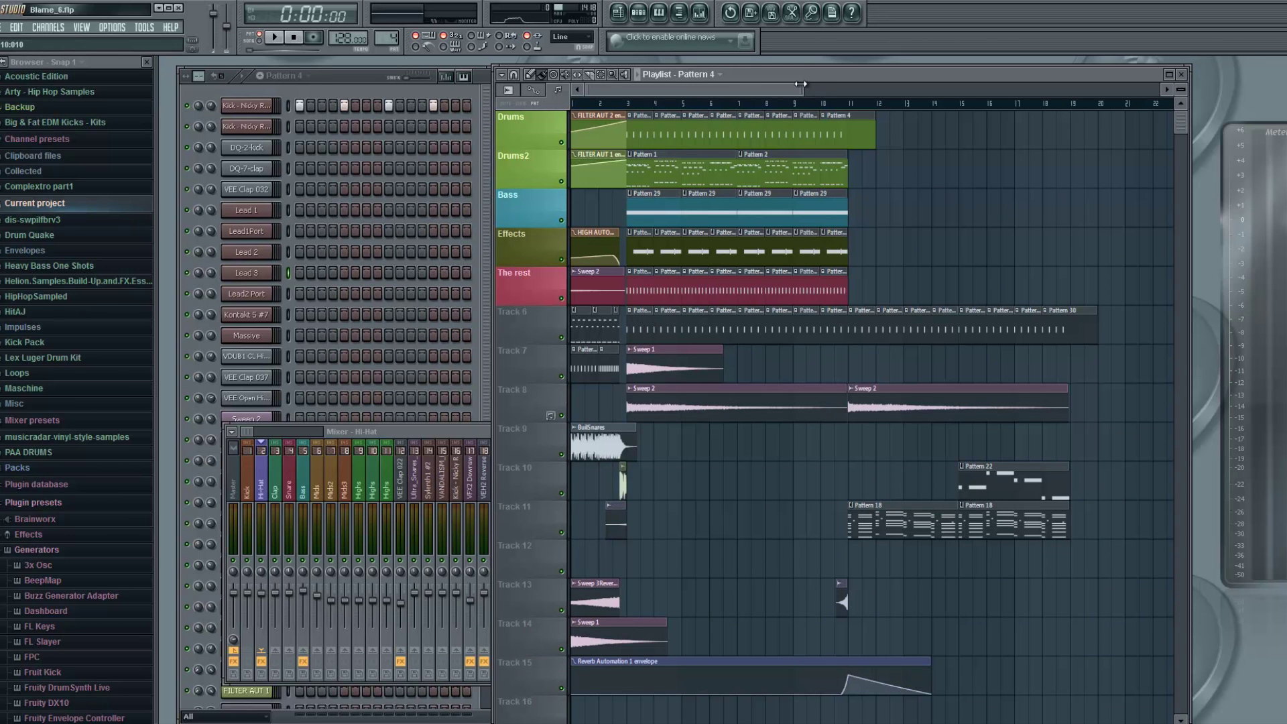
mouse_move(802, 89)
left_mouse_down()
mouse_move(836, 90)
mouse_move(818, 90)
left_mouse_up()
left_click(637, 314)
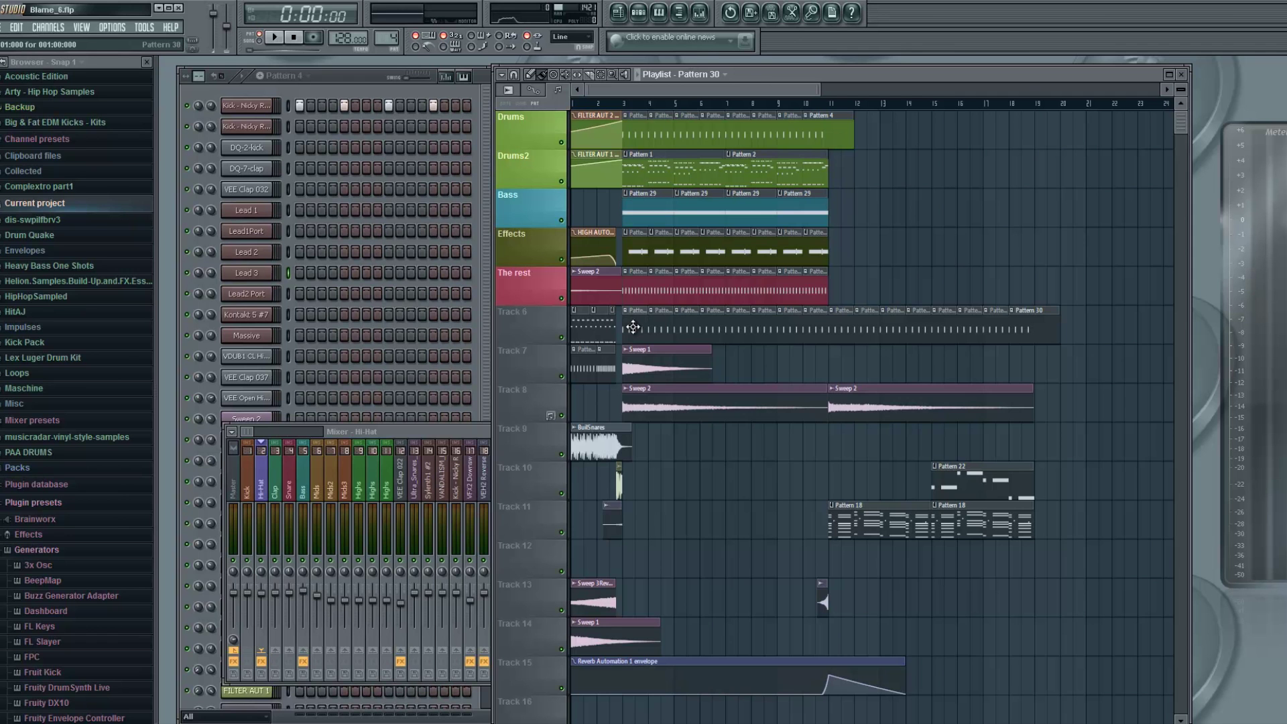
double_click(633, 327)
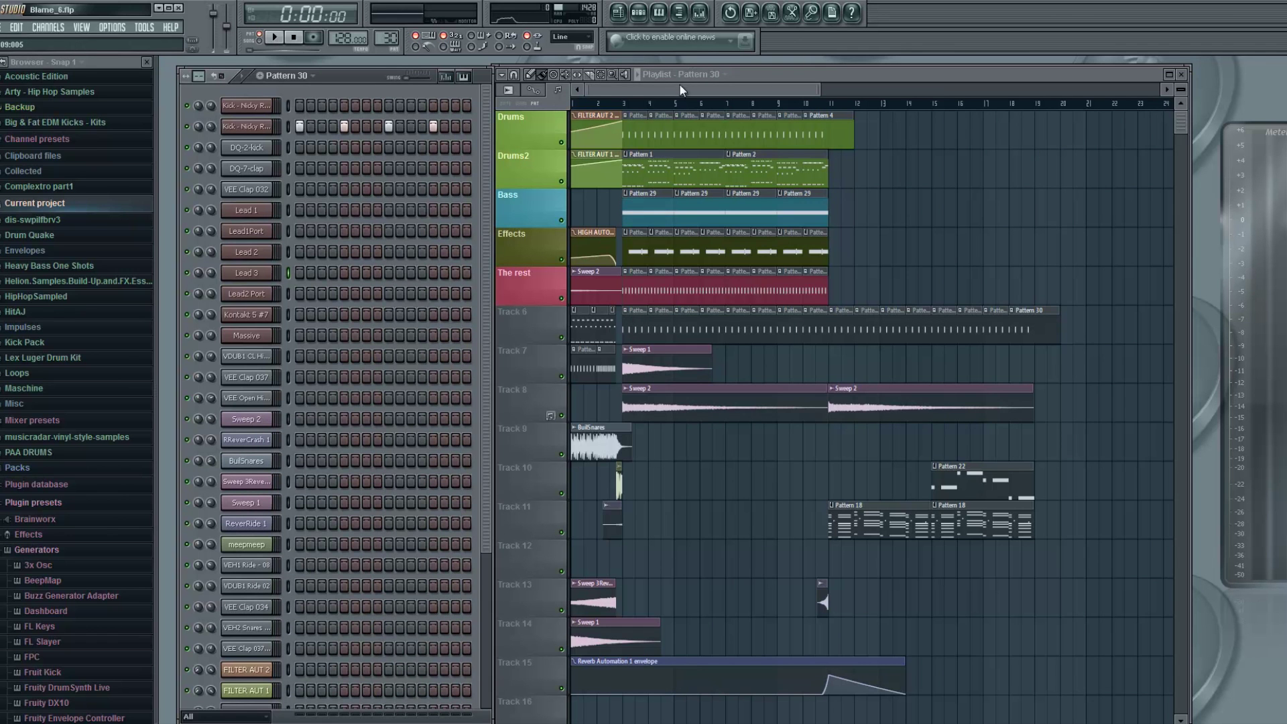
Return to Pattern 4, play it briefly, and select the Kick track in the mixer.
left_click(631, 128)
left_click(275, 37)
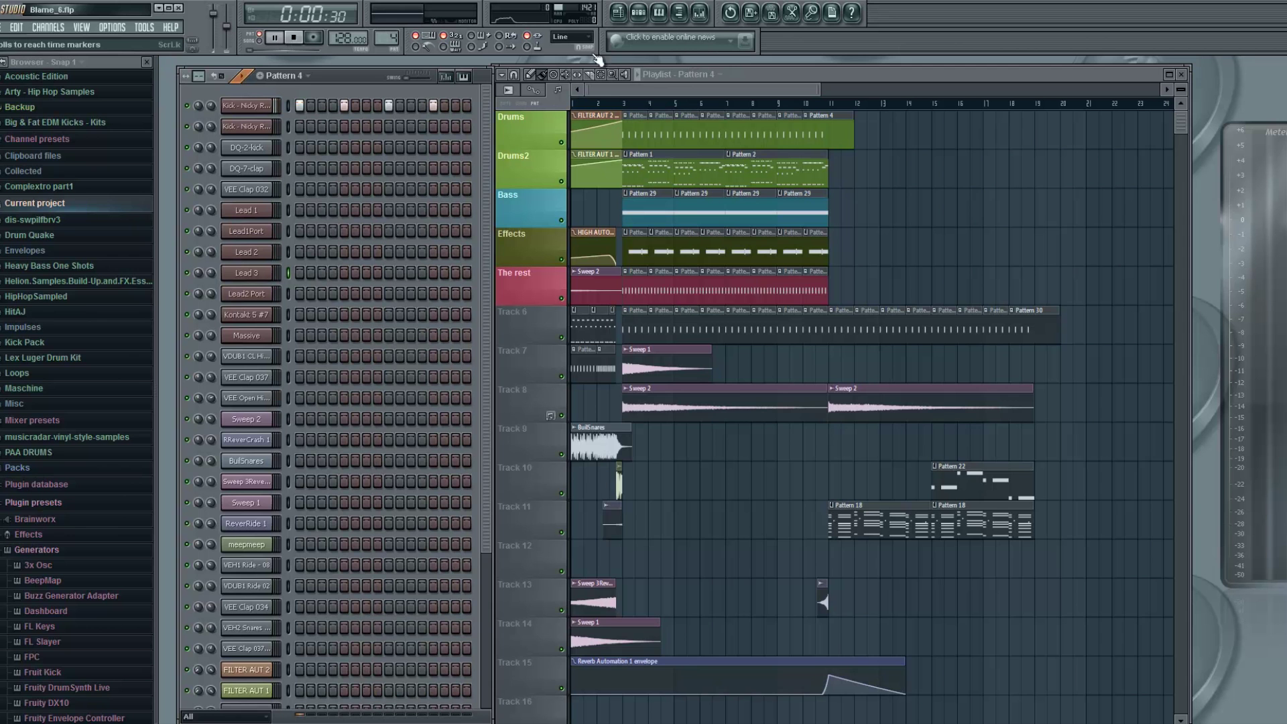
left_click(699, 13)
key("space")
left_click(248, 467)
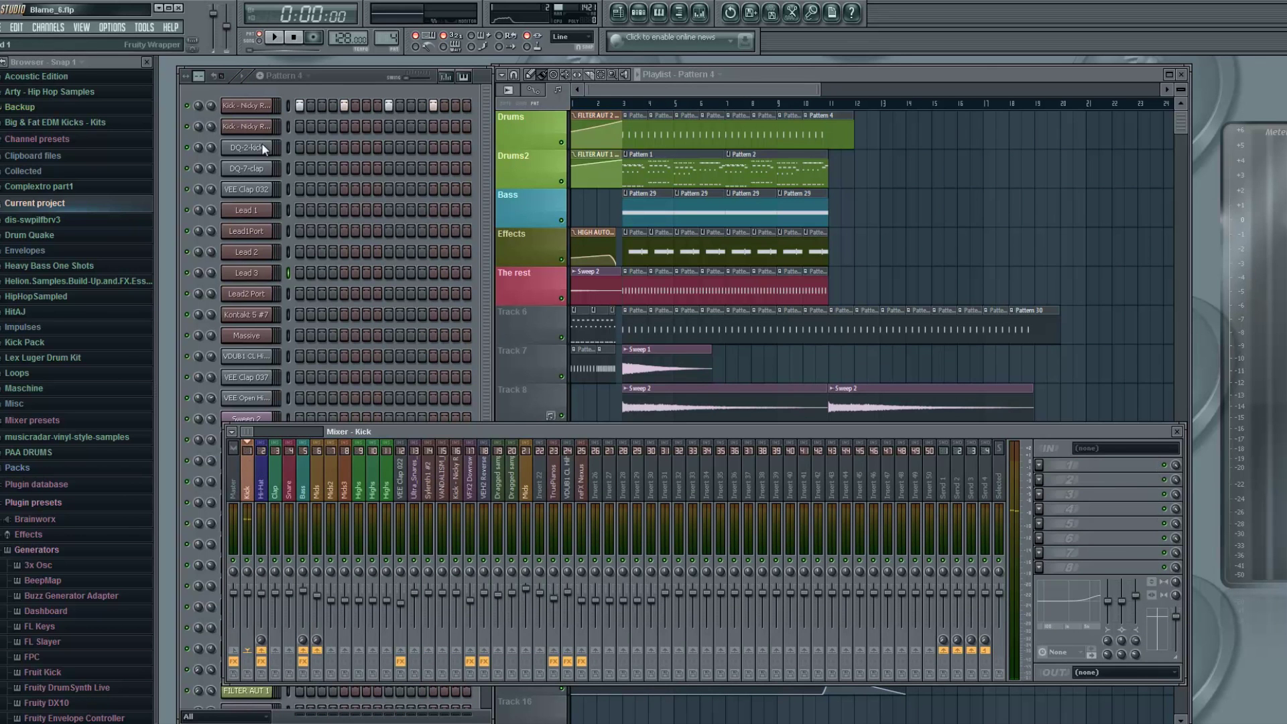
View the first kick channel's KICK synthesiser plugin, close it with its channel settings, and return to the mixer.
left_click(261, 105)
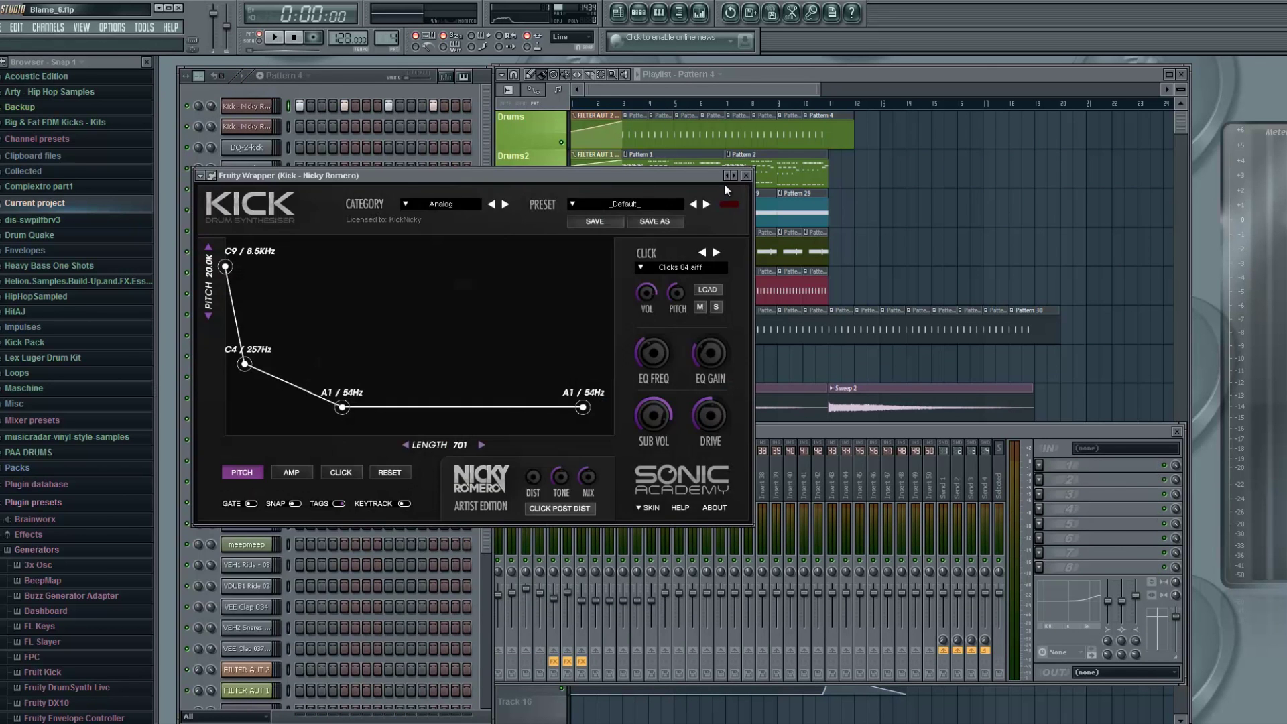
left_click(746, 175)
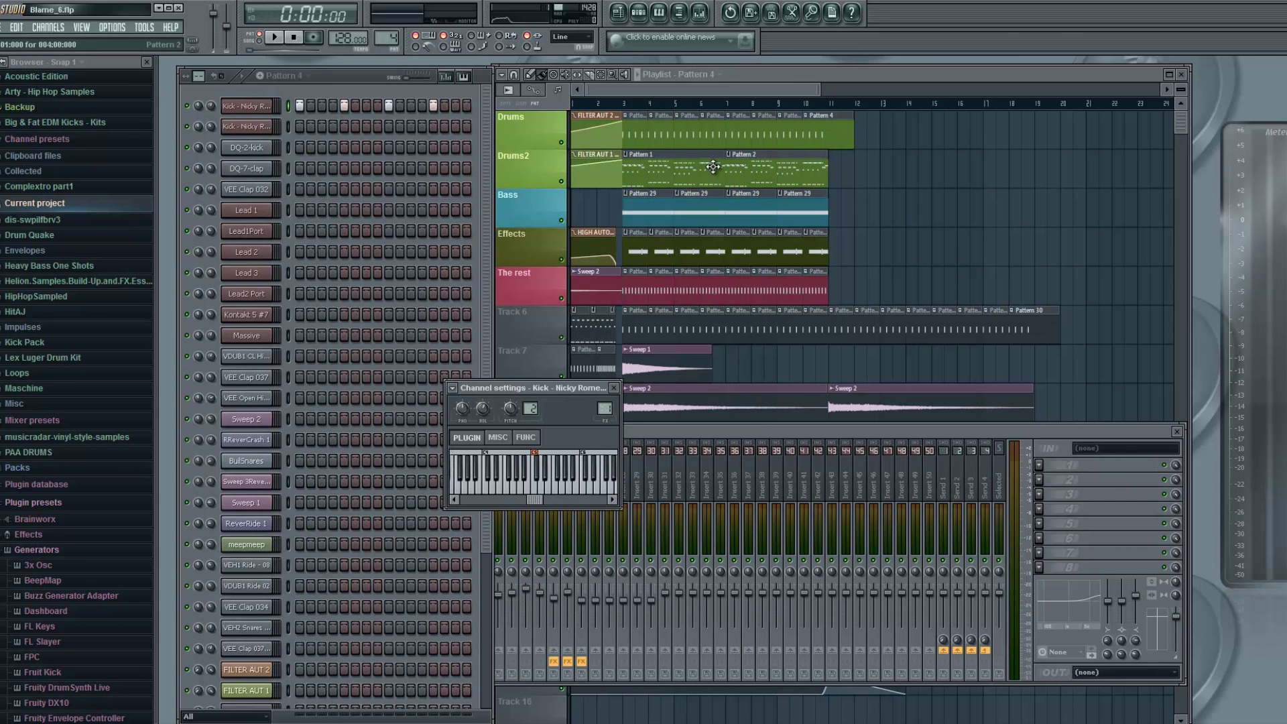
left_click(614, 387)
left_click(585, 432)
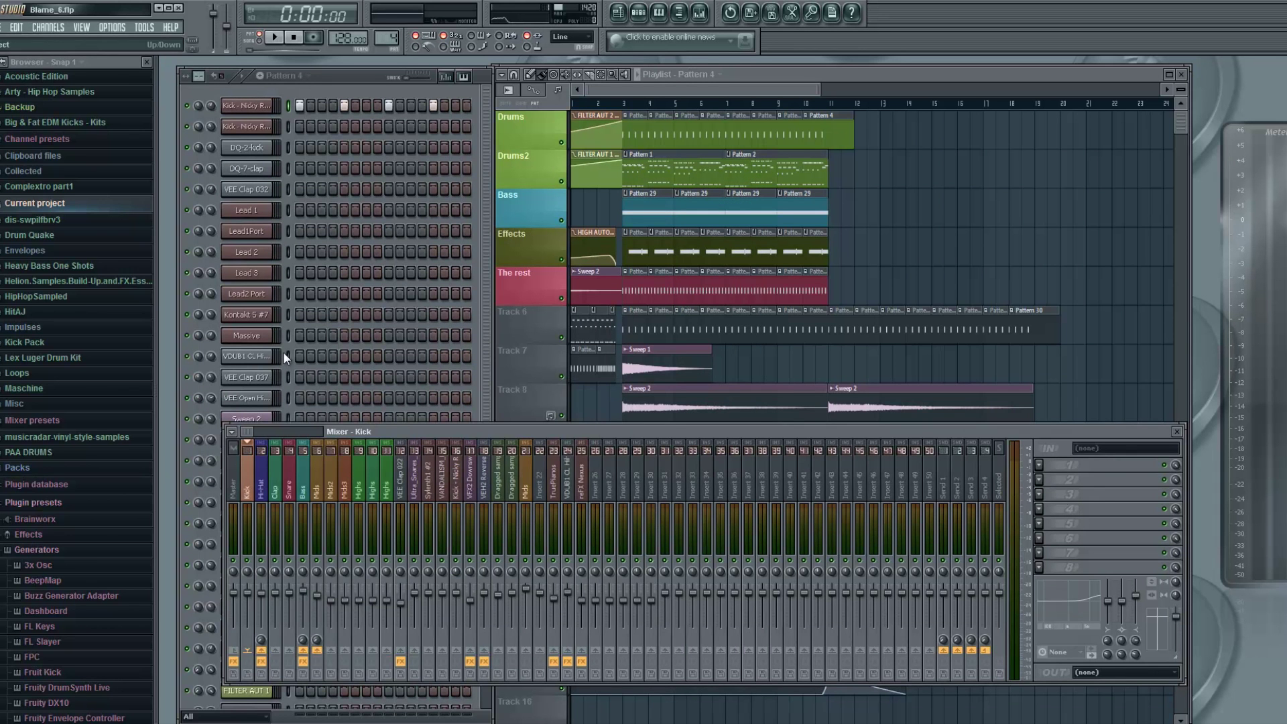
Compare the kick steps in Pattern 4 with the effect slots of the Hi-Hat and Kick mixer tracks.
left_click(338, 77)
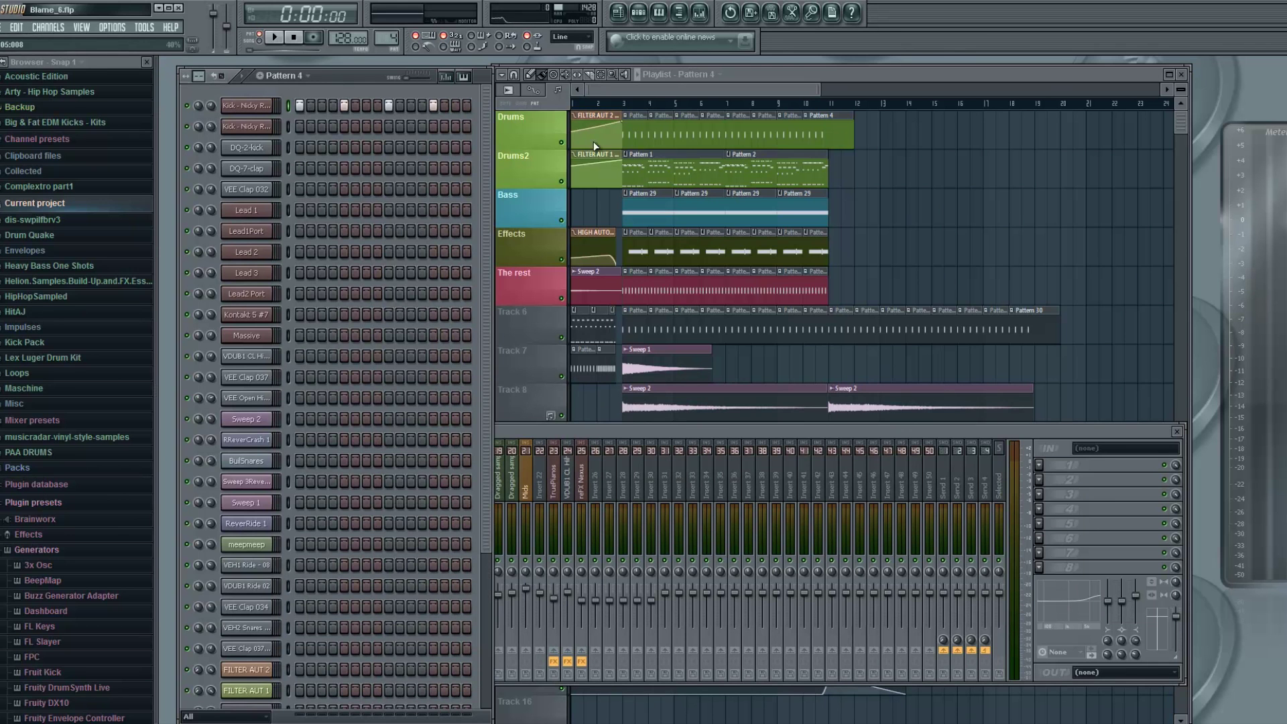
left_click(570, 433)
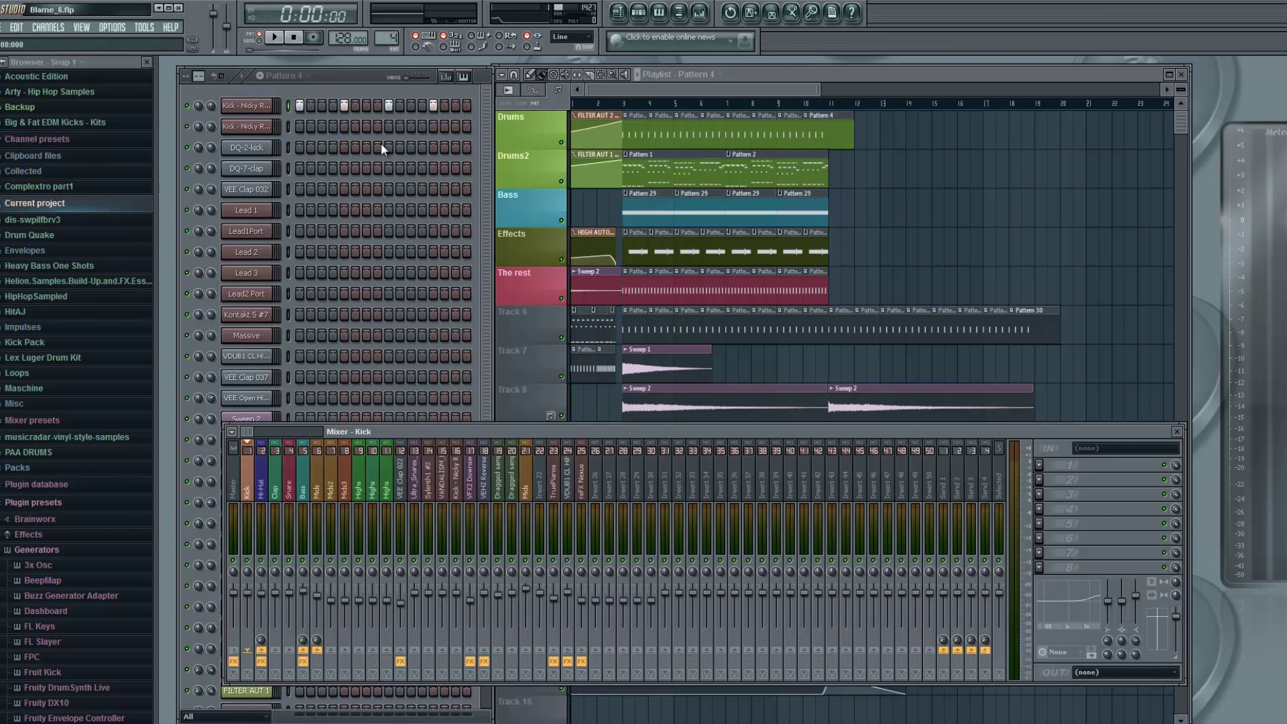
left_click(268, 483)
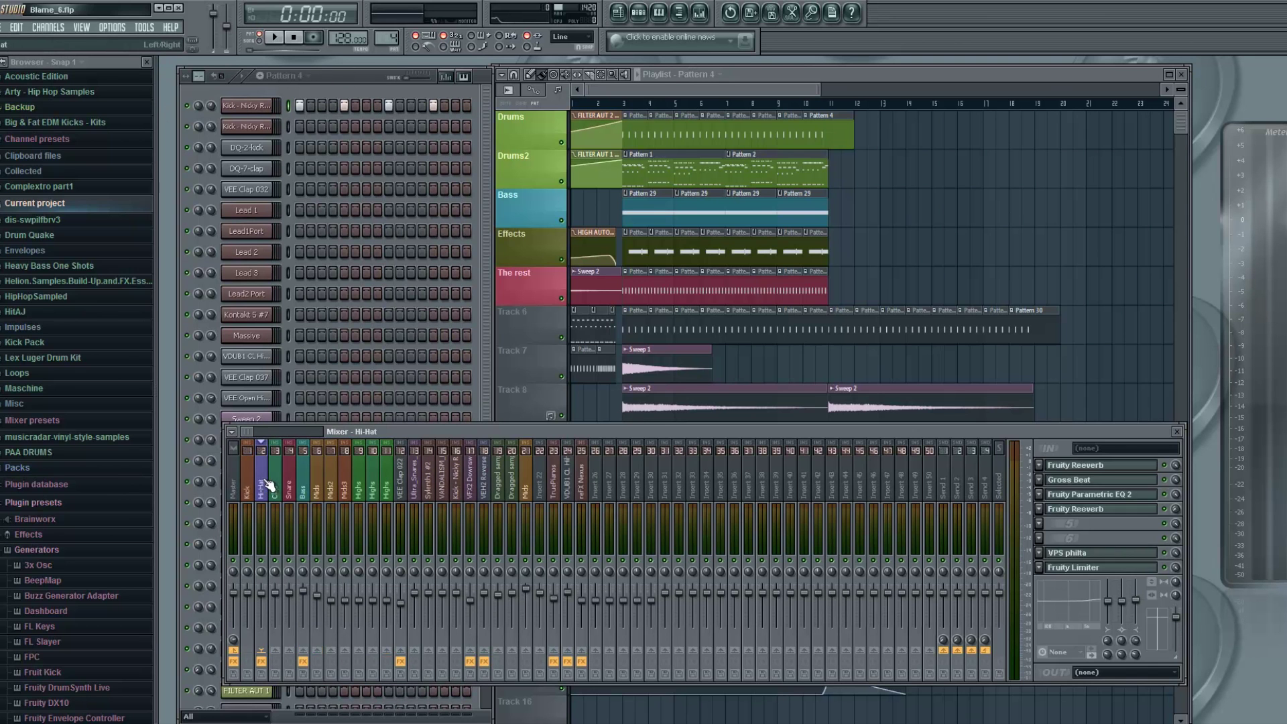
left_click(248, 478)
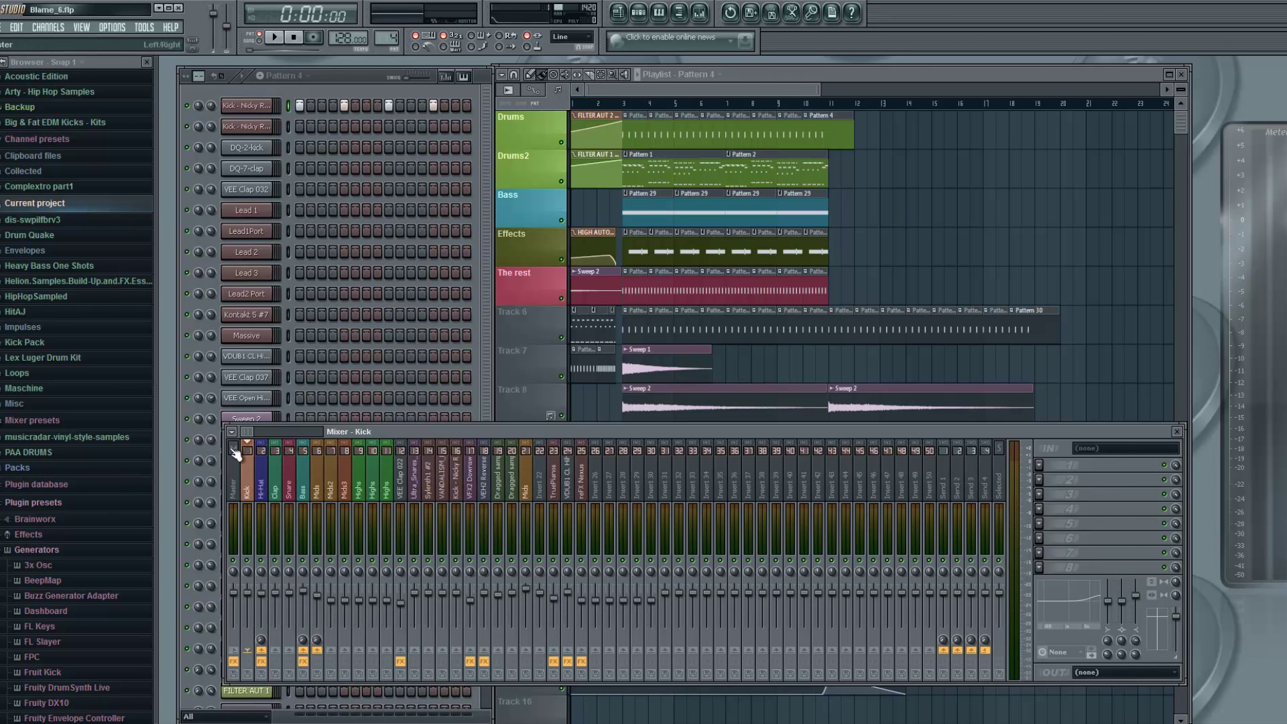
Open Pattern 1 from the Drums2 track, solo the Kontakt 5 #7 channel, and play the pattern briefly.
double_click(657, 172)
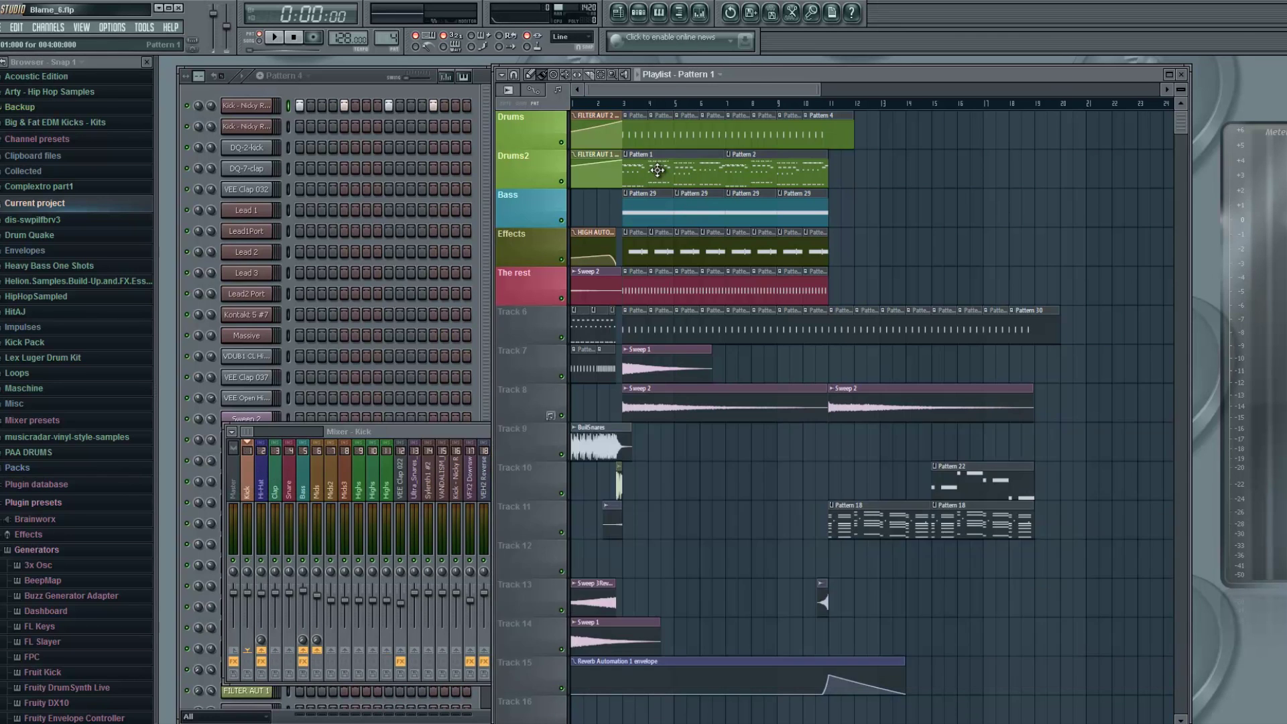
key("Escape")
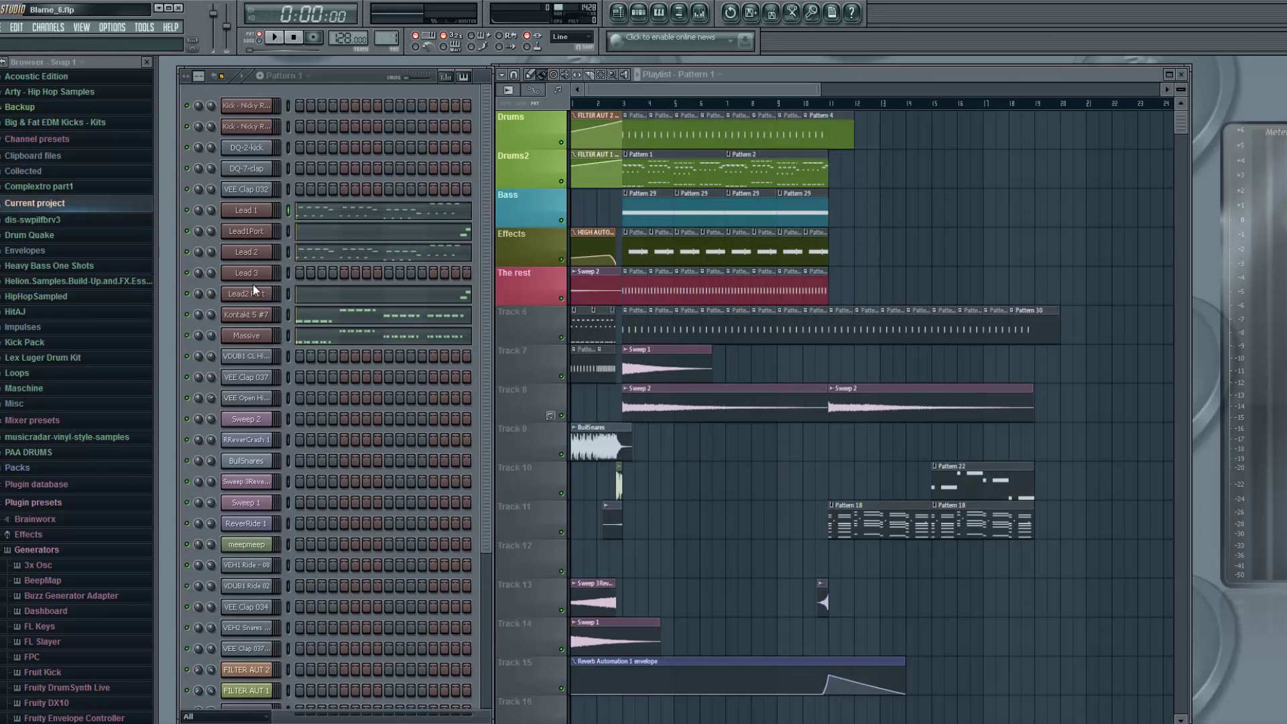
right_click(191, 321)
left_click(202, 321)
key("space")
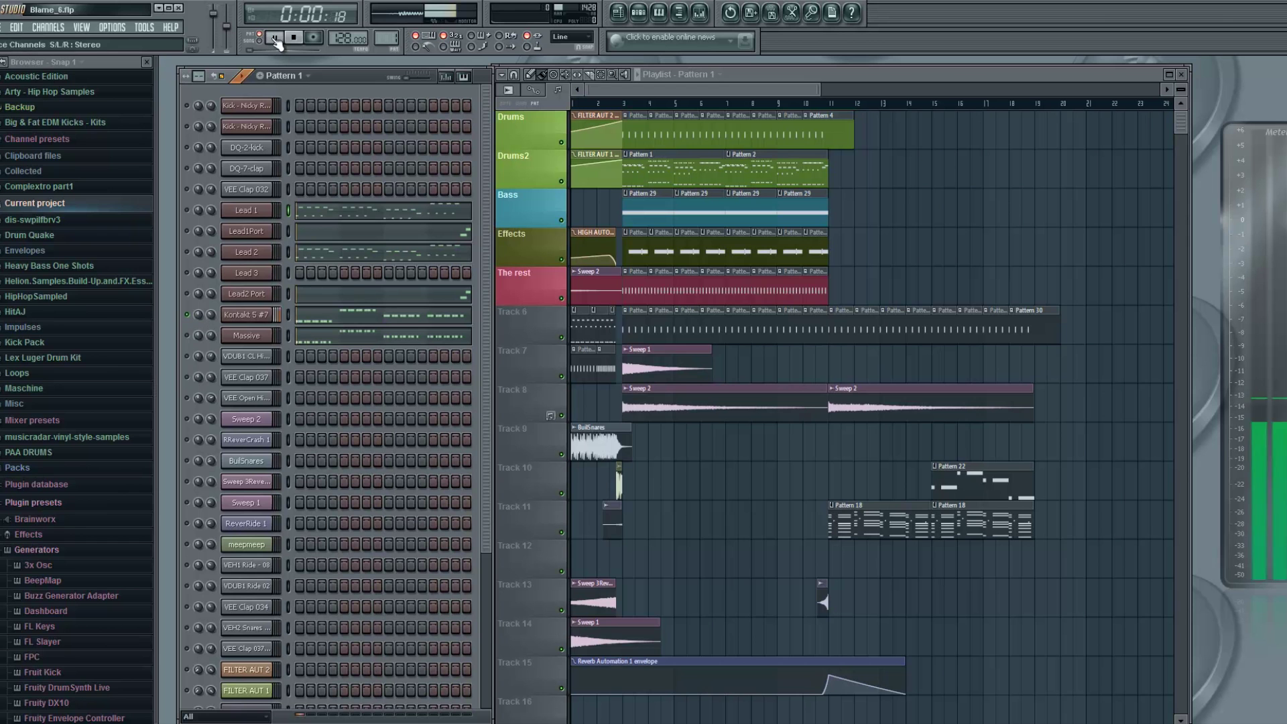
key("space")
Play the song briefly from bar 3 with only the first kick and Kontakt 5 #7 channels active.
left_click(699, 12)
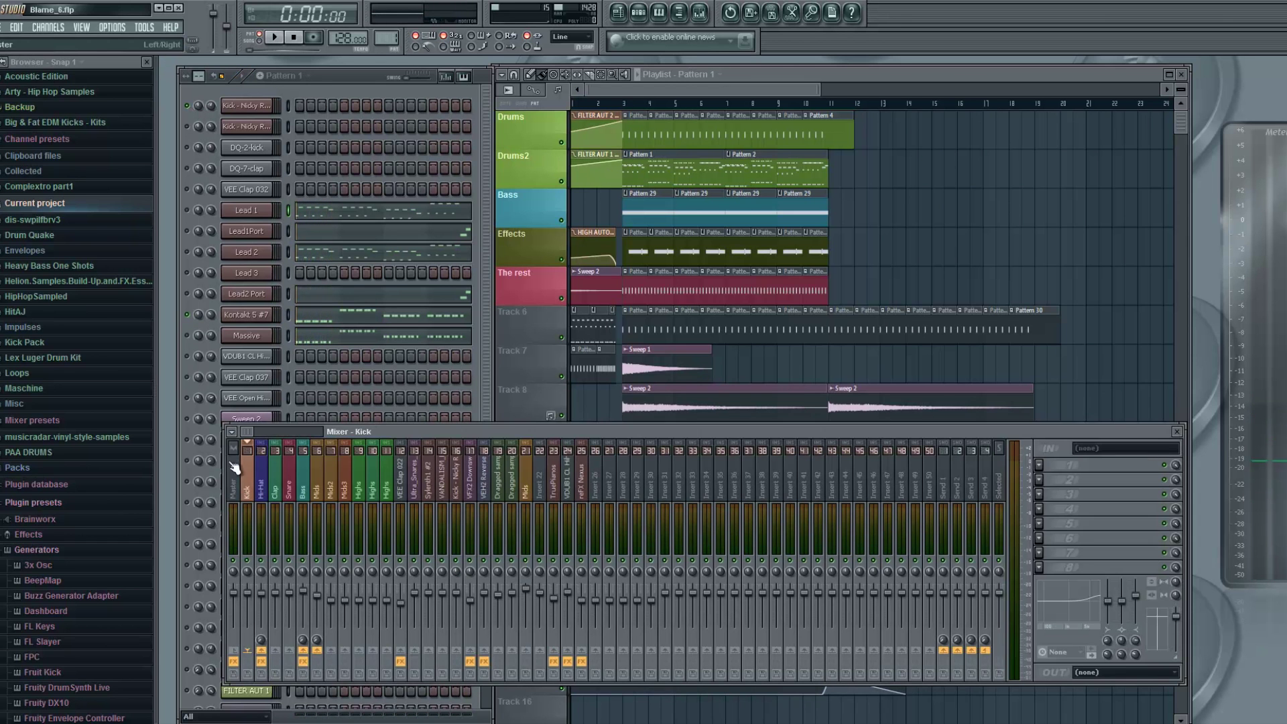
left_click(1178, 431)
left_click(623, 102)
key("space")
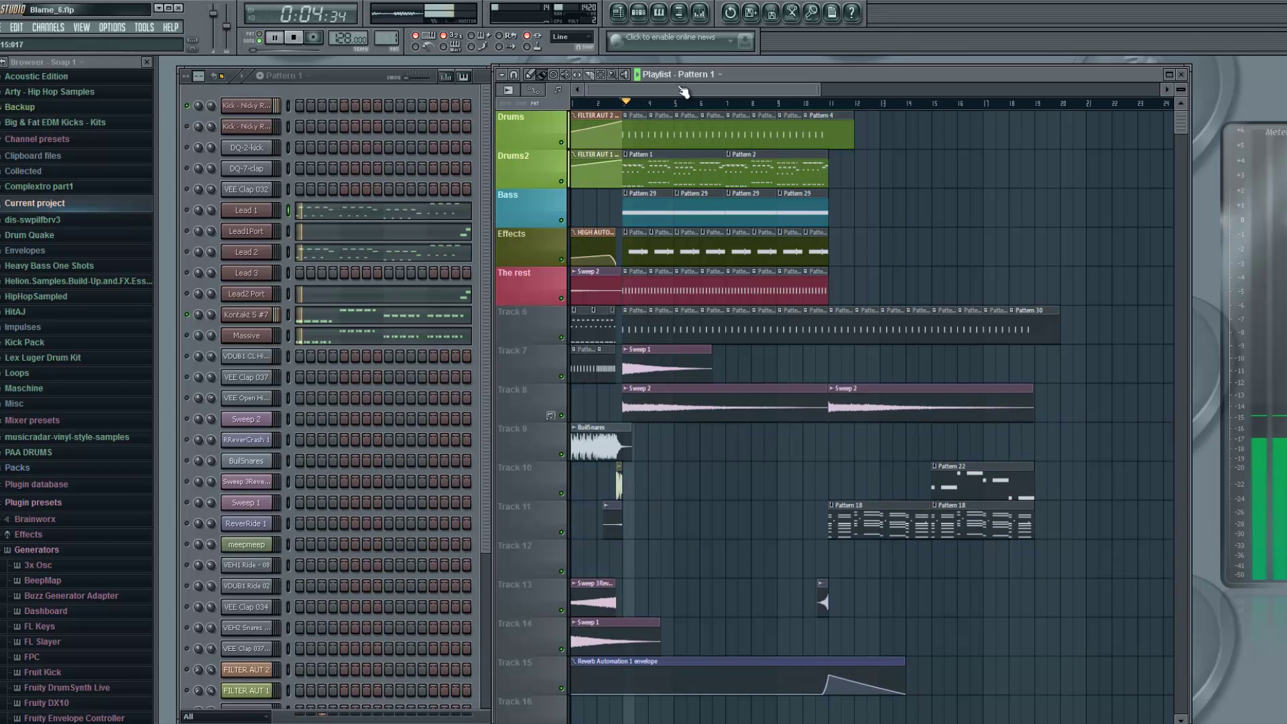
key("space")
Check the Kick mixer track, and view the Fruity Limiter on the Bass mixer track.
left_click(701, 14)
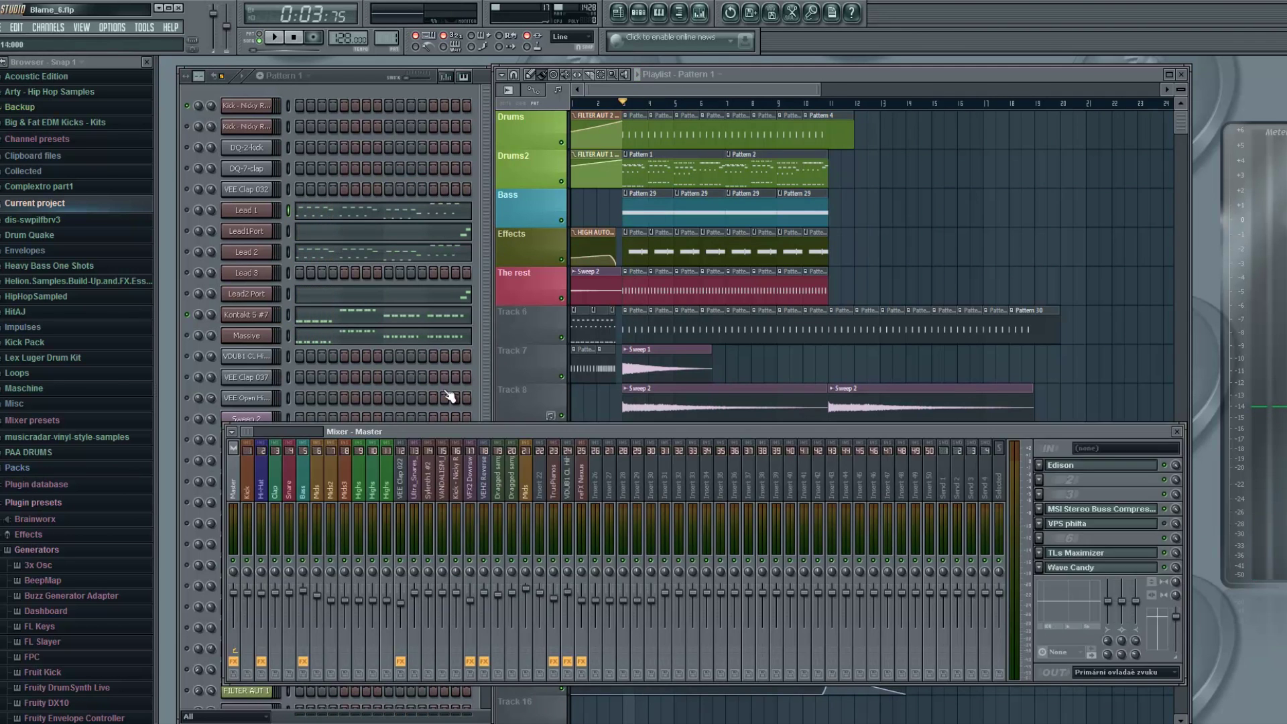
left_click(249, 480)
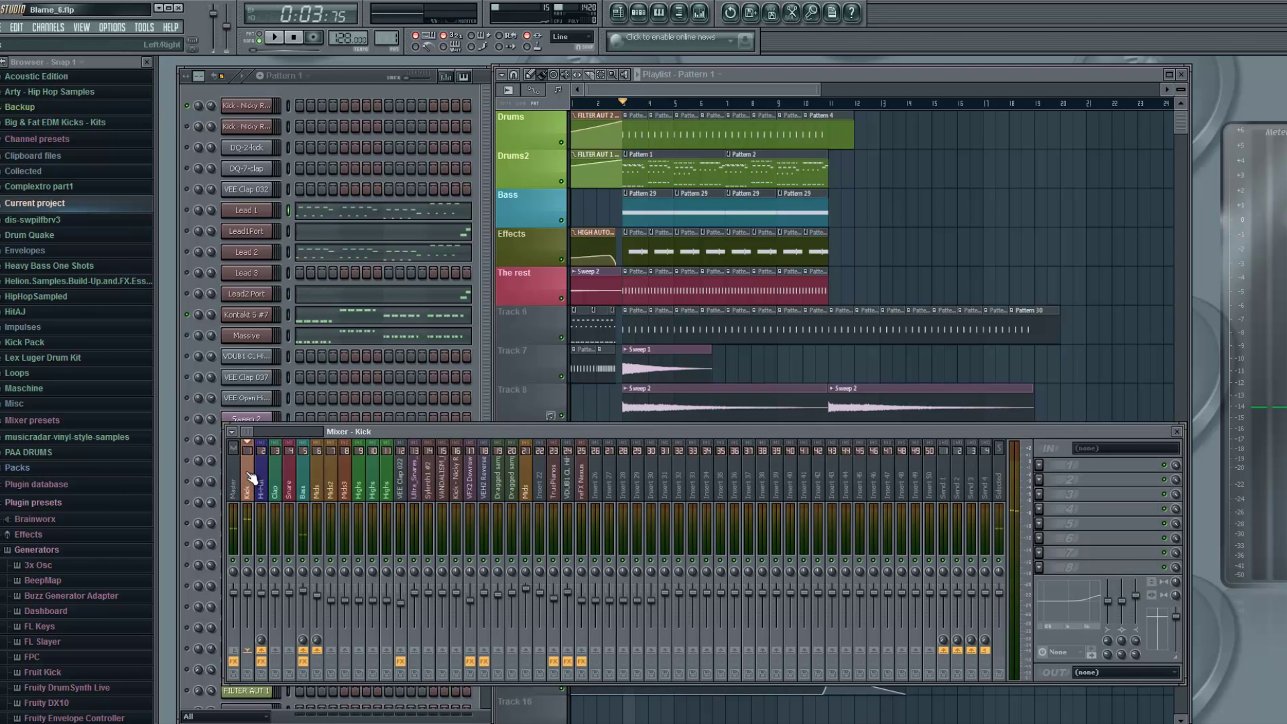
left_click(305, 472)
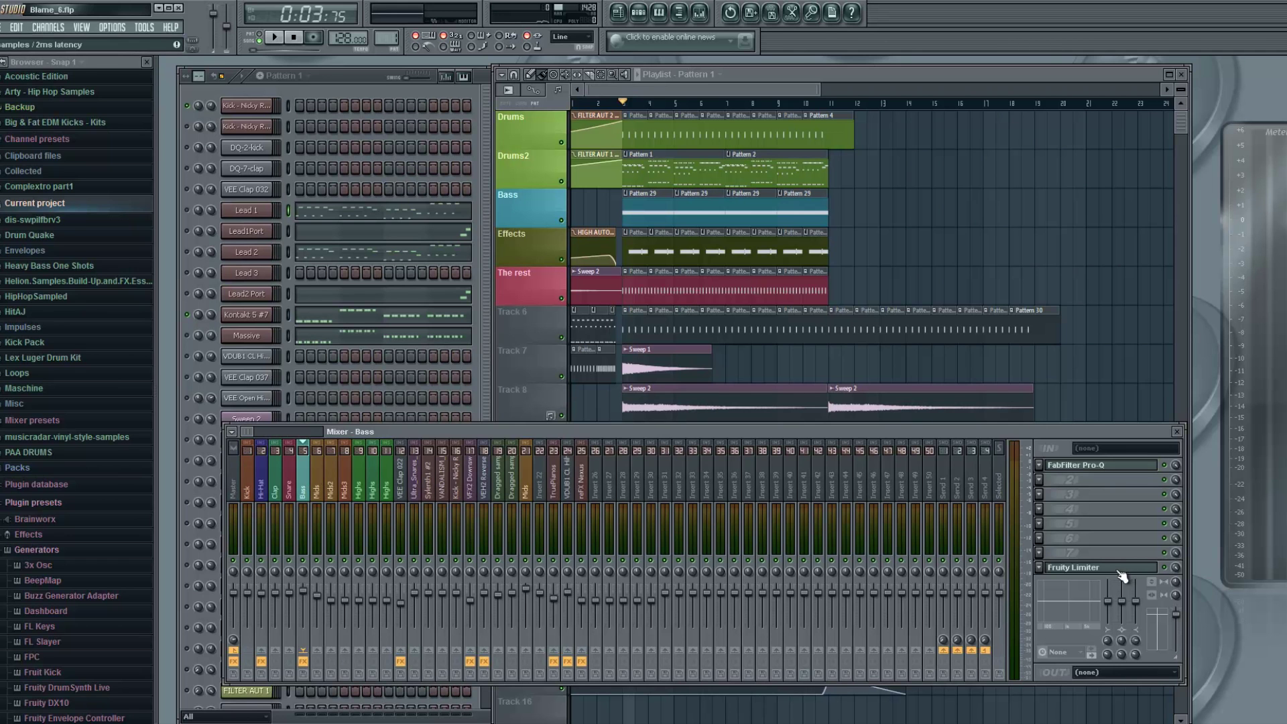
left_click(1086, 567)
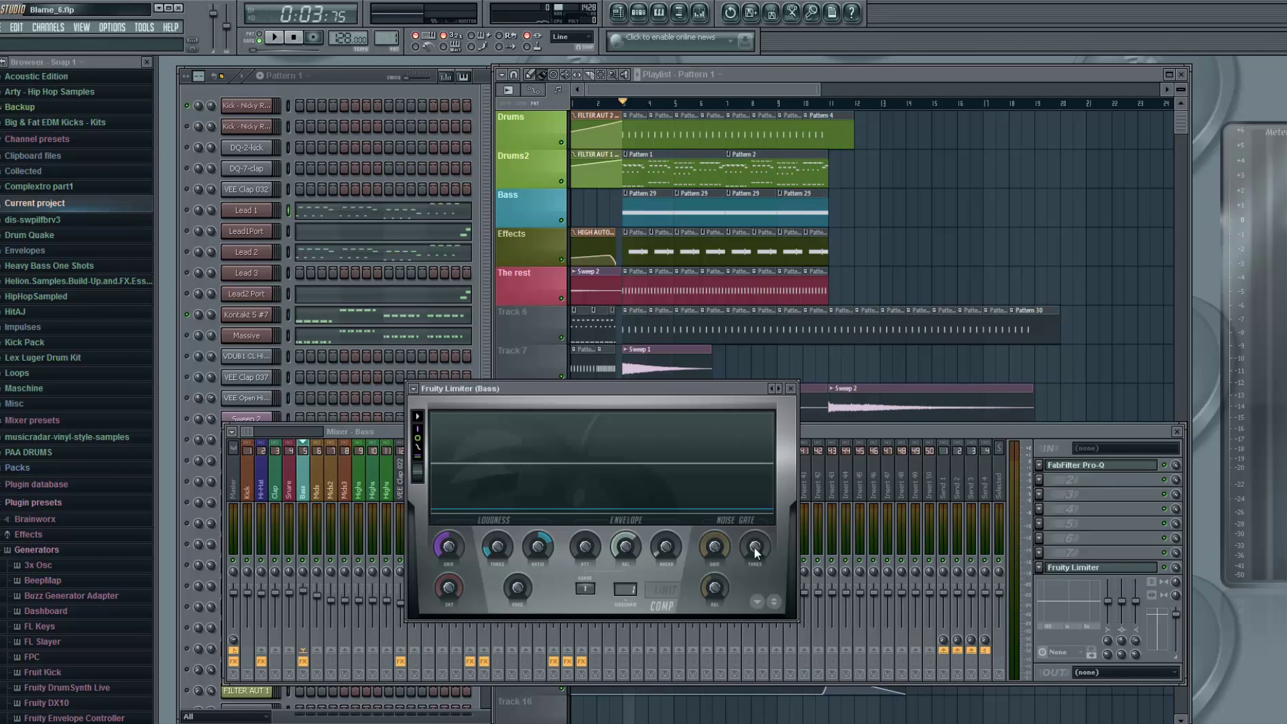
left_click(792, 389)
Sidechain the Kick mixer track to the Bass track.
left_click(249, 473)
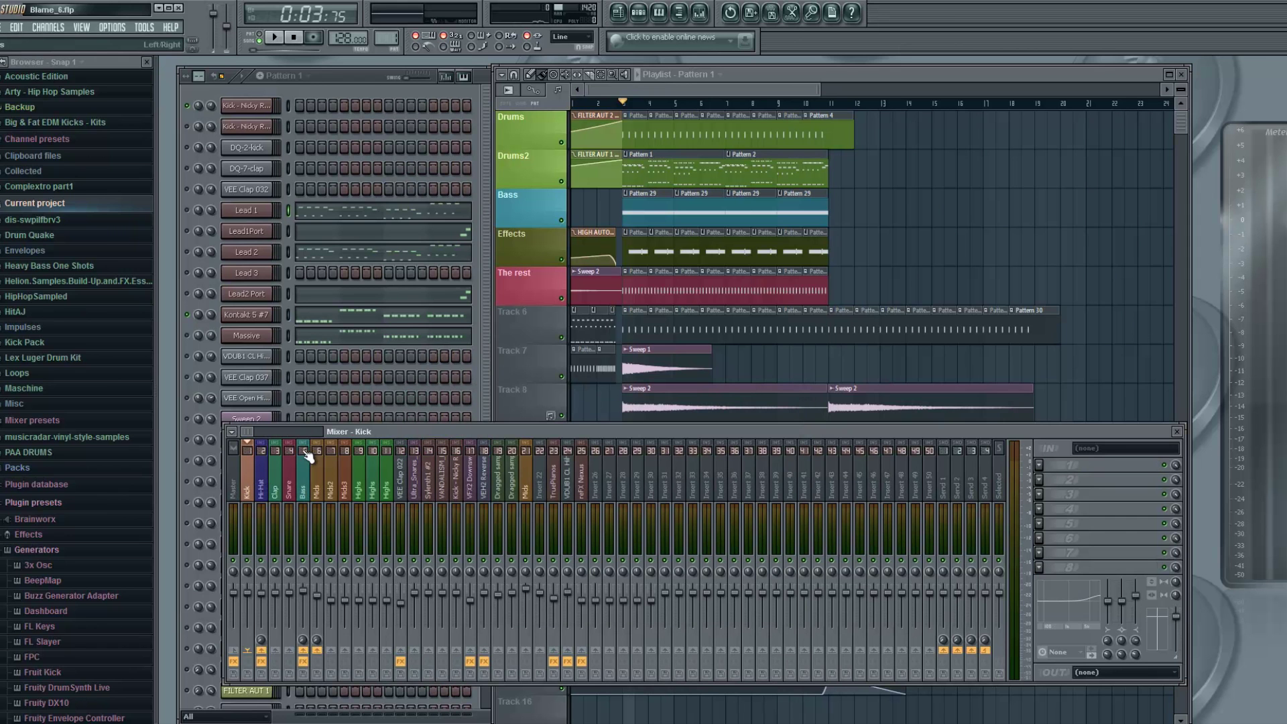
right_click(302, 650)
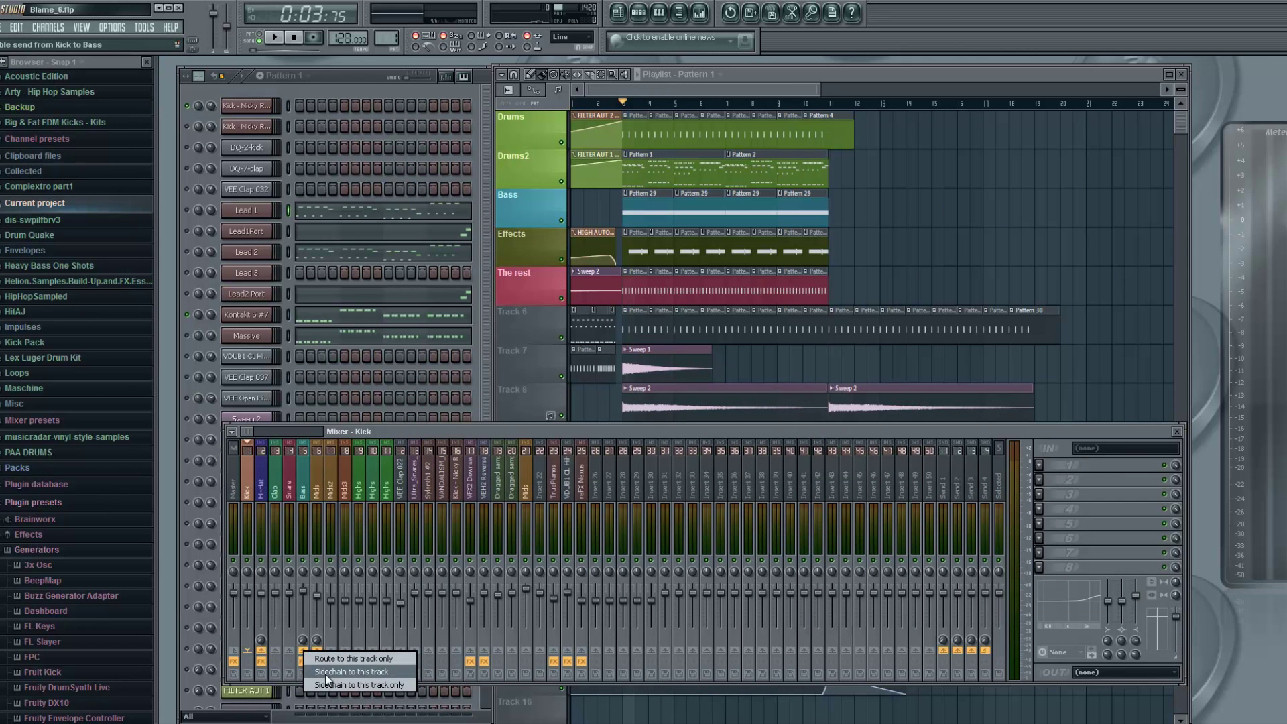
left_click(330, 673)
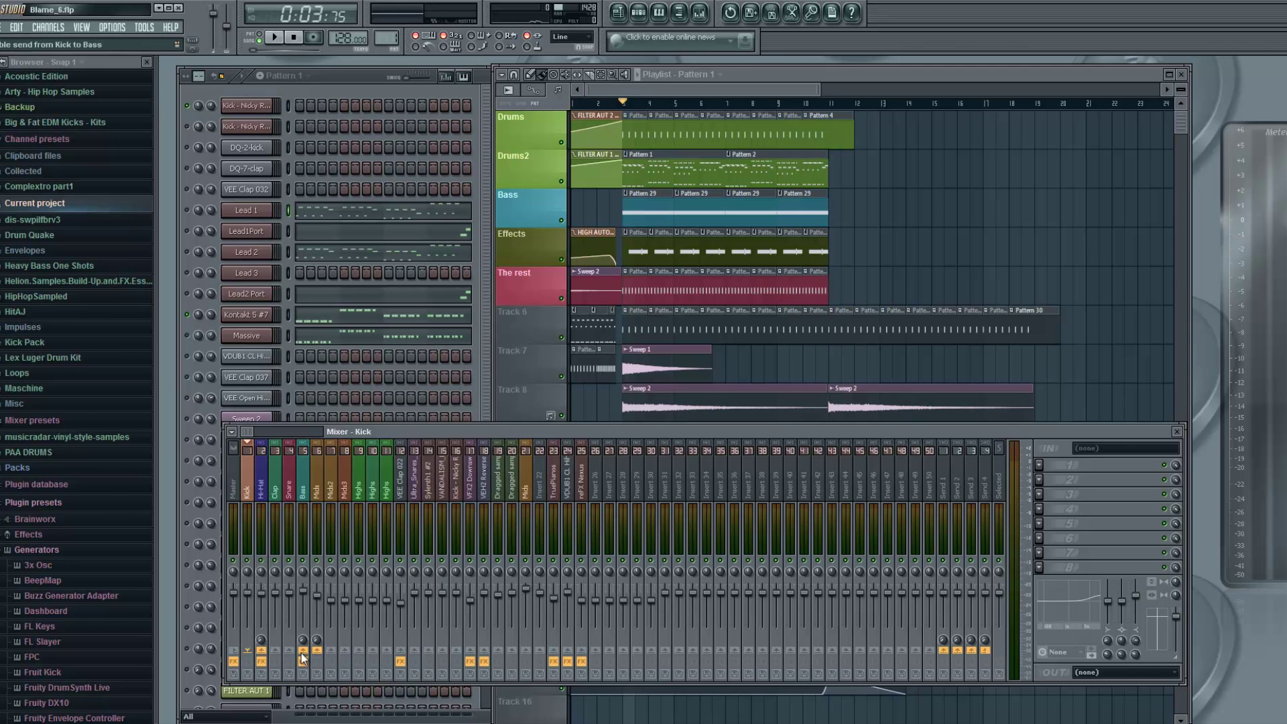
Open the Fruity Limiter on the Bass mixer track and play the song briefly from bar 3 to examine its gain reduction curve.
left_click(305, 479)
left_click(1073, 567)
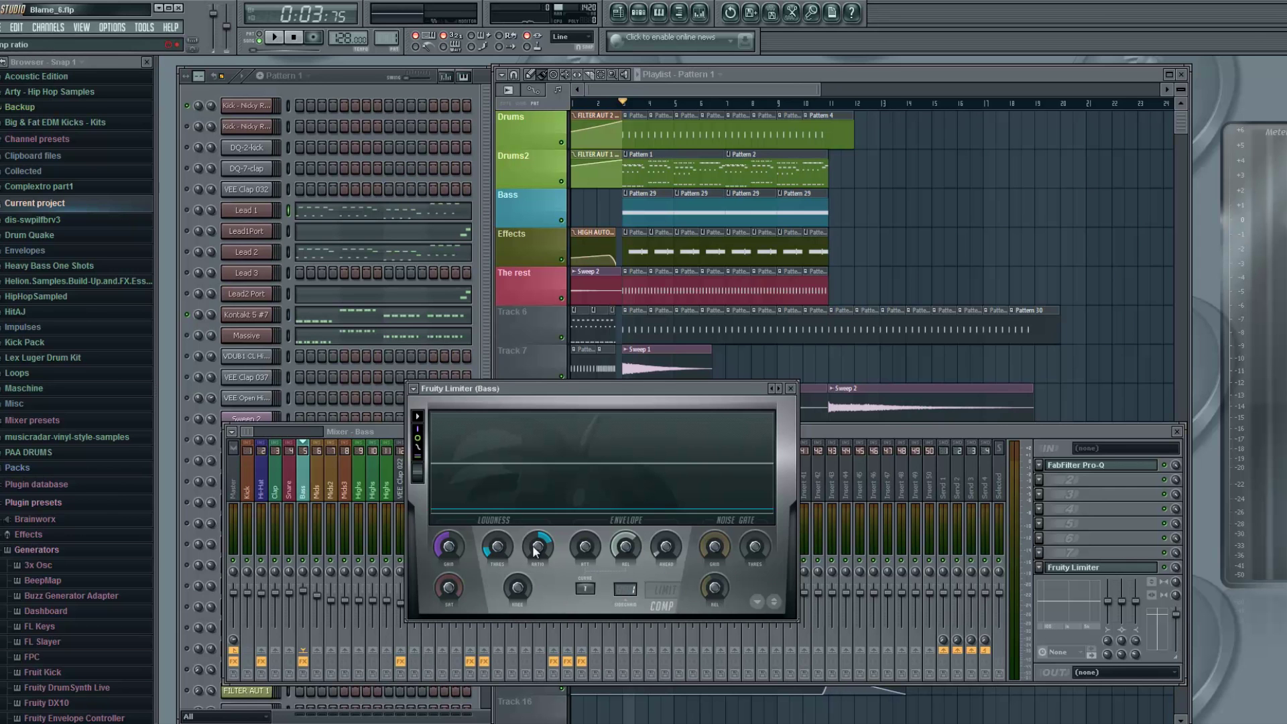
left_click(789, 388)
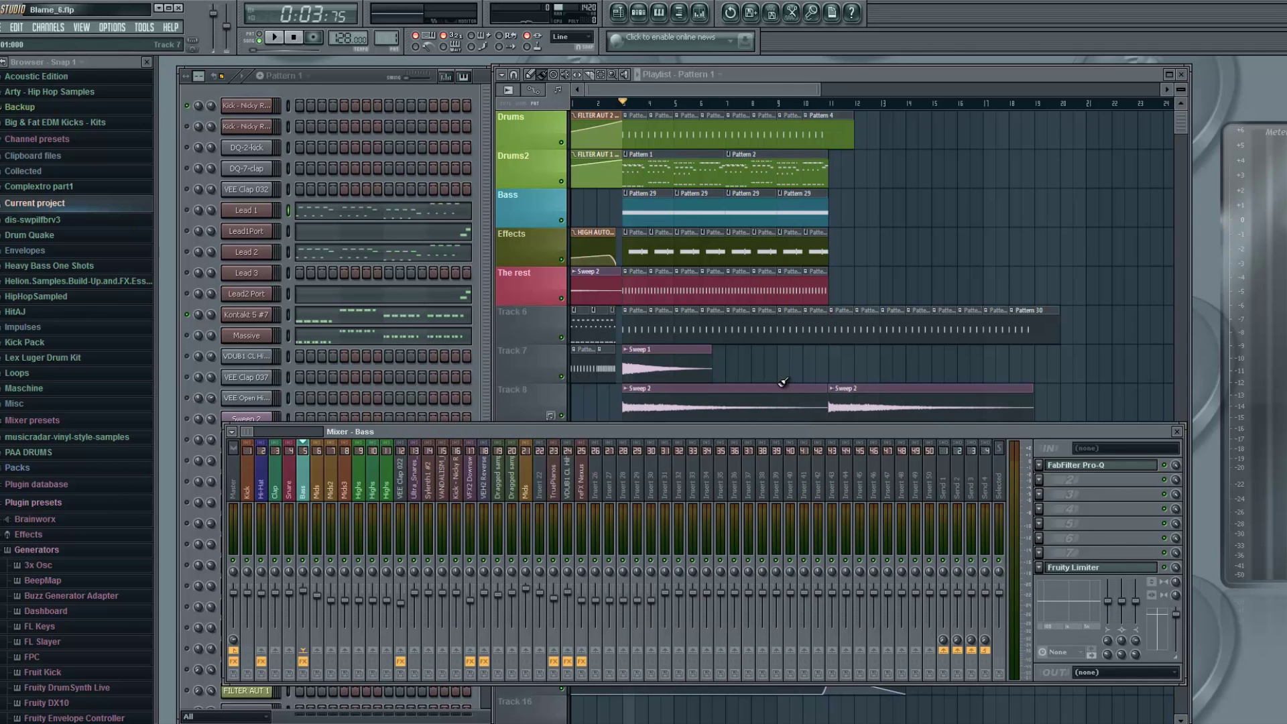
left_click(1089, 567)
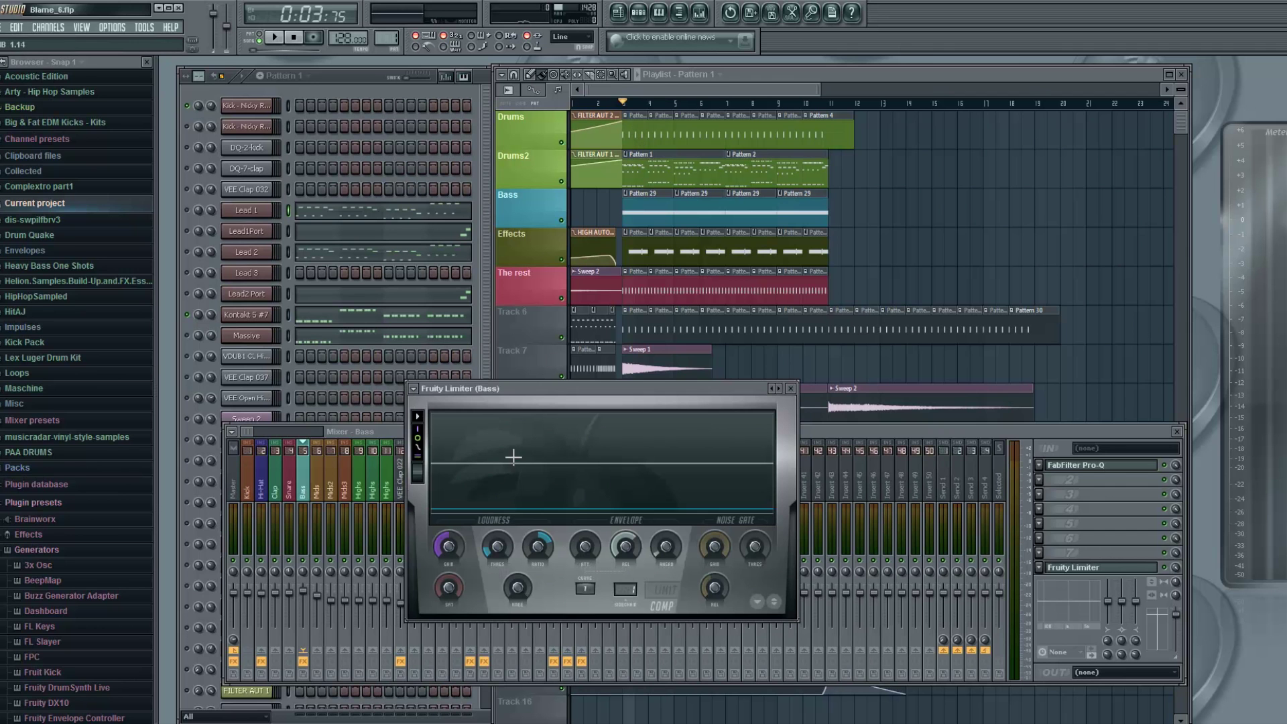
key("space")
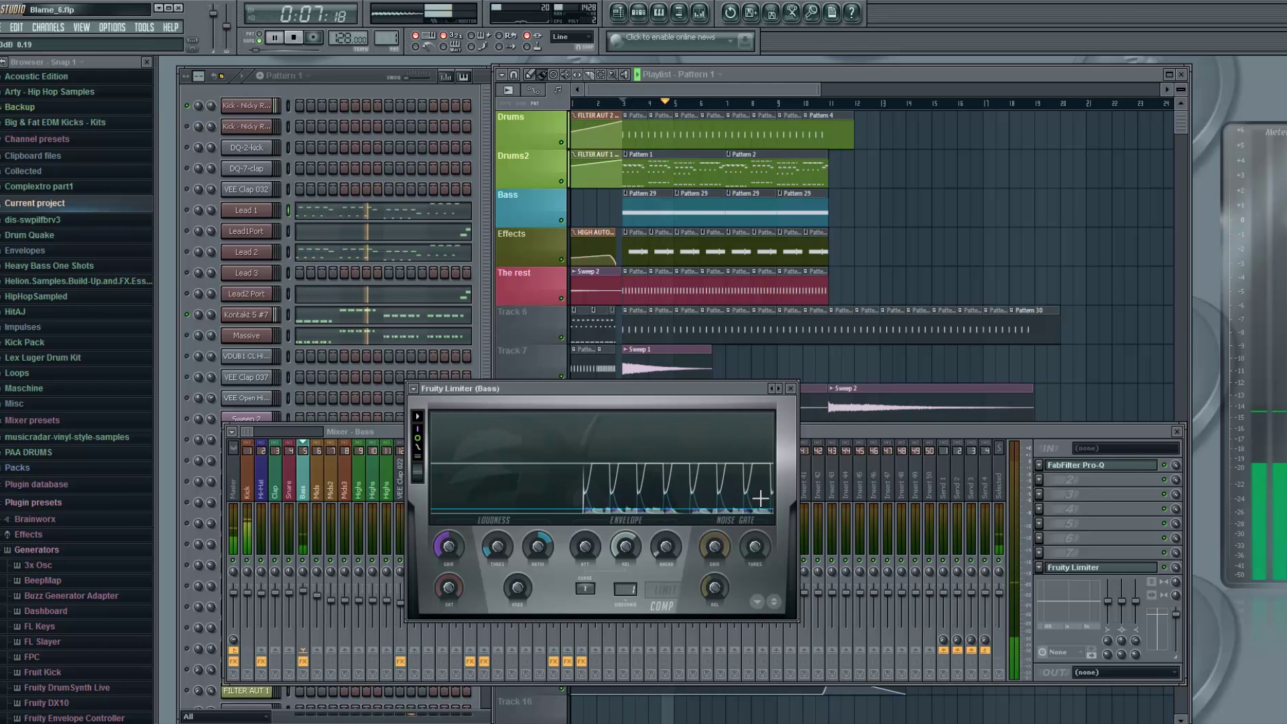
key("space")
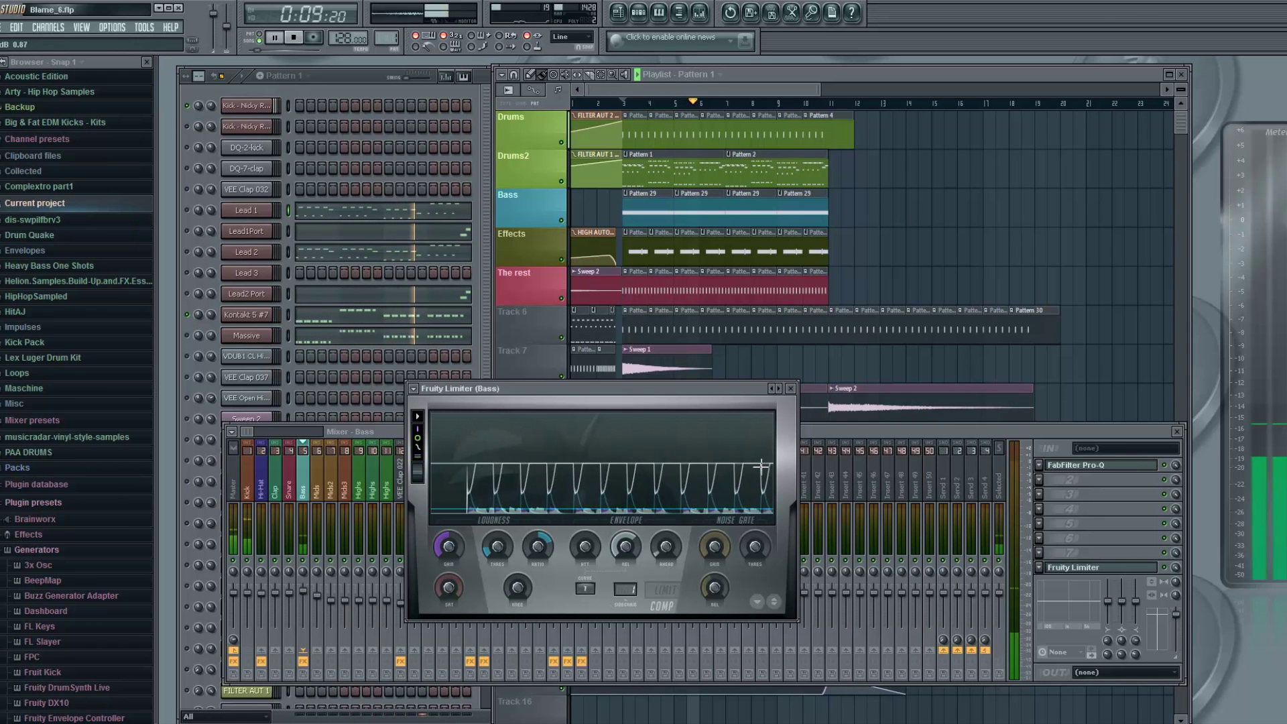
left_click(788, 388)
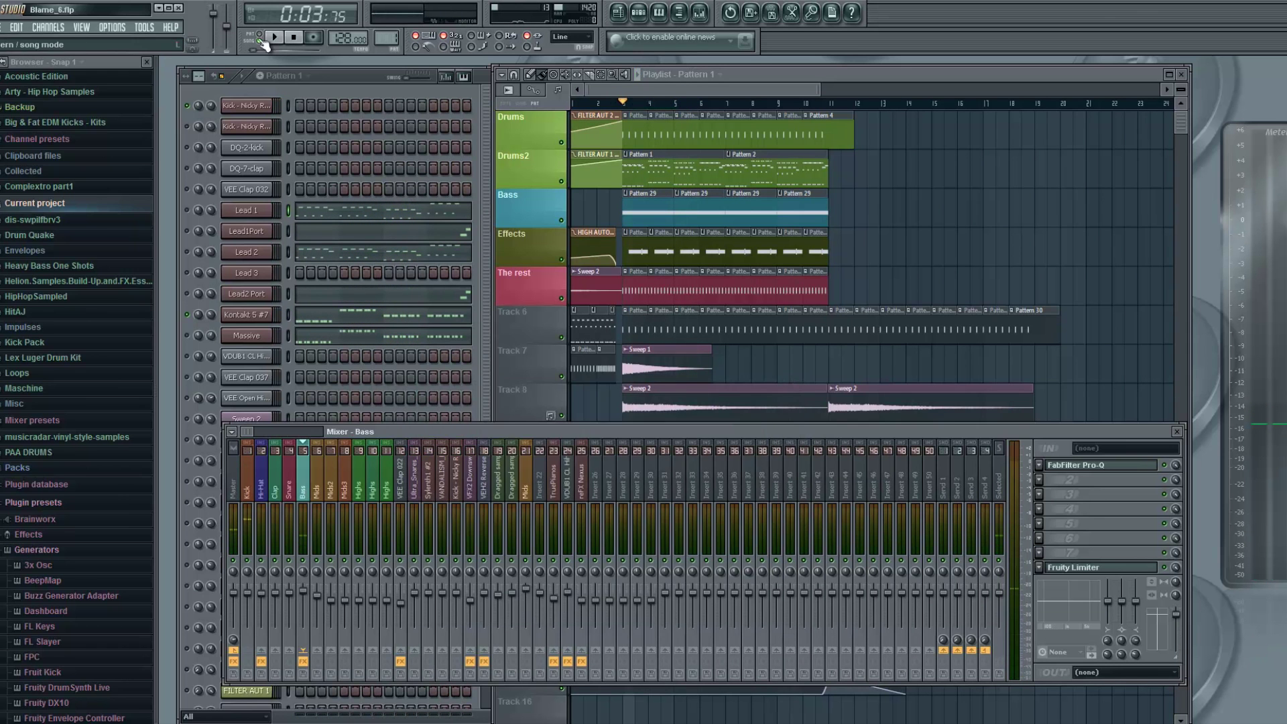
left_click(295, 39)
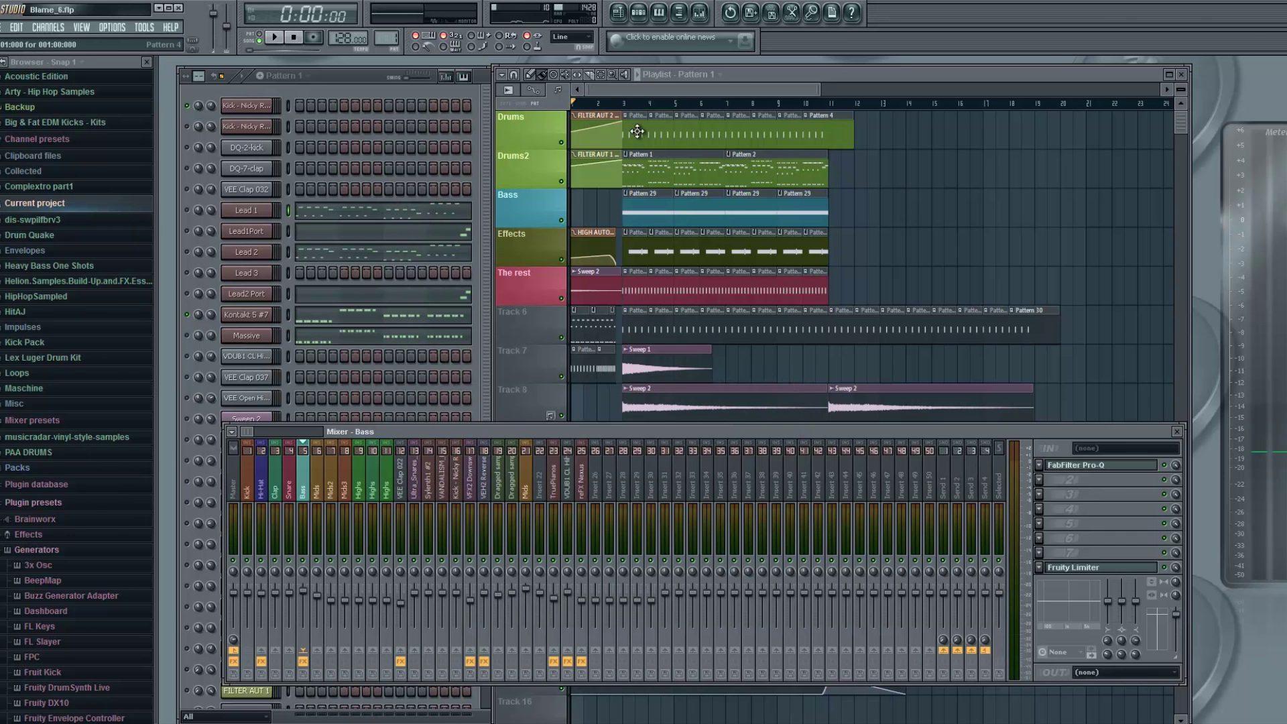
Open Pattern 30 from Track 6, play the song briefly from bar 3, and toggle the second kick channel.
double_click(637, 329)
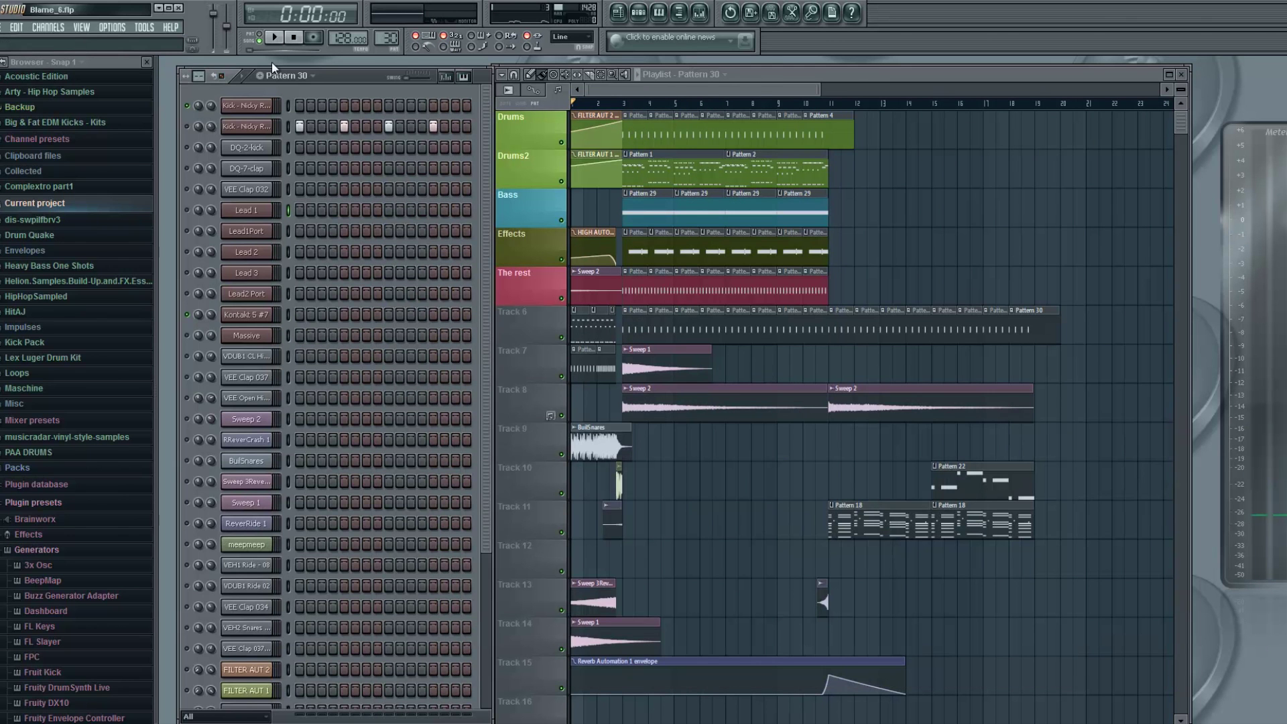
left_click(624, 104)
key("space")
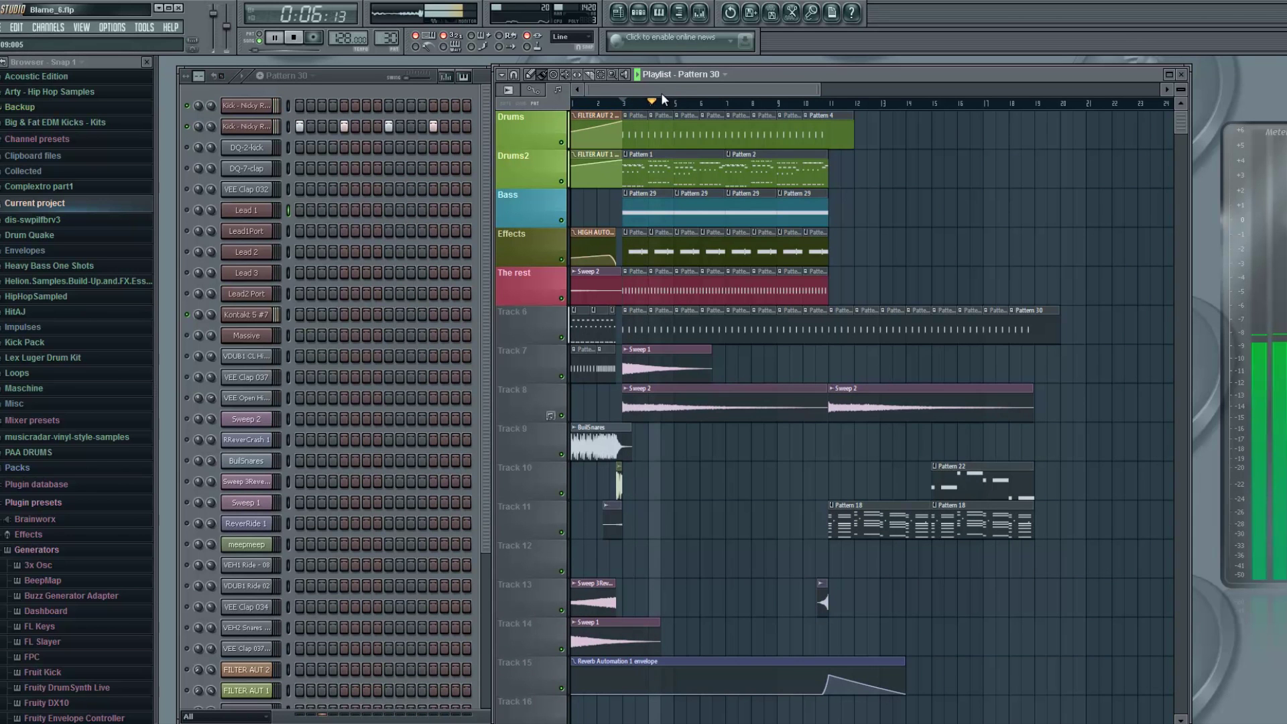
key("space")
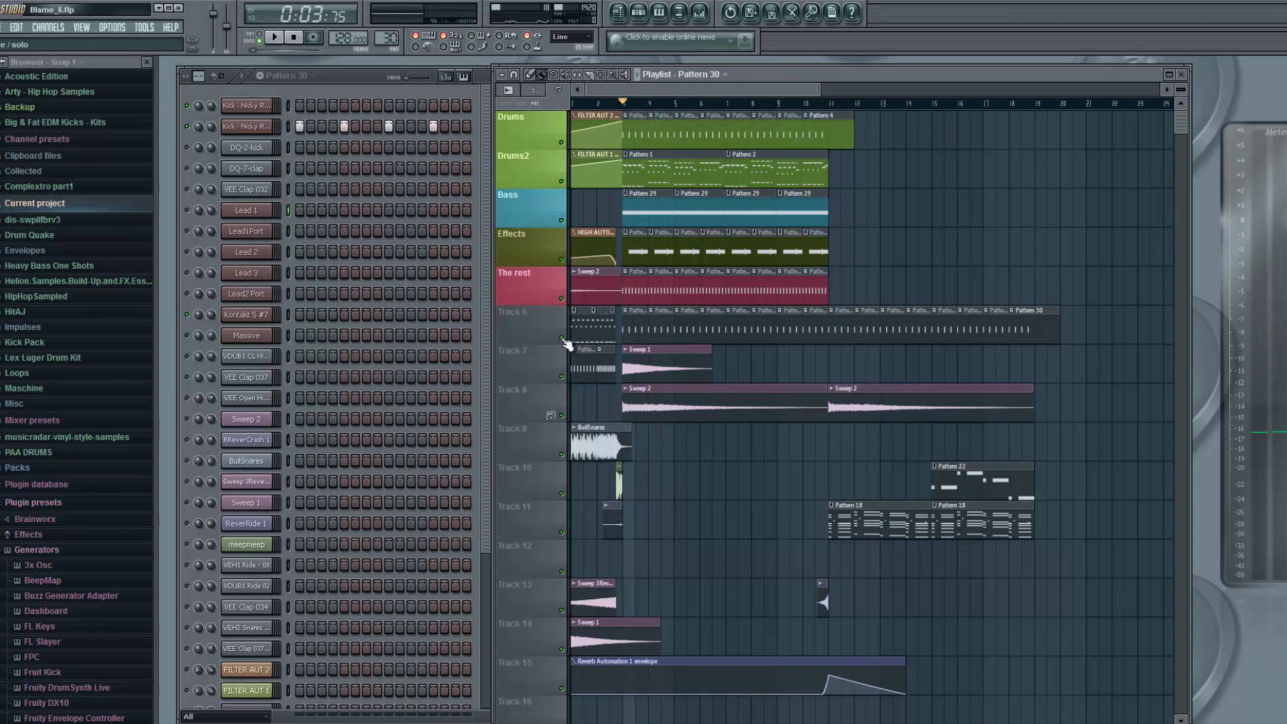
left_click(189, 126)
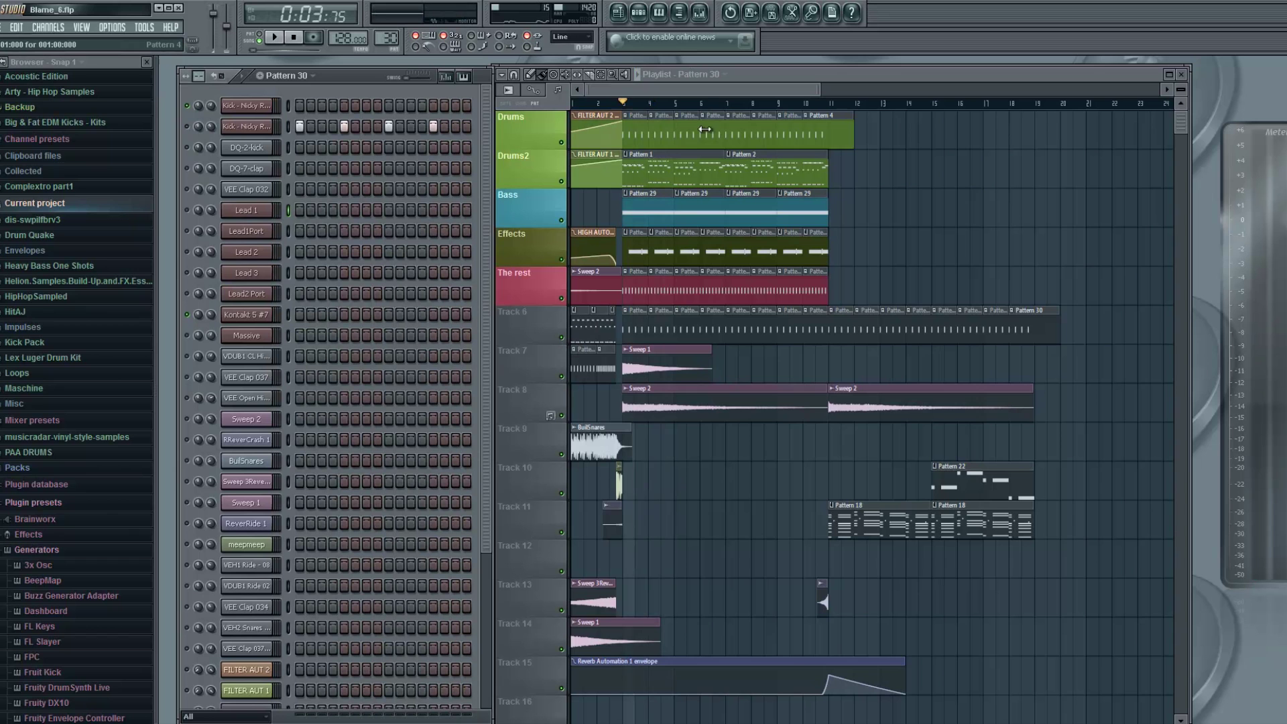
Open Pattern 4 from the Drums track and play it briefly in pattern mode.
left_click(644, 127)
left_click(257, 38)
left_click(275, 37)
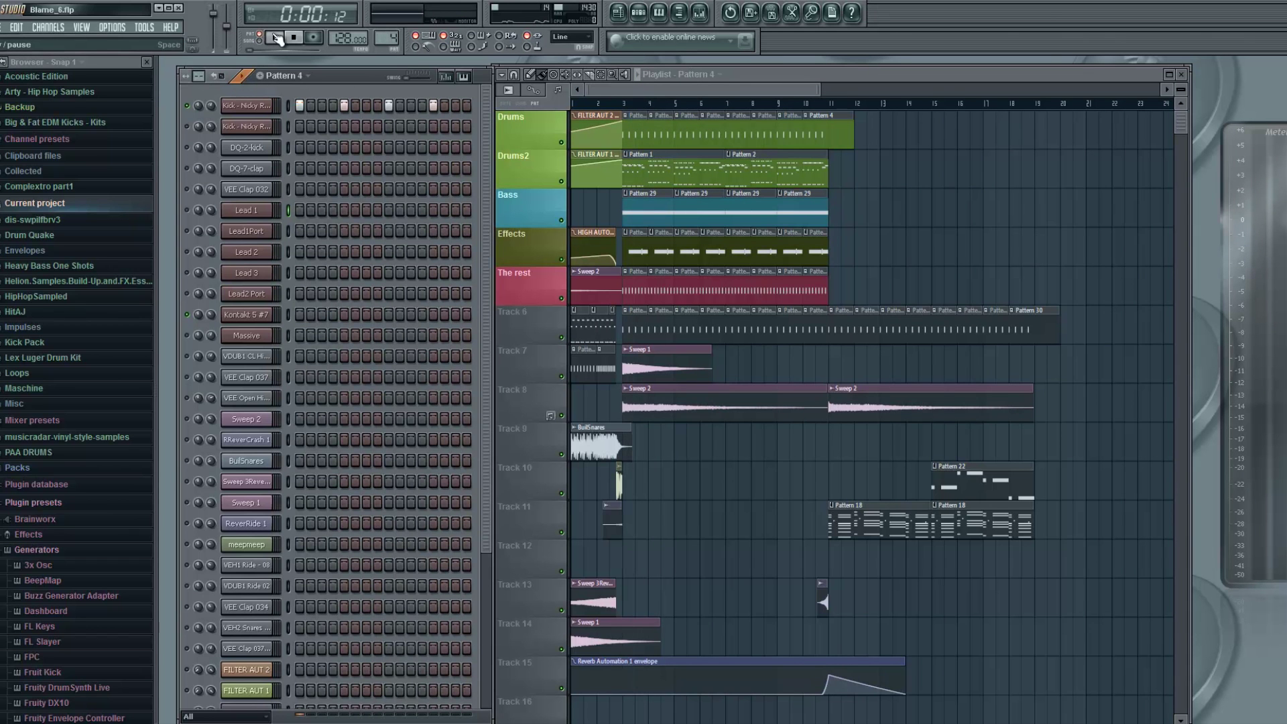
key("space")
Check the Kick mixer track's send to the Master while playing Pattern 4 briefly.
left_click(699, 12)
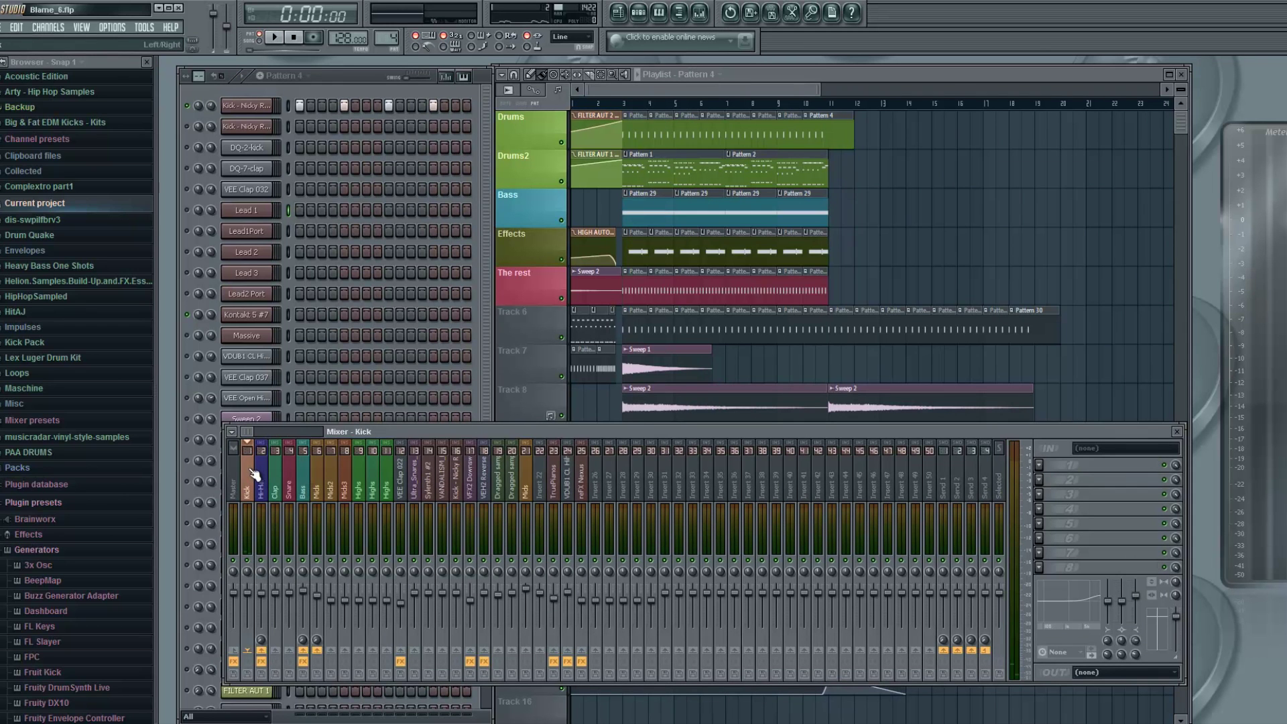
left_click(237, 651)
key("space")
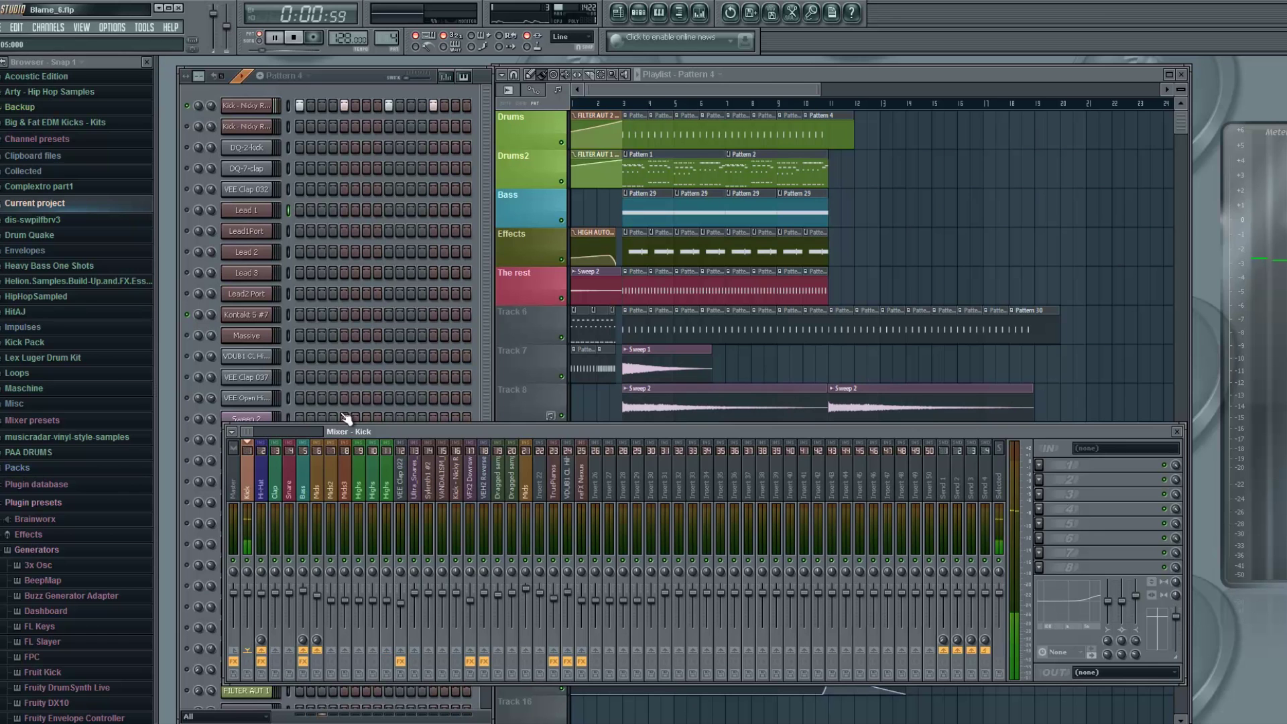
key("space")
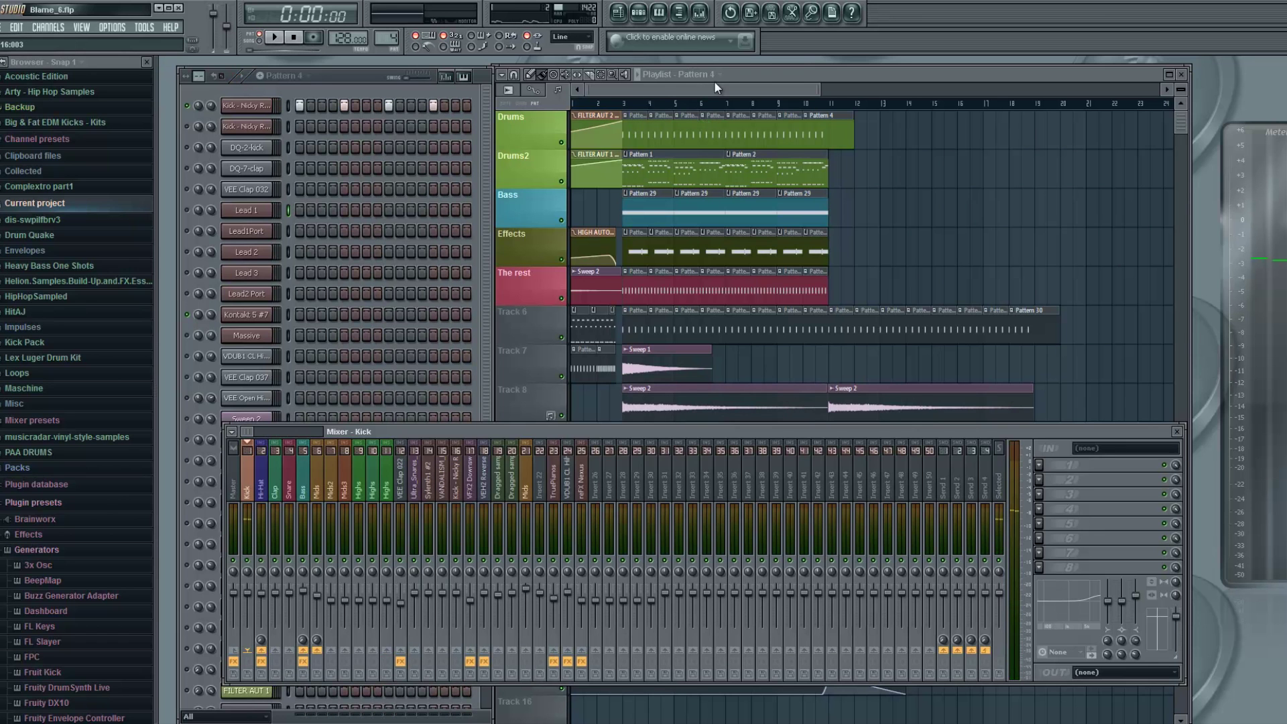
Compare the kick clips on Track 6 and the Drums track from bar 3 with the Kick mixer track's routing.
left_click(690, 92)
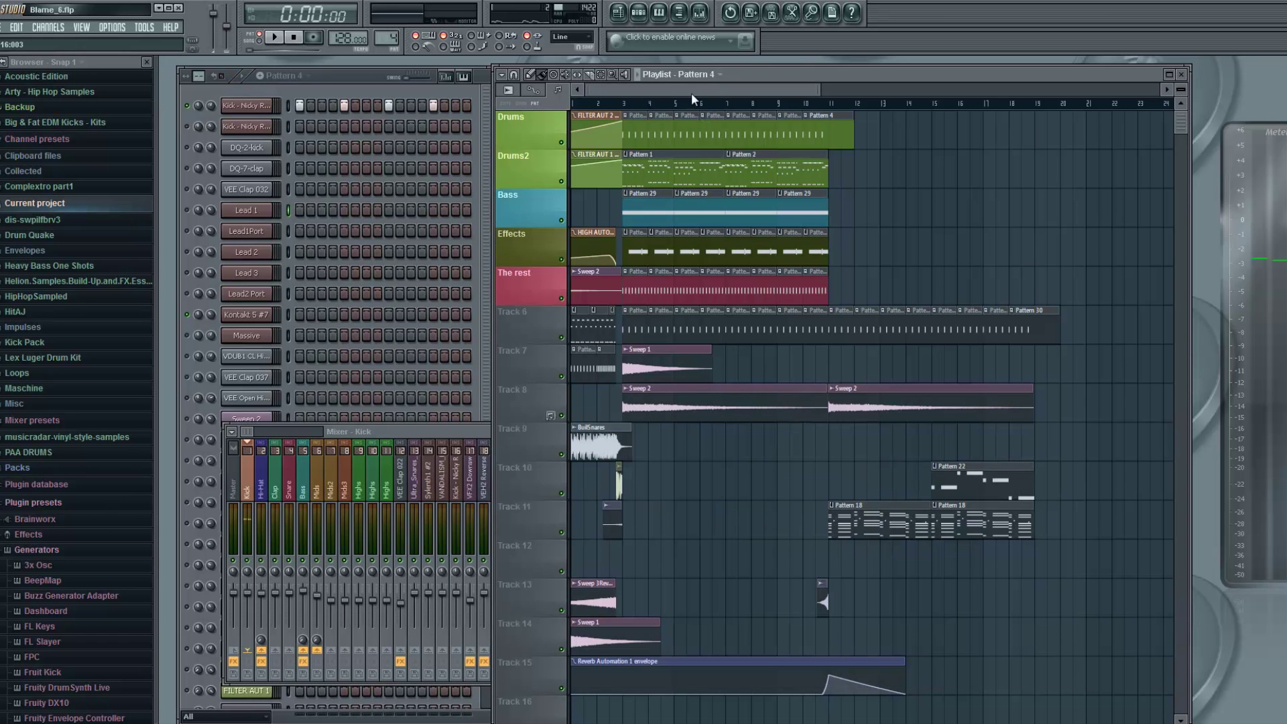
left_click(635, 329)
left_click(819, 127)
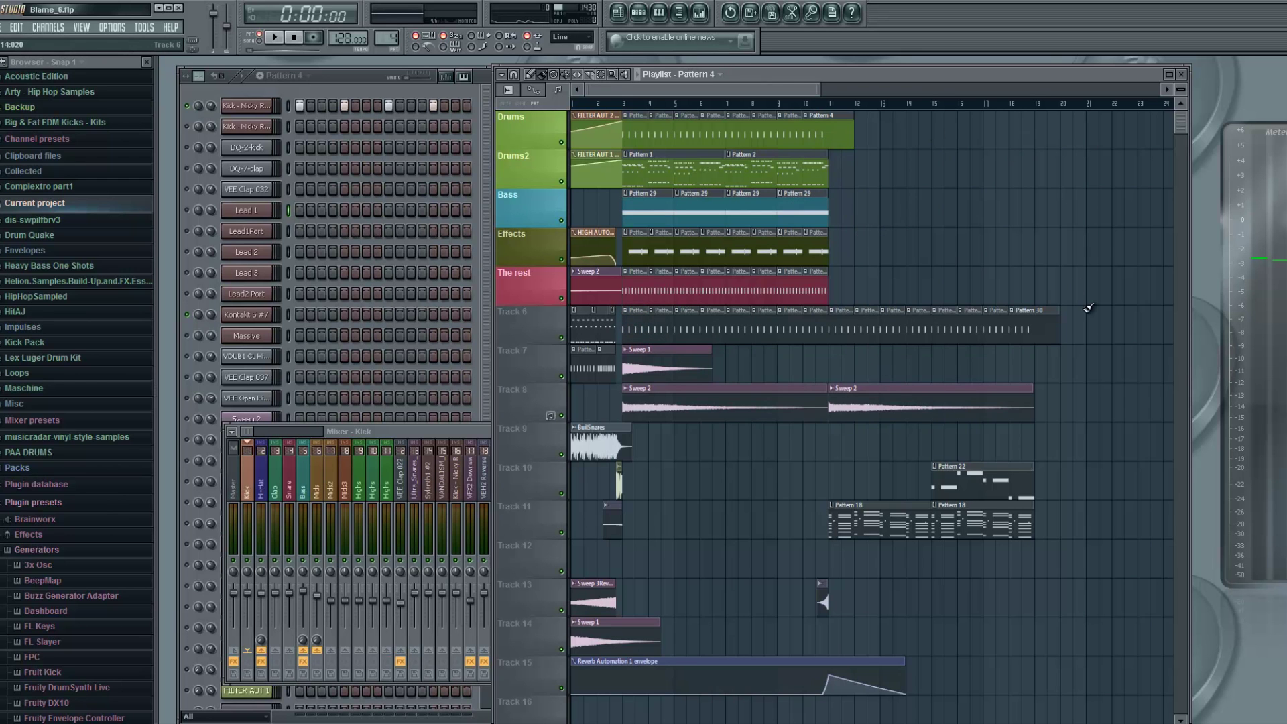
left_click(637, 102)
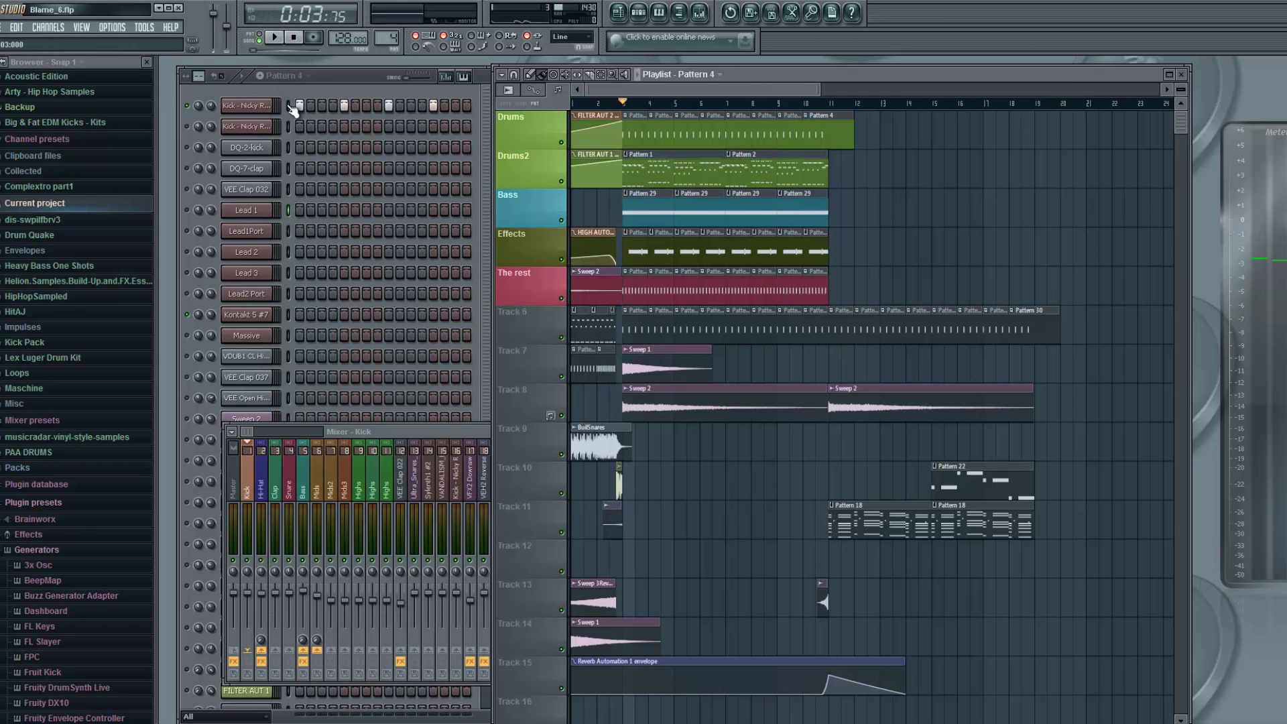
left_click(247, 489)
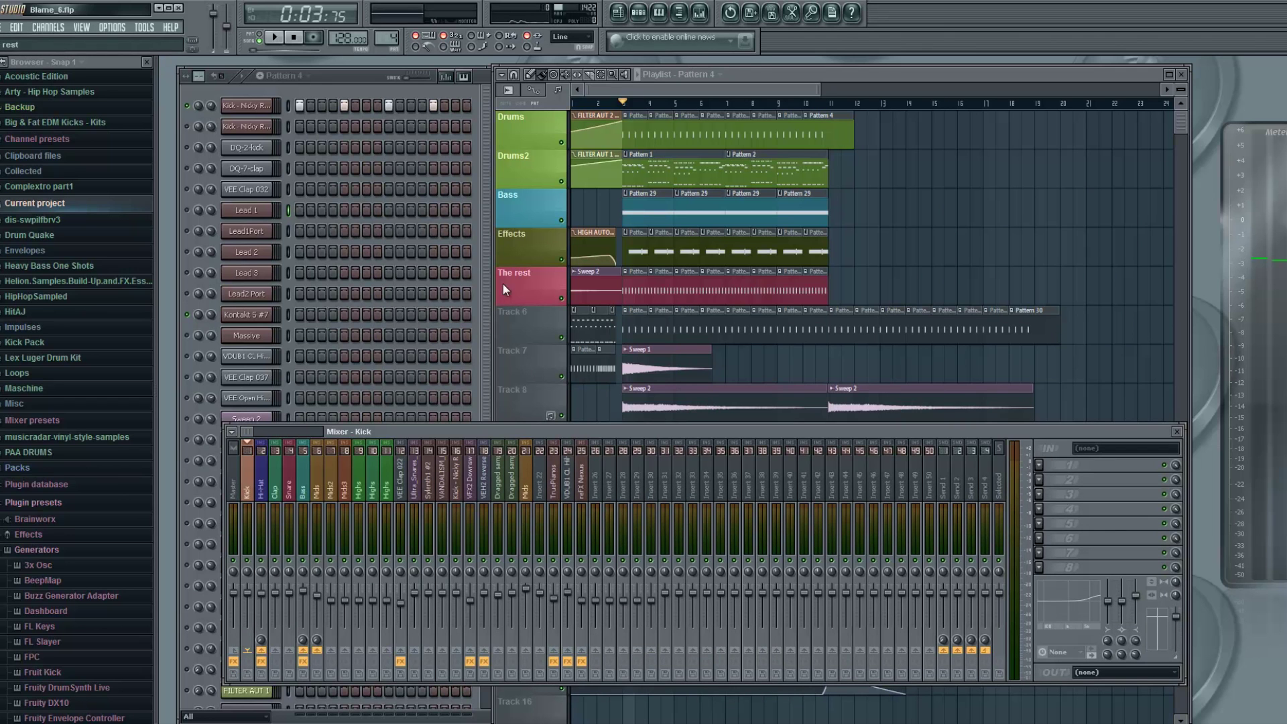
left_click(596, 103)
left_click(624, 103)
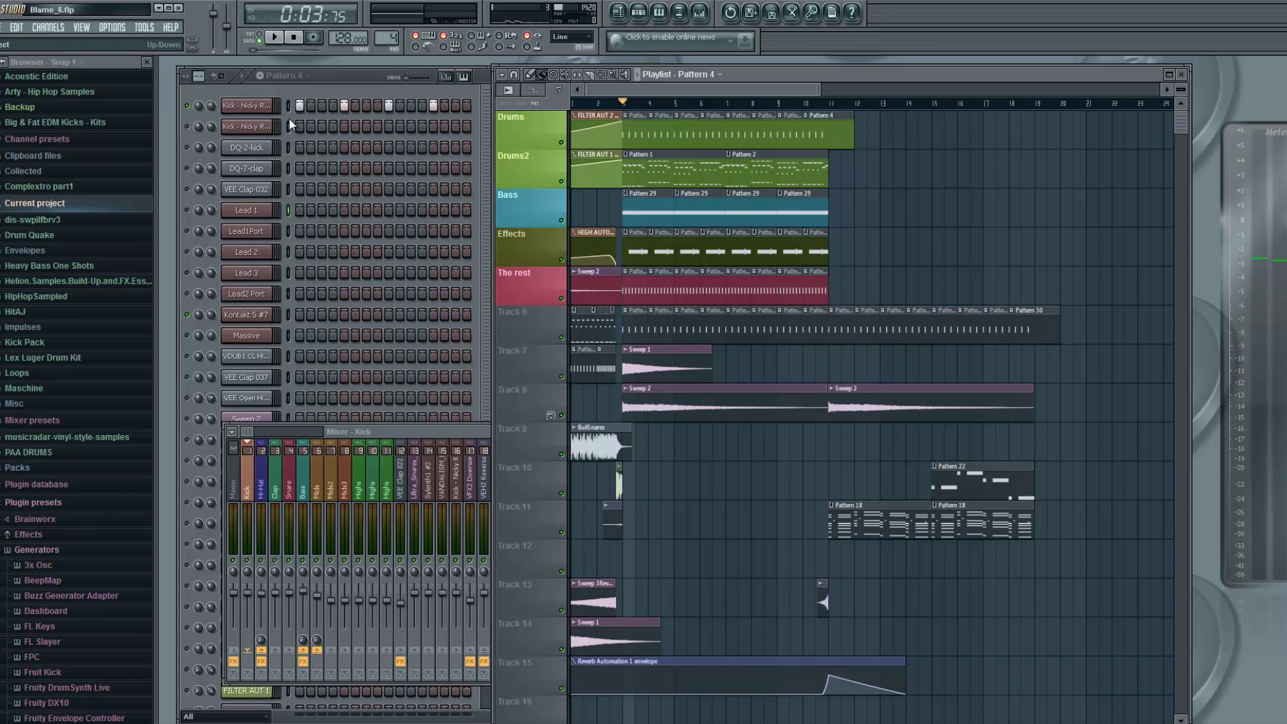
left_click(248, 482)
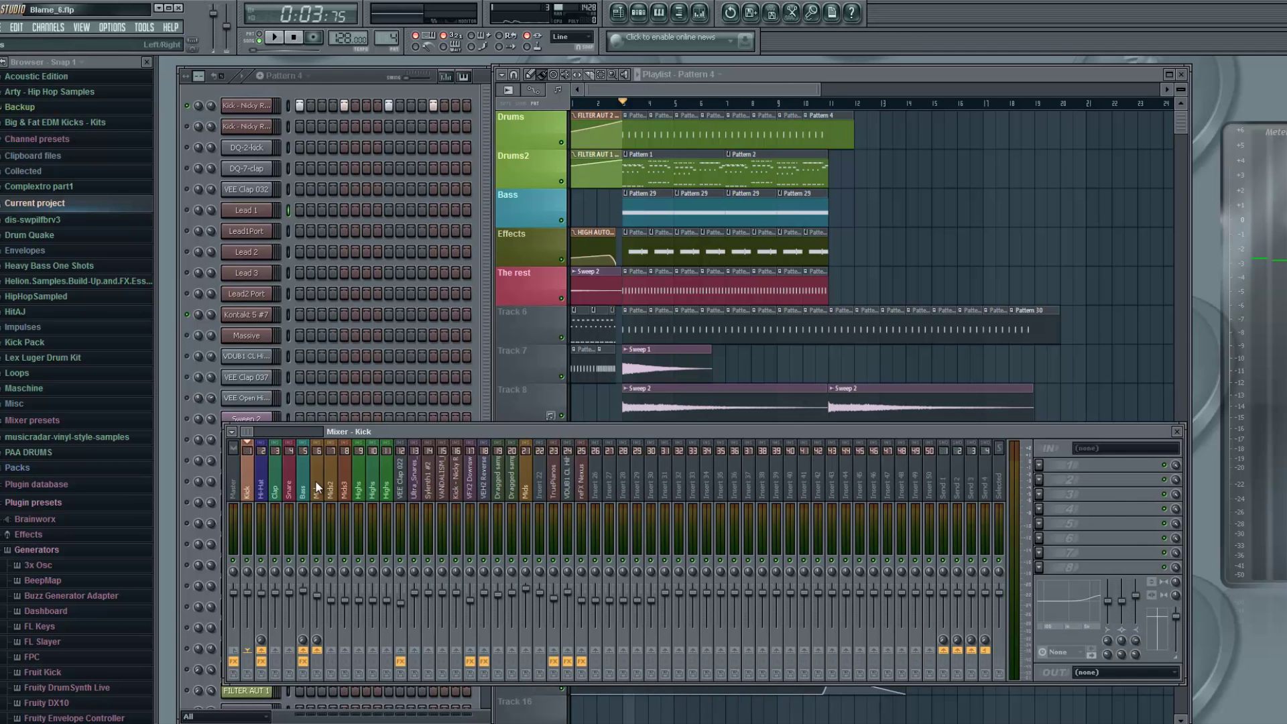
Open Pattern 1 from the Drums2 track and unmute all channels.
double_click(648, 164)
key("Escape")
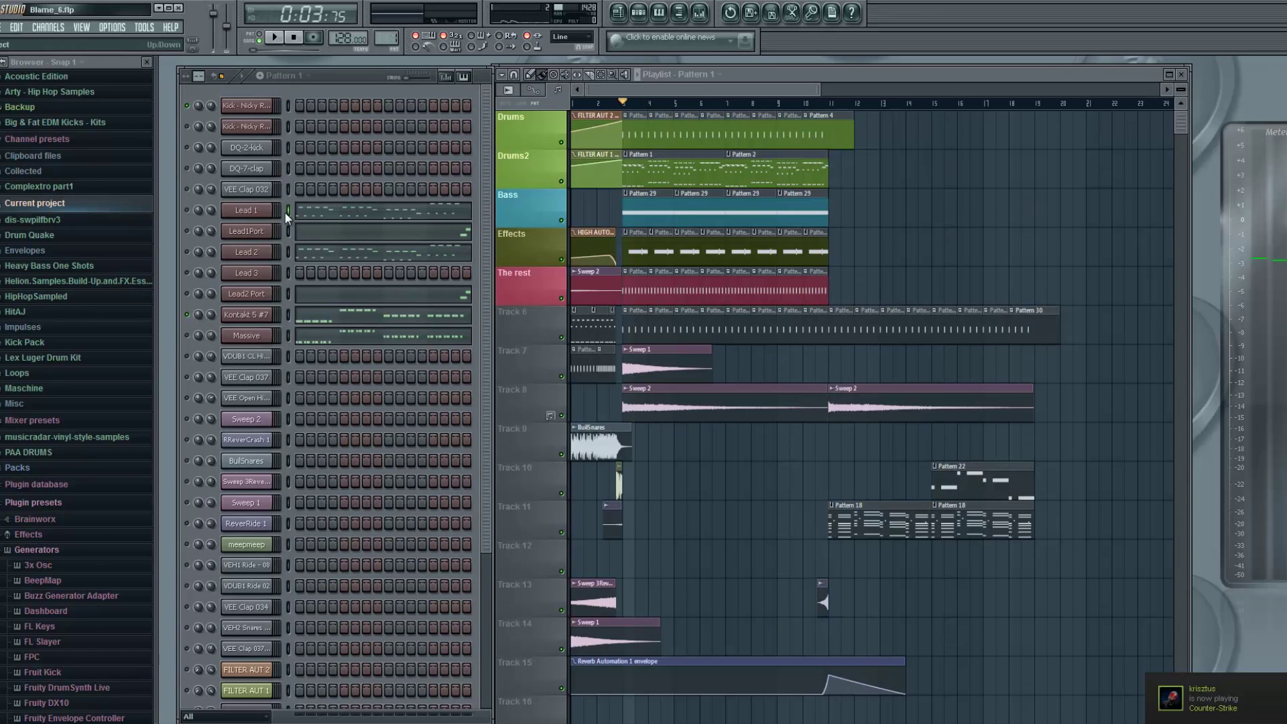
right_click(185, 192)
left_click(196, 199)
right_click(185, 188)
left_click(200, 195)
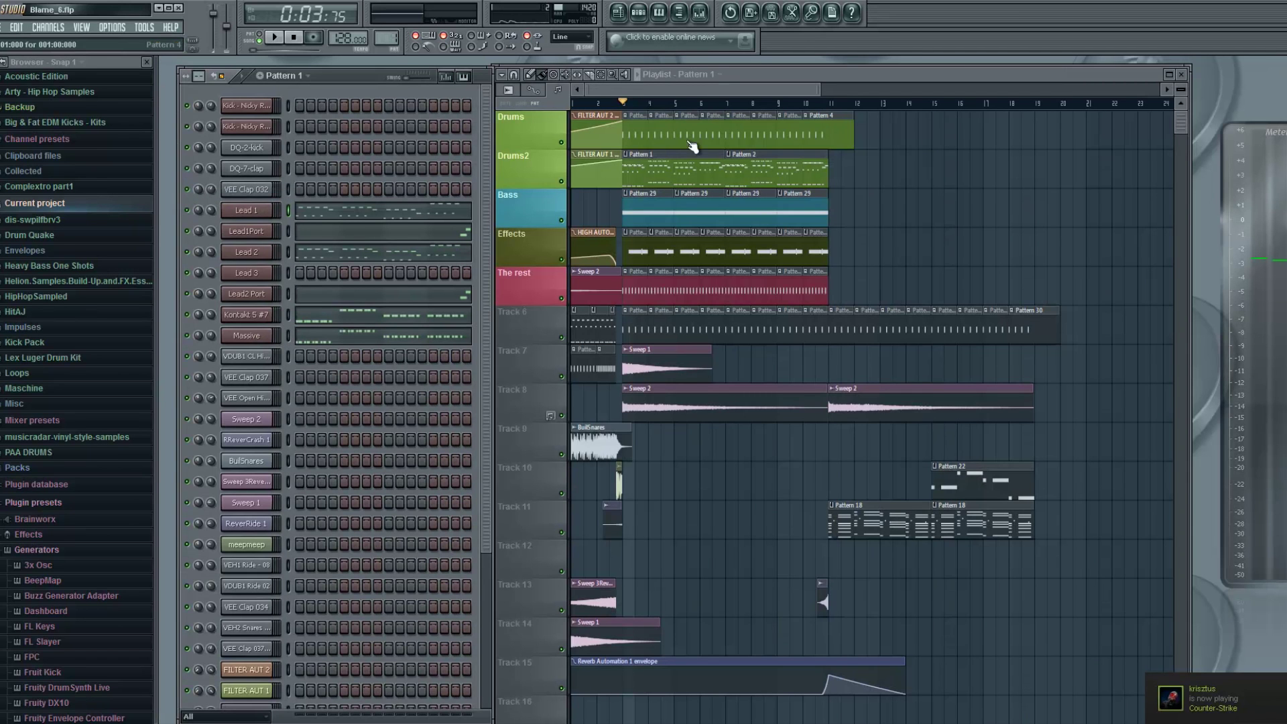
Play Pattern 1 in pattern mode with all of its channels active.
left_click(273, 38)
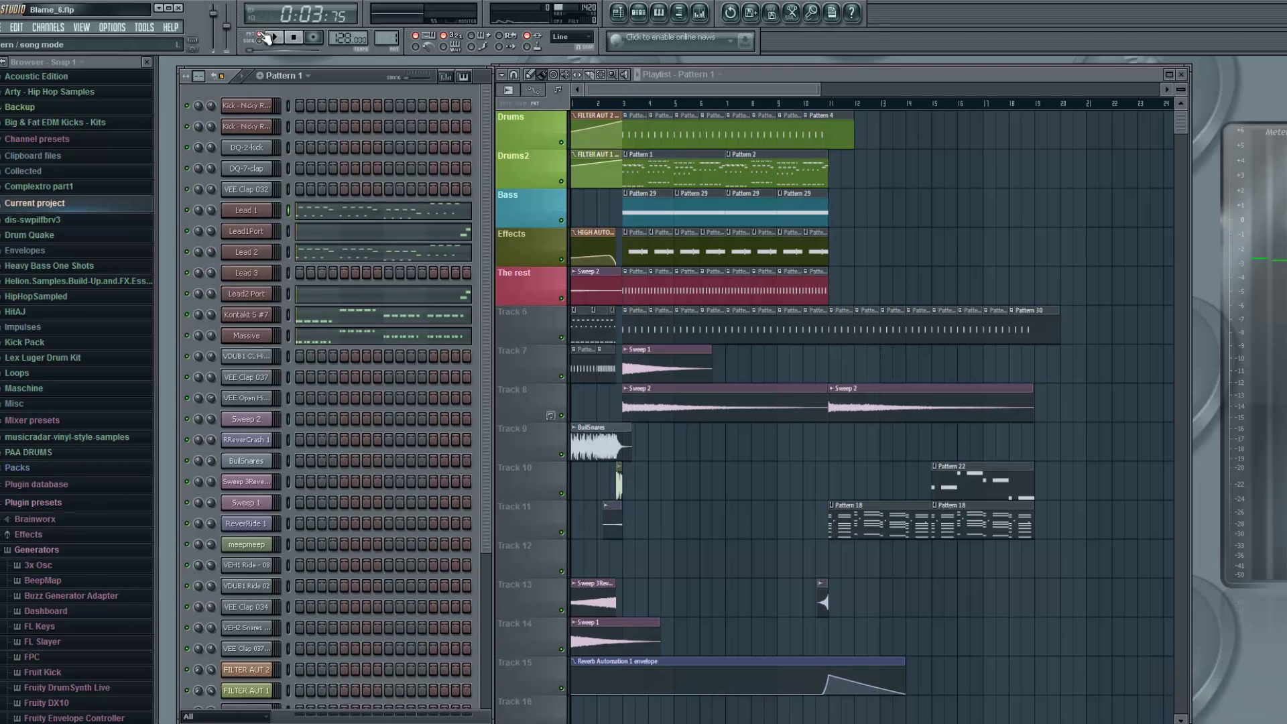
left_click(598, 103)
left_click(616, 103)
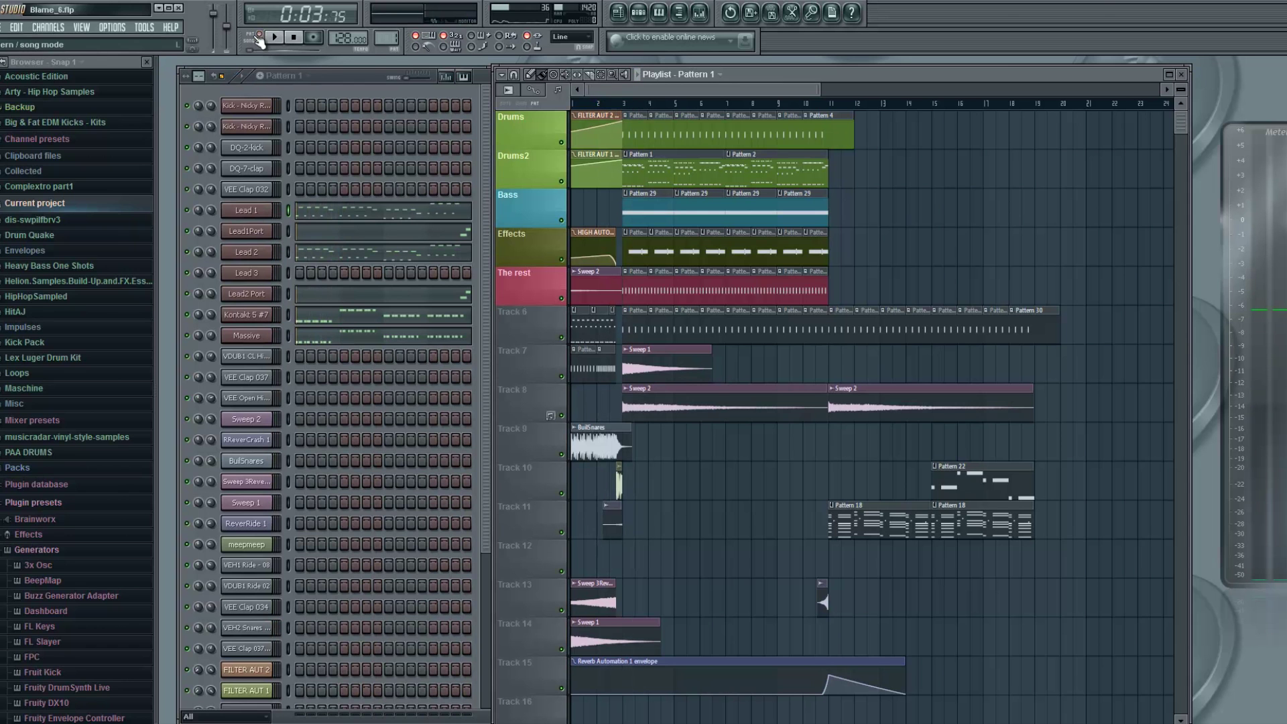
key("space")
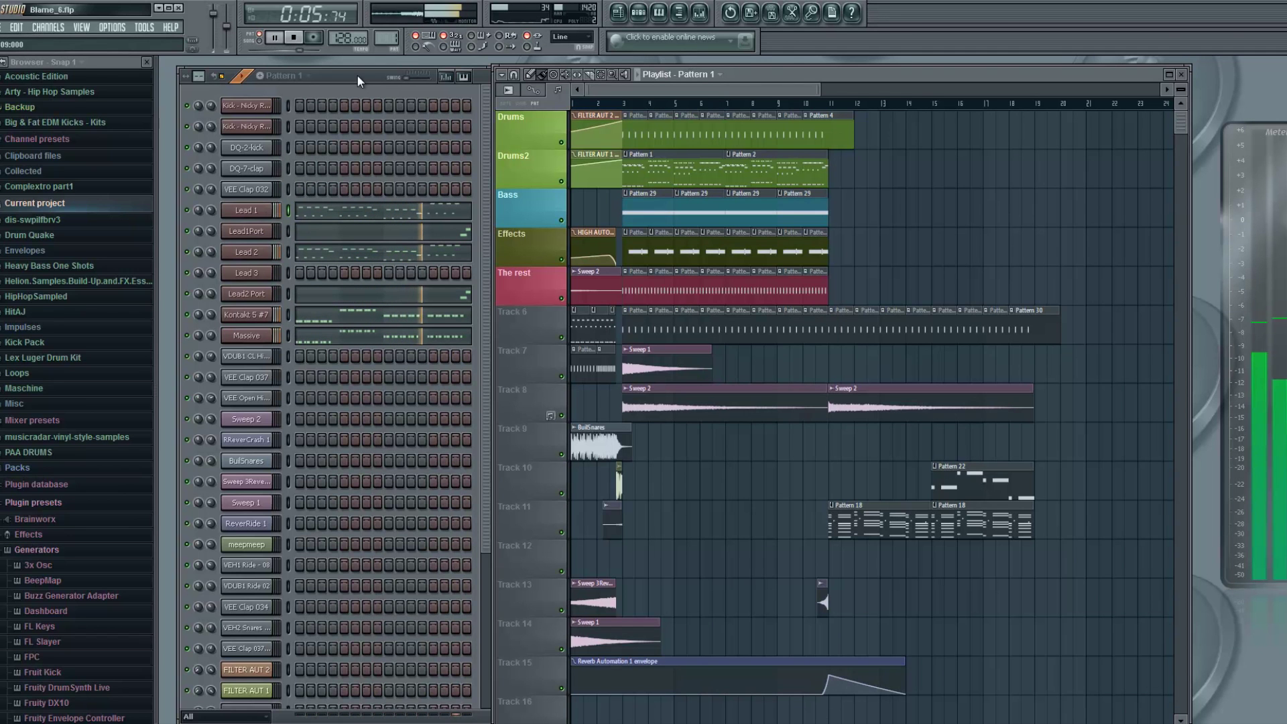
key("space")
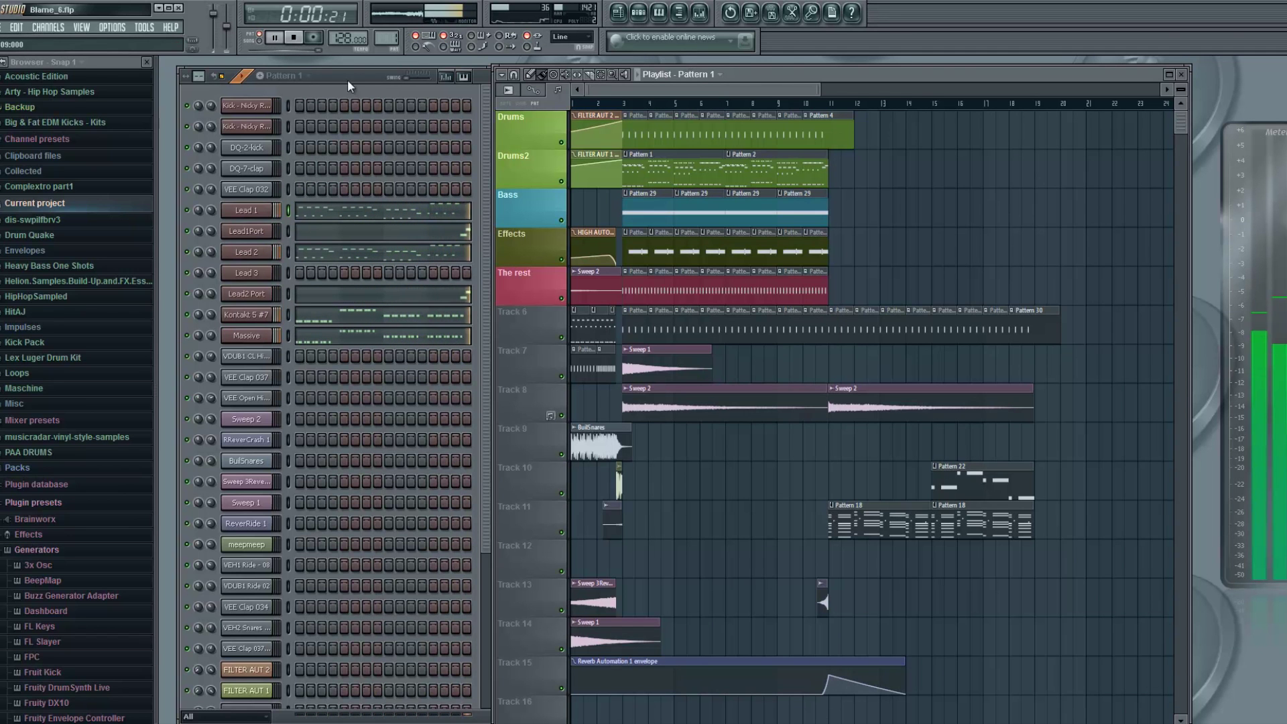
left_click(351, 78)
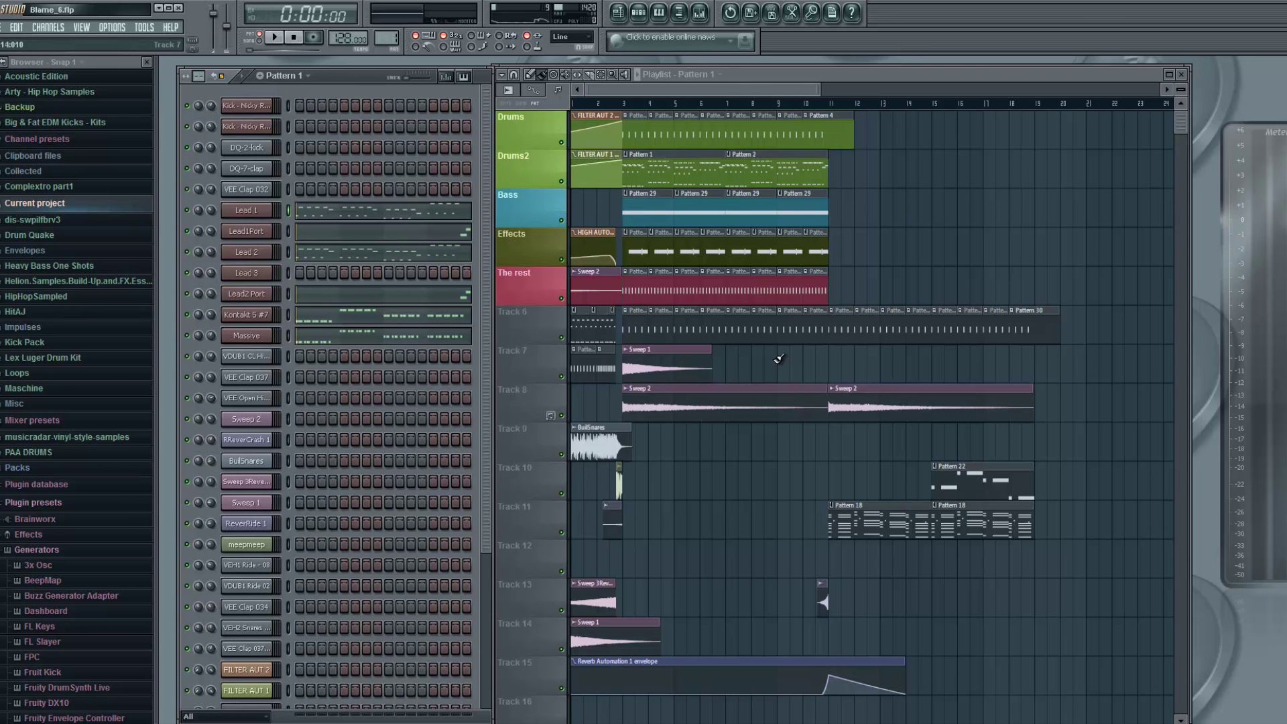
Solo the Lead 1 channel and play Pattern 1 briefly.
right_click(192, 213)
left_click(203, 215)
left_click(275, 38)
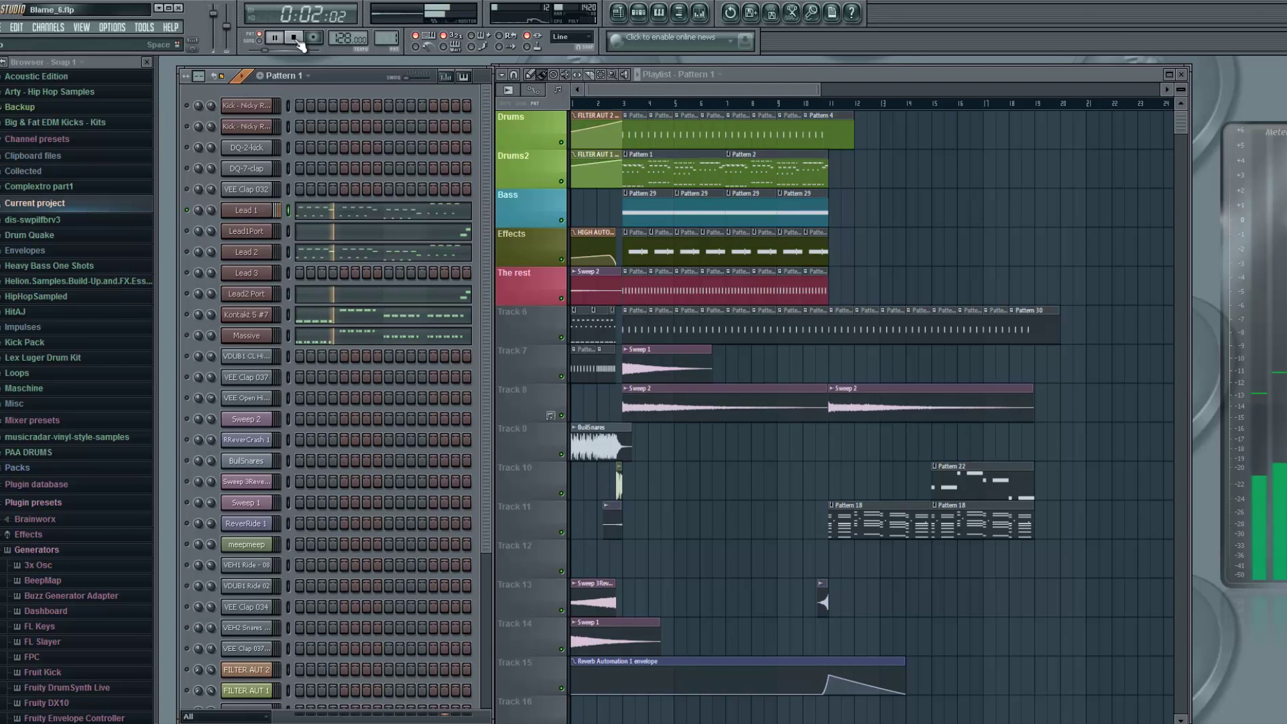
left_click(293, 38)
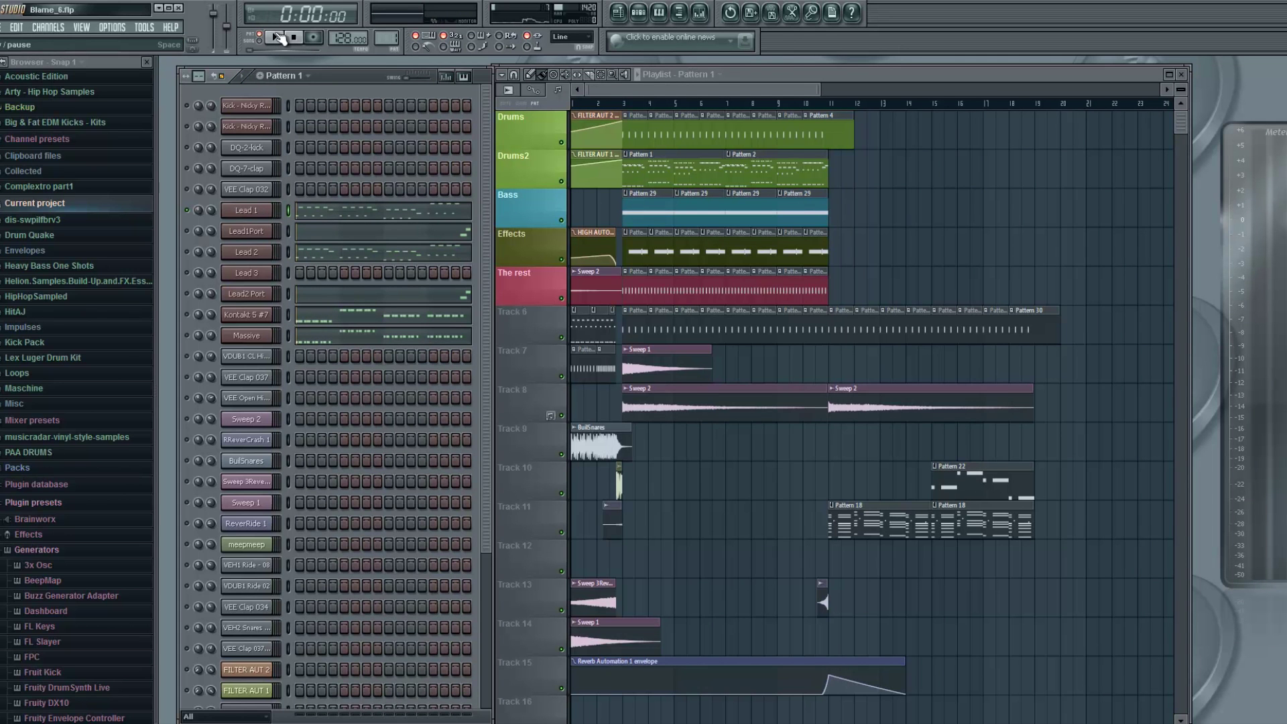
View the Sylenth1 settings of the Lead 1 channel with the VANDALISM_Lead_Stay Alive preset.
left_click(261, 211)
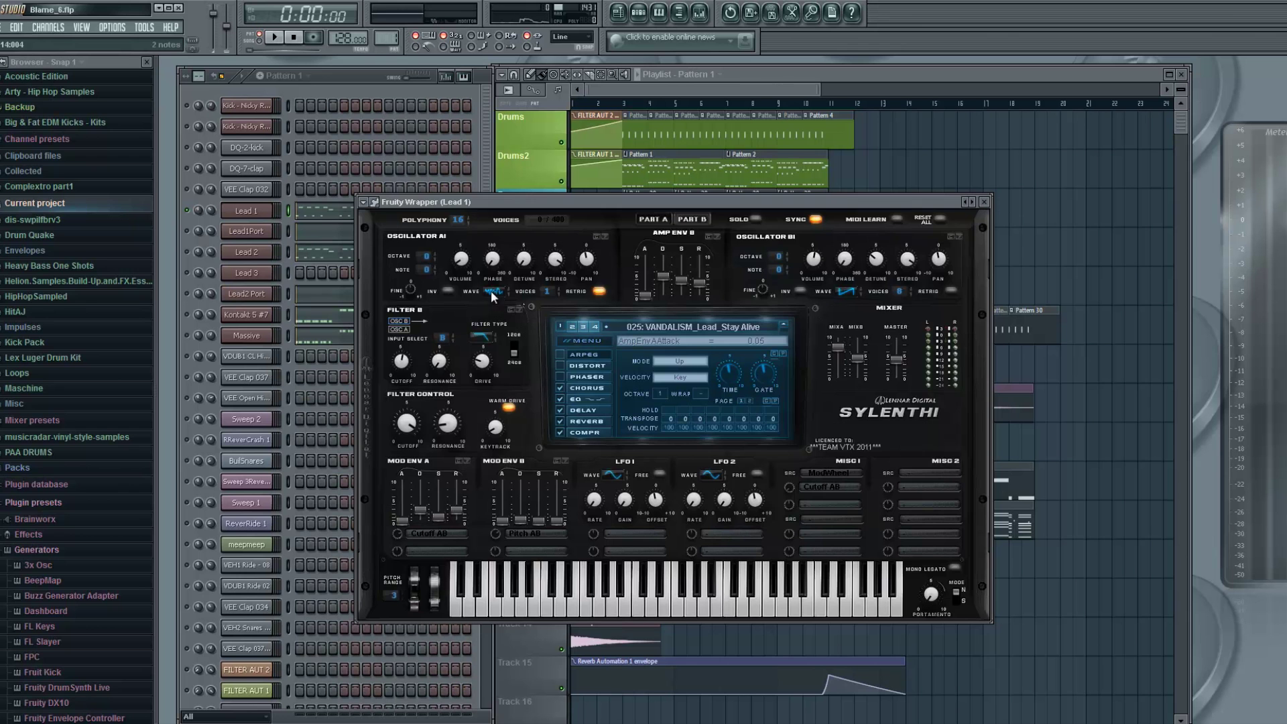
left_click(983, 202)
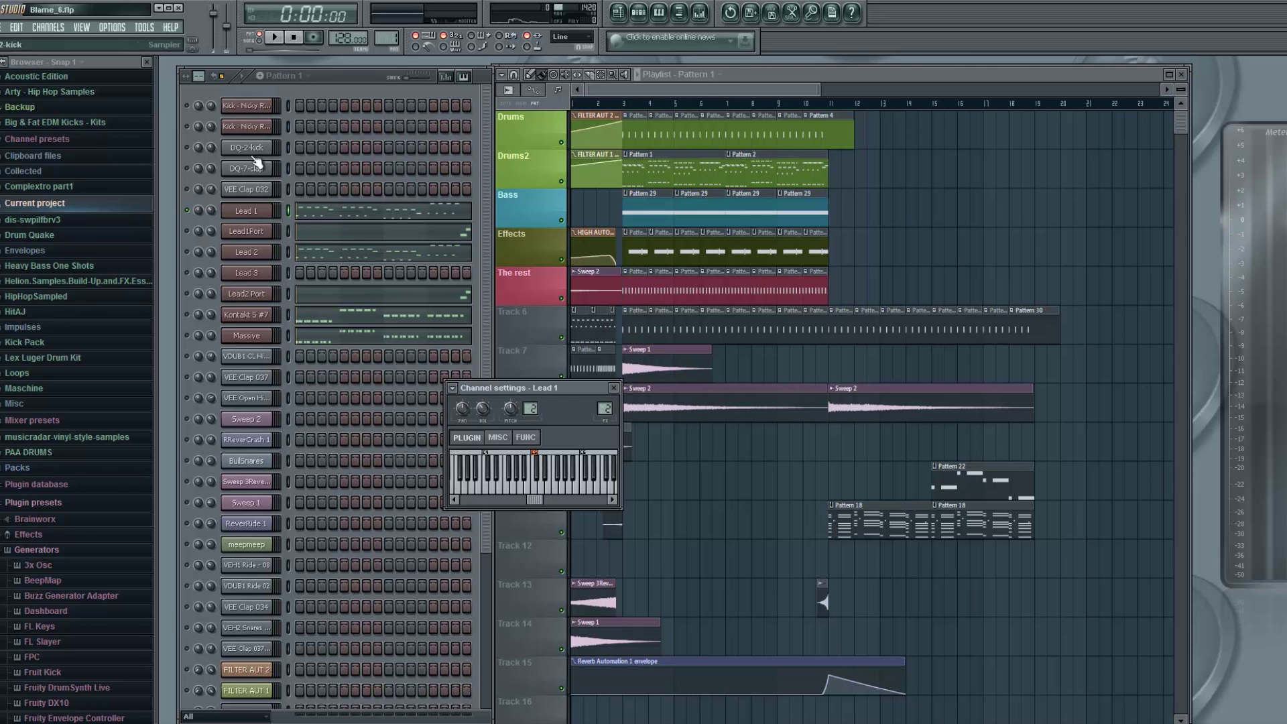
Play Pattern 1 with only the Lead 1 channel active, restarting from the beginning once, and stop playback.
left_click(278, 38)
left_click(294, 38)
left_click(275, 39)
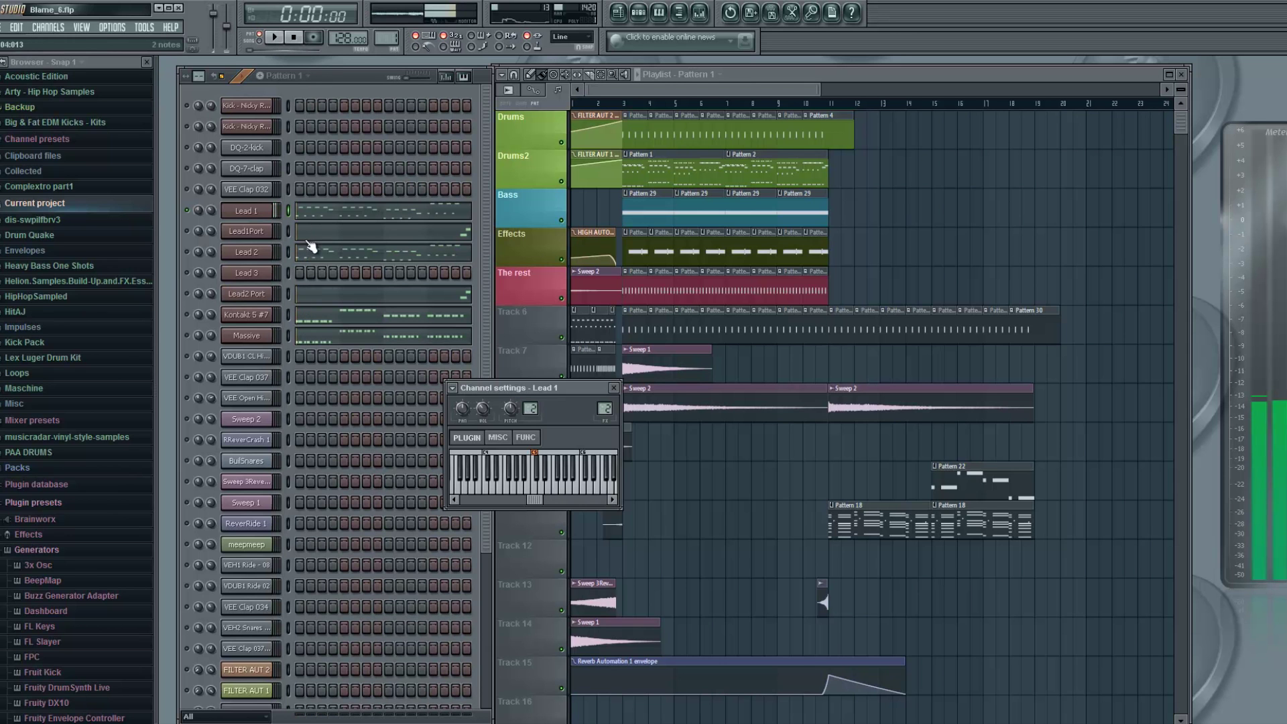
left_click(295, 38)
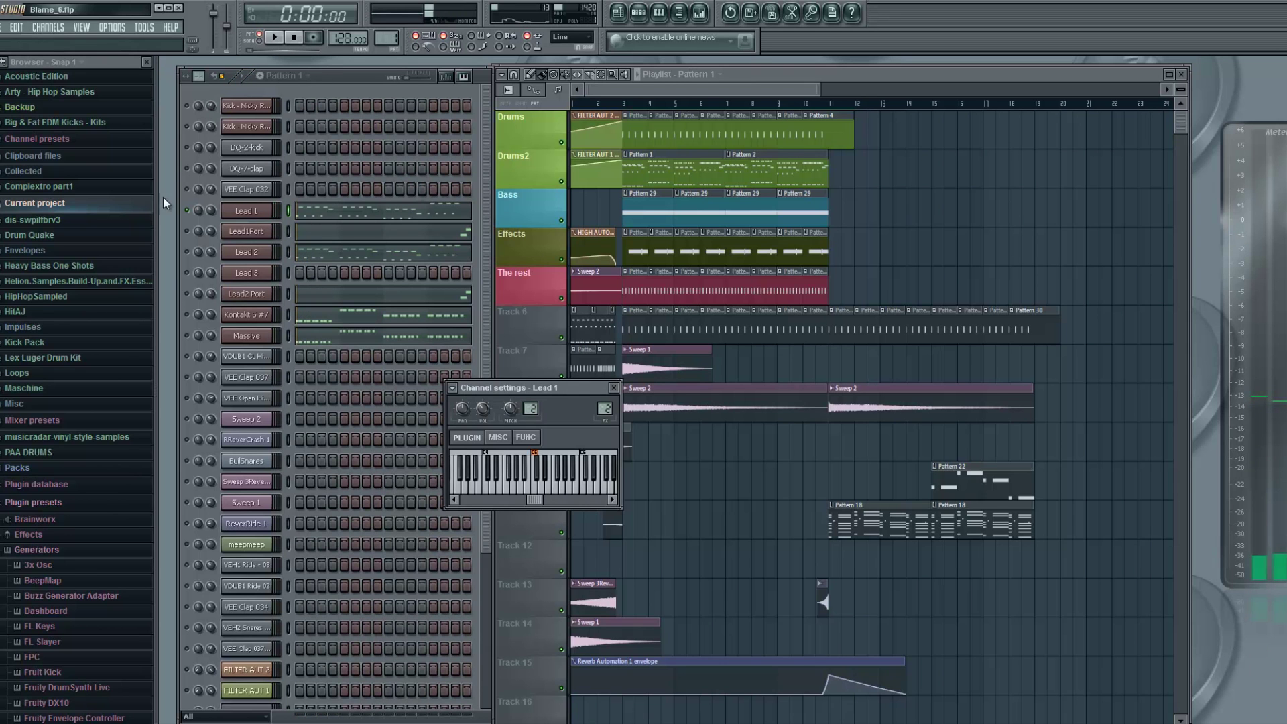
Solo the Lead 2 channel and play Pattern 1 briefly to hear it alone.
right_click(188, 252)
left_click(194, 258)
key("space")
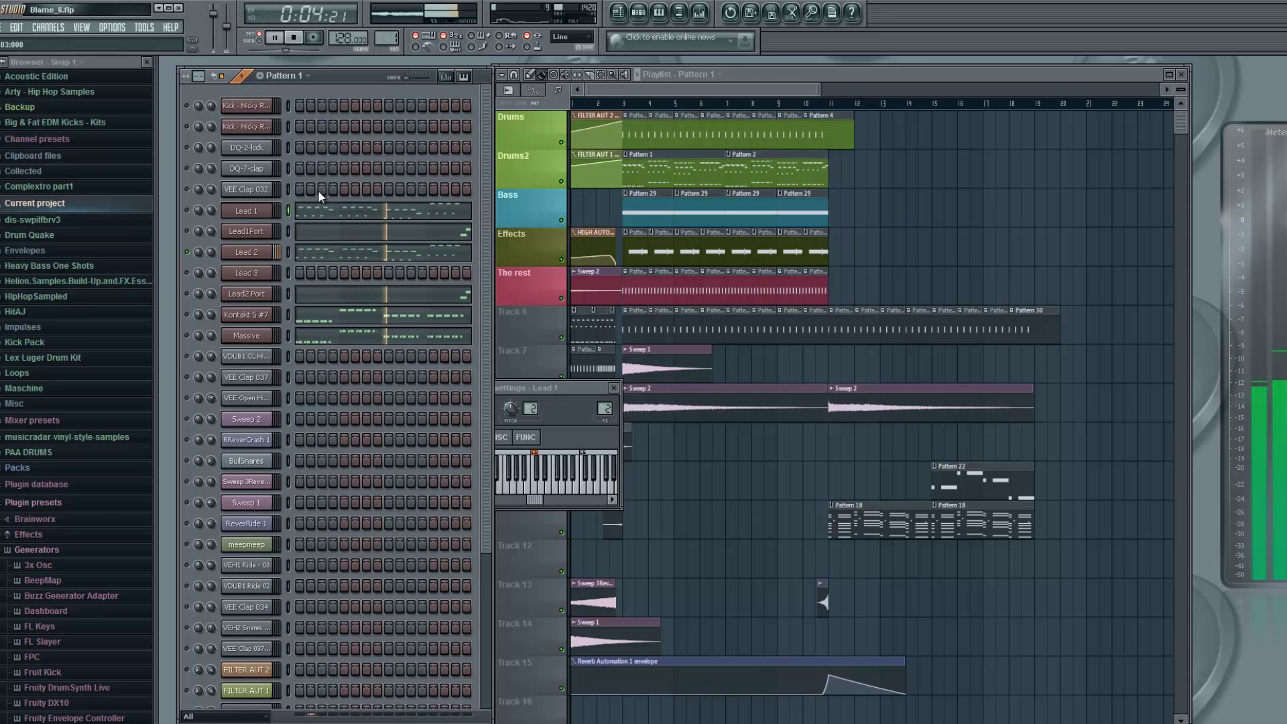
key("space")
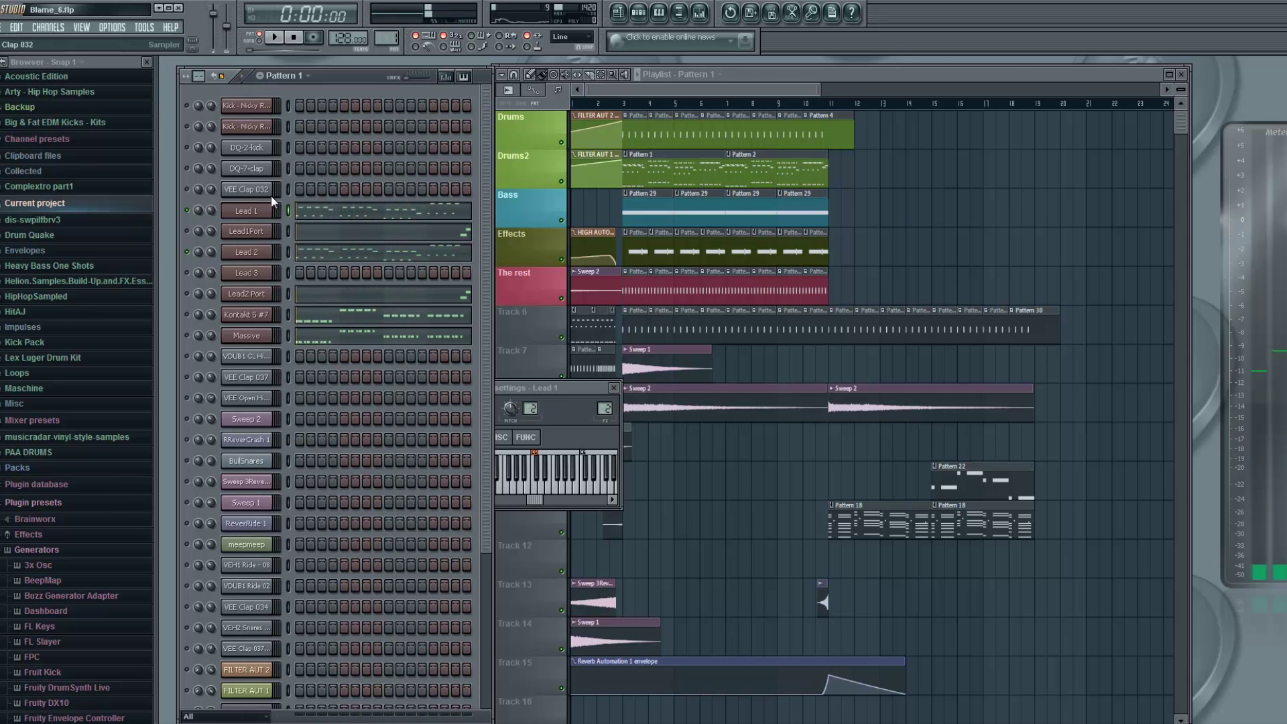
Play Pattern 1 with Lead 1 and Lead 2 together, re-solo Lead 1, and replay the pattern with both leads active.
key("space")
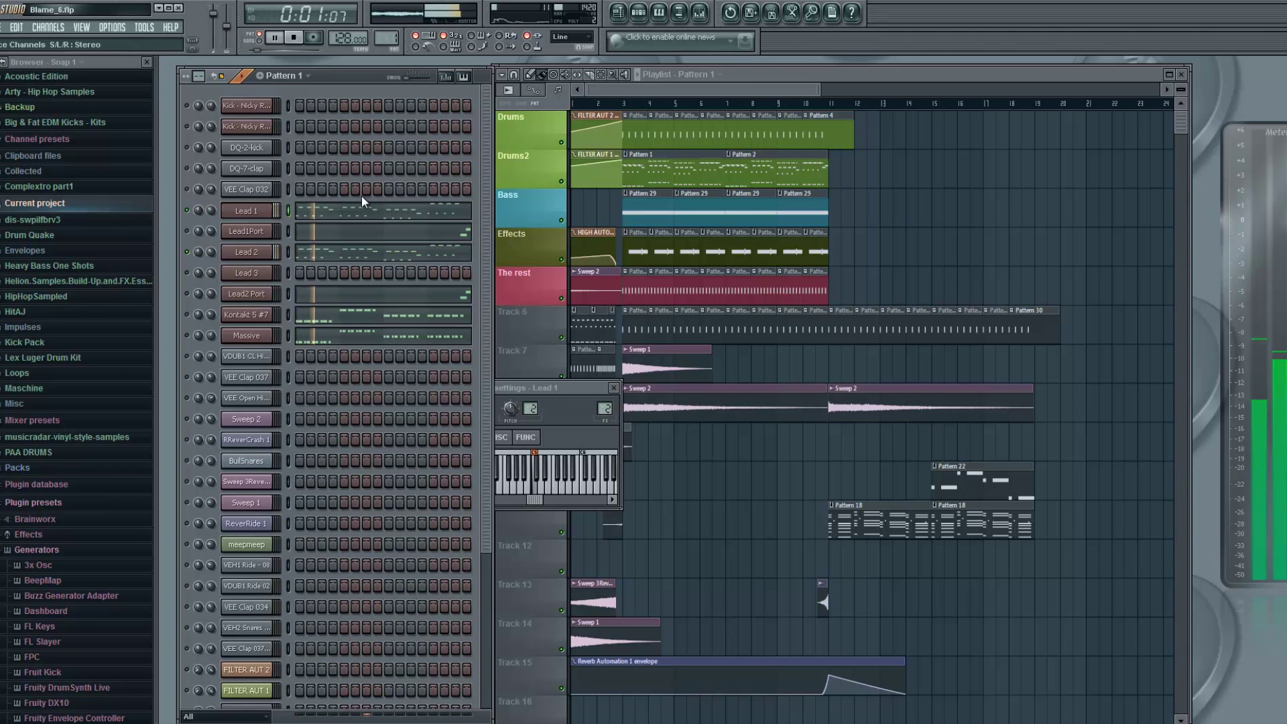
key("space")
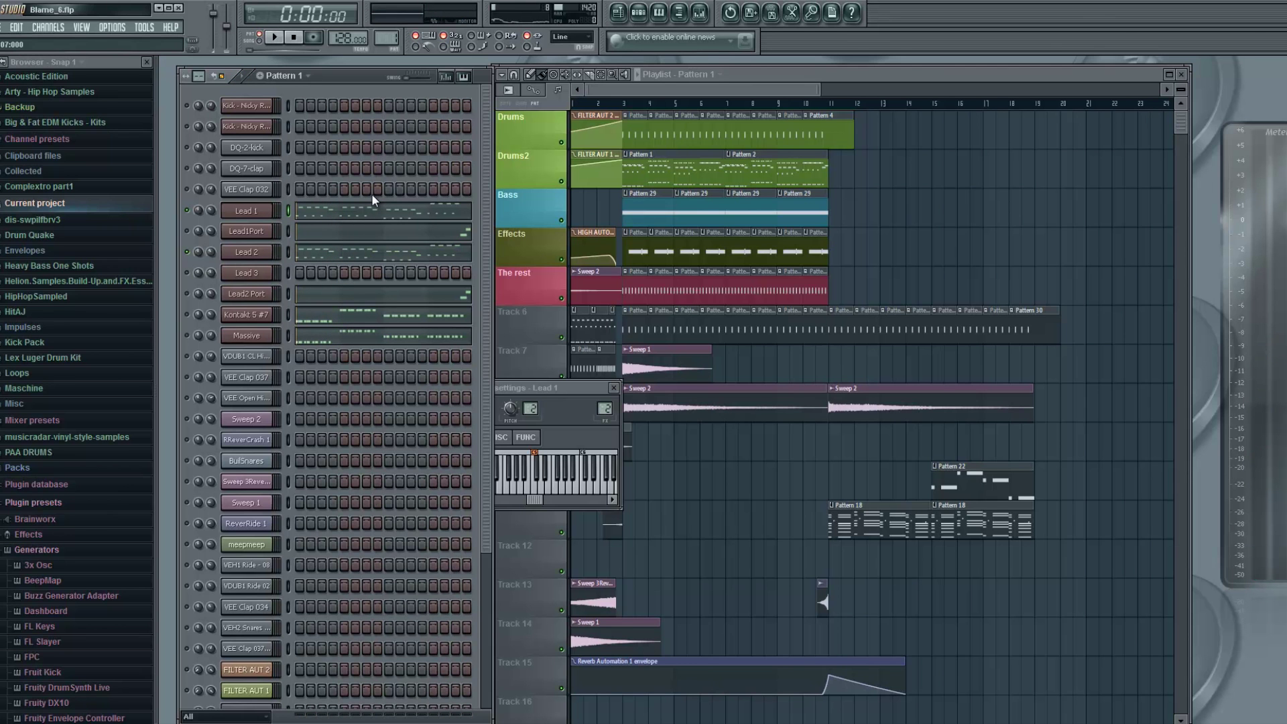
right_click(186, 210)
left_click(200, 217)
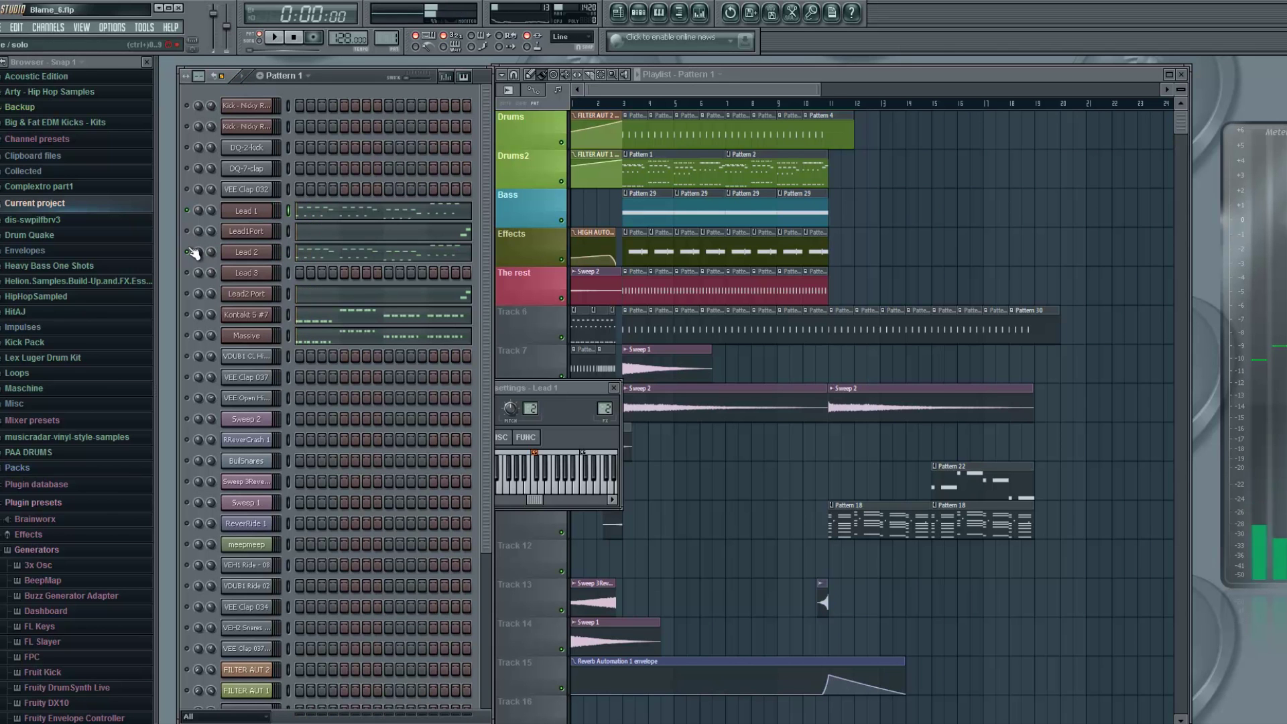
left_click(187, 210)
key("space")
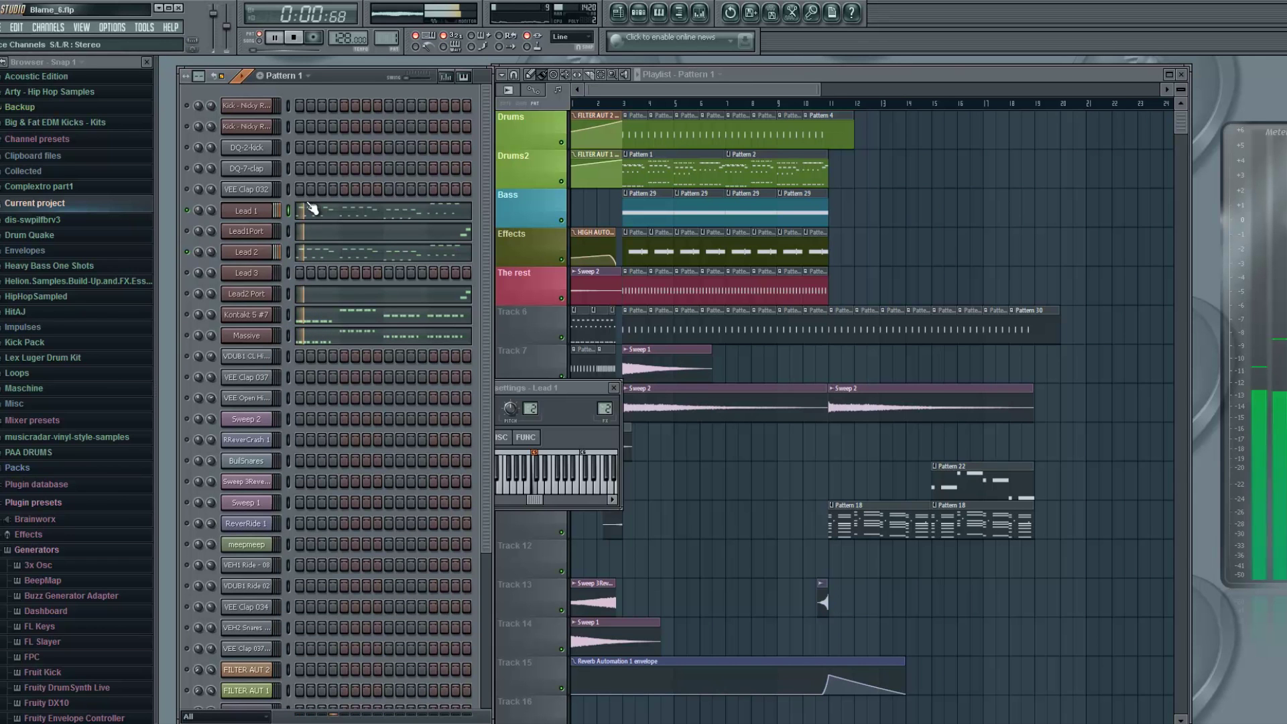
key("space")
Activate only the Lead1Port and Lead2 Port channels and view the Sylenth1 portamento settings of Lead1Port.
right_click(191, 231)
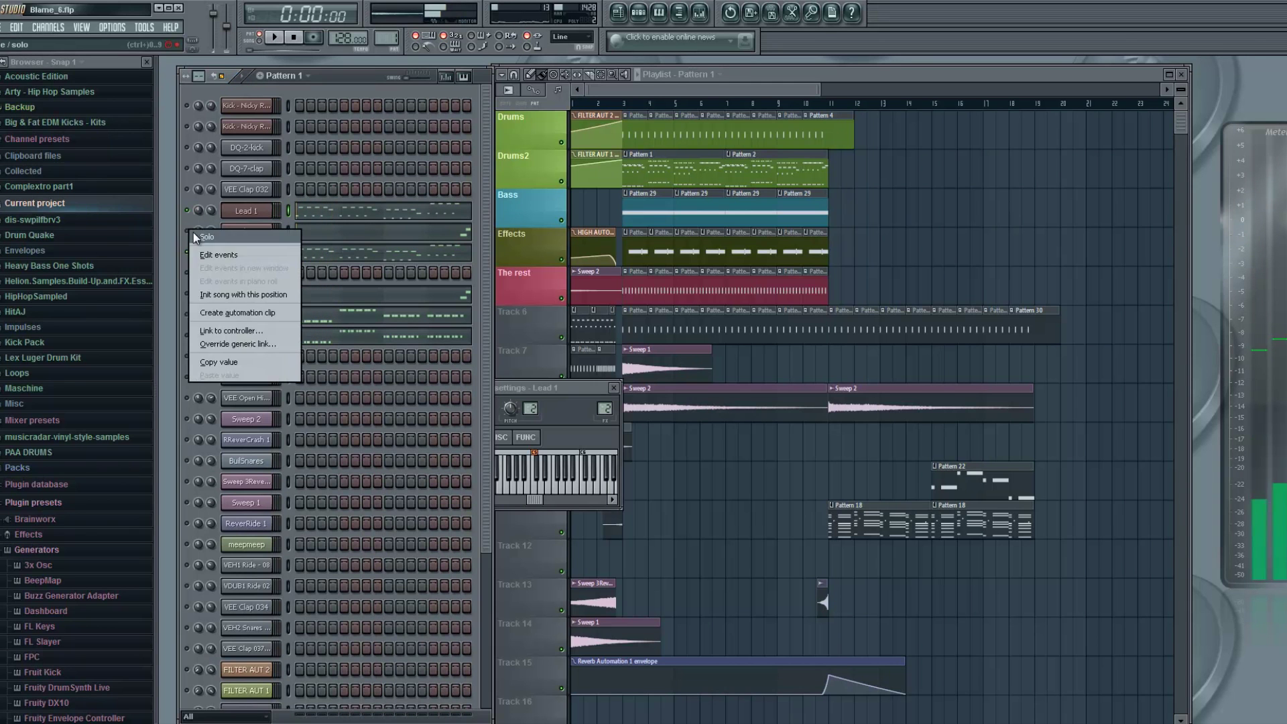
left_click(206, 237)
right_click(188, 273)
left_click(190, 276)
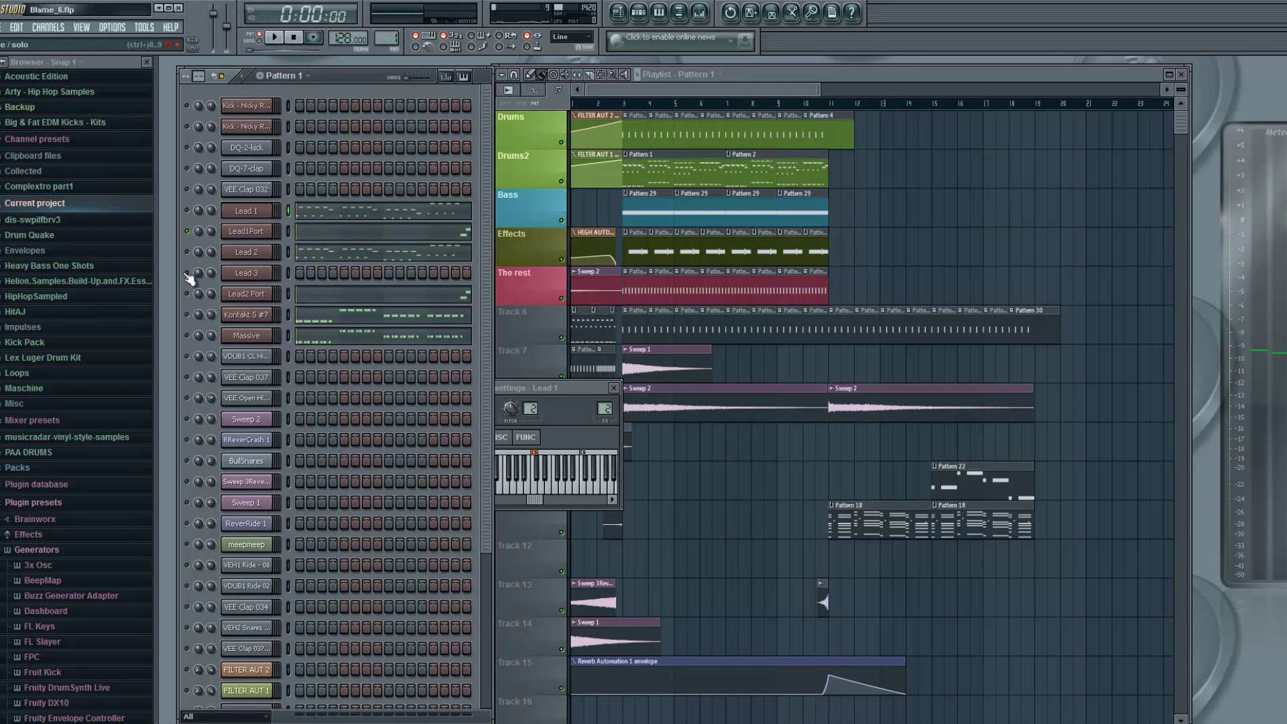
left_click(188, 294)
left_click(258, 234)
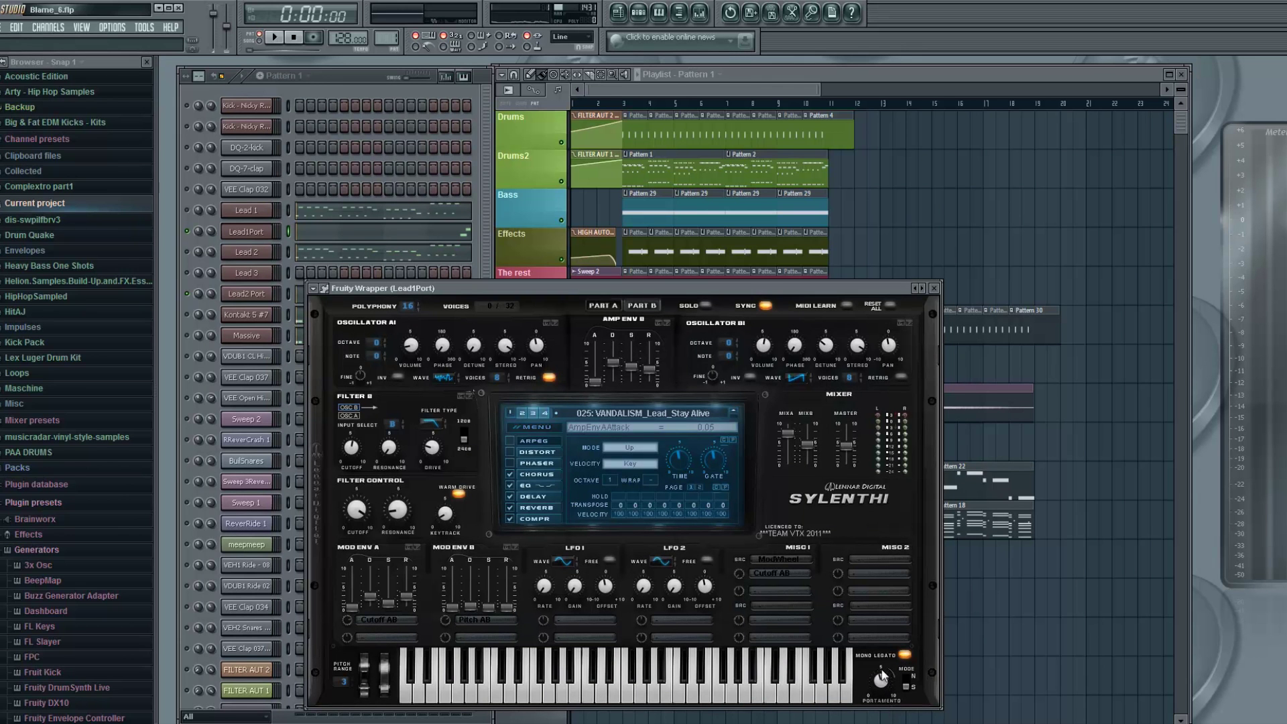
left_click(936, 289)
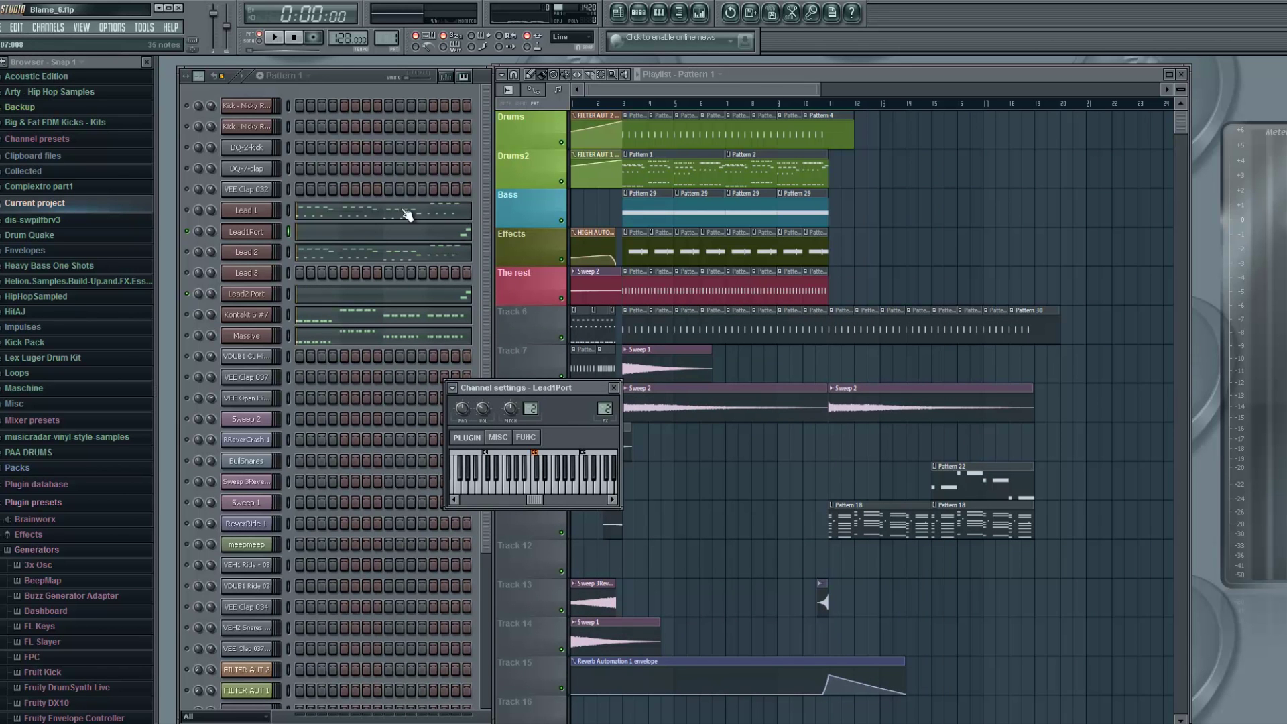
Play Pattern 1 while viewing the F5 and G5 notes of Lead1Port at the pattern's end in the piano roll.
key("space")
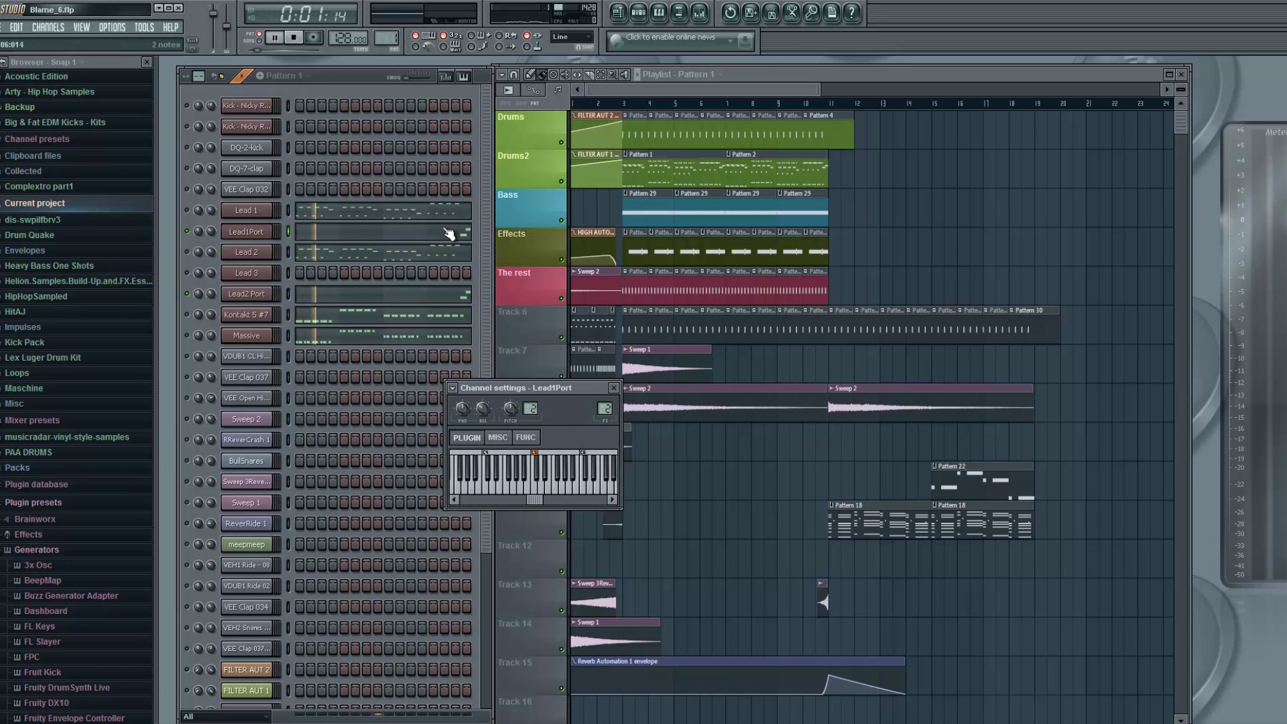
left_click(448, 235)
scroll(637, 87, "right", 2)
left_click(710, 89)
scroll(706, 79, "right", 1)
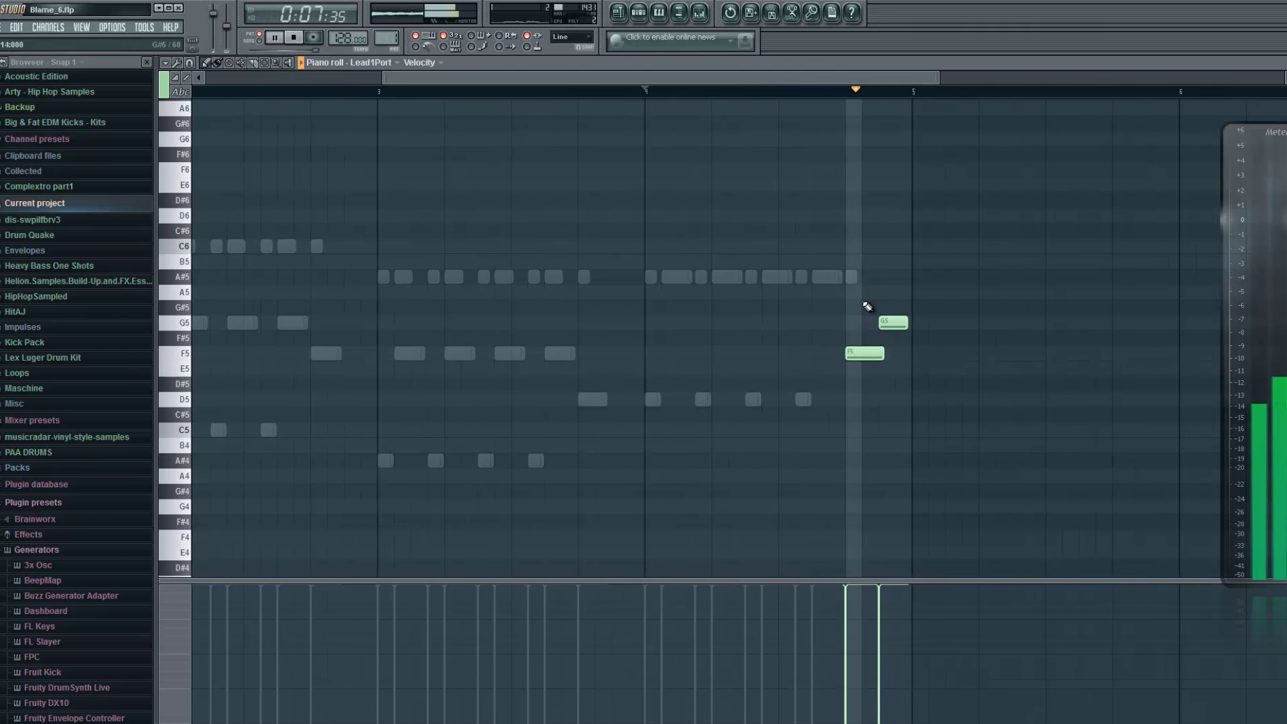
key("space")
Audition the portamento glide of Lead1Port with the G5, B5 and A6 pitches, and close the piano roll.
left_click(889, 322)
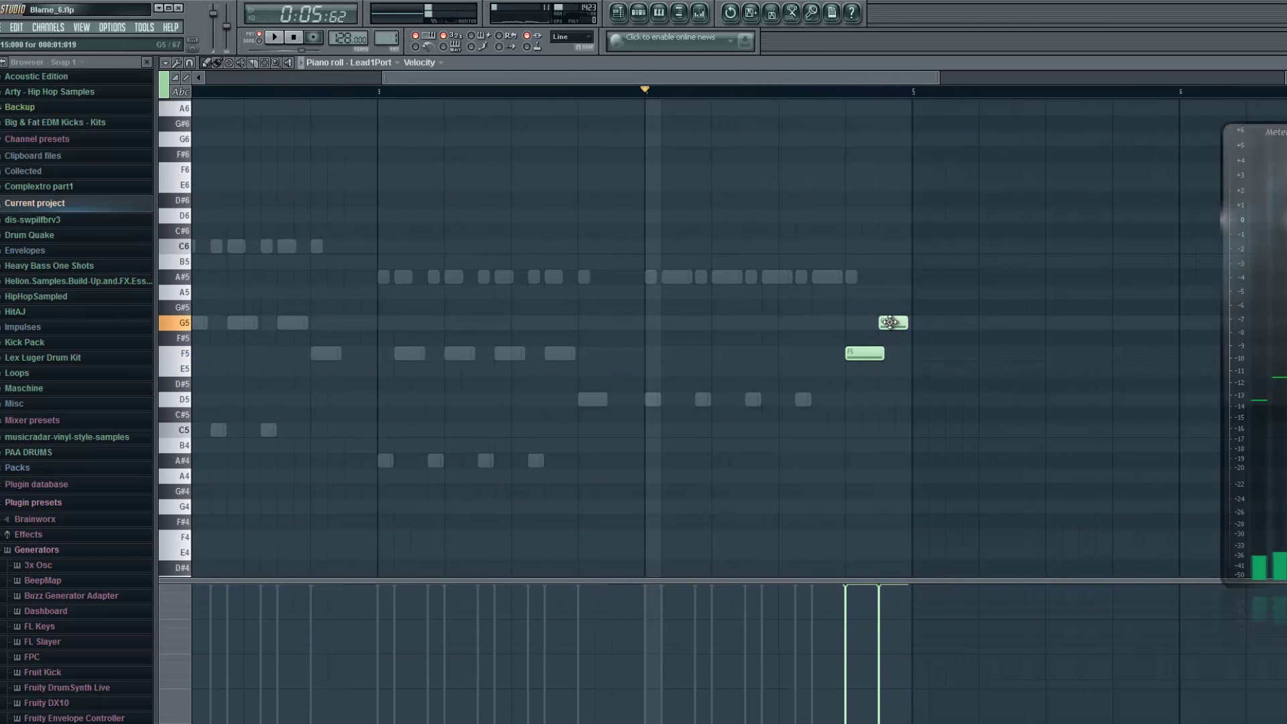
left_click(175, 261)
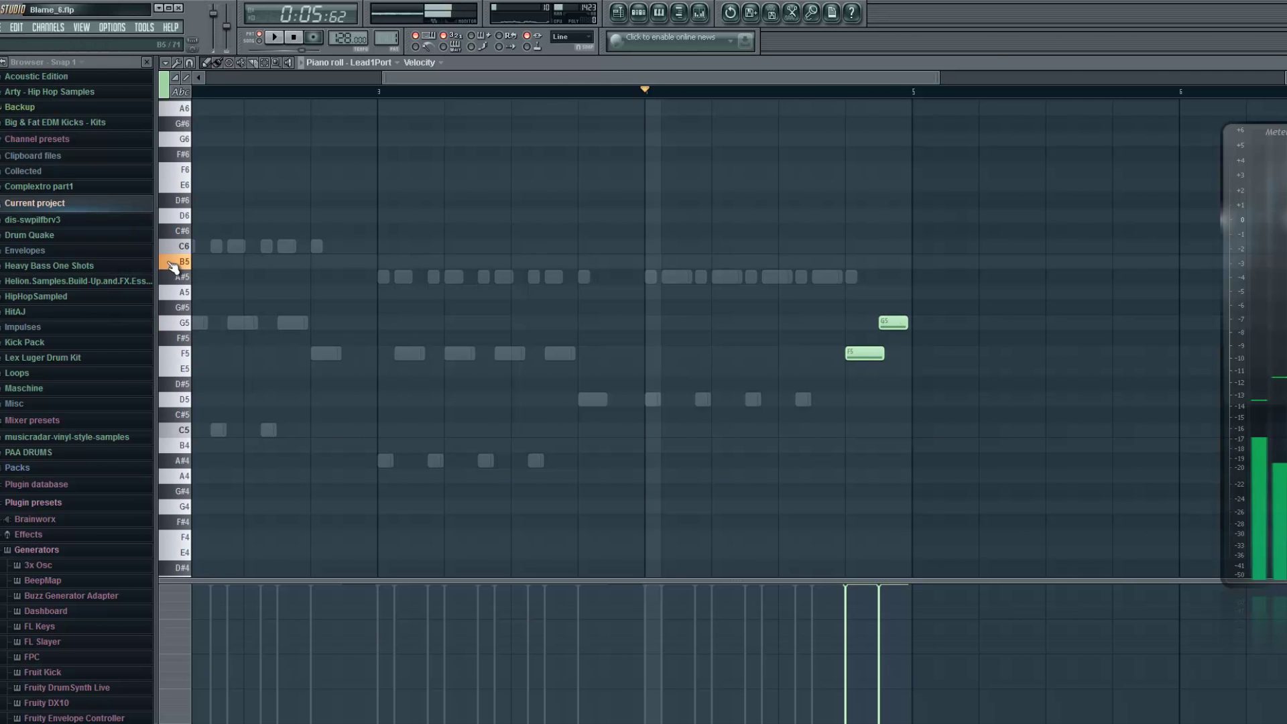
left_click(181, 111)
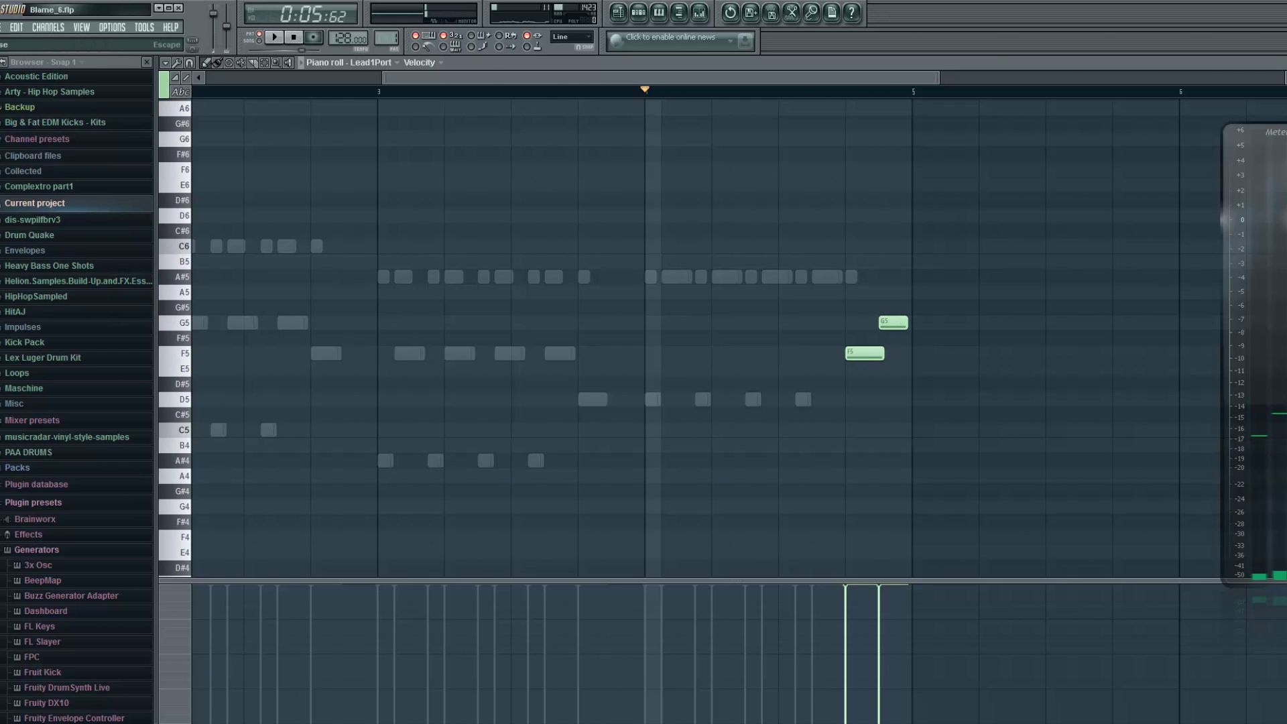
left_click(1286, 62)
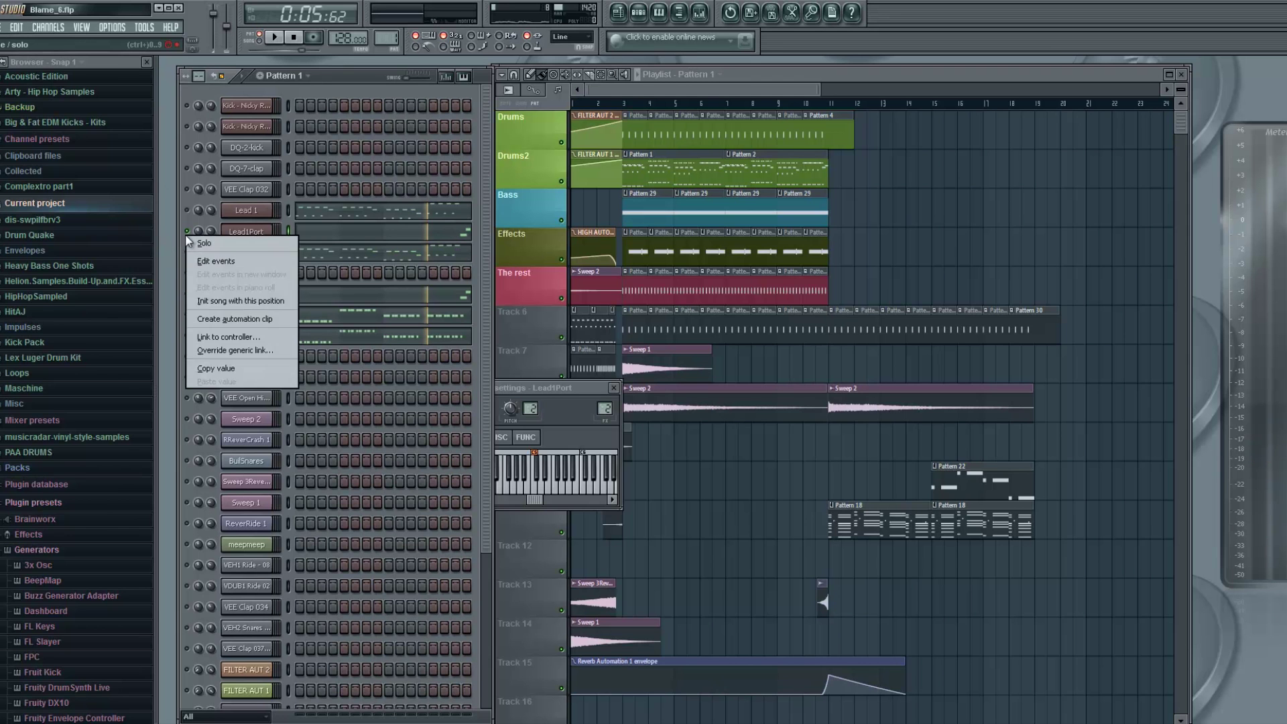
Unmute all channels except Kontakt 5 #7 and Massive, and play Pattern 1 from the beginning.
right_click(196, 239)
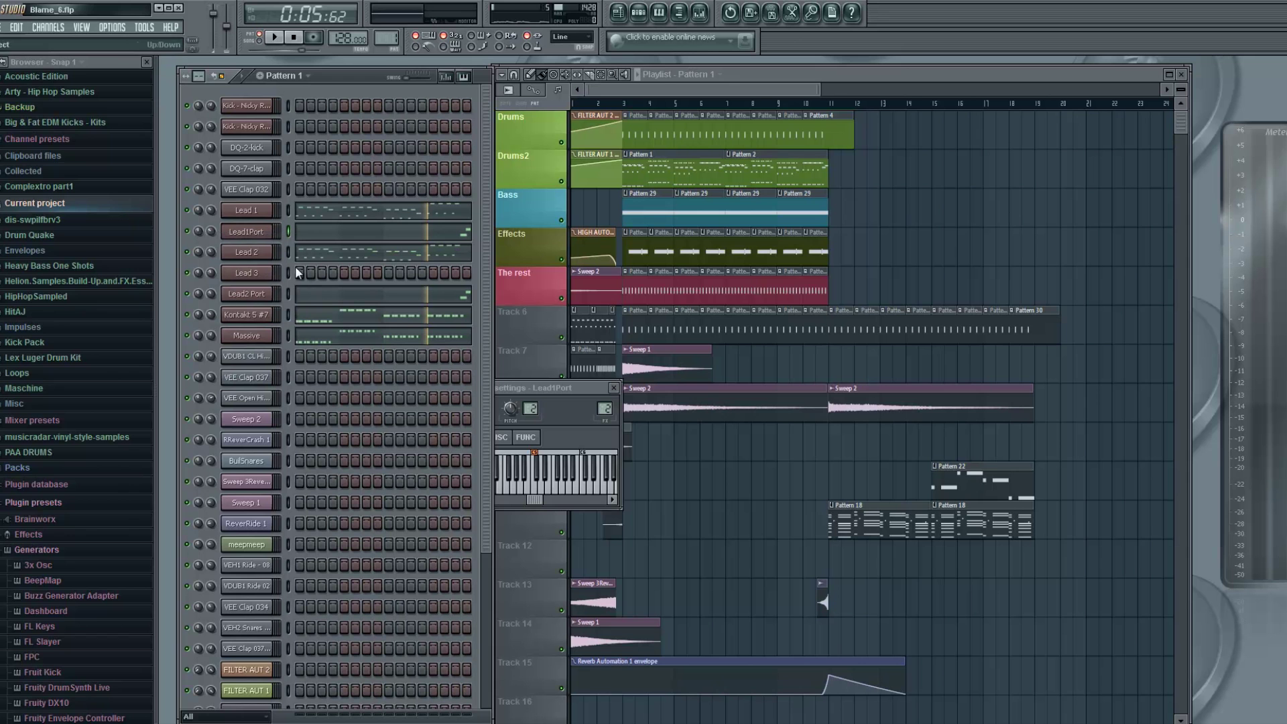
left_click(187, 317)
left_click(187, 315)
left_click(293, 37)
left_click(277, 40)
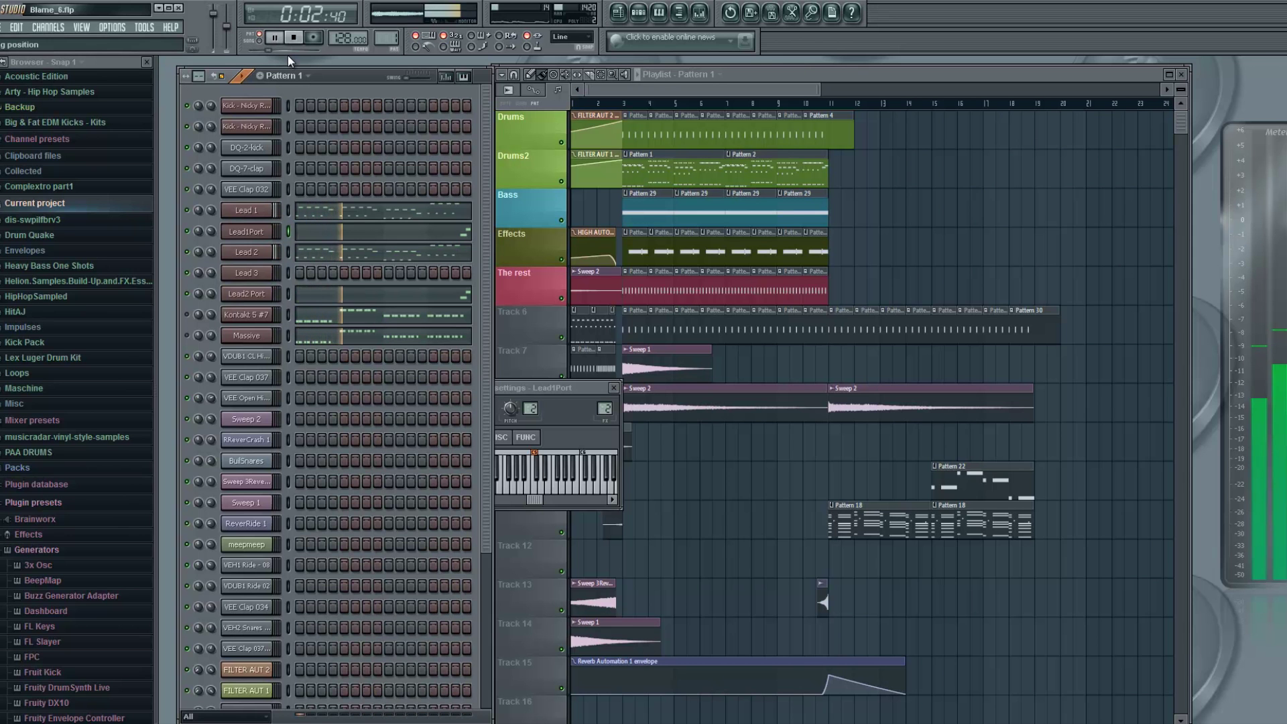
View the mixer briefly while Pattern 1 plays, close it, and stop playback.
left_click(699, 13)
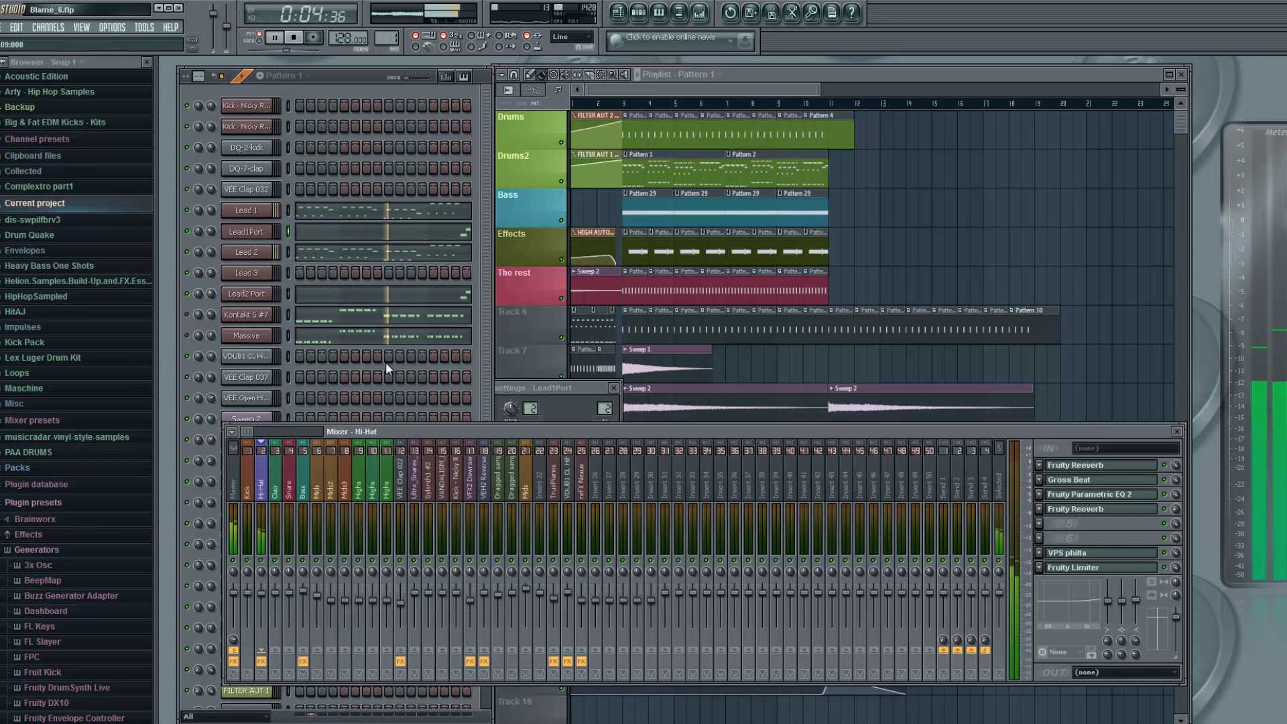
left_click(1179, 432)
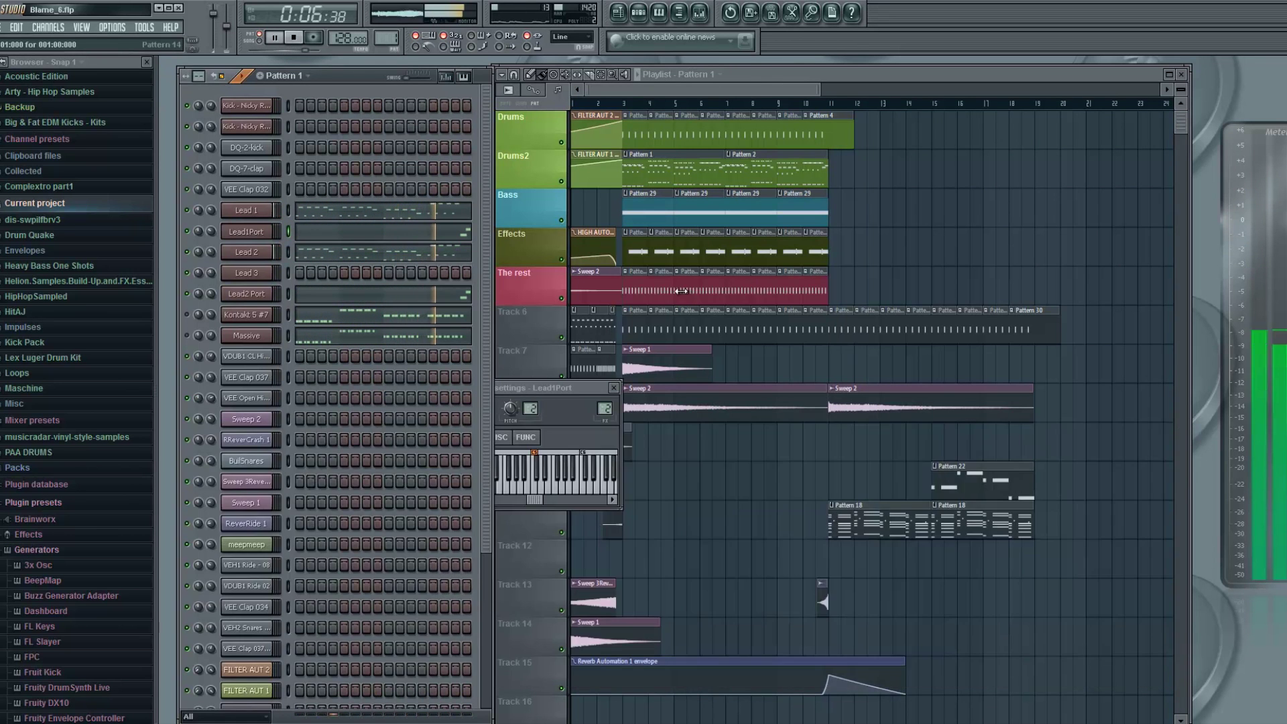
key("space")
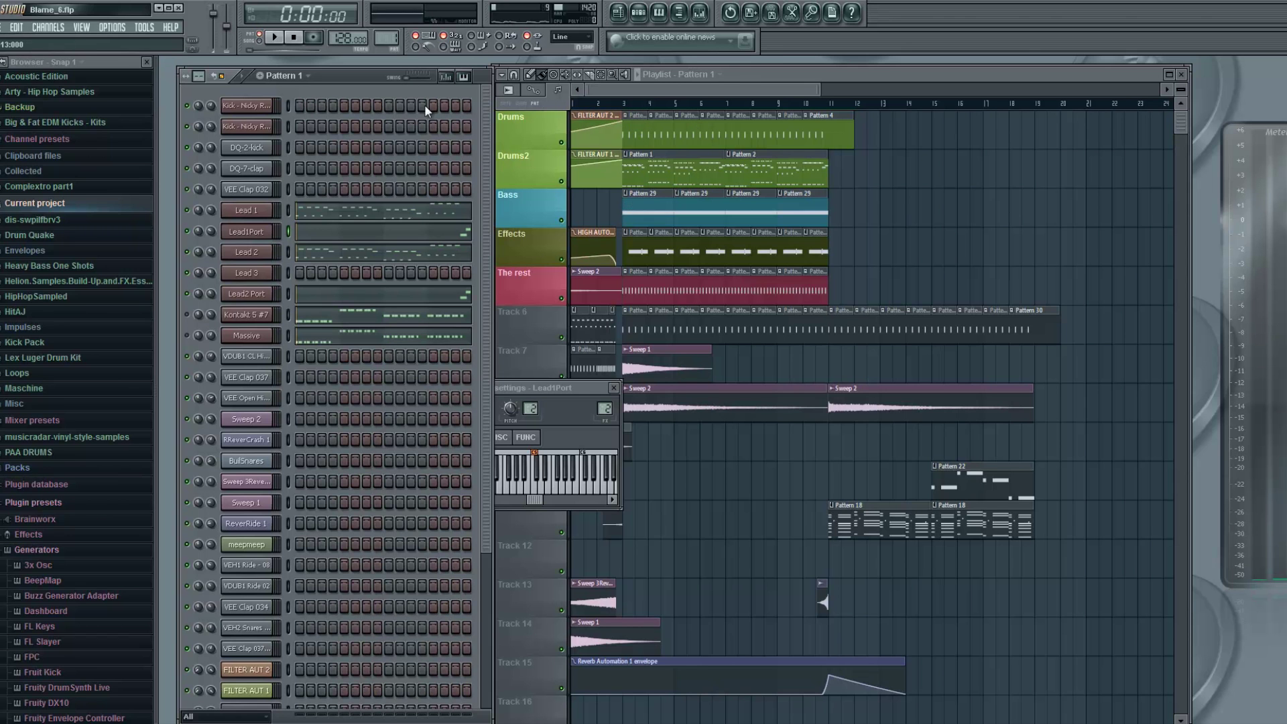
Fill every fourth step of the first Kick channel in Pattern 1 and play the pattern with the leads.
right_click(265, 106)
left_click(250, 94)
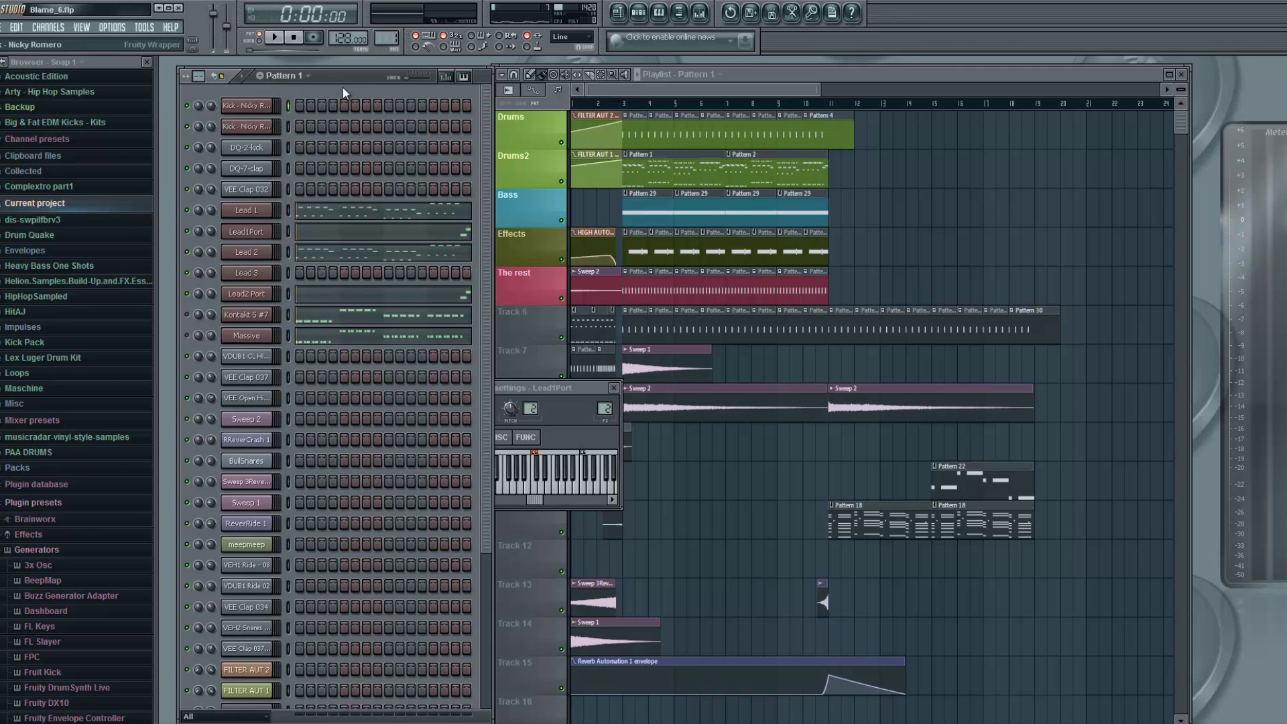
right_click(271, 106)
left_click(309, 205)
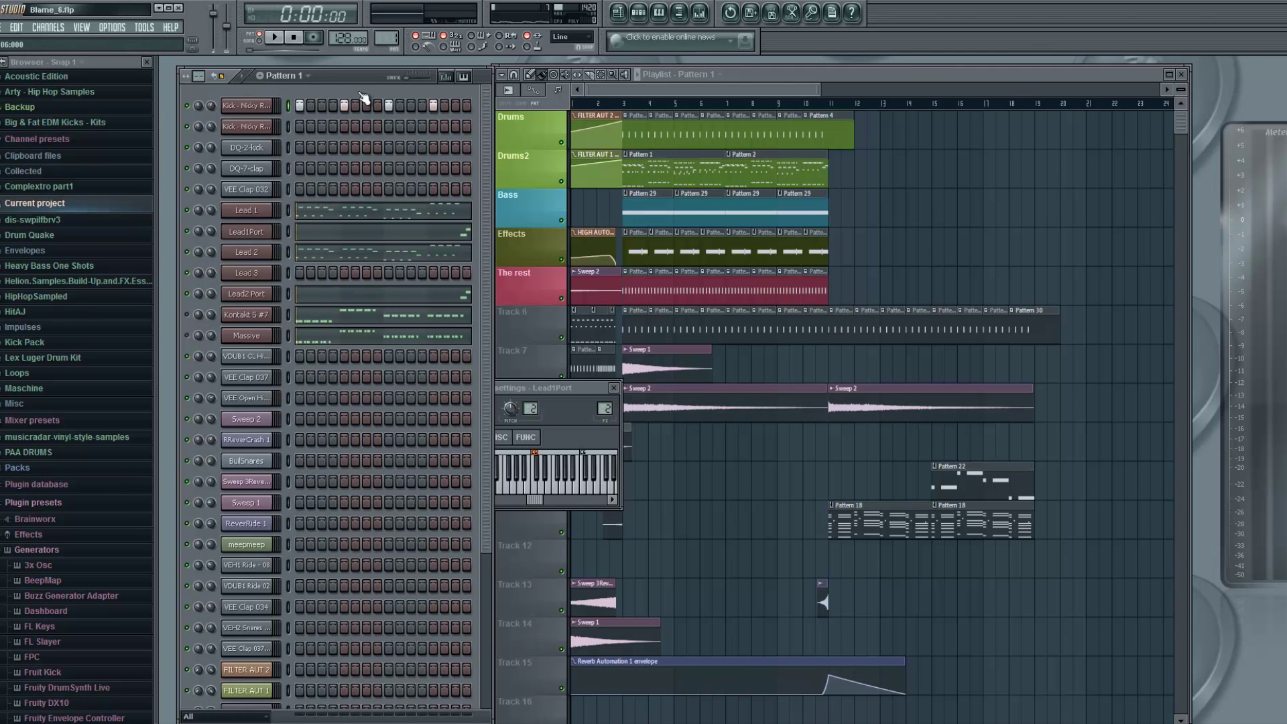
left_click(275, 38)
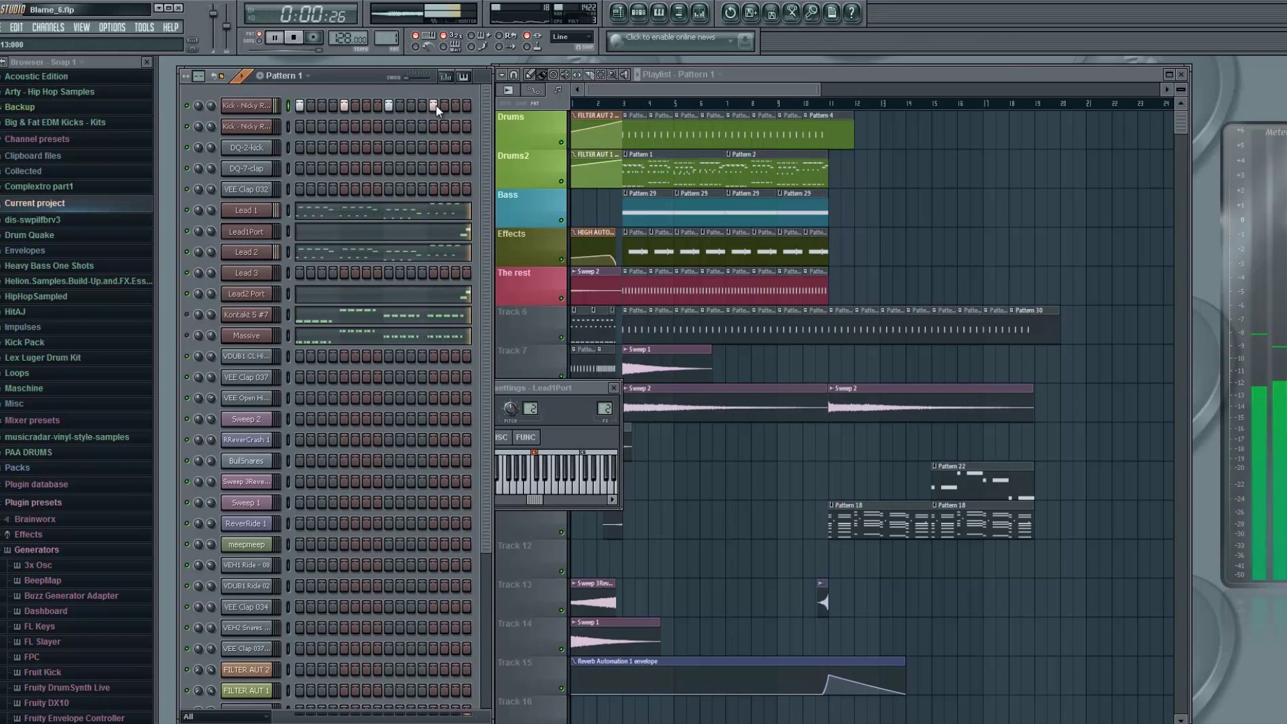
left_click(294, 38)
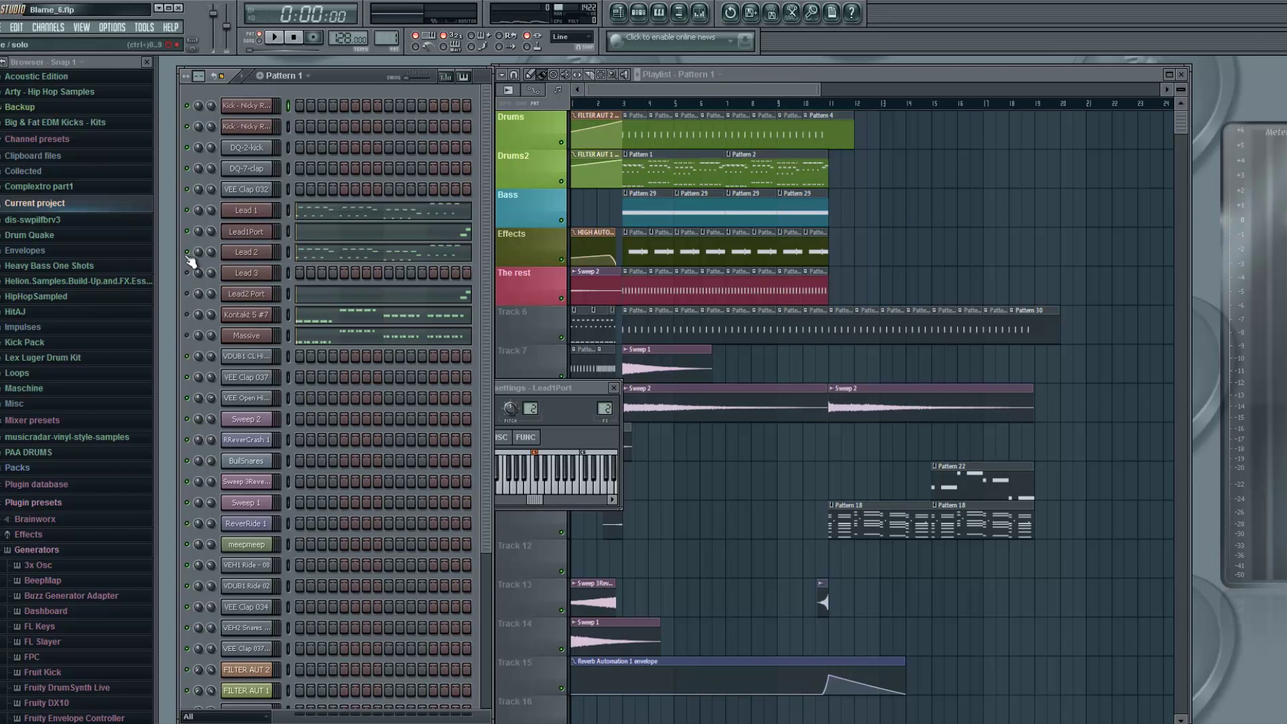
Solo the Kontakt 5 #7 channel, view its Scarbee Rickenbacker Bass instrument, and close the channel settings.
right_click(187, 316)
left_click(197, 346)
left_click(249, 317)
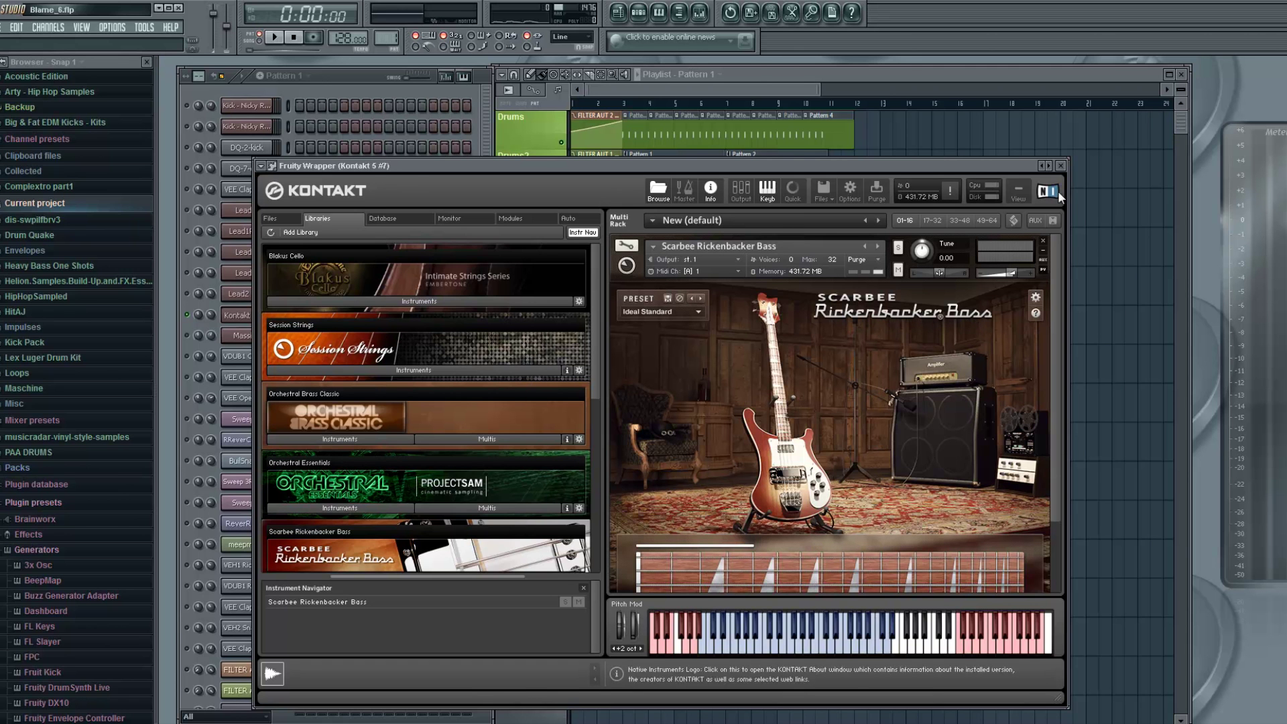
left_click(1061, 165)
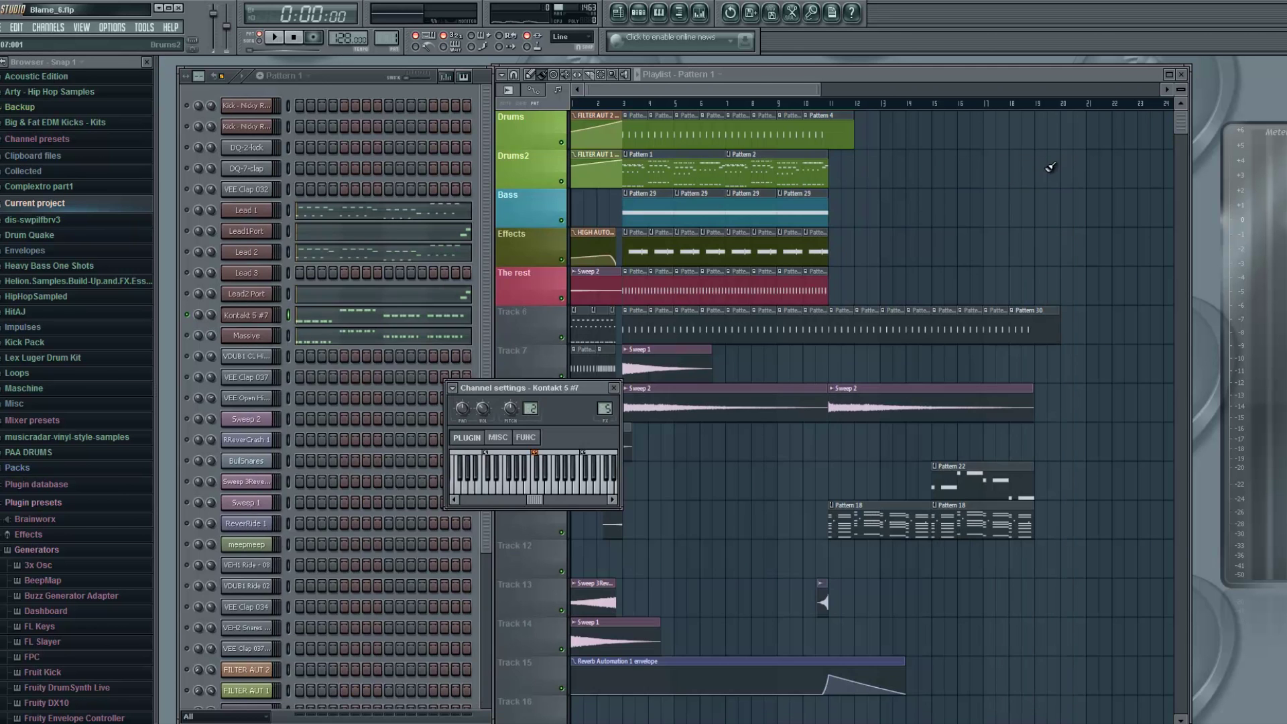
left_click(613, 388)
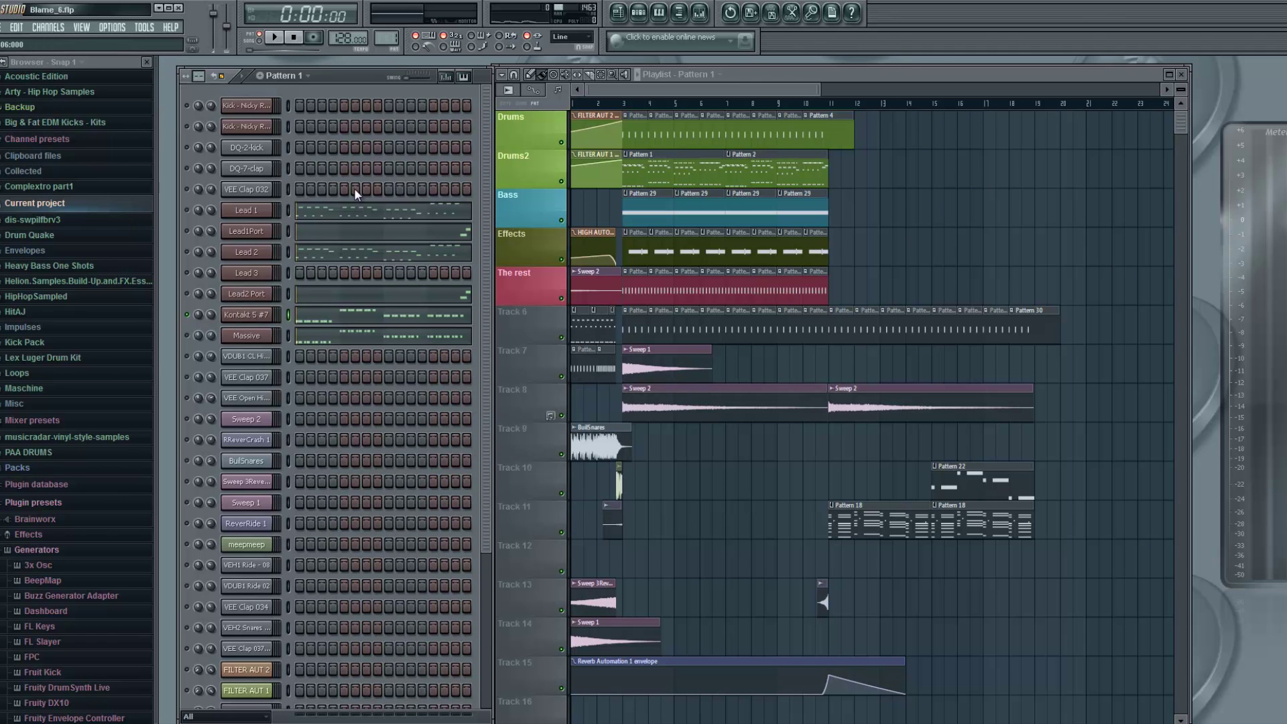
Play Pattern 1 with only the Kontakt 5 #7 bass active and stop playback.
left_click(274, 39)
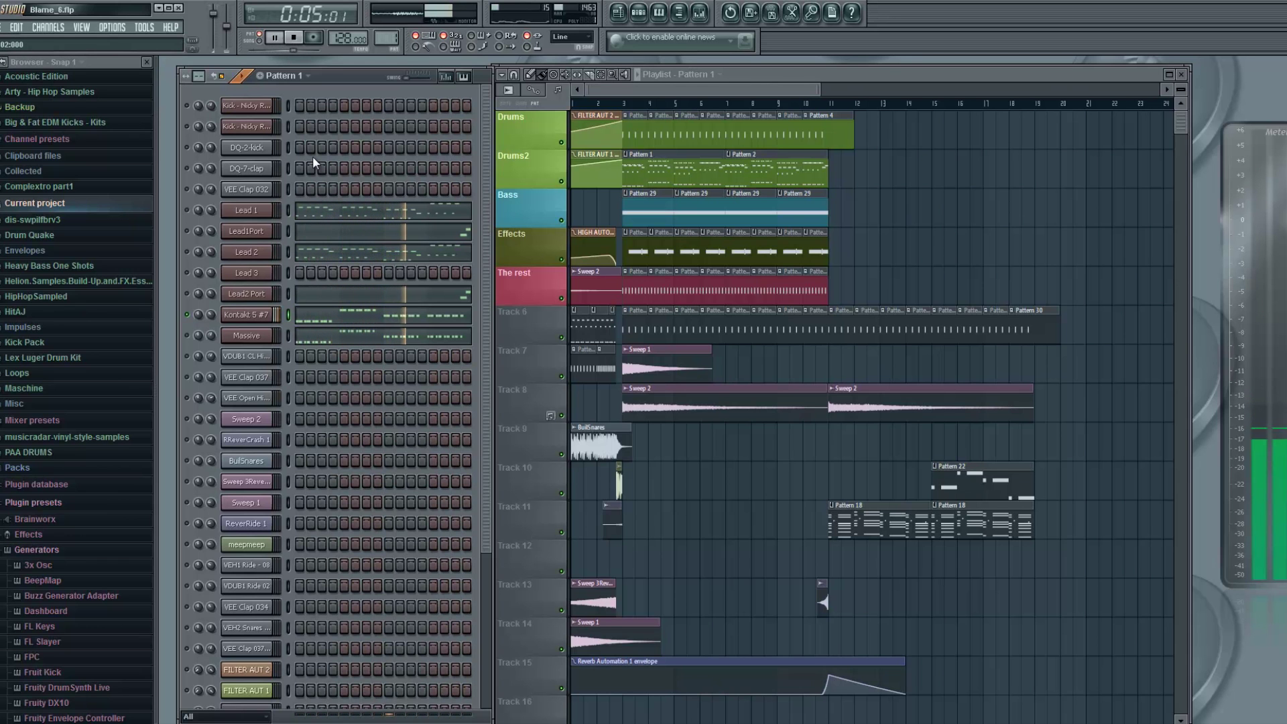
left_click(296, 39)
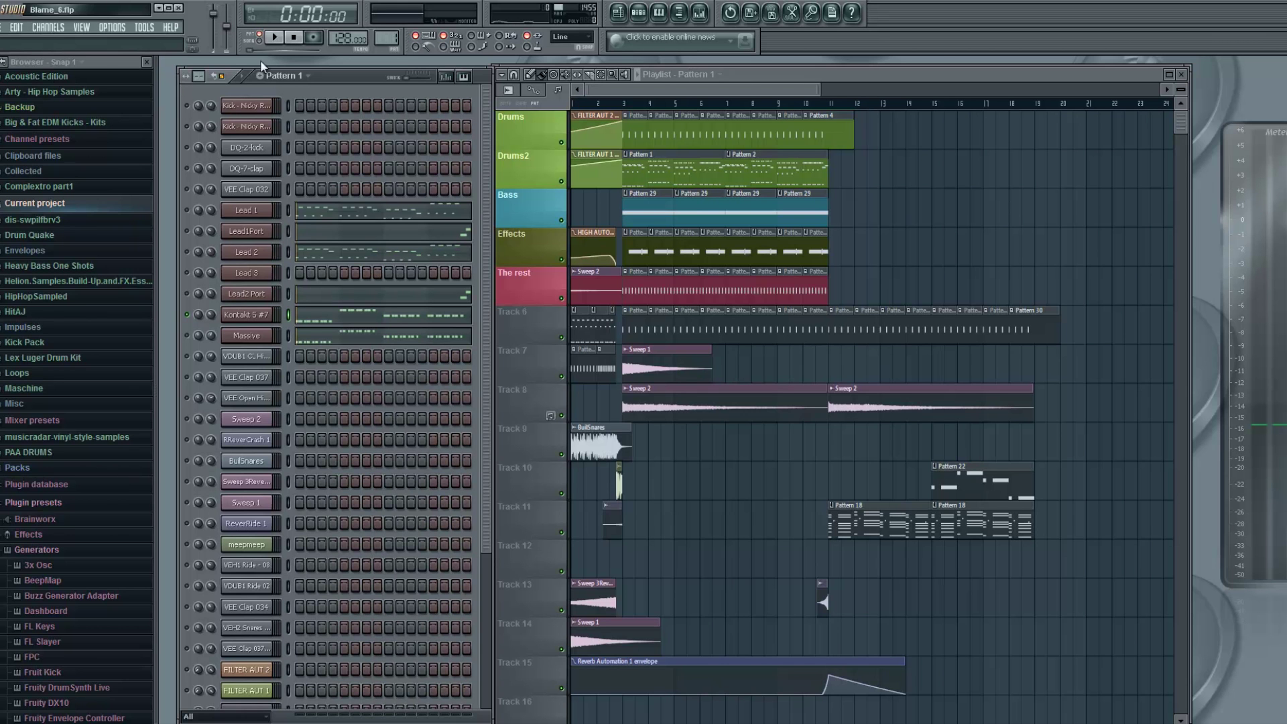
Play Pattern 1 with only the Massive channel active and open its BA BLOOD SAW 3 preset settings.
left_click(189, 335)
left_click(274, 37)
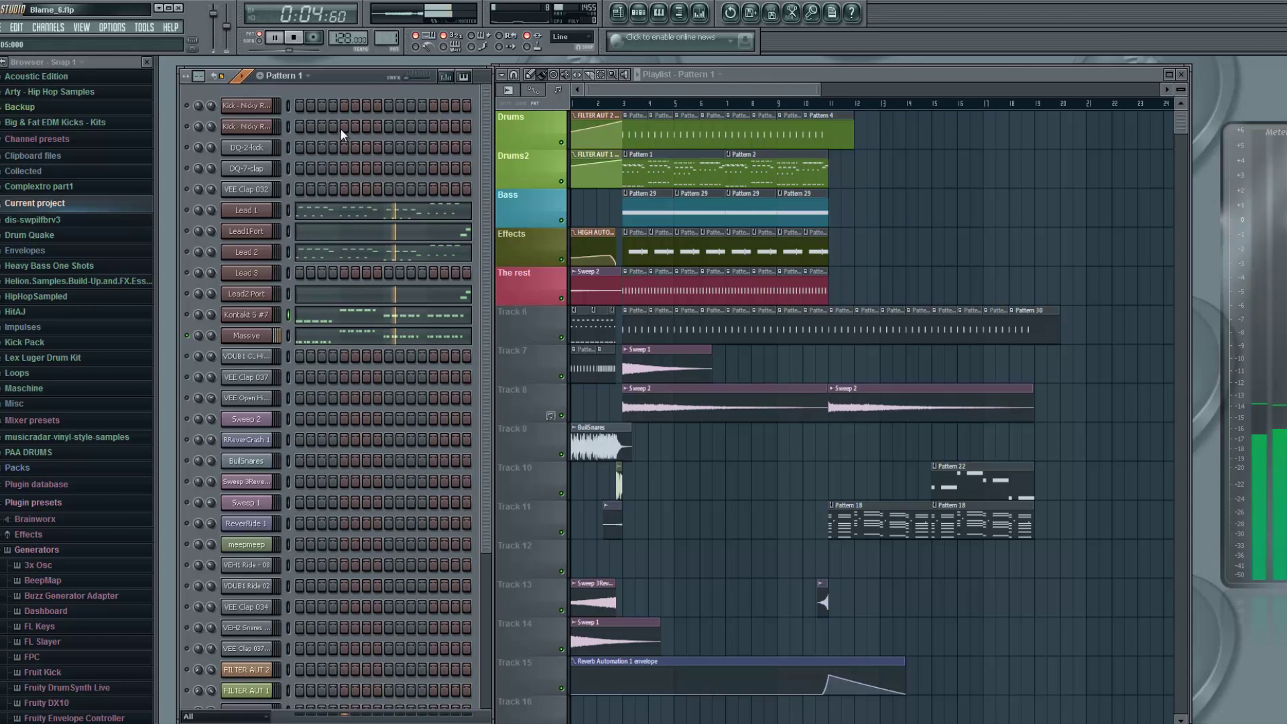
left_click(297, 39)
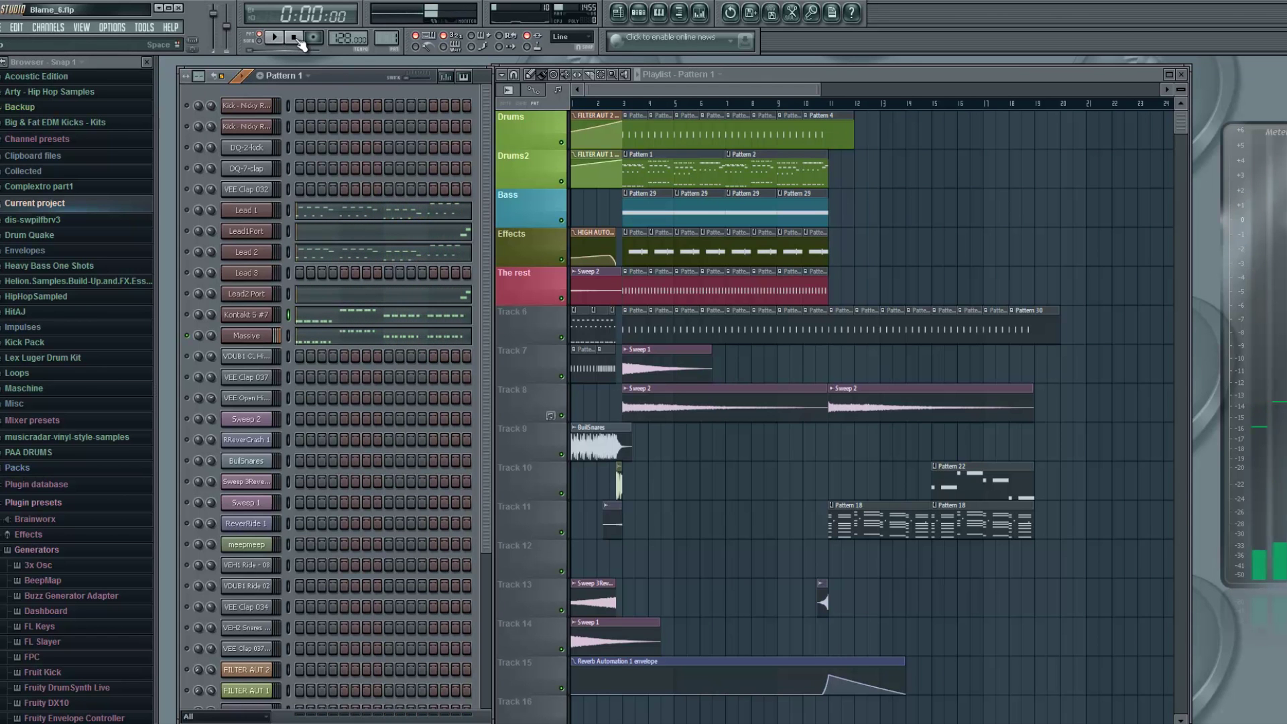
left_click(260, 336)
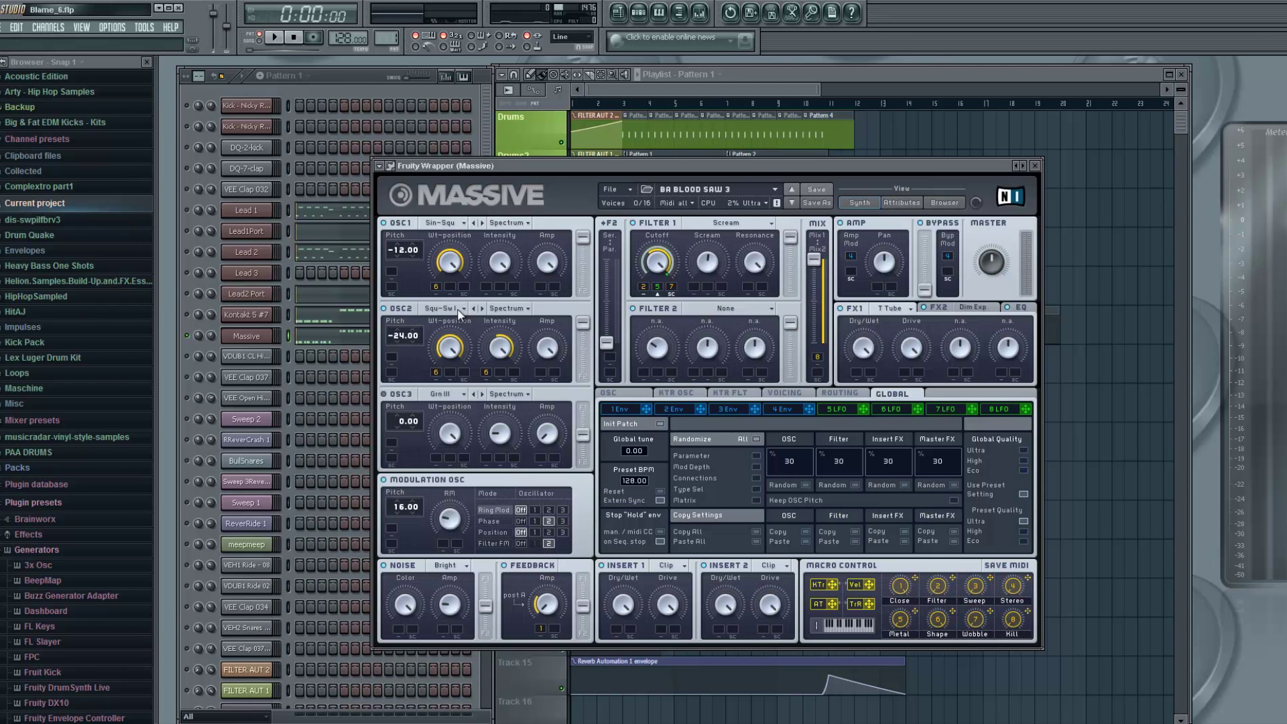
Close the Massive plugin and play Pattern 1 with only the Kontakt 5 #7 bass, and again with Massive layered in.
left_click(1034, 165)
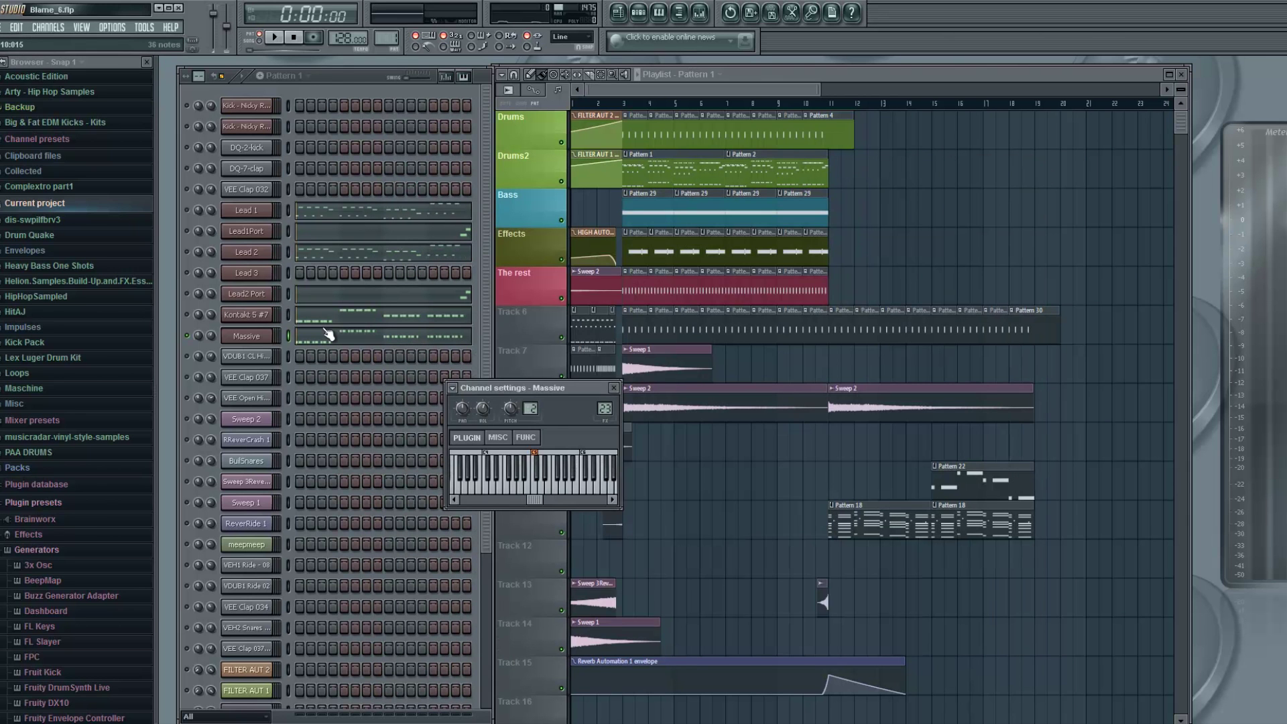
left_click(187, 335)
key("space")
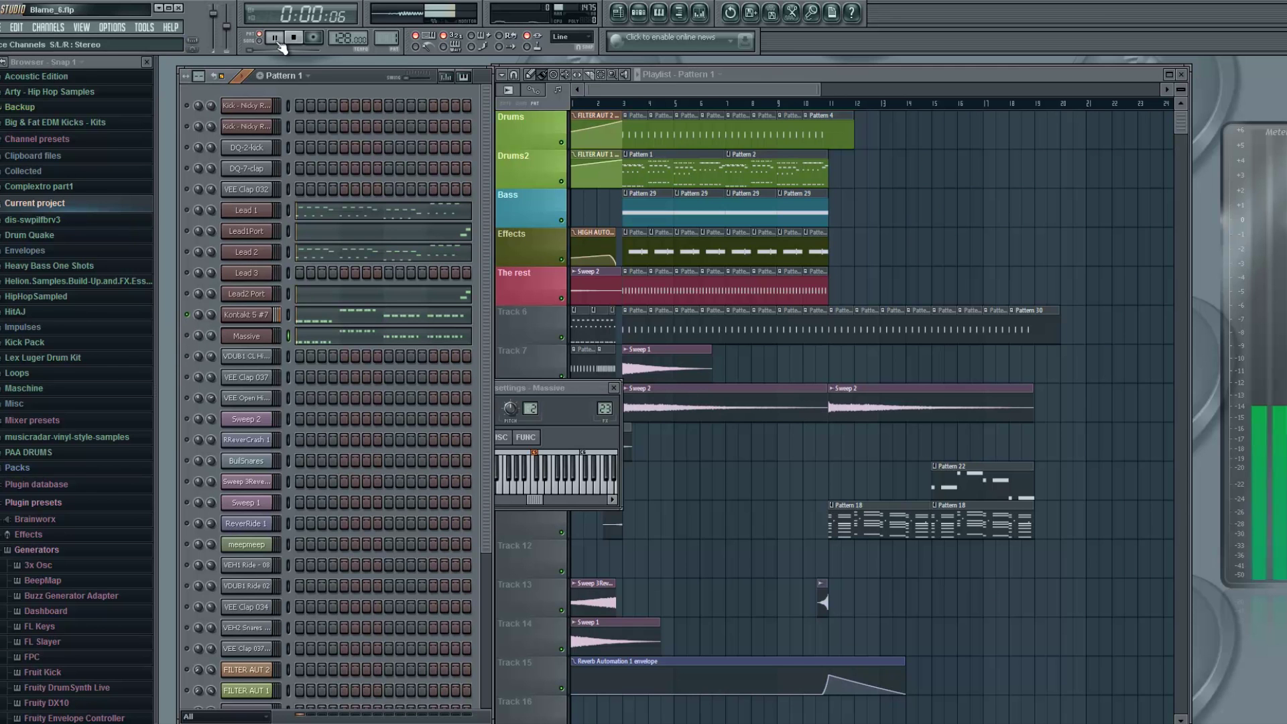
key("space")
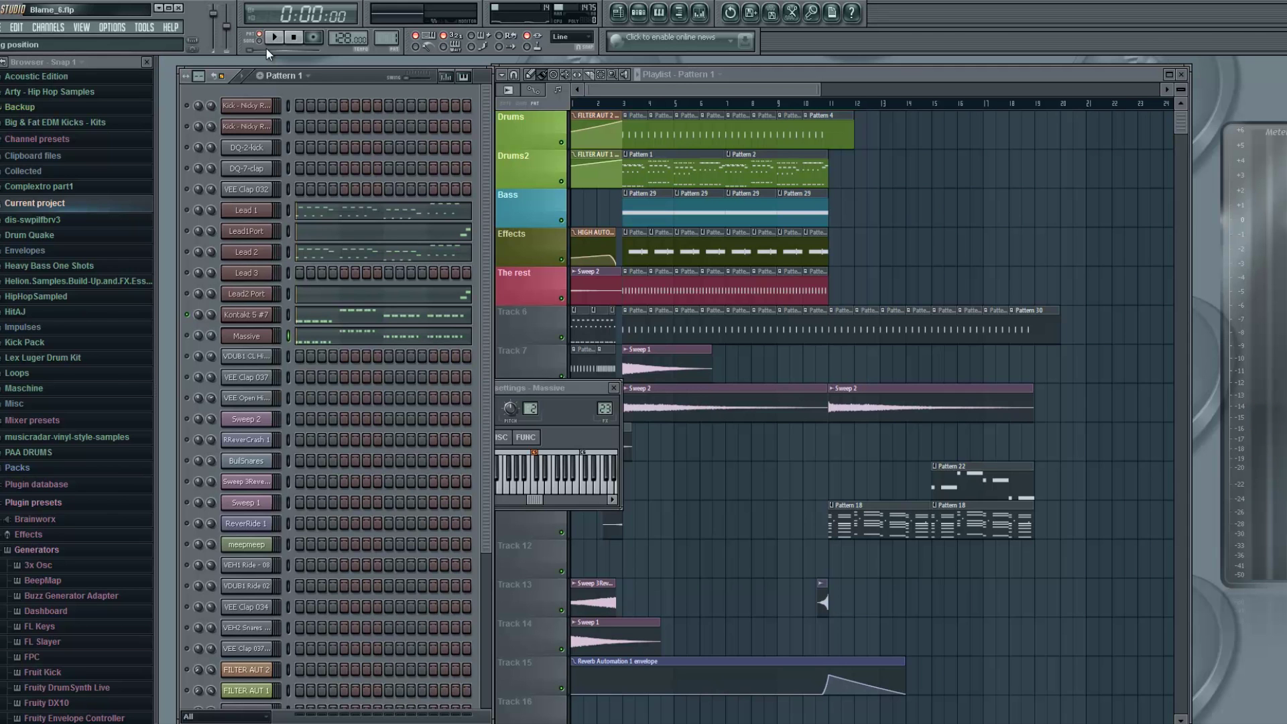
left_click(186, 336)
key("space")
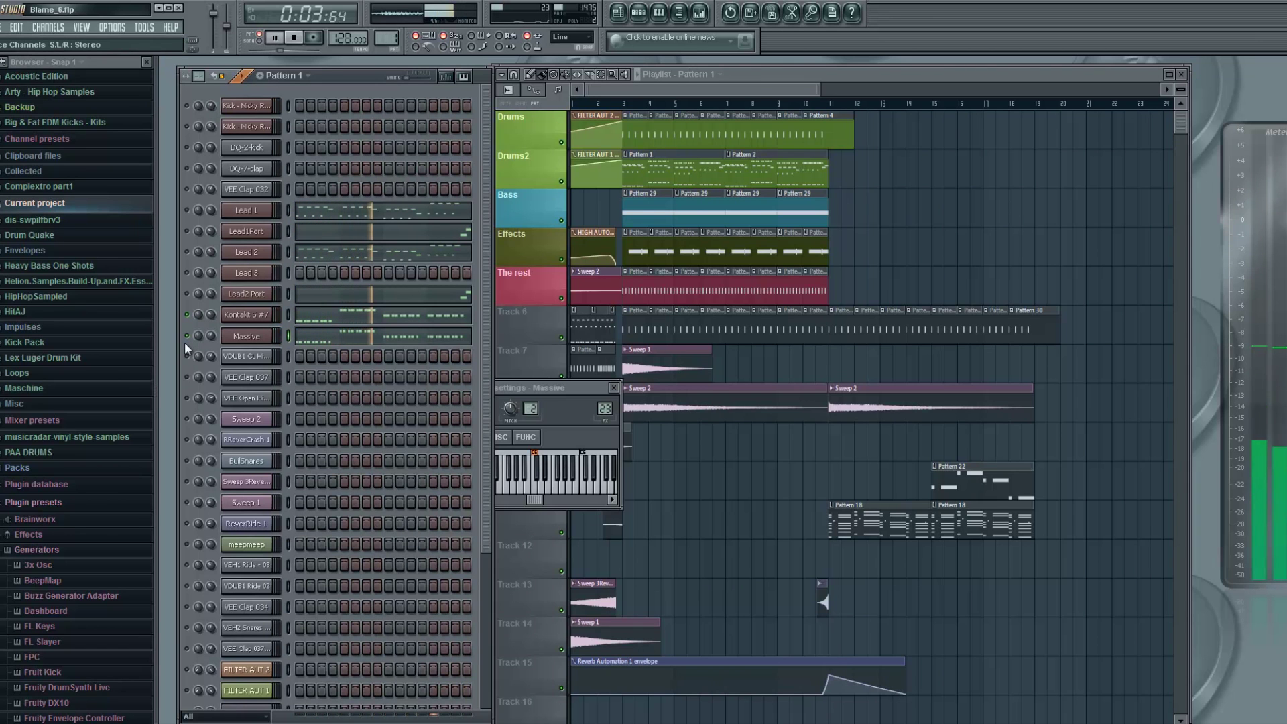
key("space")
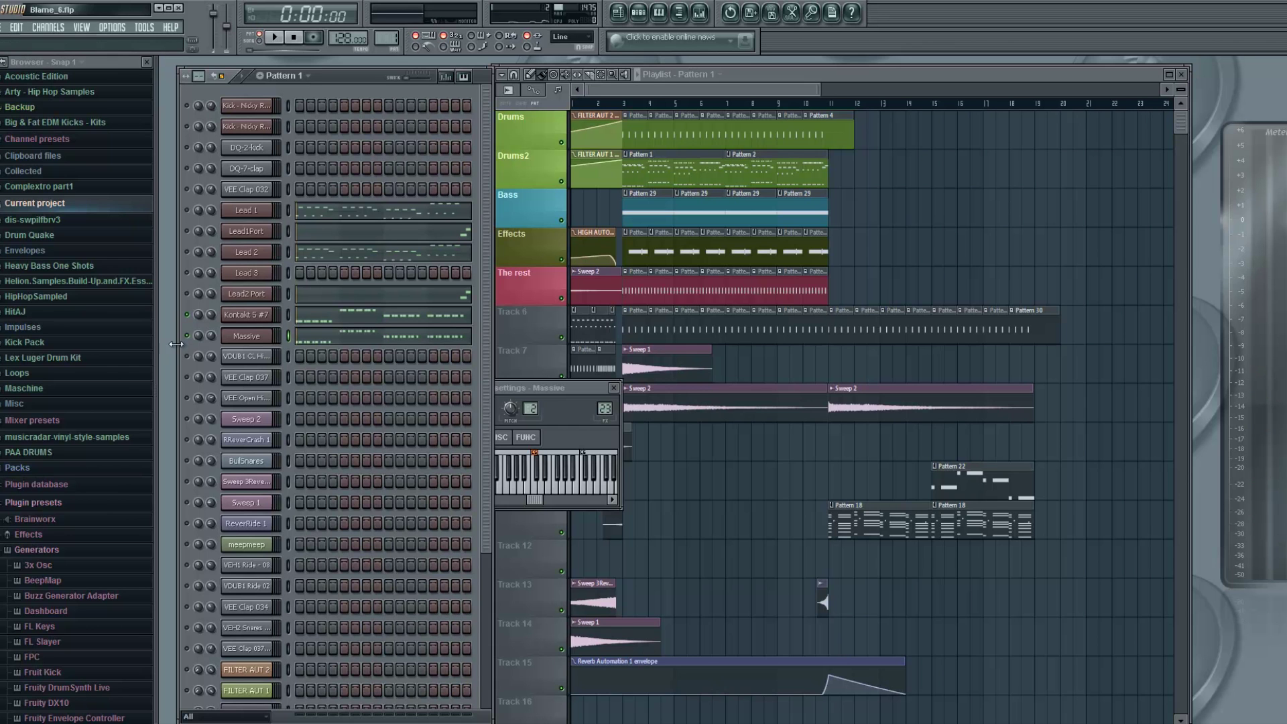
Reactivate all channels, switch to song mode and play the song from bar 3.
right_click(188, 335)
left_click(199, 343)
left_click(622, 103)
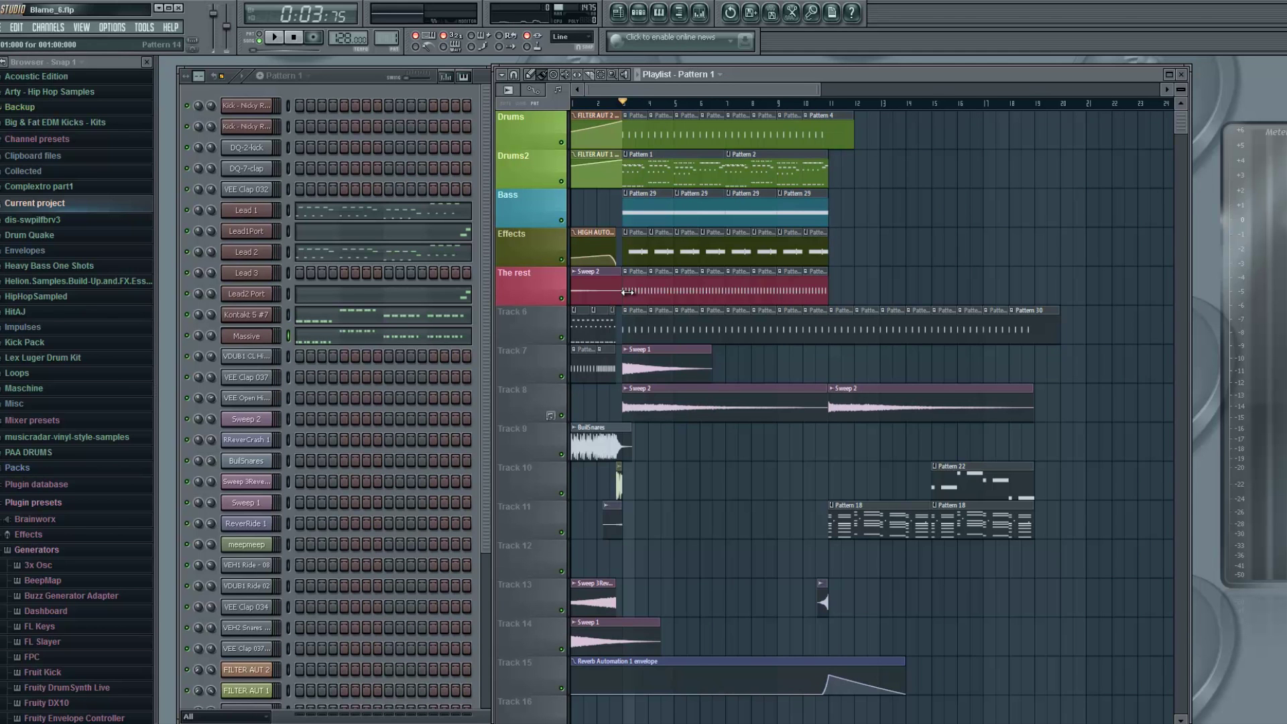
key("space")
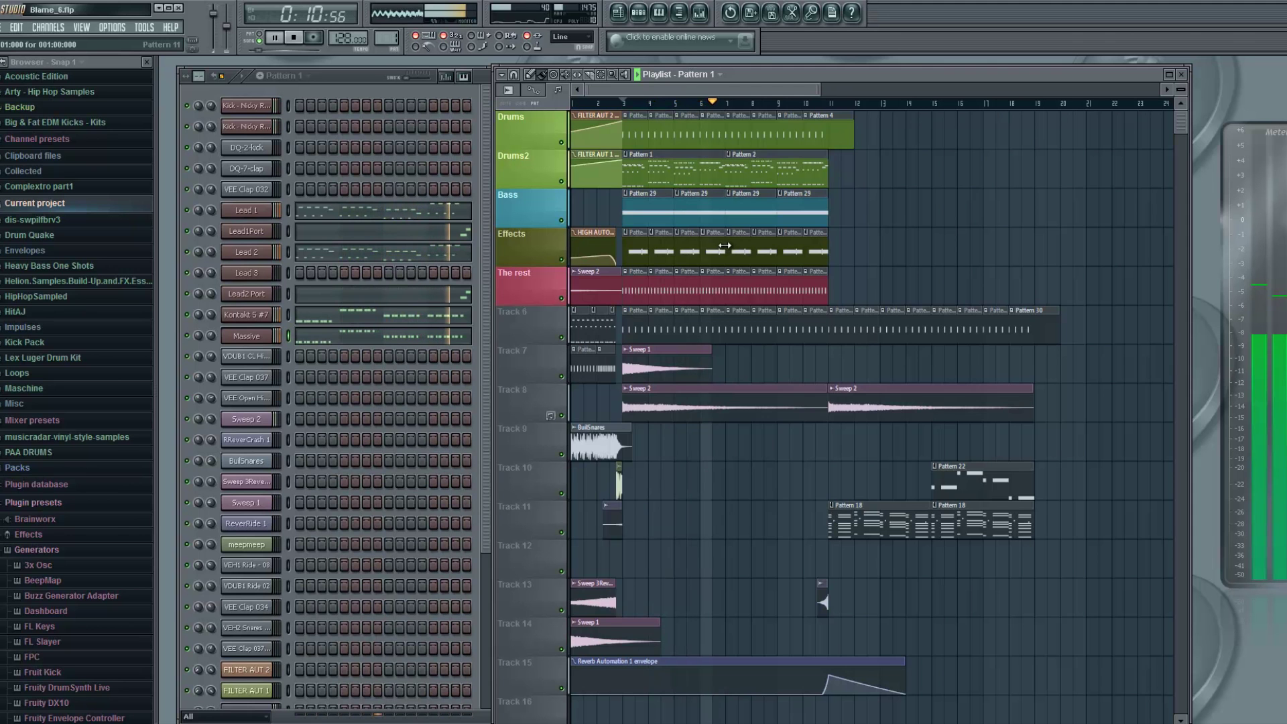
key("space")
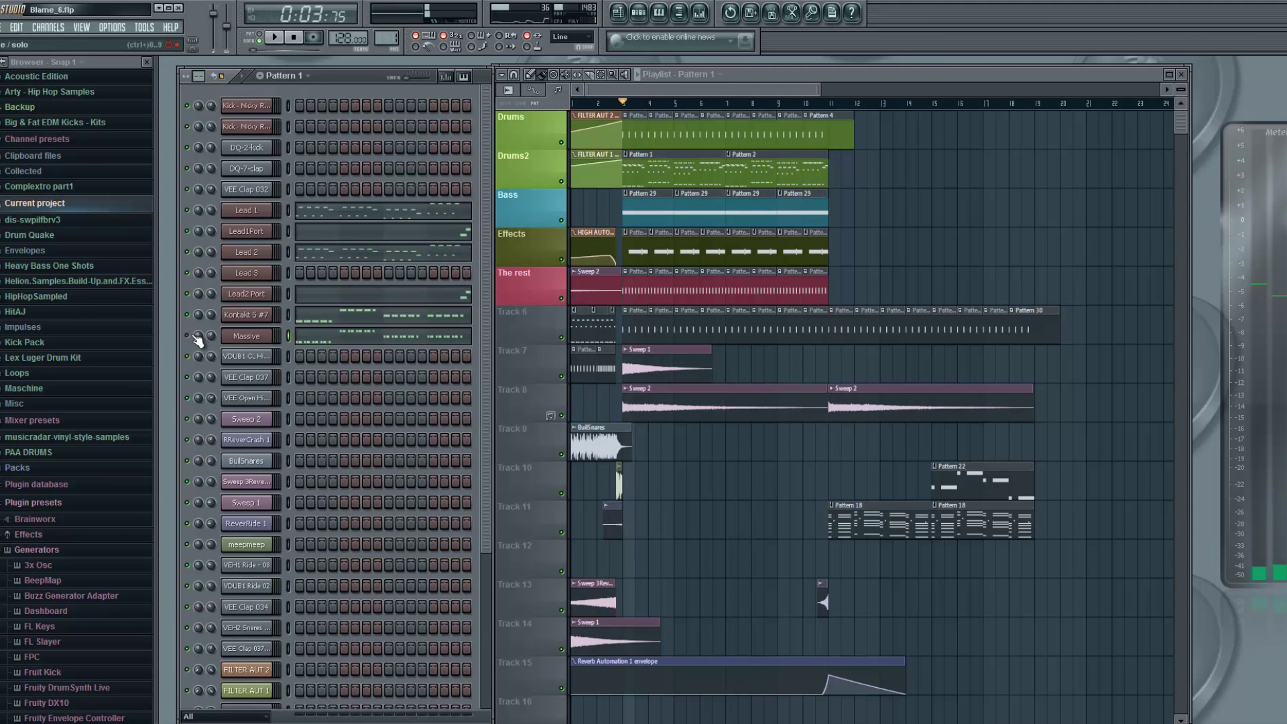
Compare the full song from bar 3 with the Massive channel muted and unmuted.
key("space")
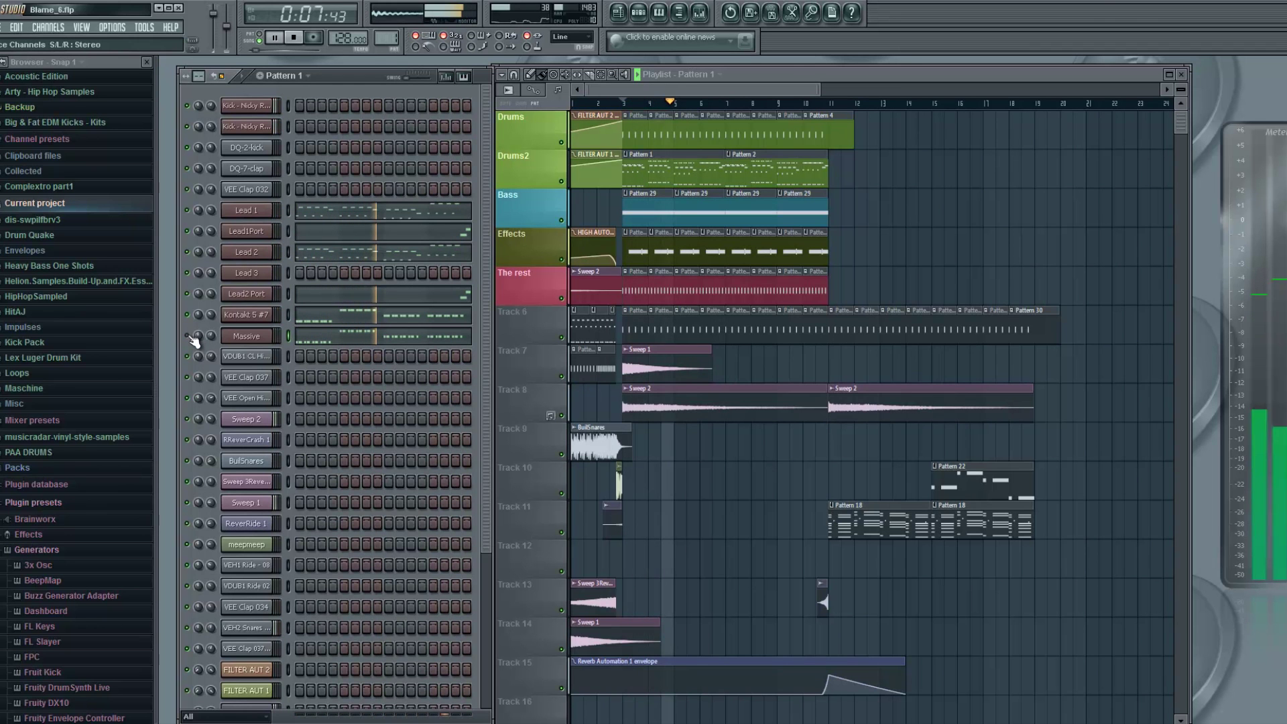
key("space")
left_click(189, 336)
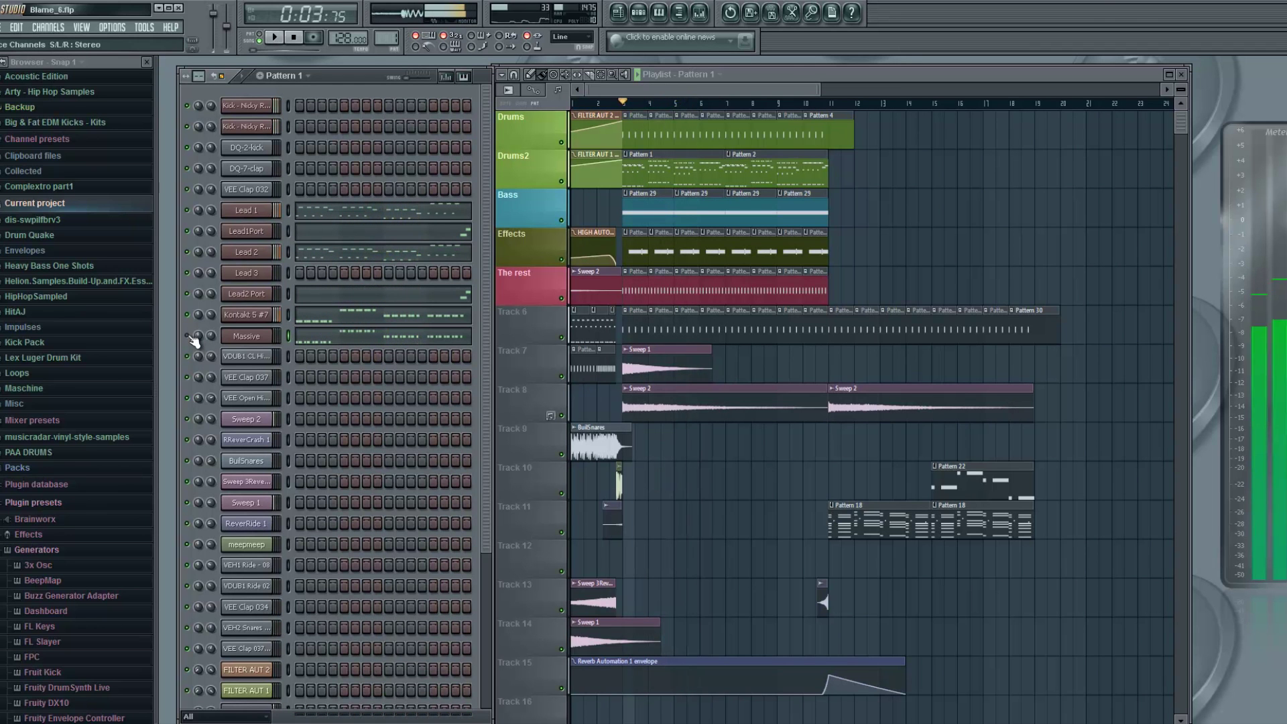
key("space")
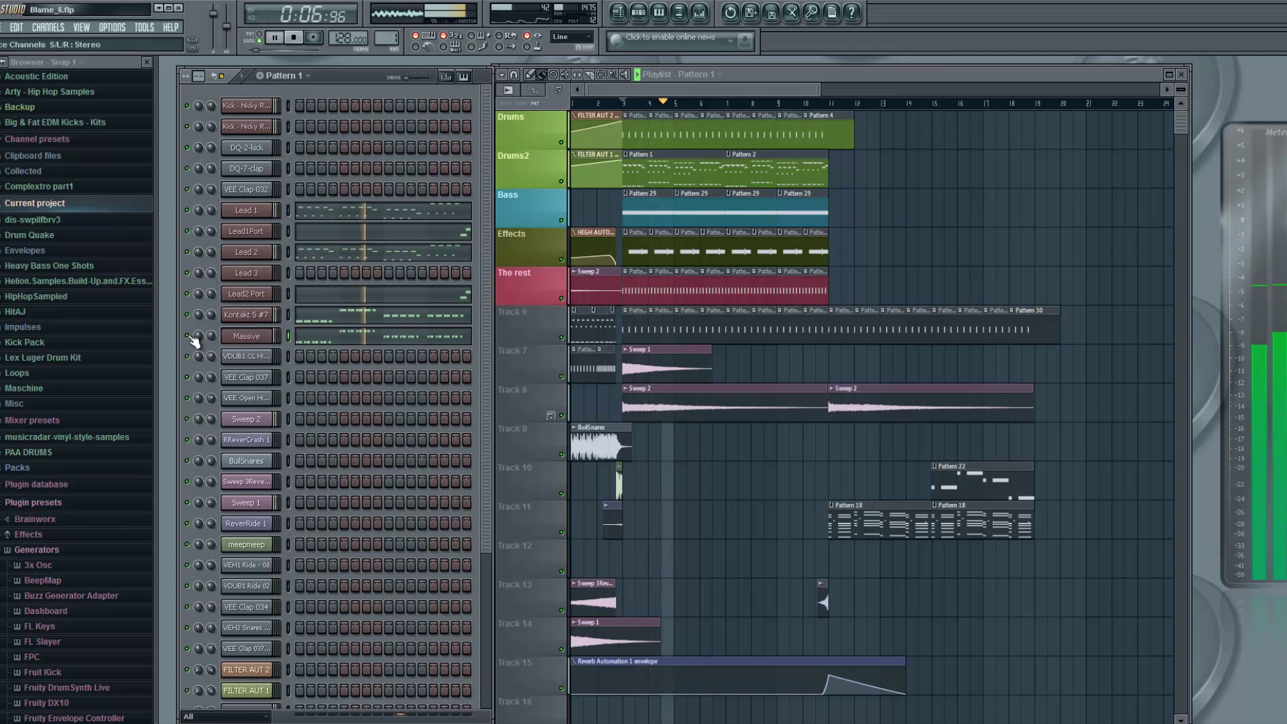
key("space")
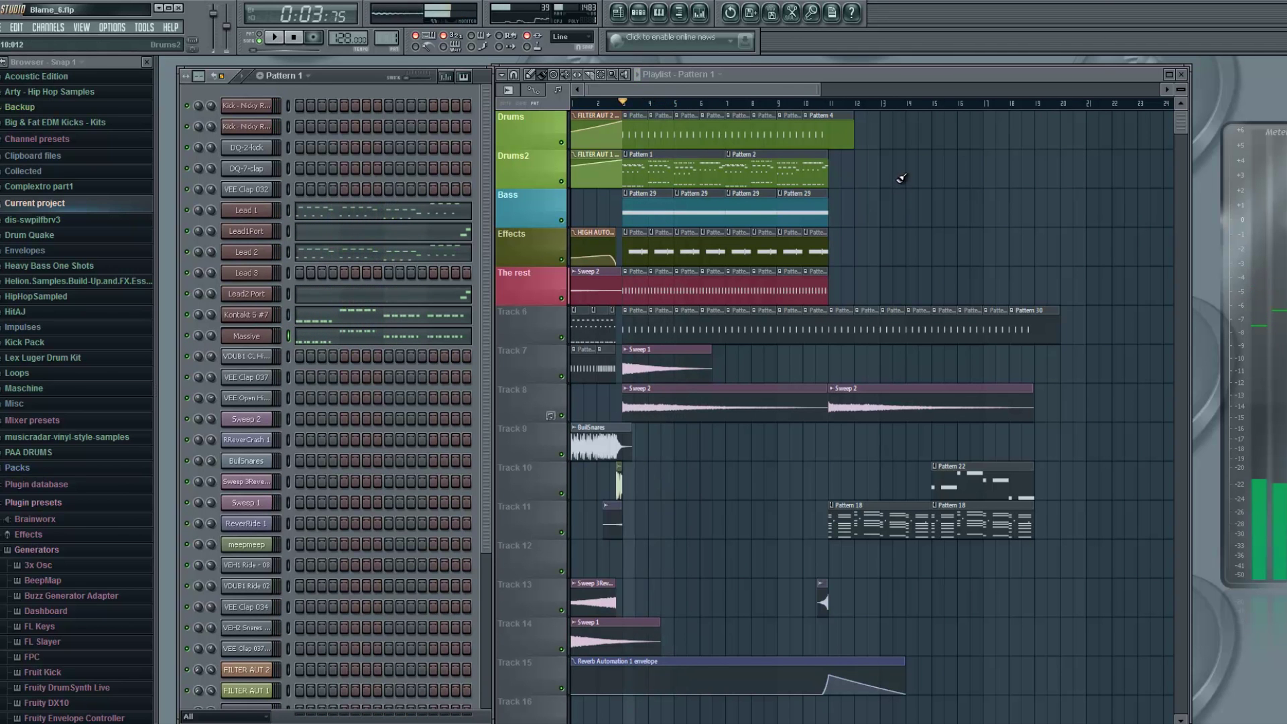
Examine the Massive channel's notes in the Pattern 1 piano roll and close it.
left_click(841, 137)
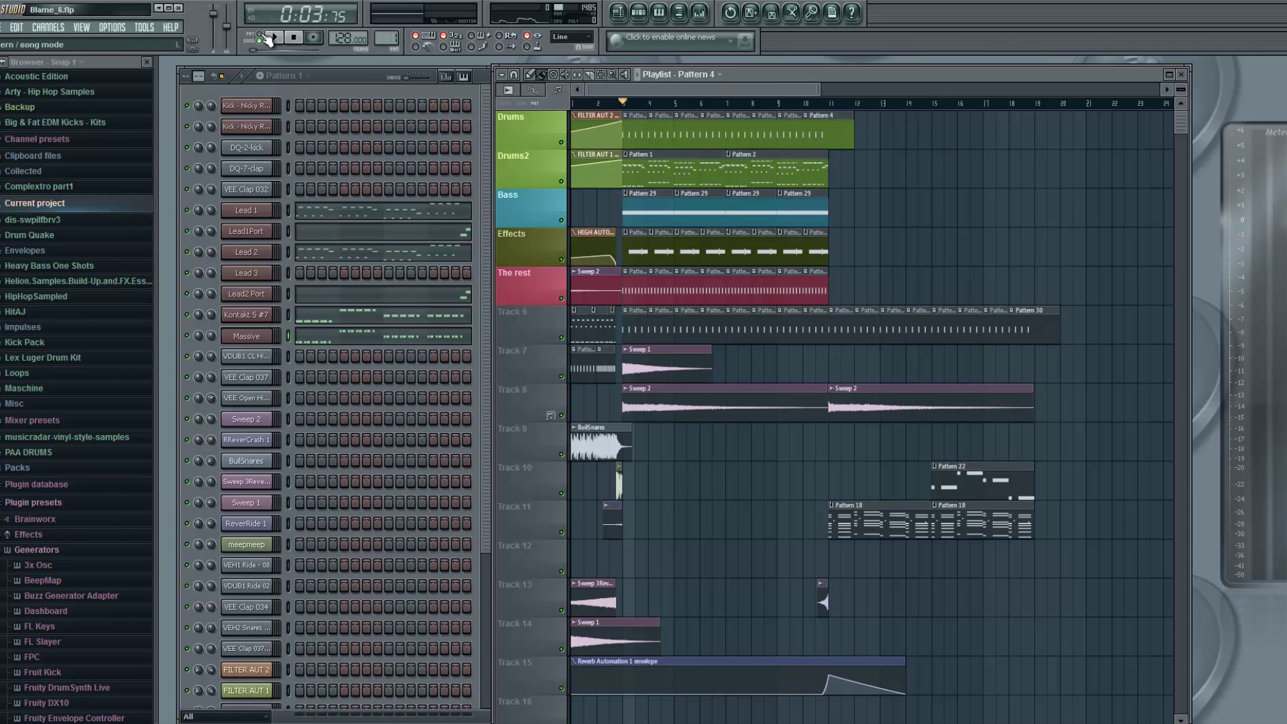
right_click(200, 339)
left_click(299, 347)
left_click(312, 341)
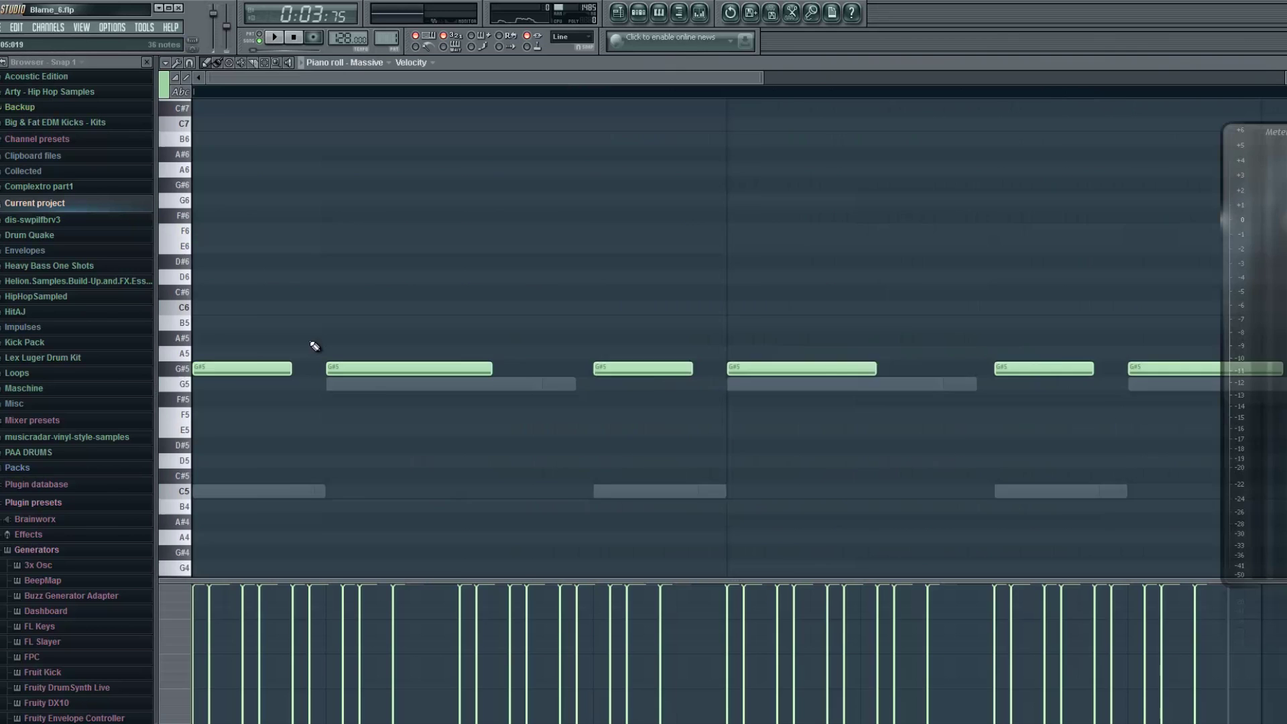
left_click(257, 39)
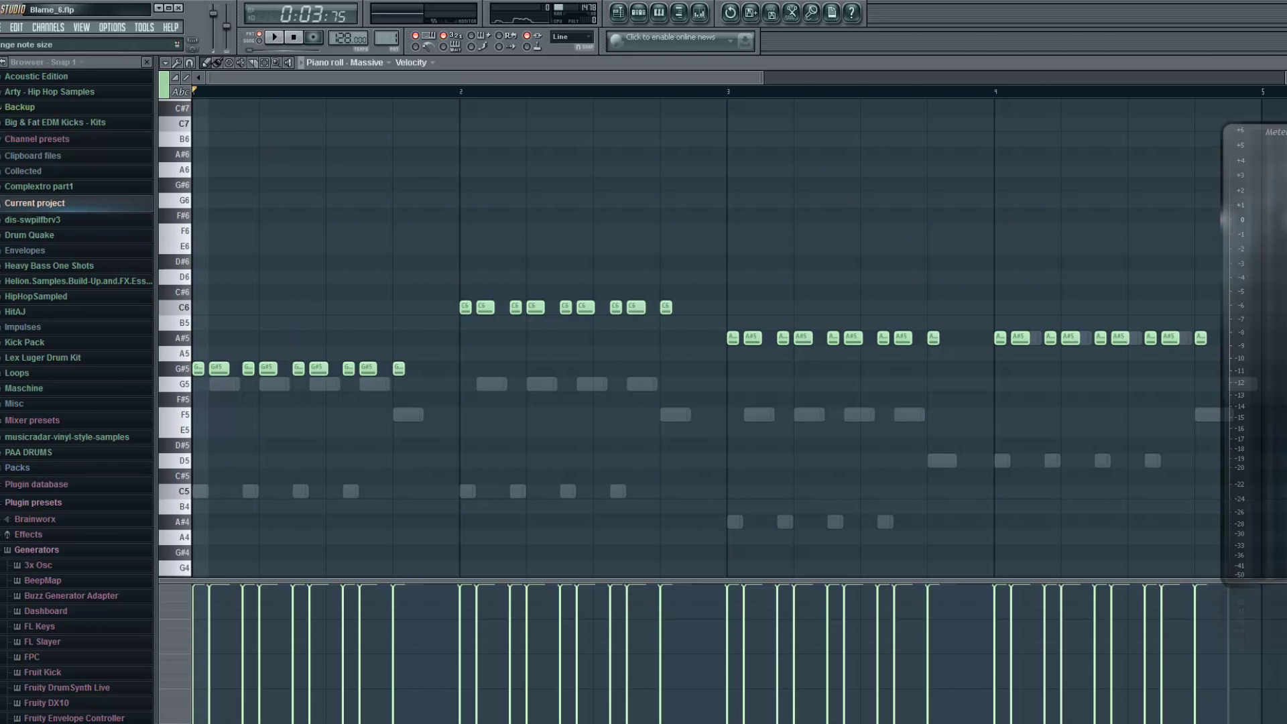
left_click(1286, 62)
Adjust the Massive channel's volume while replaying the song from bar 3 to hear the bass layer's contribution.
left_click(187, 335)
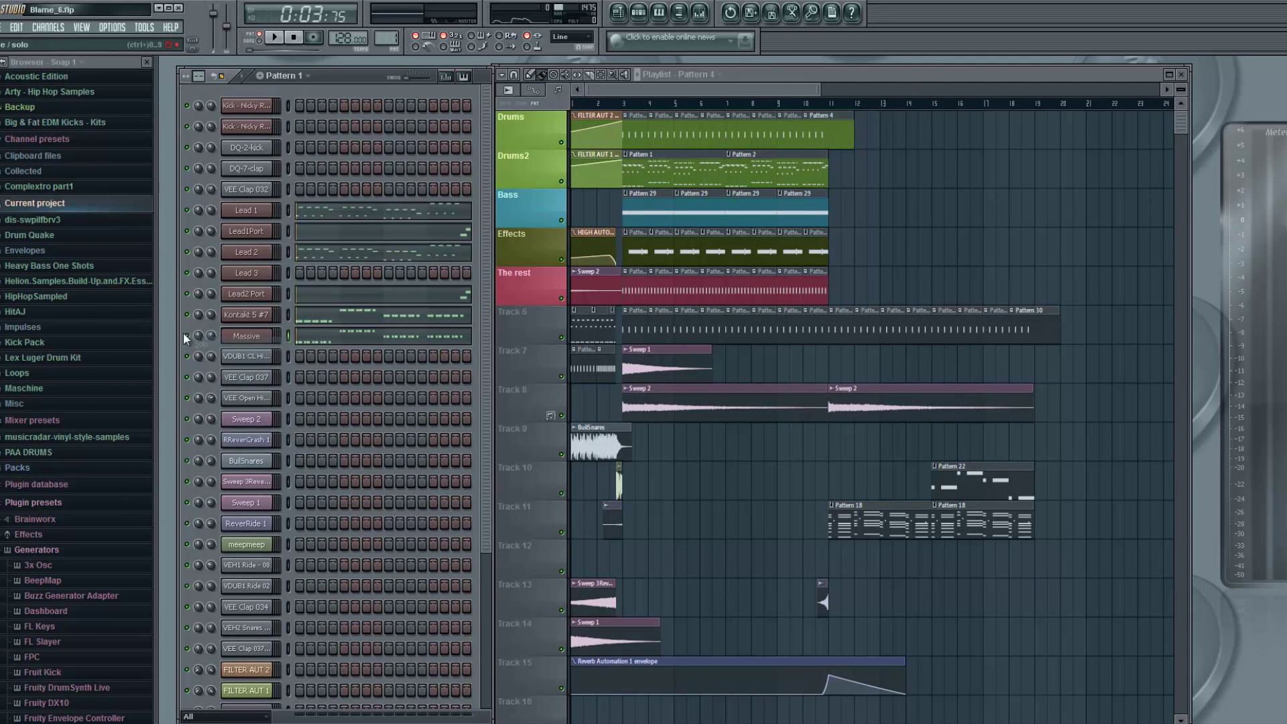
left_click(625, 106)
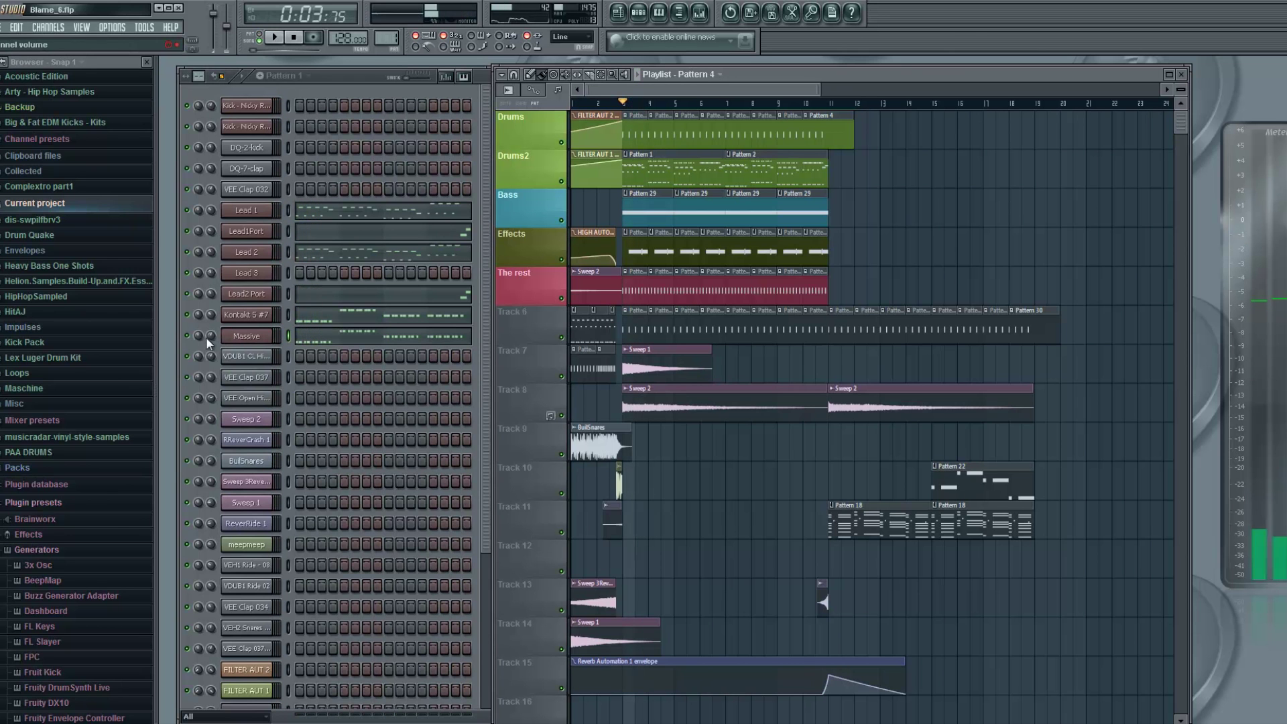
left_click_drag(208, 332, 213, 321)
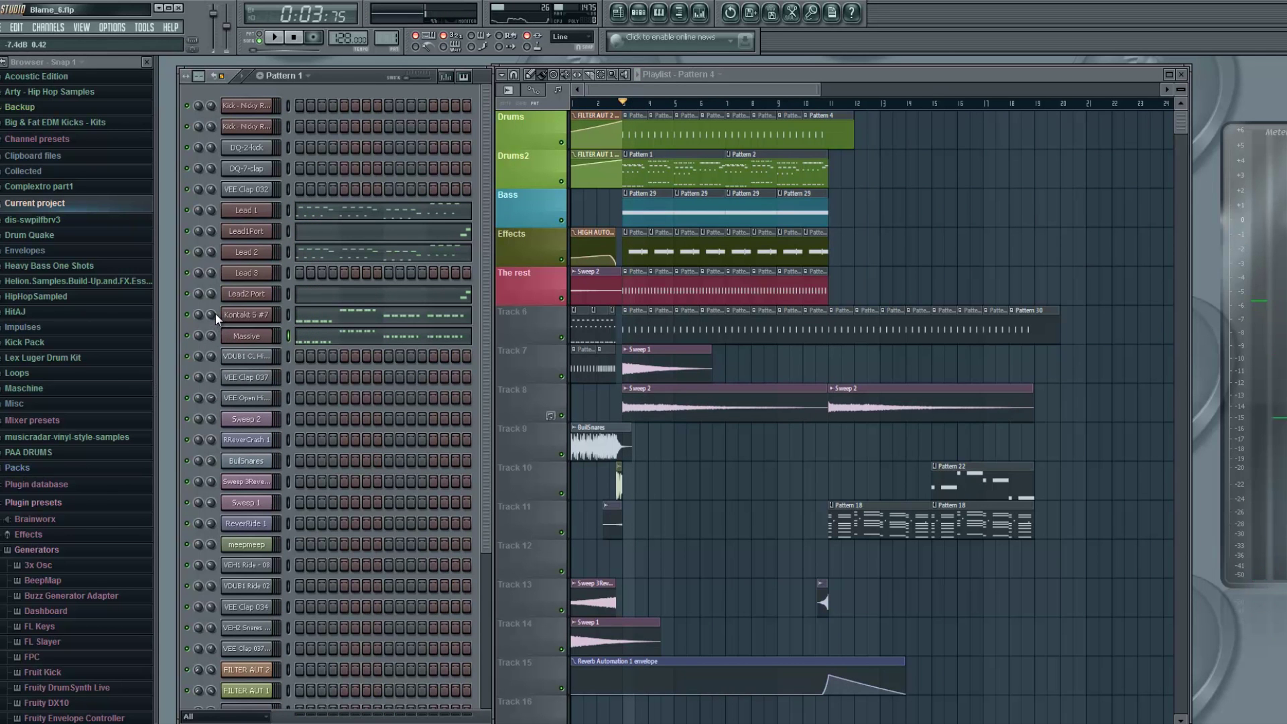
key("space")
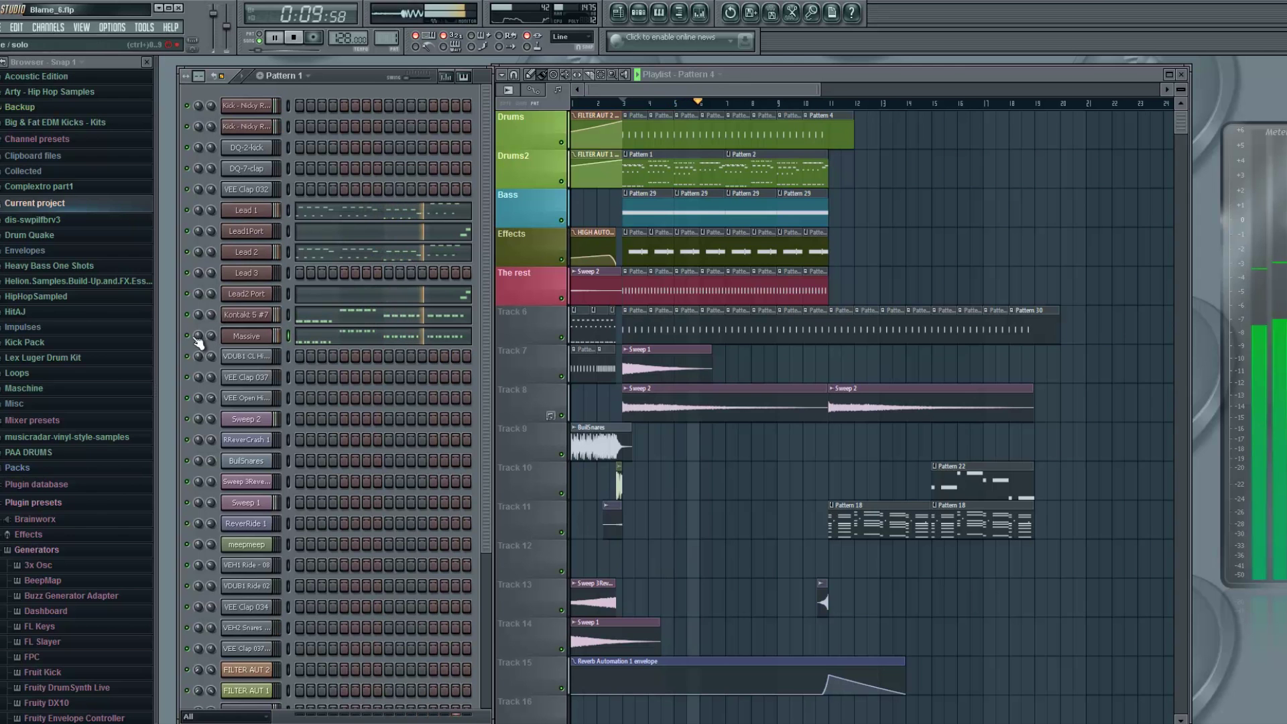
key("space")
key("space")
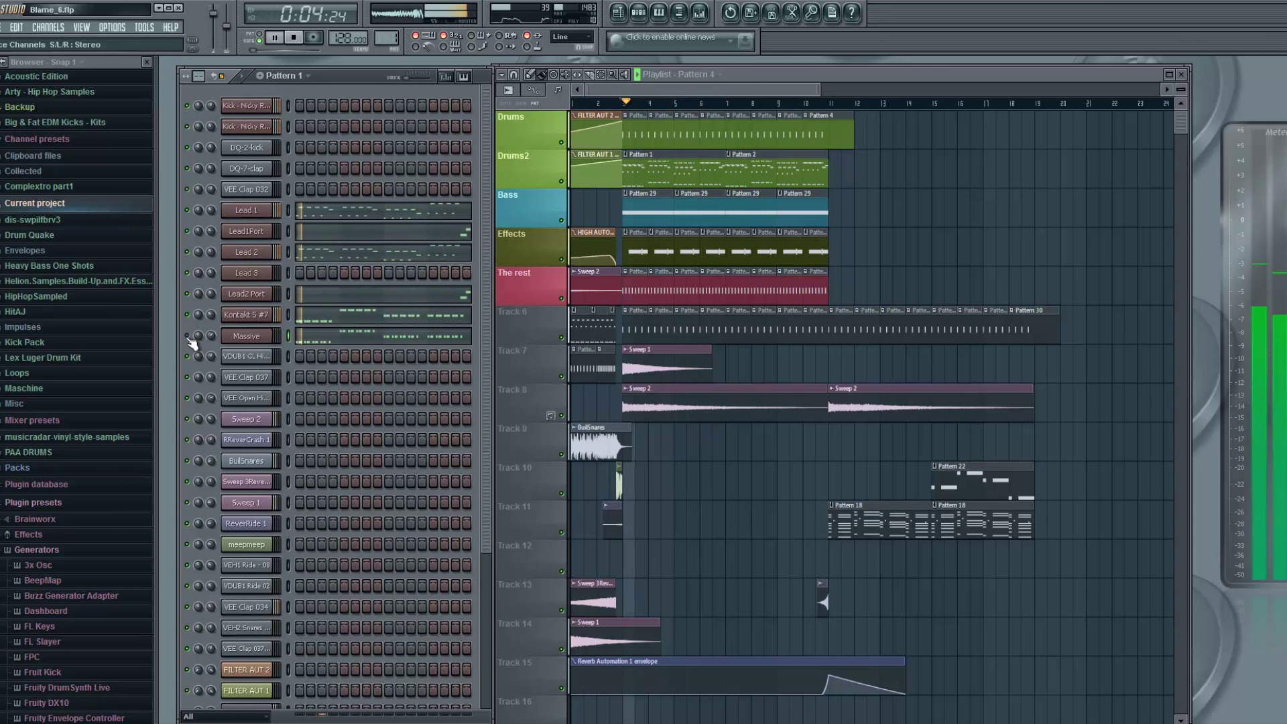
key("space")
key("space")
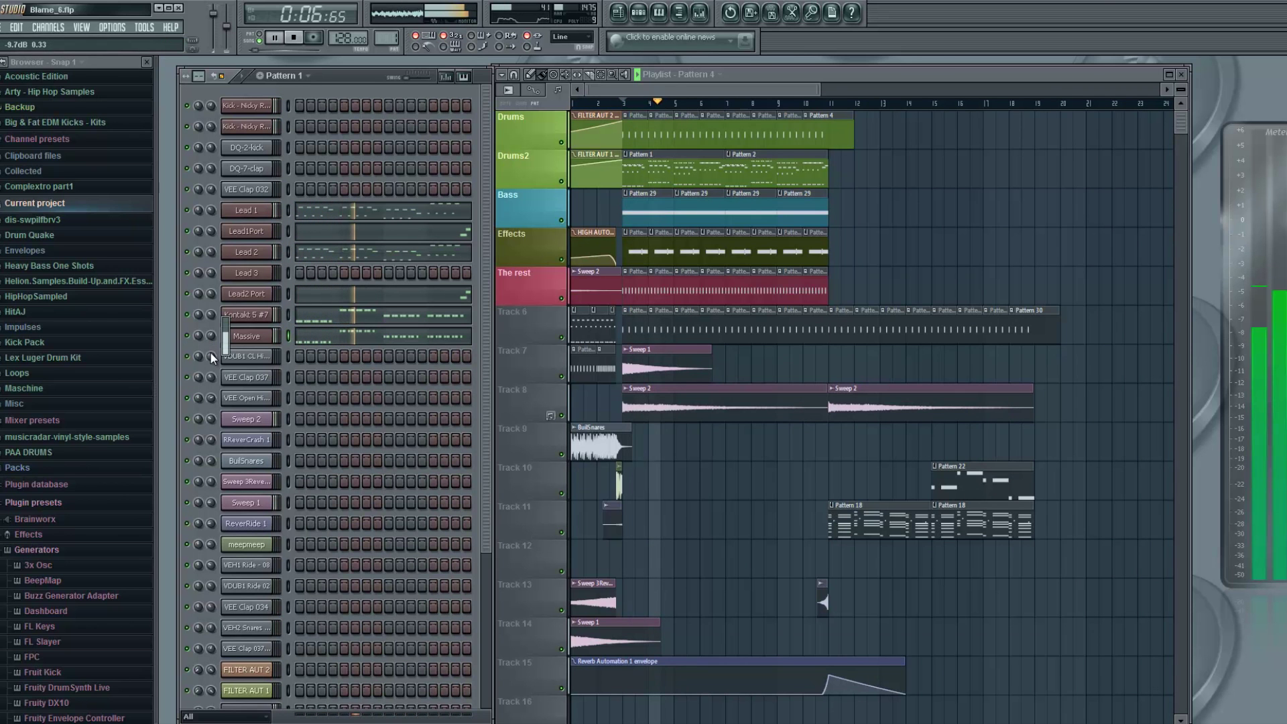
key("space")
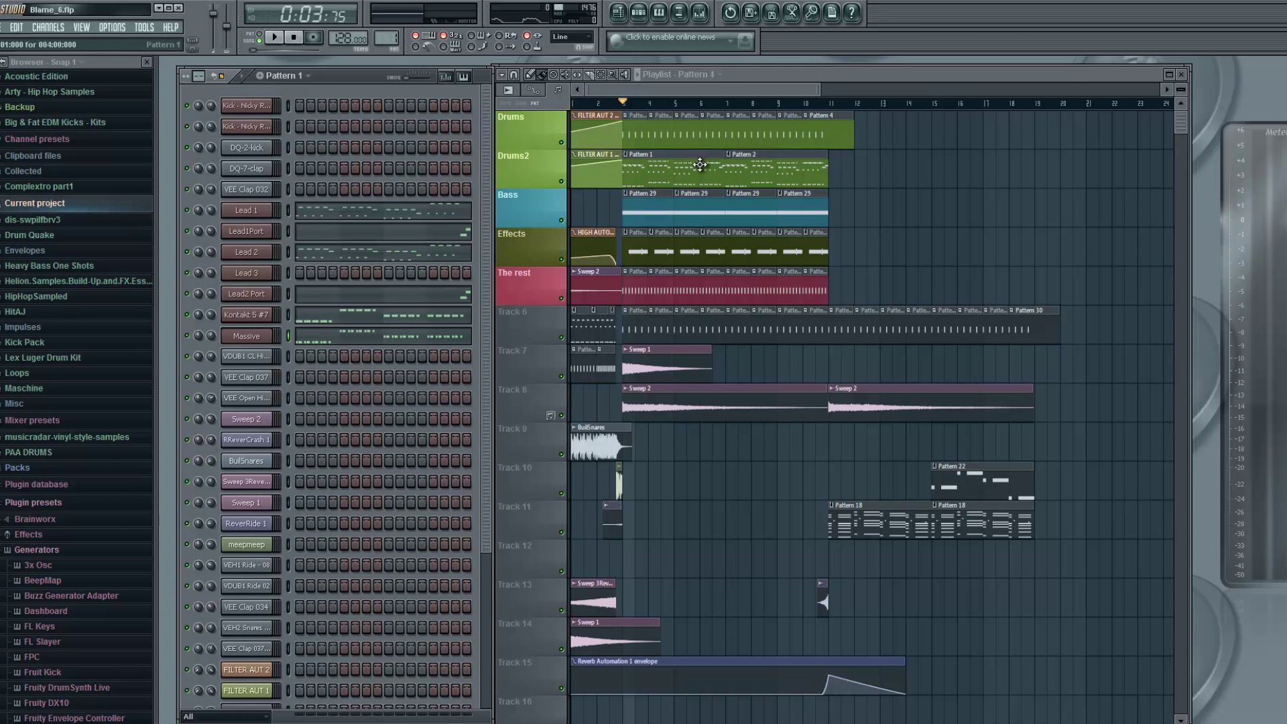
Open Pattern 29 from the Bass track and play it while viewing its 3xOsc #2 channel.
left_click(649, 212)
double_click(650, 212)
left_click(274, 37)
key("Escape")
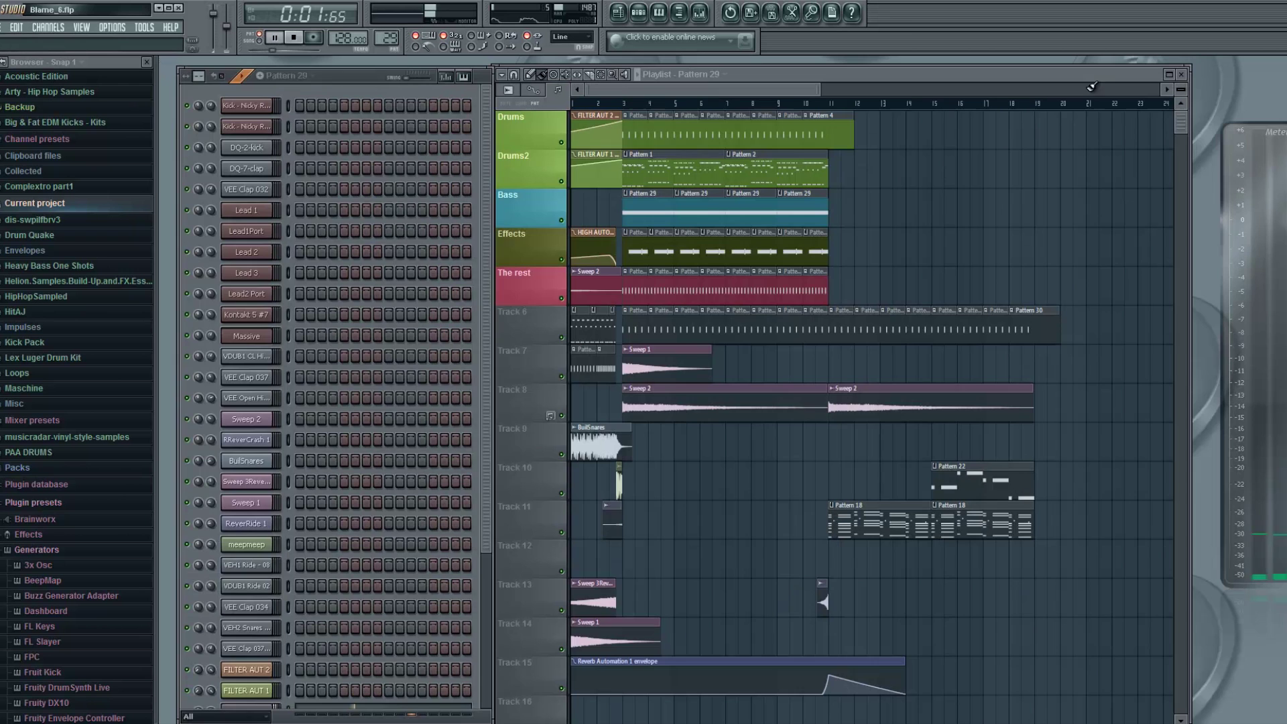
scroll(440, 594, "down", 3)
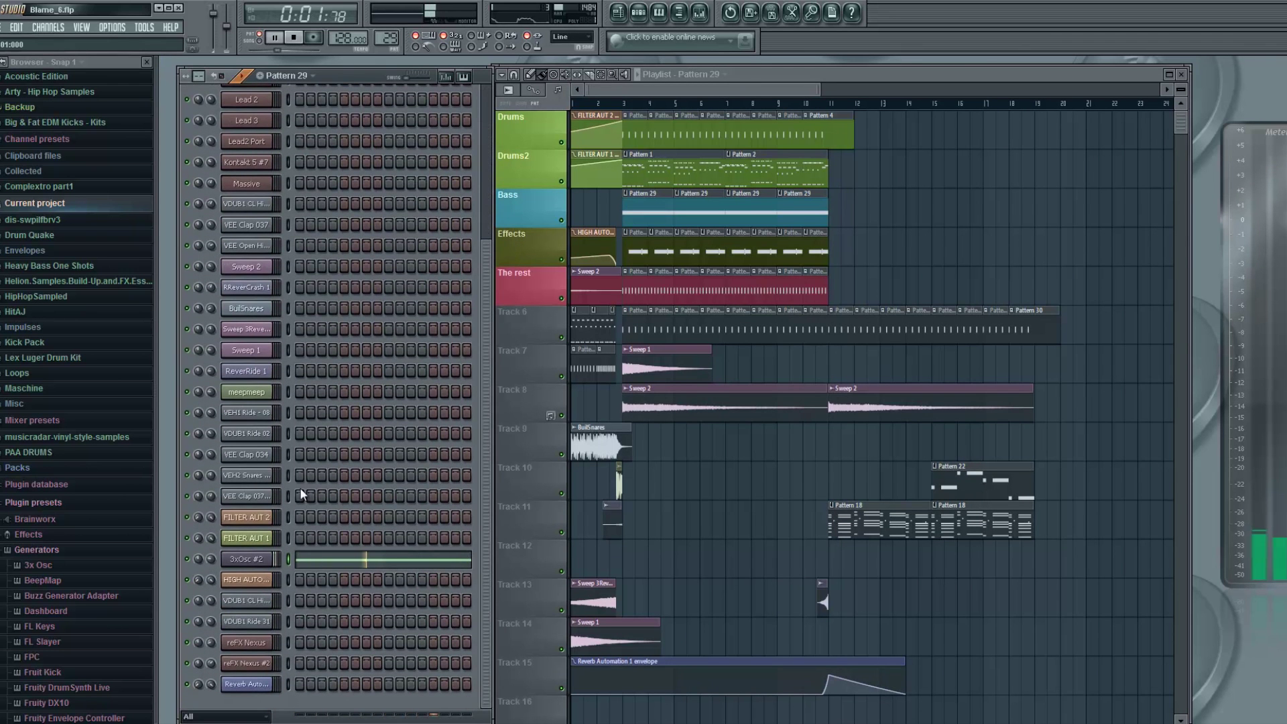
key("space")
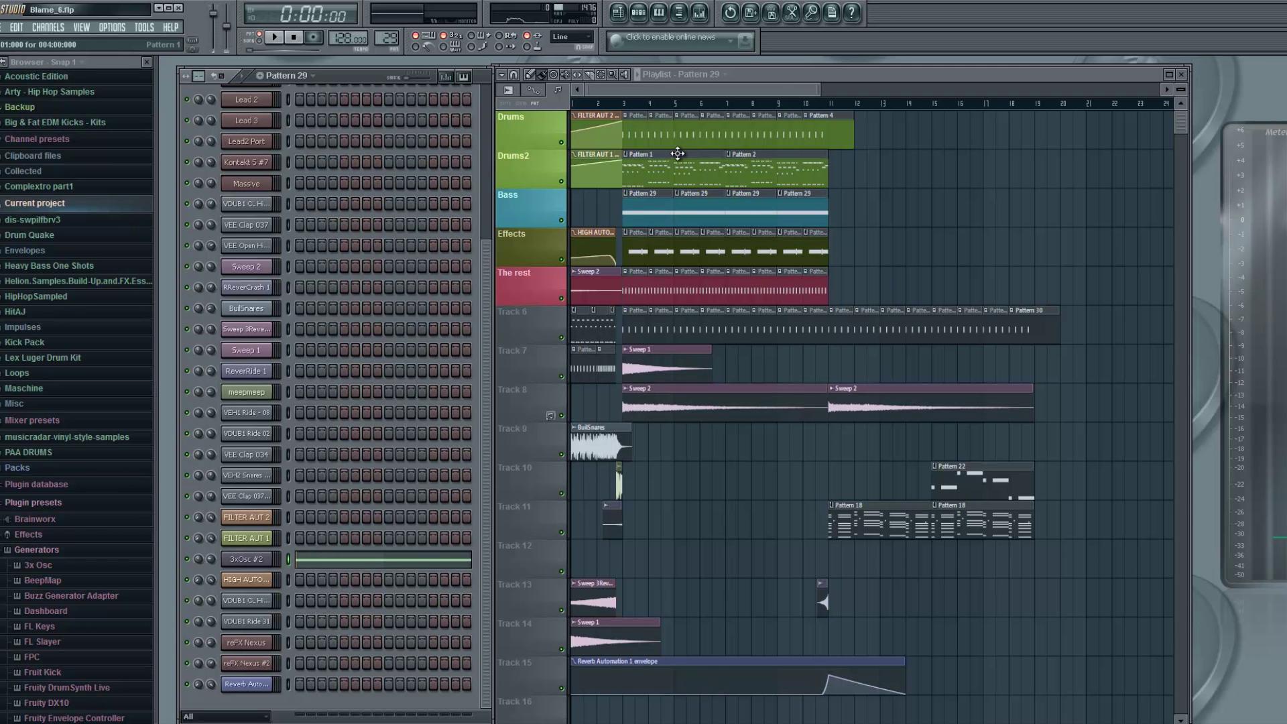
Open Pattern 11 from the Effects track, play its VEE Clap 034 notes, close the piano roll and stop playback.
double_click(638, 250)
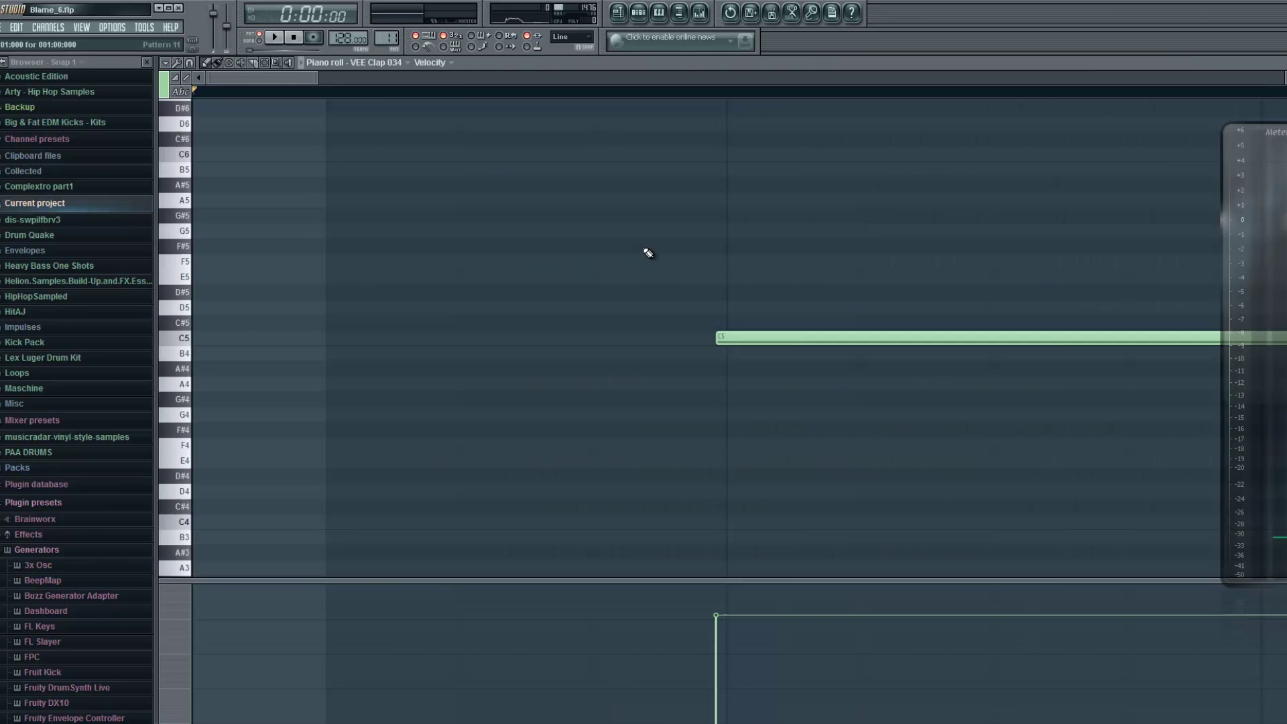
left_click(277, 37)
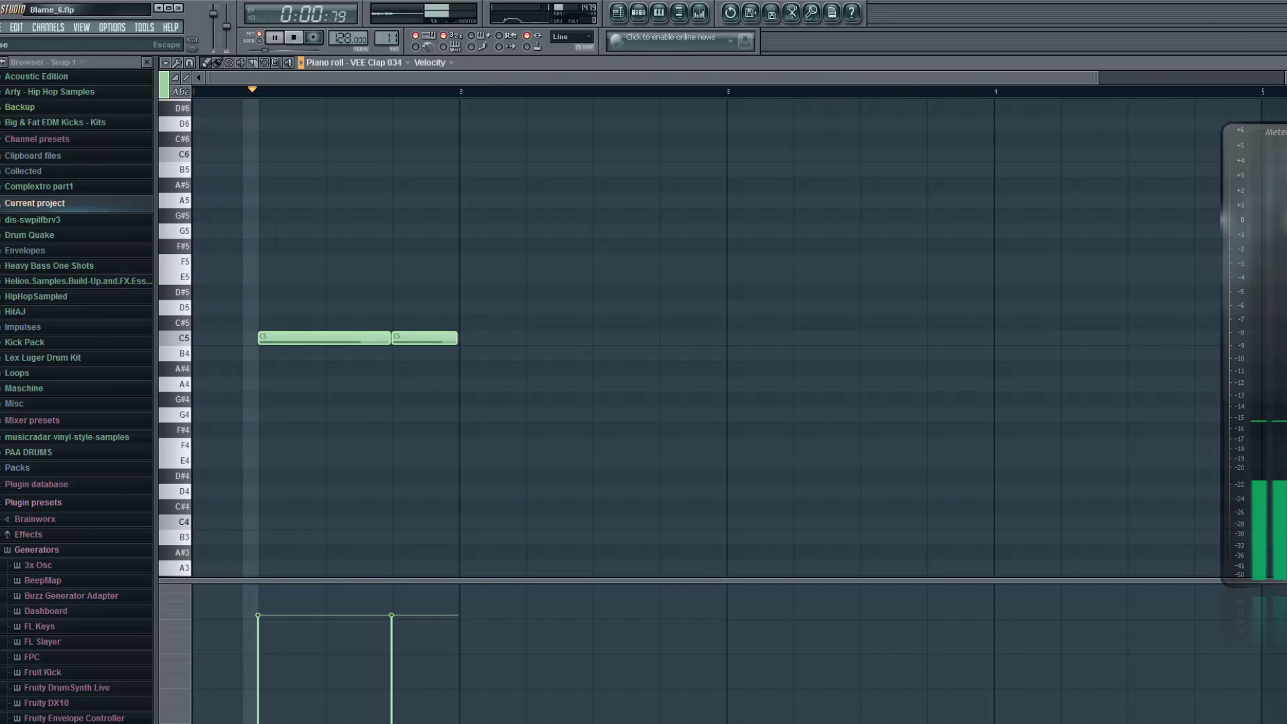
left_click(1283, 62)
key("space")
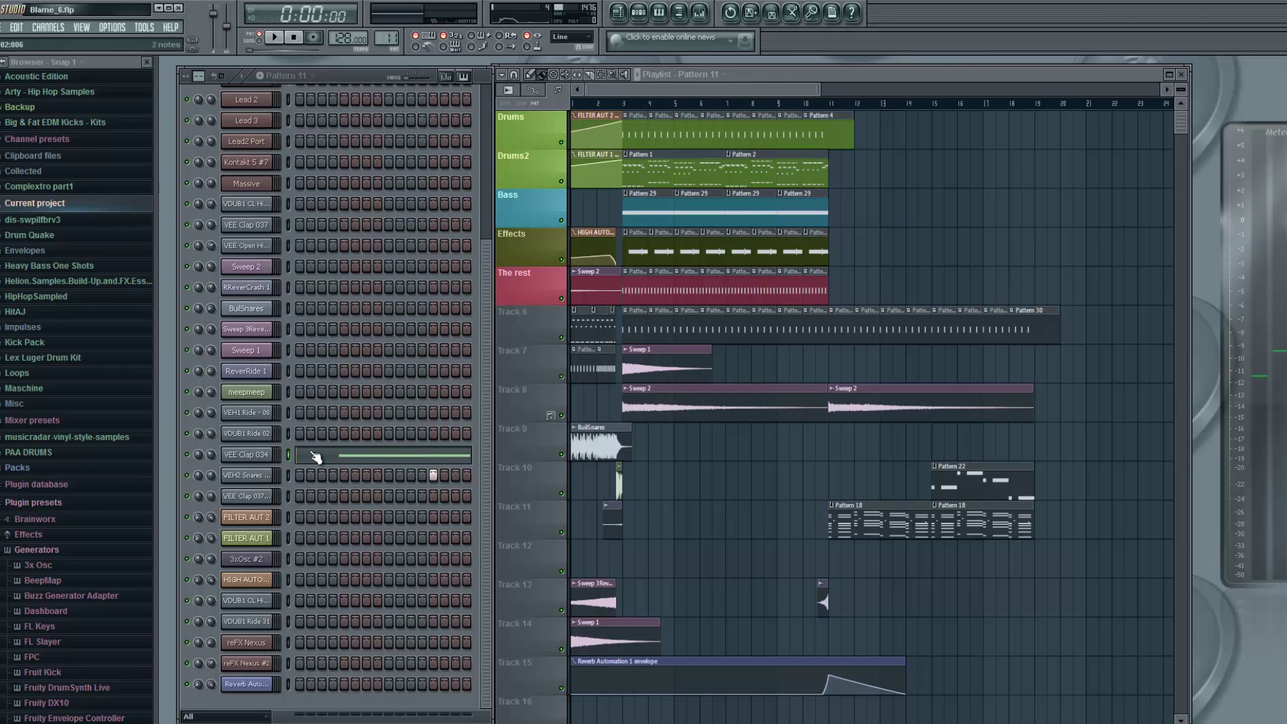
left_click(623, 103)
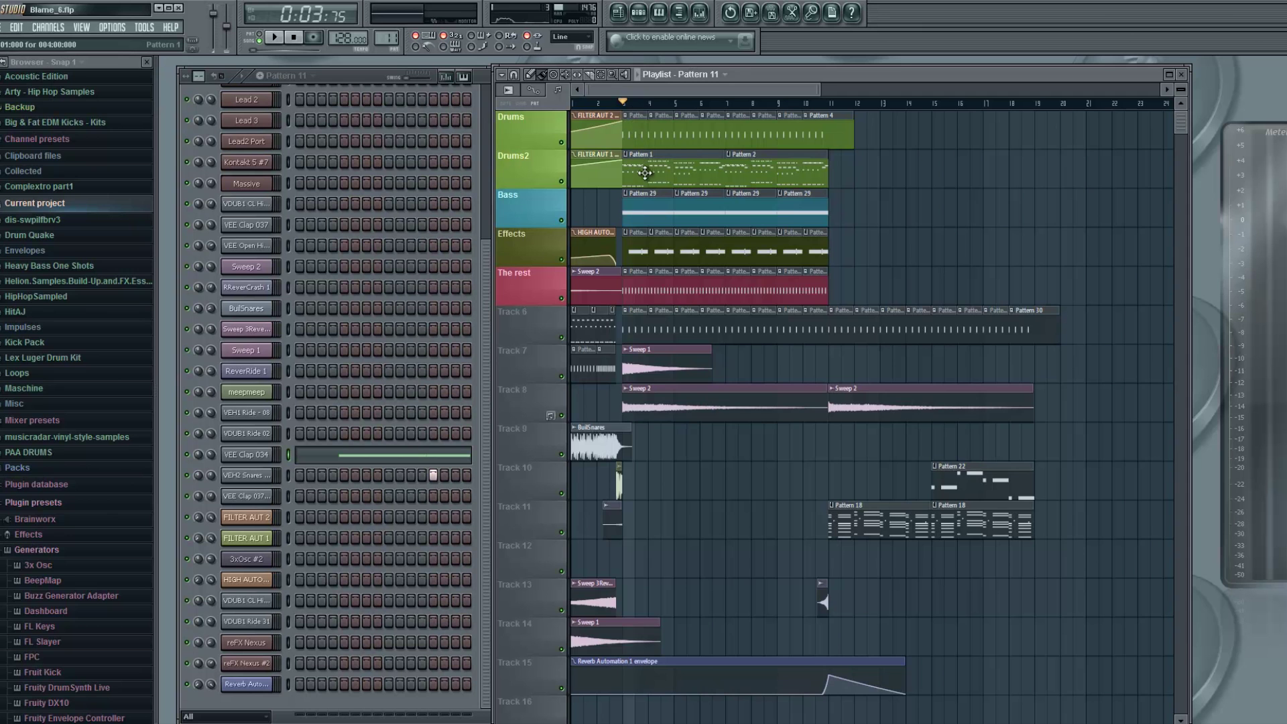
right_click(564, 181)
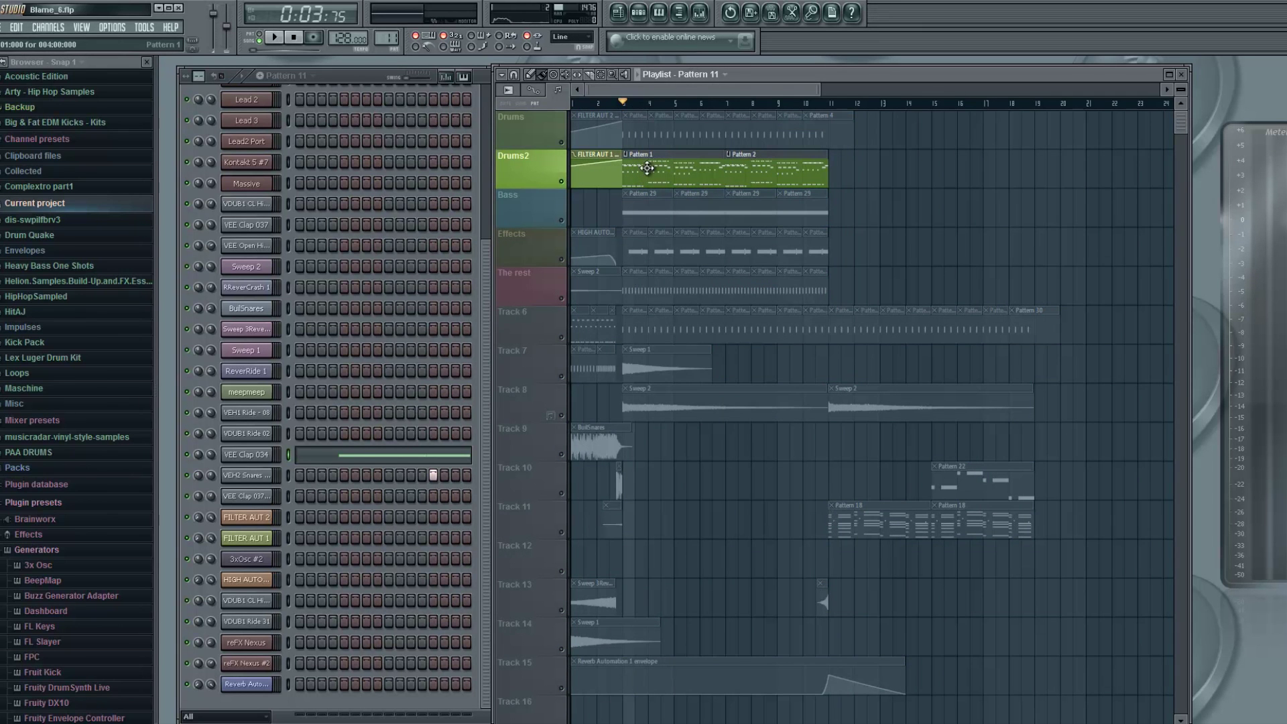
right_click(562, 181)
Open Pattern 1's Lead 1 notes, play them from the first F5 note in bar 1 and close the piano roll.
double_click(678, 167)
key("space")
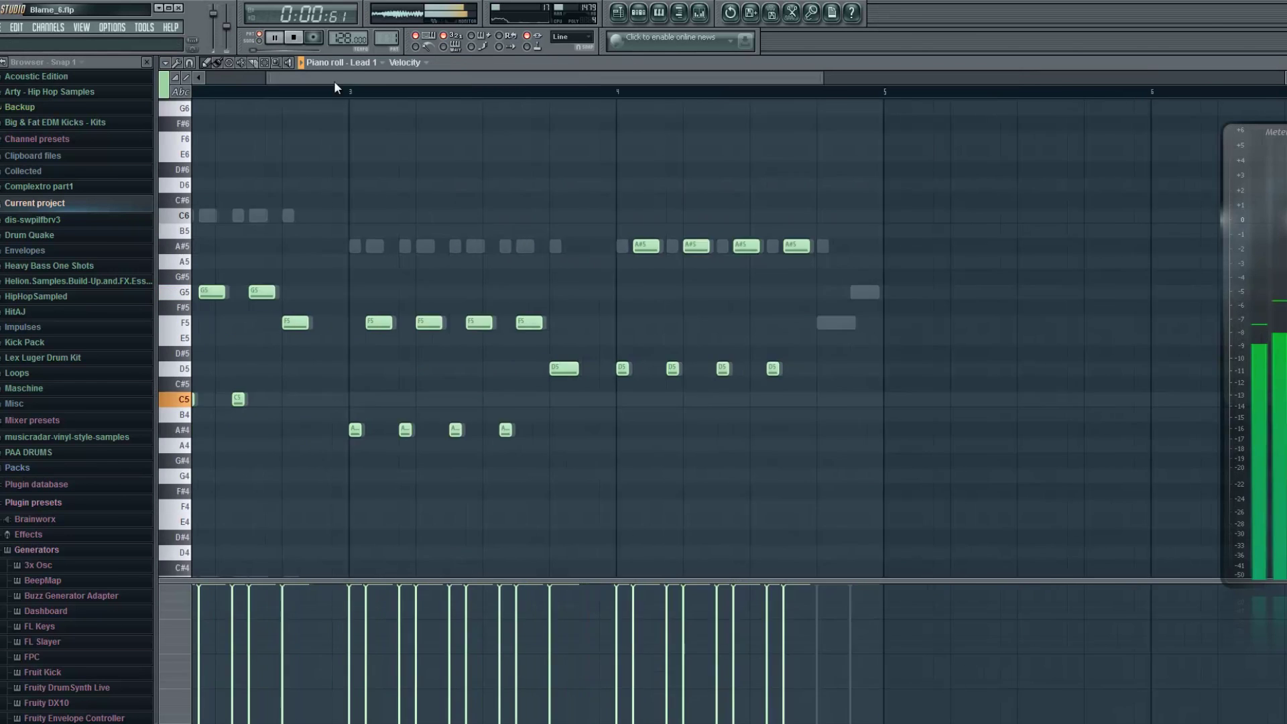
key("space")
left_click(394, 93)
left_click(400, 93)
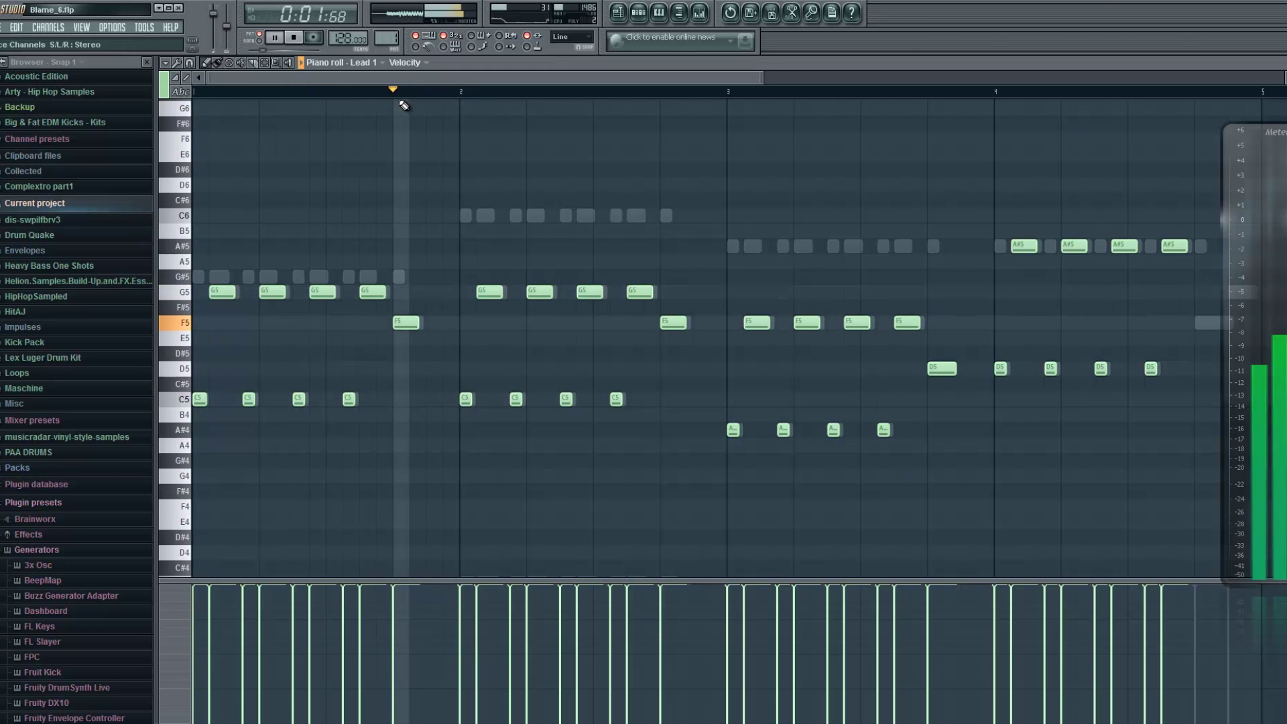
key("space")
key("Escape")
Return to Pattern 11 from the Effects track, play it from the start and stop playback.
double_click(645, 251)
key("Escape")
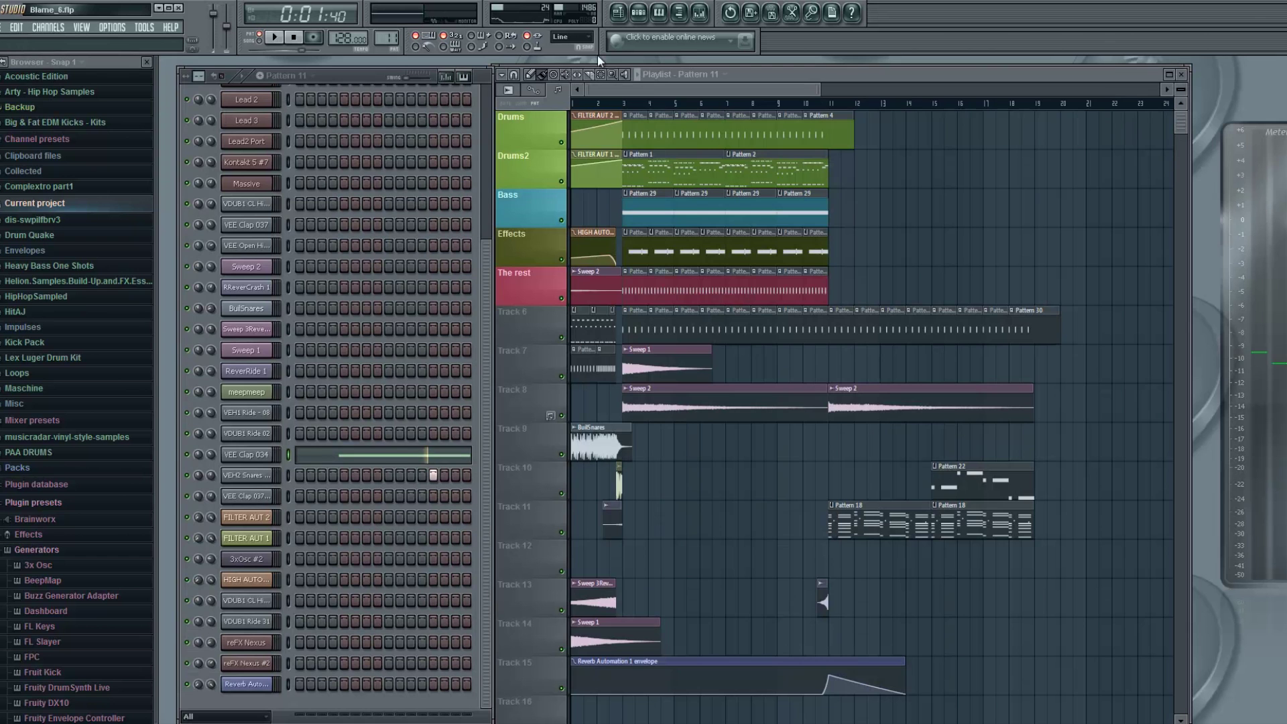
left_click(295, 37)
left_click(276, 38)
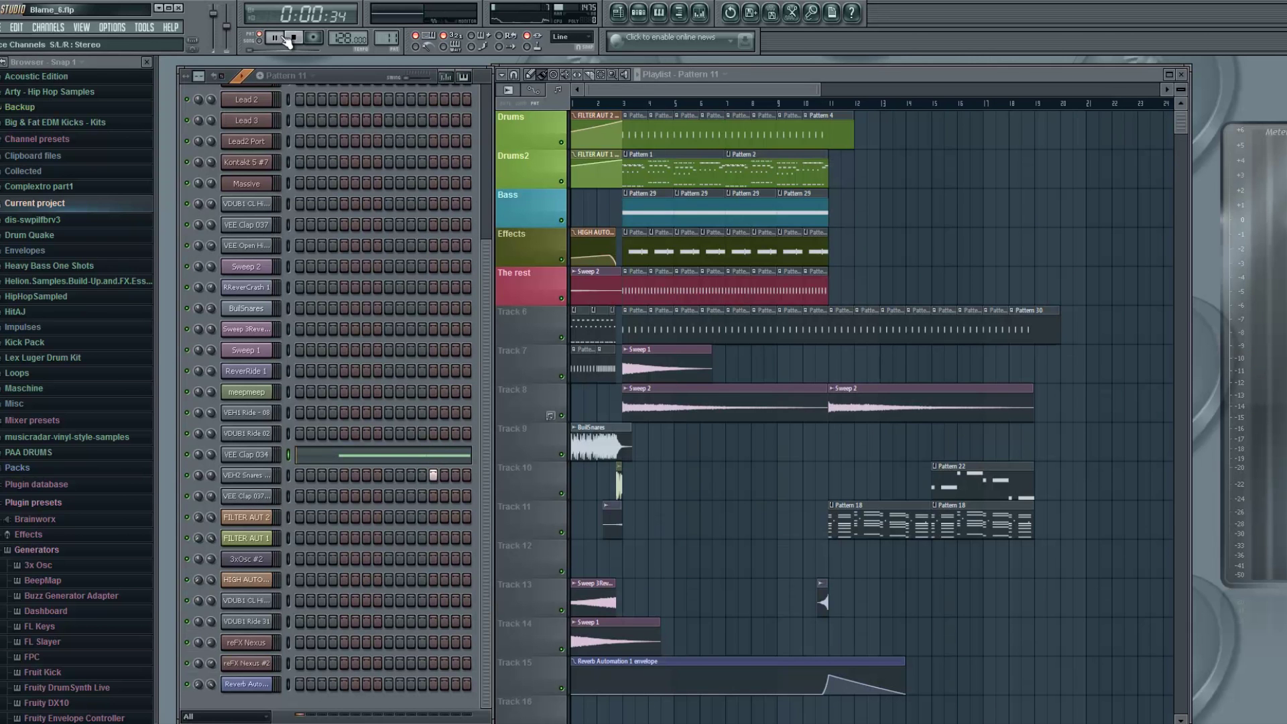
left_click(295, 40)
Solo the Drums2 track, enable the Effects track alongside it and play the song from bar 3.
left_click(624, 102)
right_click(562, 182)
left_click(561, 259)
key("space")
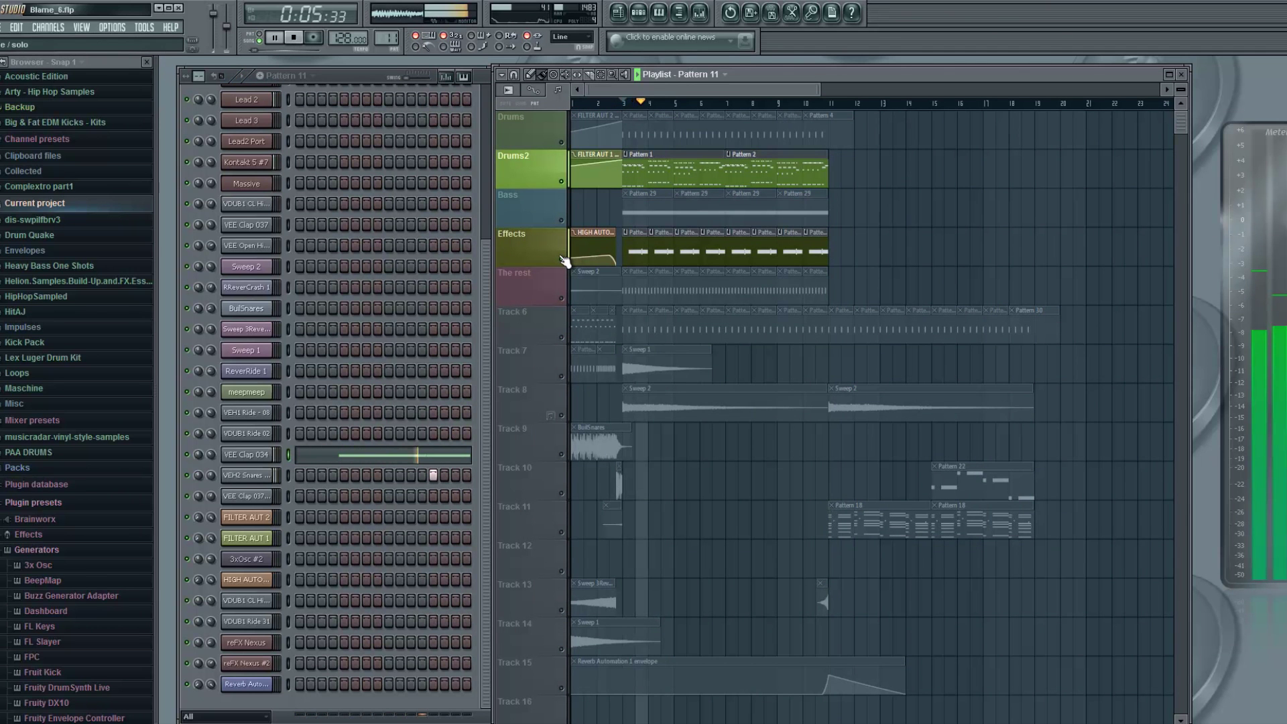
Stop playback and turn all playlist tracks back on.
key("space")
right_click(562, 259)
right_click(561, 259)
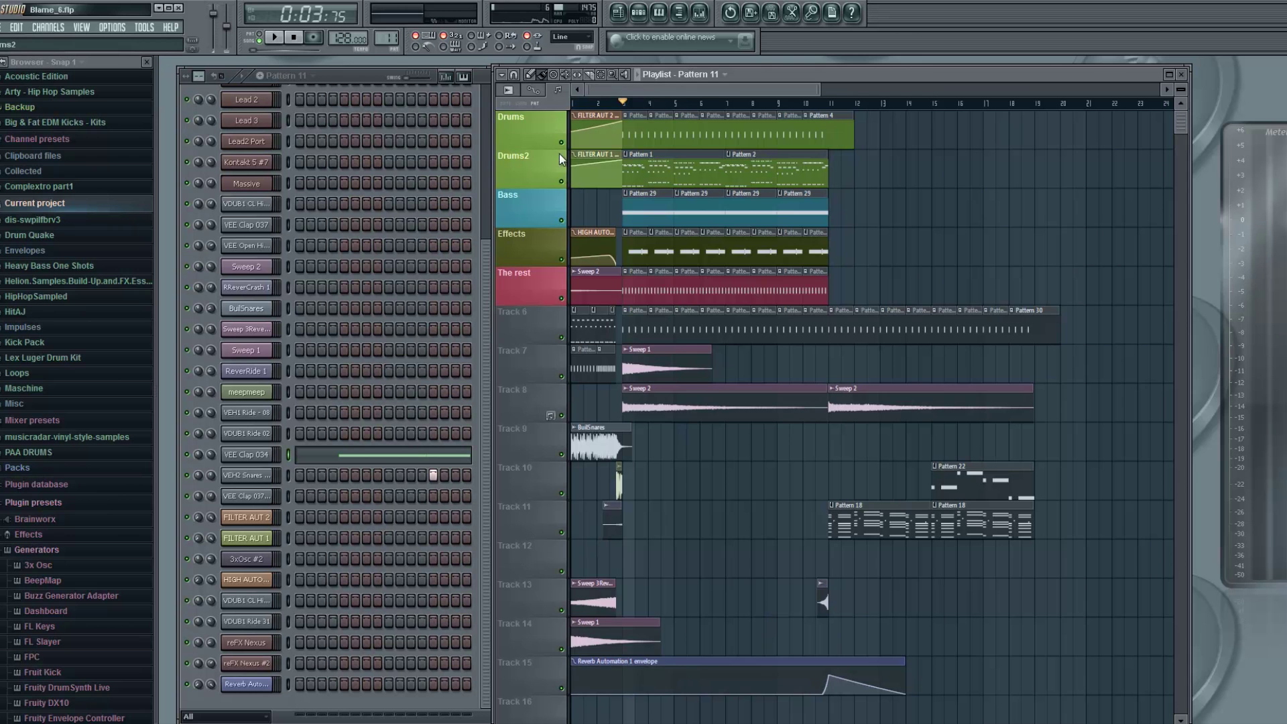
Play the song from bar 3 with only Drums2, Effects and Track 15's reverb automation enabled, then stop and restore all tracks.
right_click(561, 181)
left_click(560, 260)
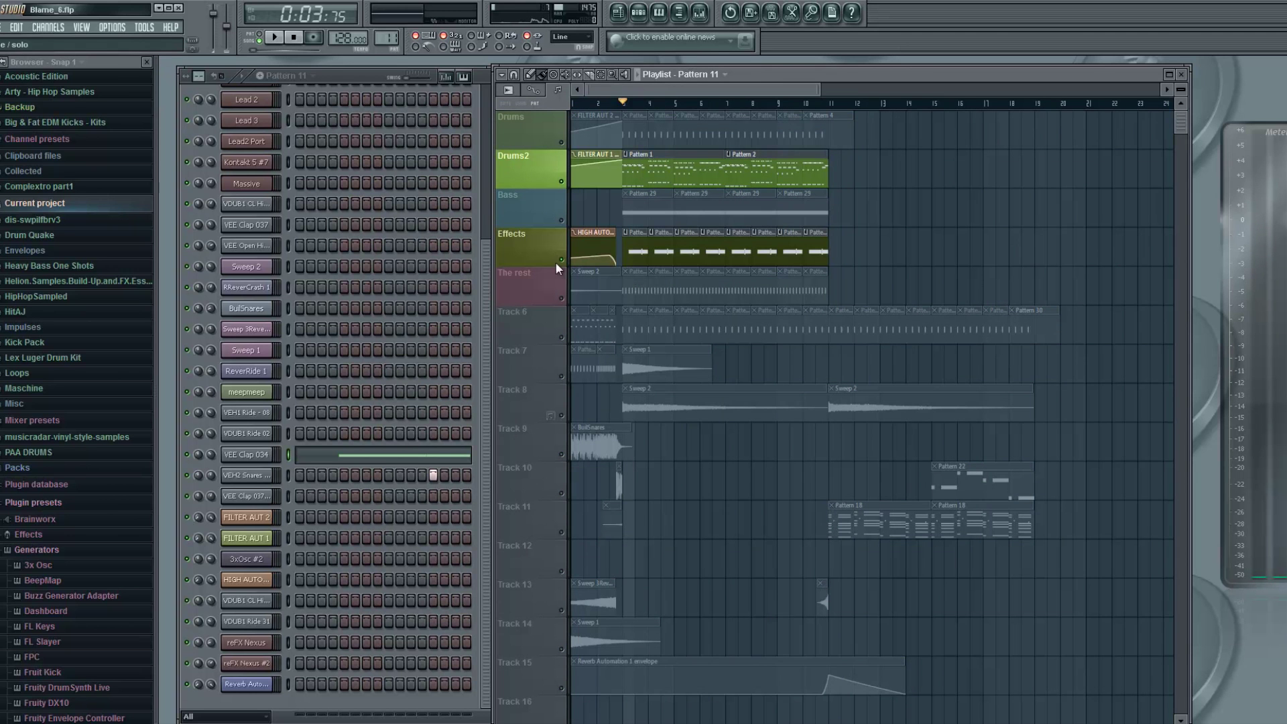
left_click(559, 687)
key("space")
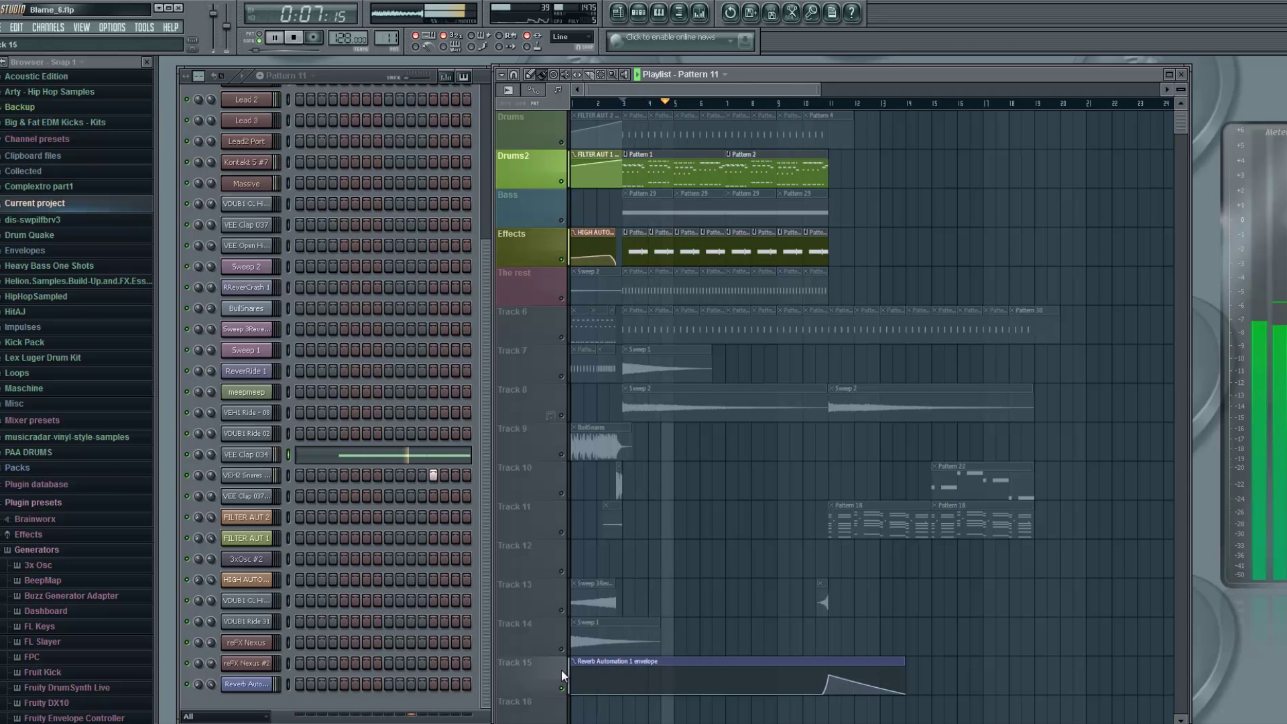
key("space")
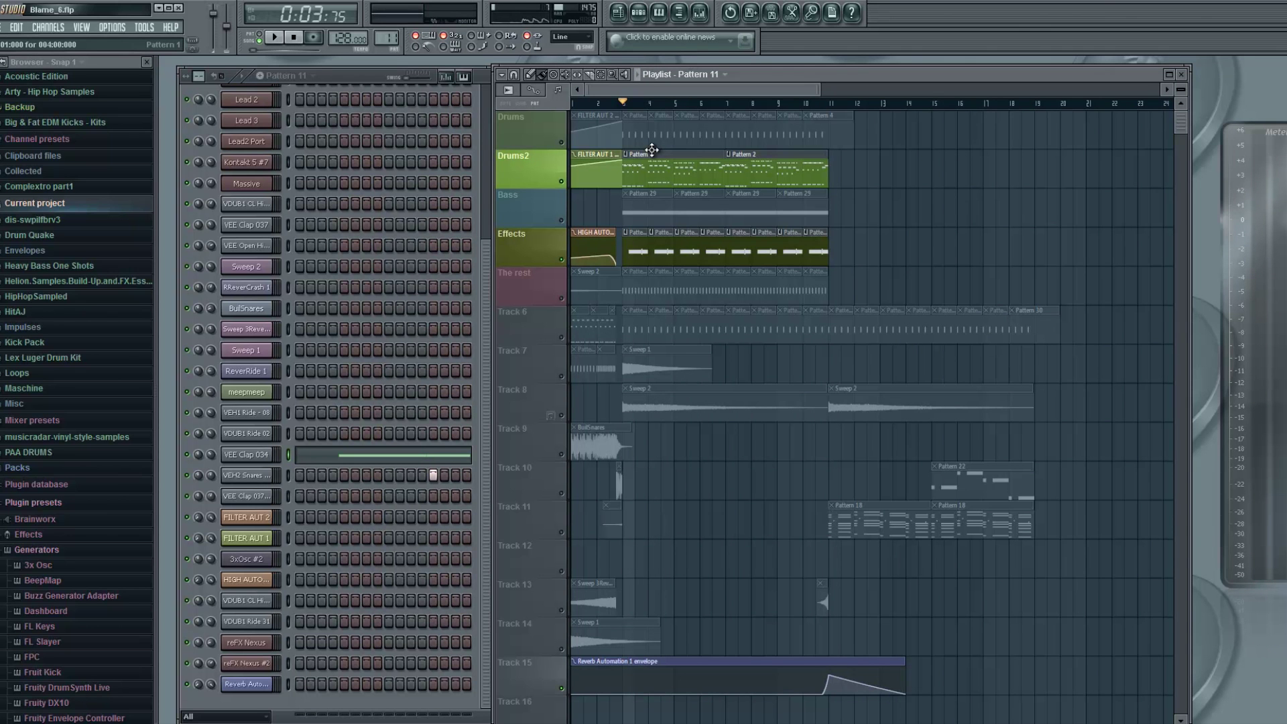
right_click(561, 181)
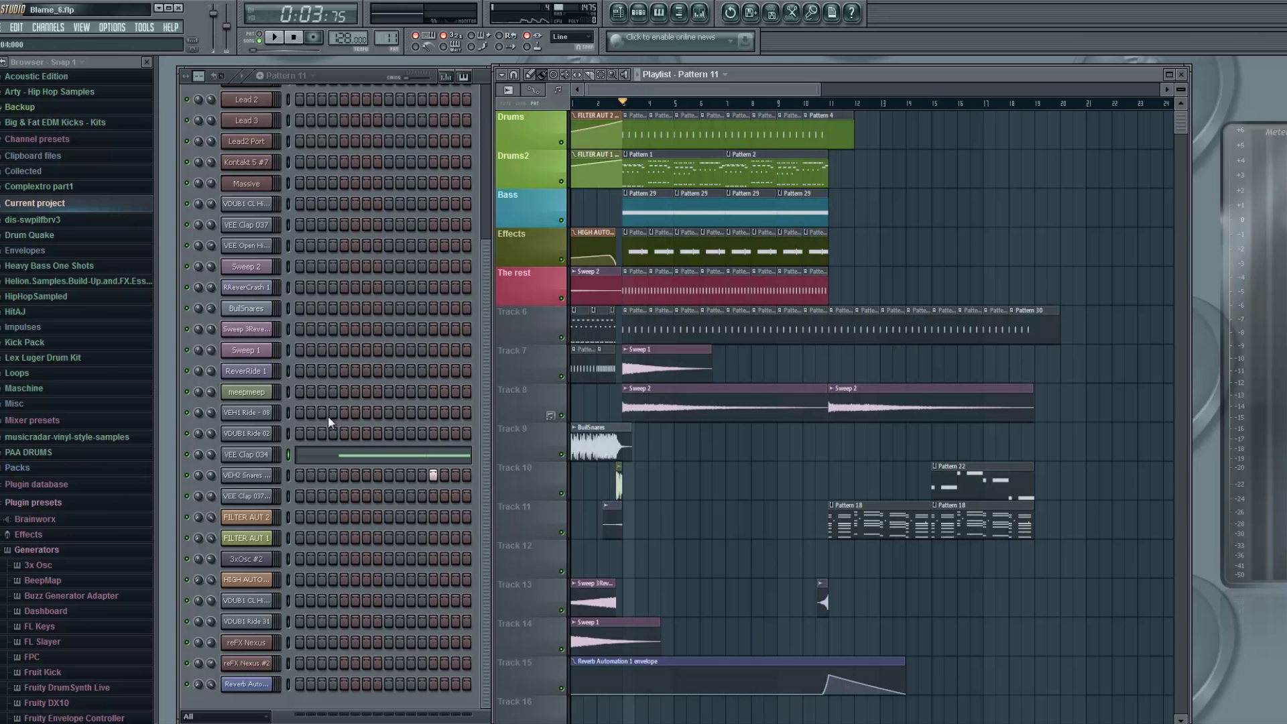
Inspect the channel settings of VEE Clap 034 and VEH2 Snares - 017, and close them.
left_click(246, 455)
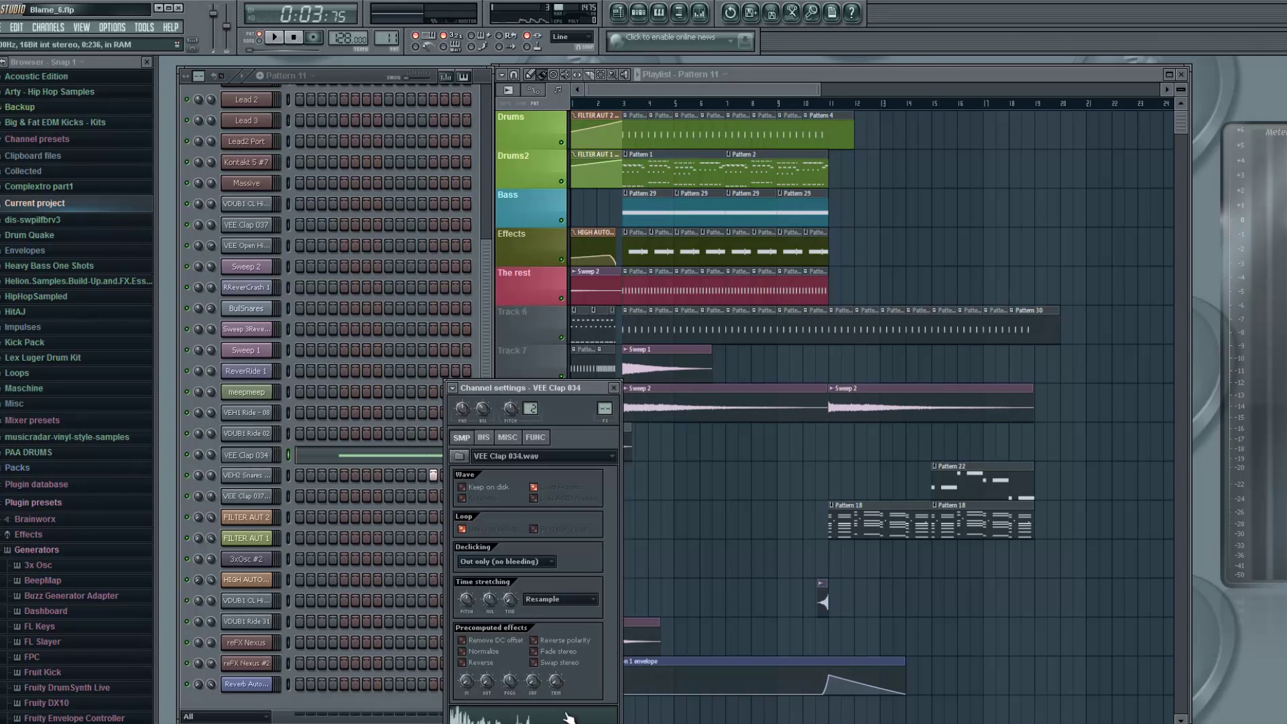
left_click(258, 455)
left_click(246, 476)
left_click_drag(532, 394, 506, 277)
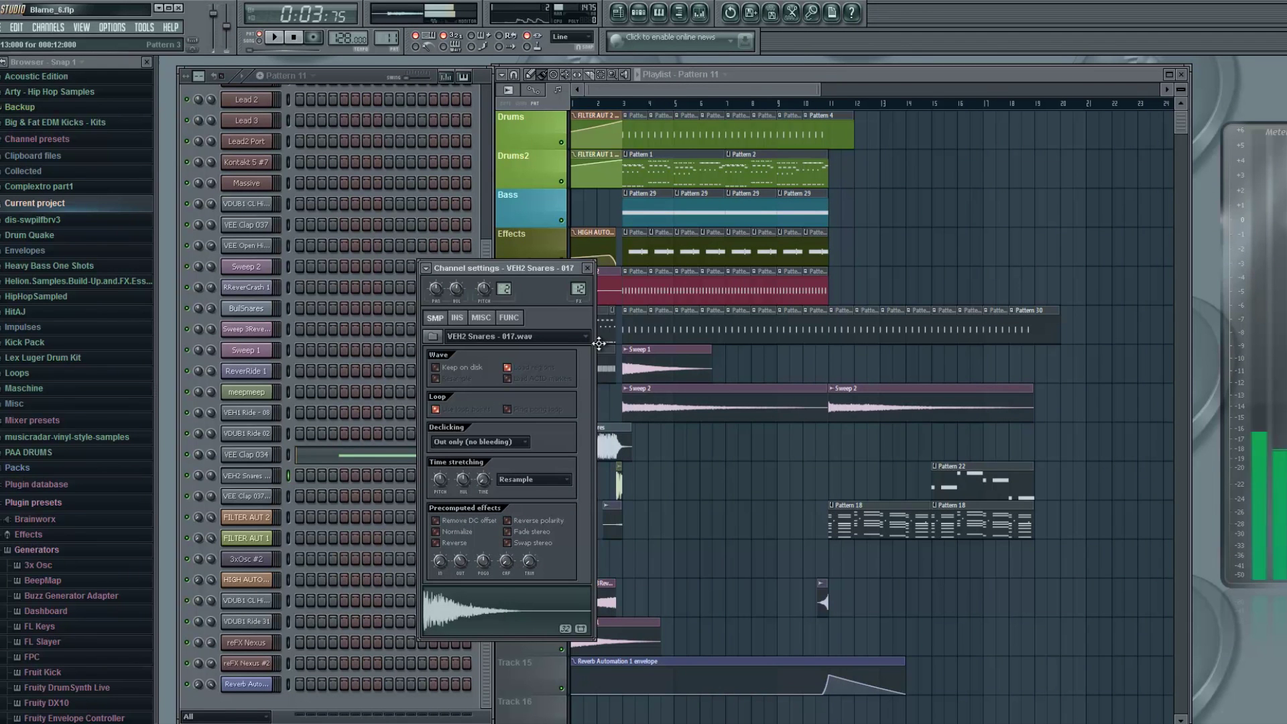
left_click(587, 268)
Open the Fruity Reeverb on the VEE Clap 022 mixer track, try lower HighCut settings and return HighCut to OFF.
left_click(699, 12)
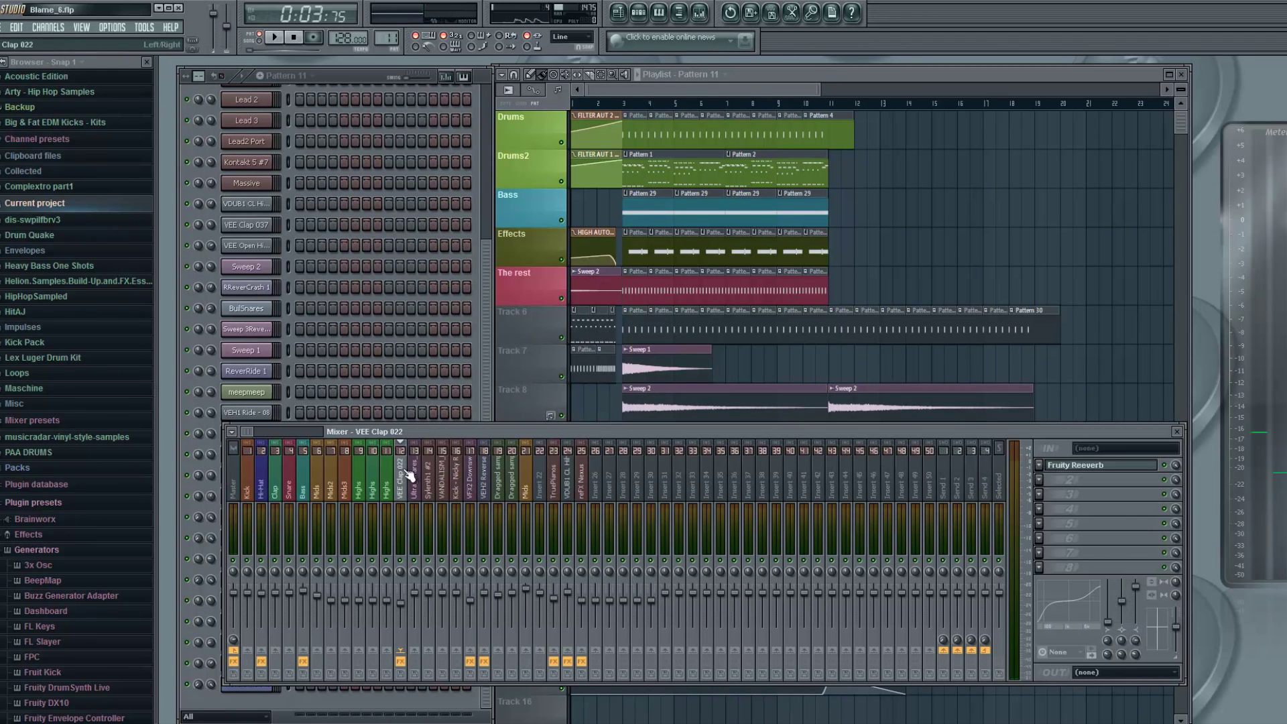
left_click(1083, 466)
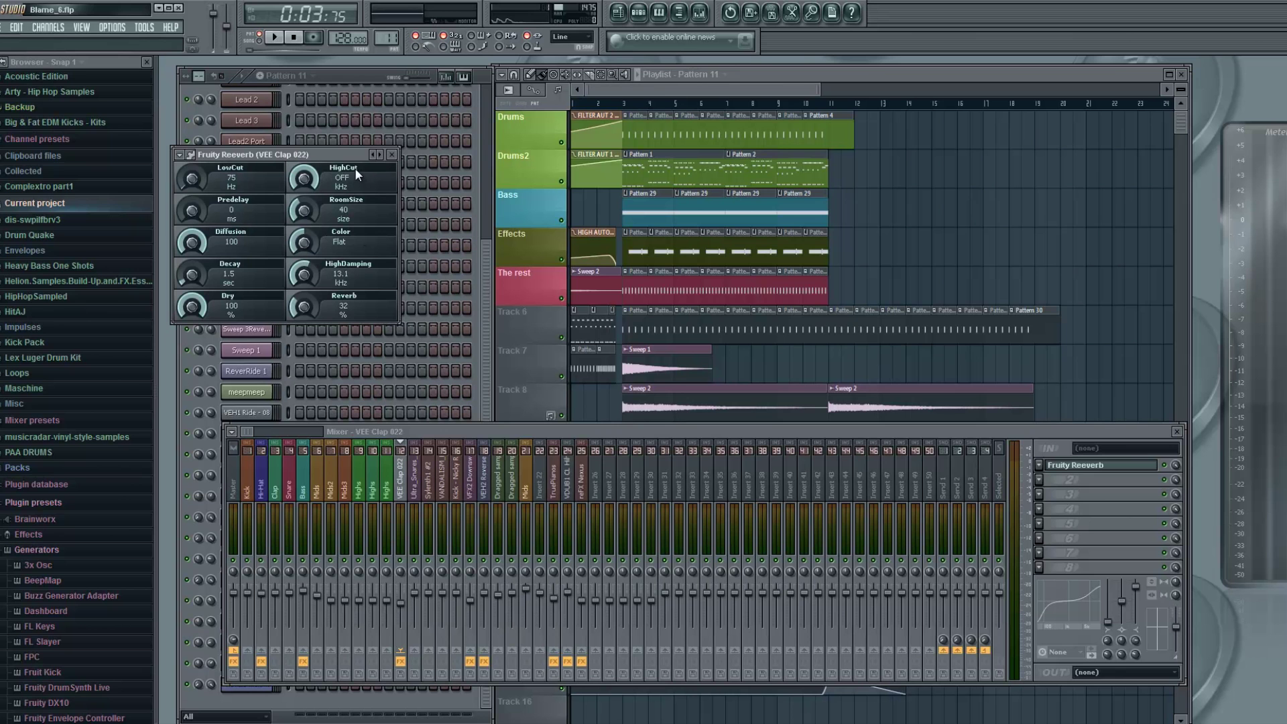
left_click_drag(306, 178, 306, 241)
left_click_drag(440, 377, 340, 180)
left_click_drag(303, 177, 304, 241)
left_click_drag(303, 179, 315, 122)
left_click(455, 250)
Reopen the VEH2 Snares channel settings from the channel rack and audition the VEH2 Snares - 017 sample.
left_click(342, 77)
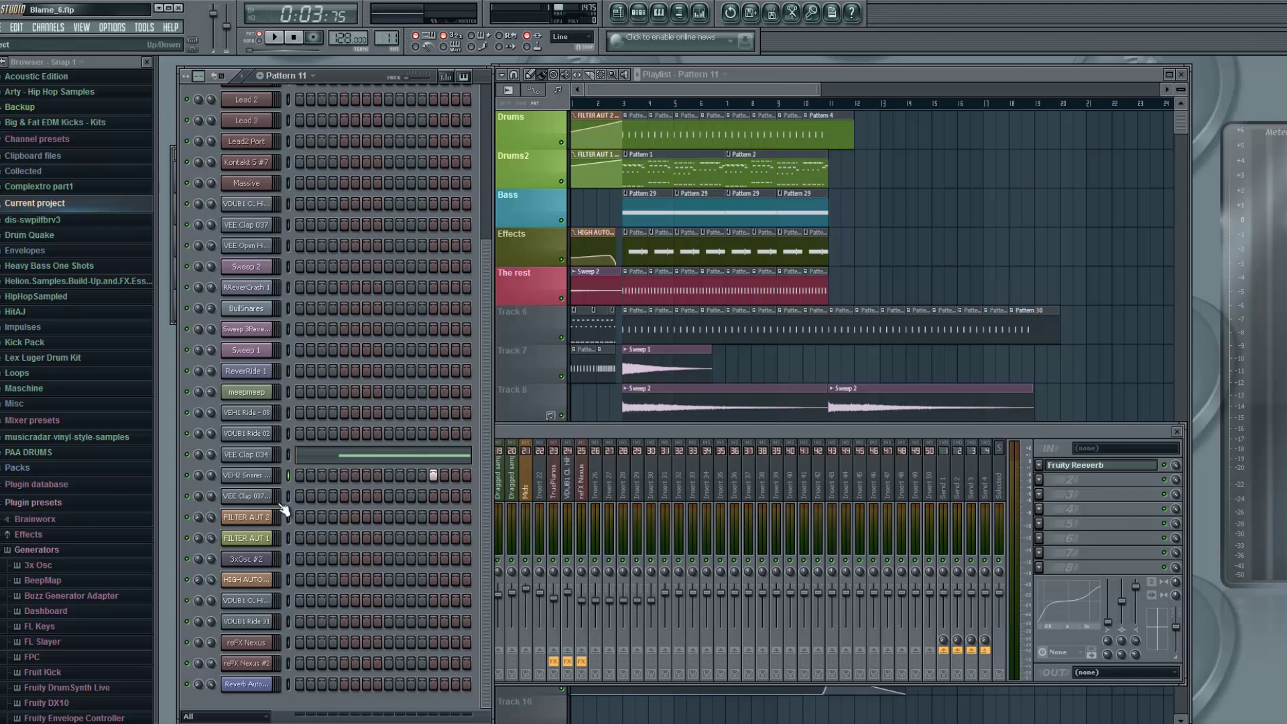
left_click(246, 475)
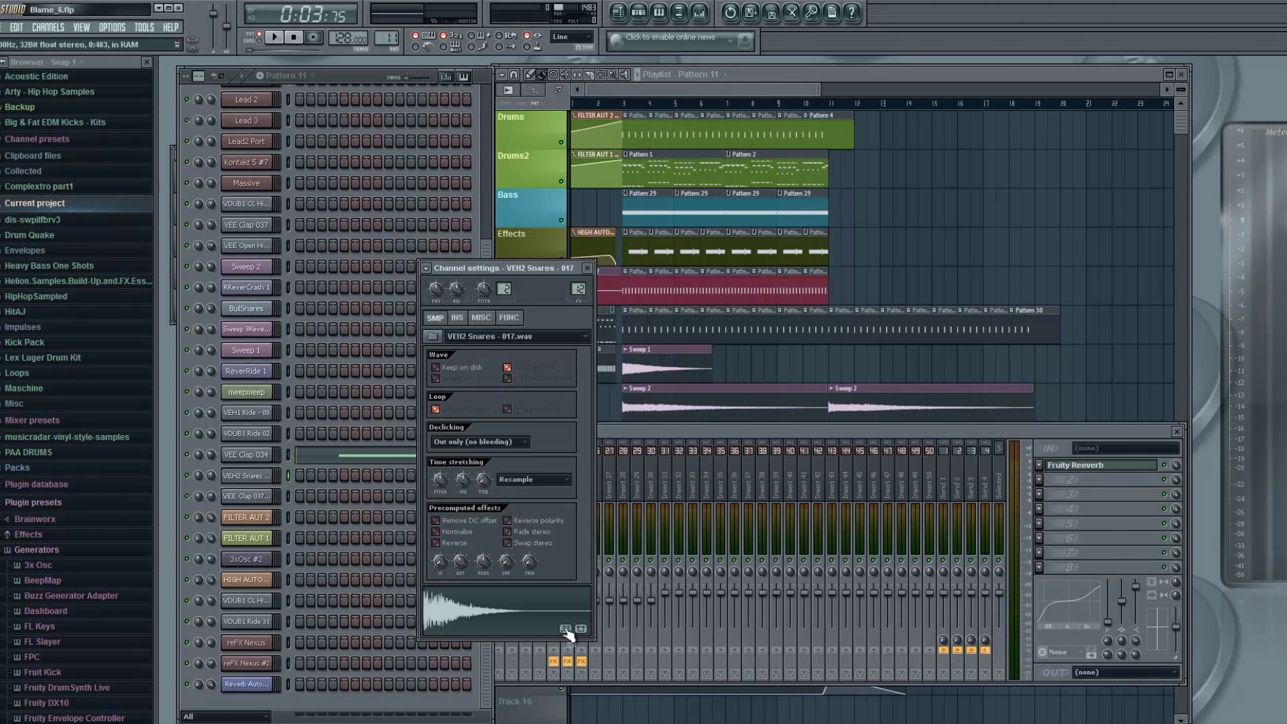
left_click(510, 614)
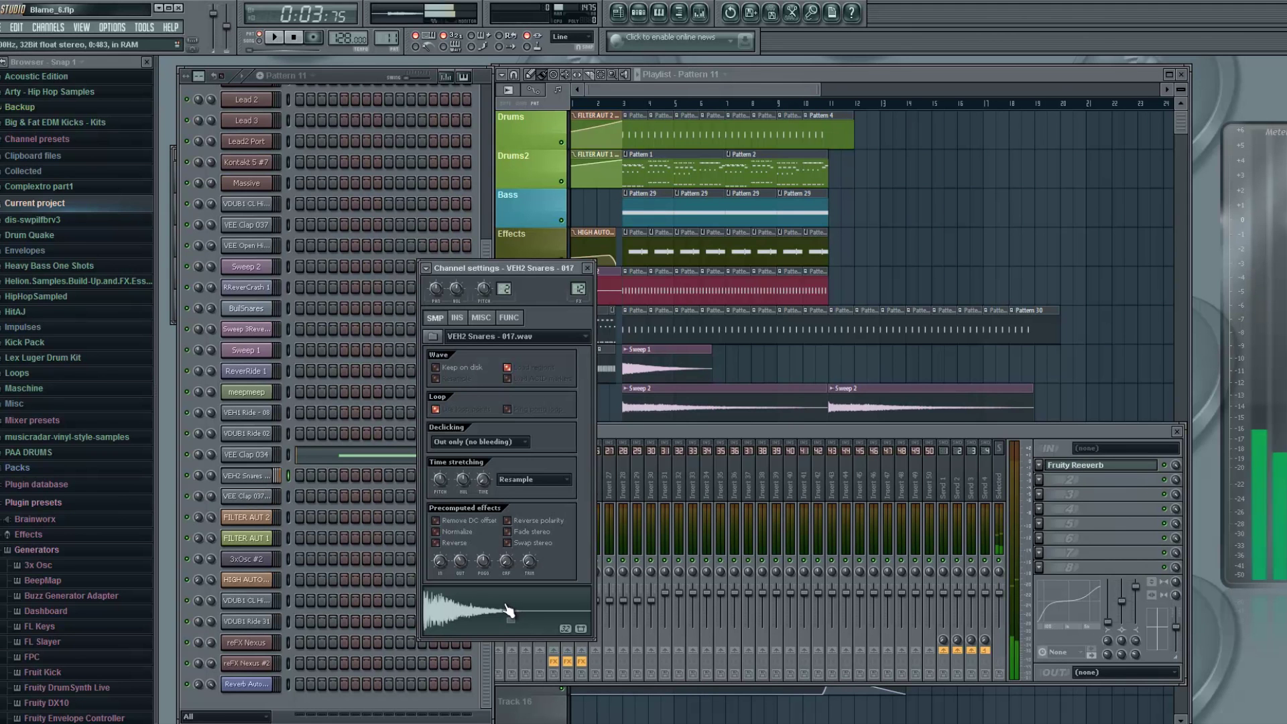
left_click(587, 268)
left_click(1083, 473)
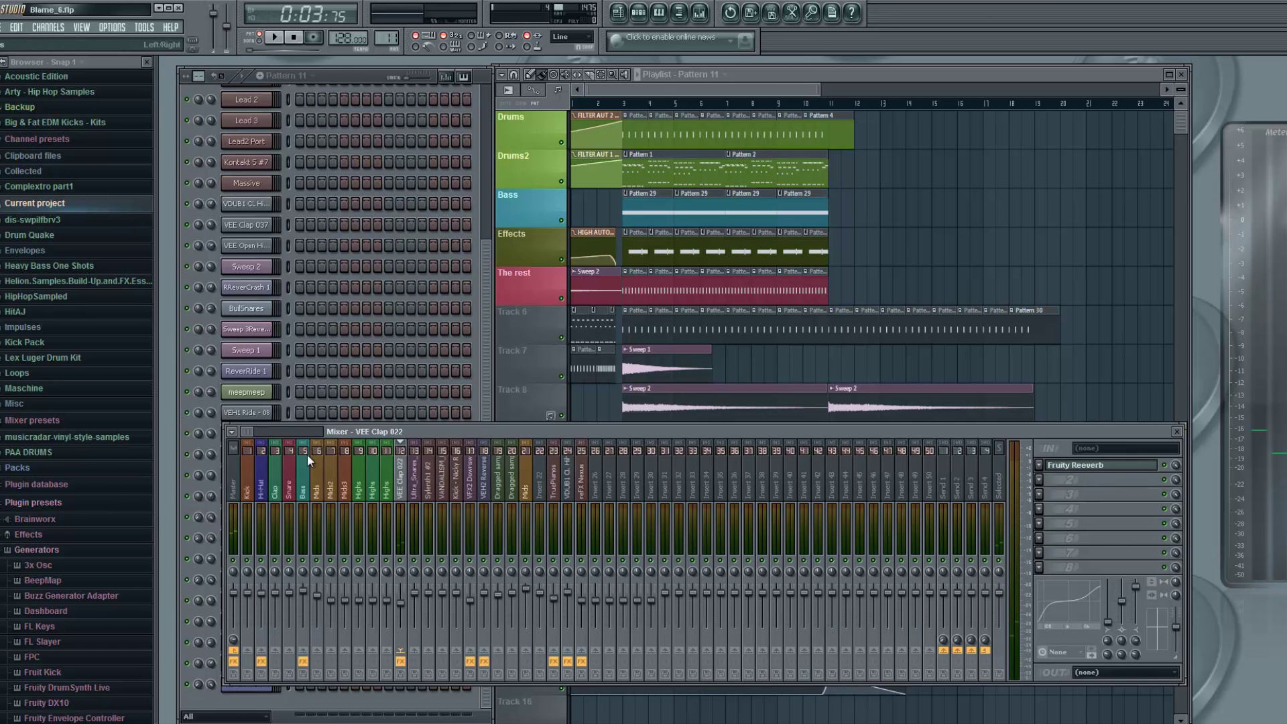
left_click(339, 75)
left_click(247, 475)
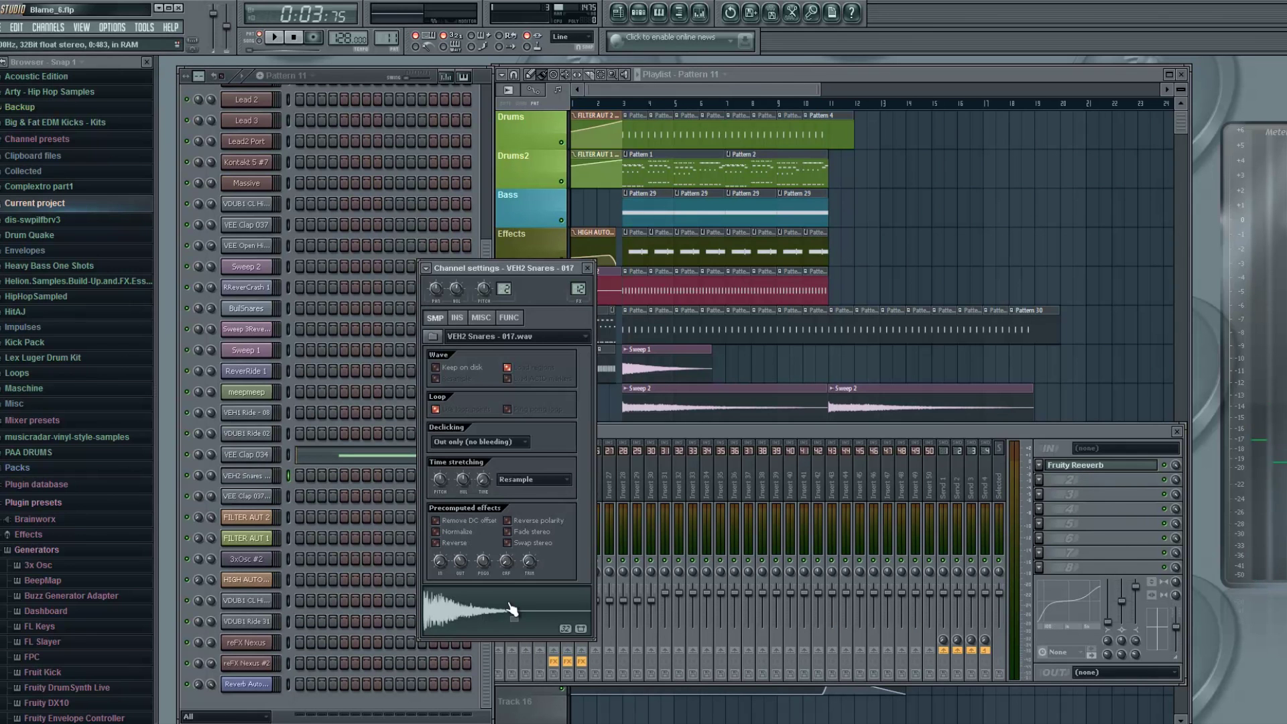
Set the Predelay of the VEE Clap 022 track's Fruity Reeverb to 195 ms and close the reverb, channel settings and mixer.
left_click(1120, 467)
left_click_drag(192, 209, 192, 231)
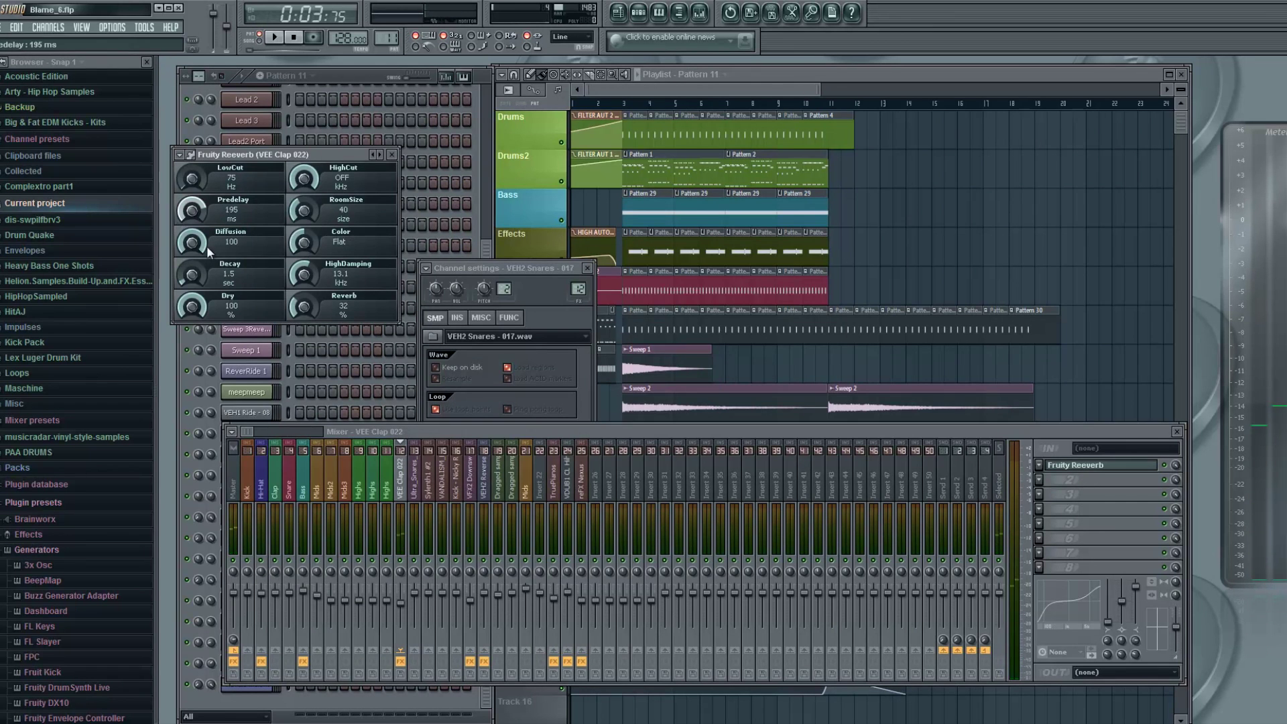
left_click(392, 154)
left_click(539, 267)
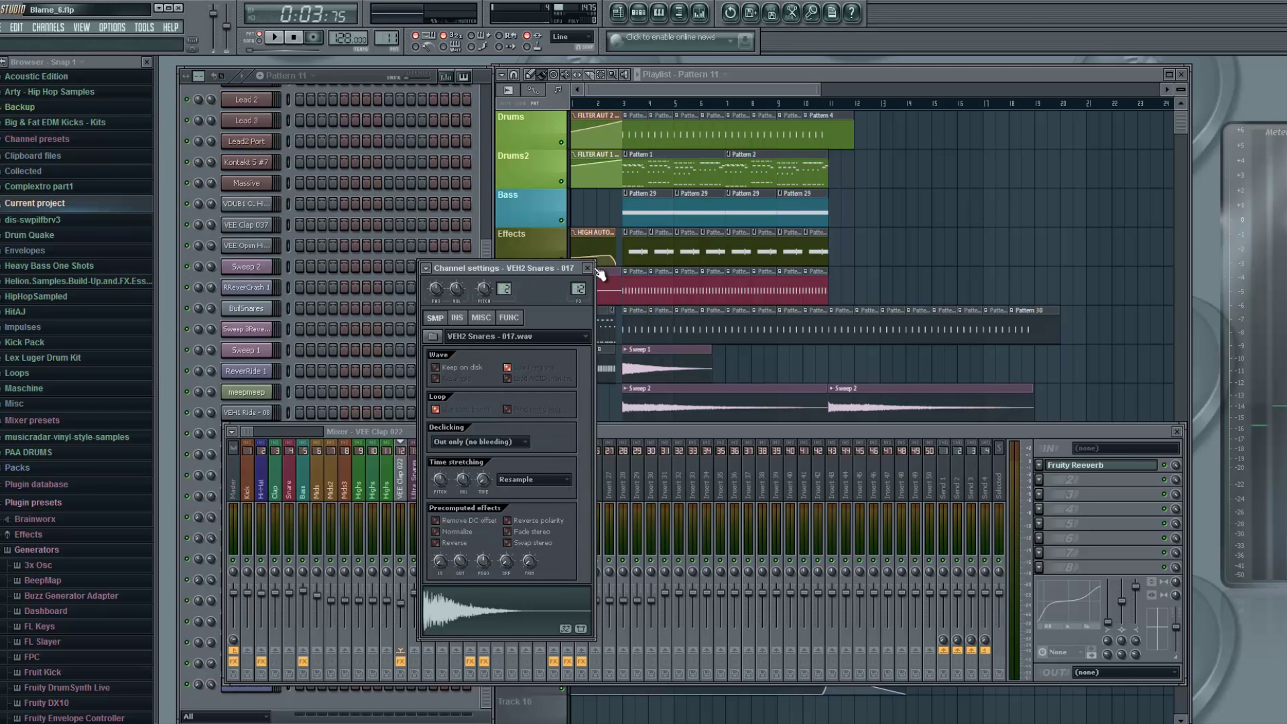
left_click(587, 268)
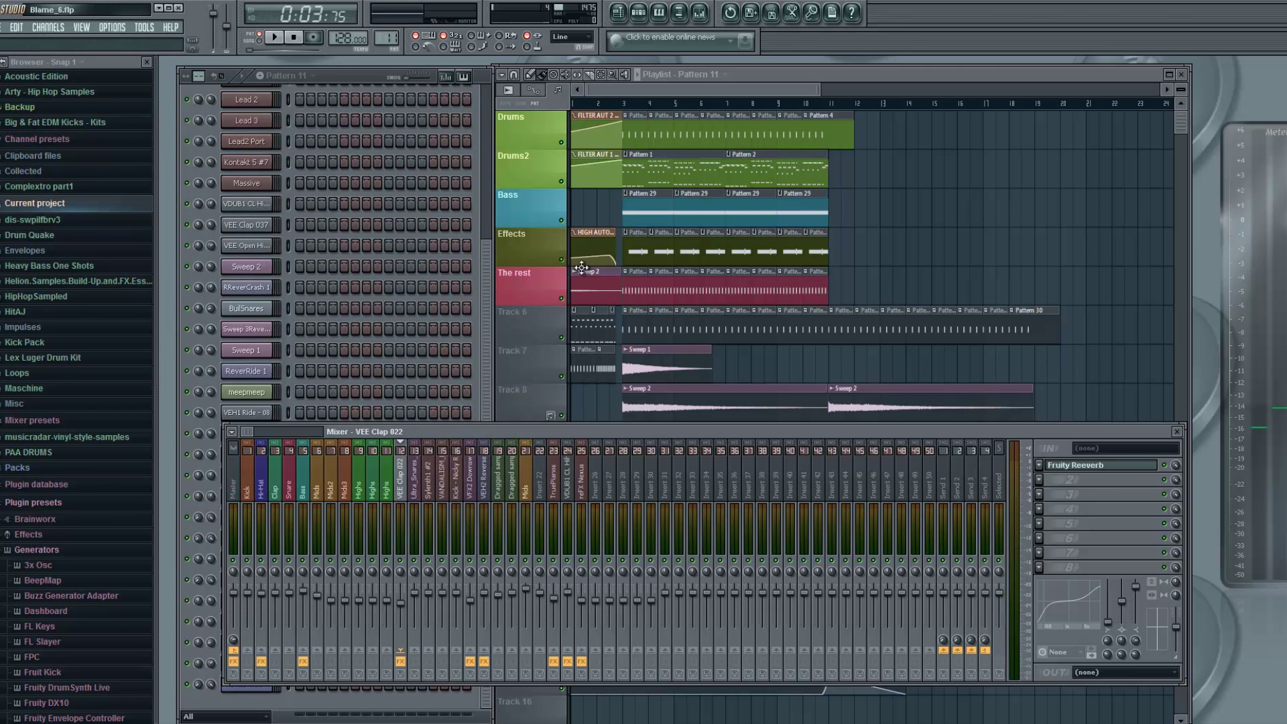
left_click(1177, 432)
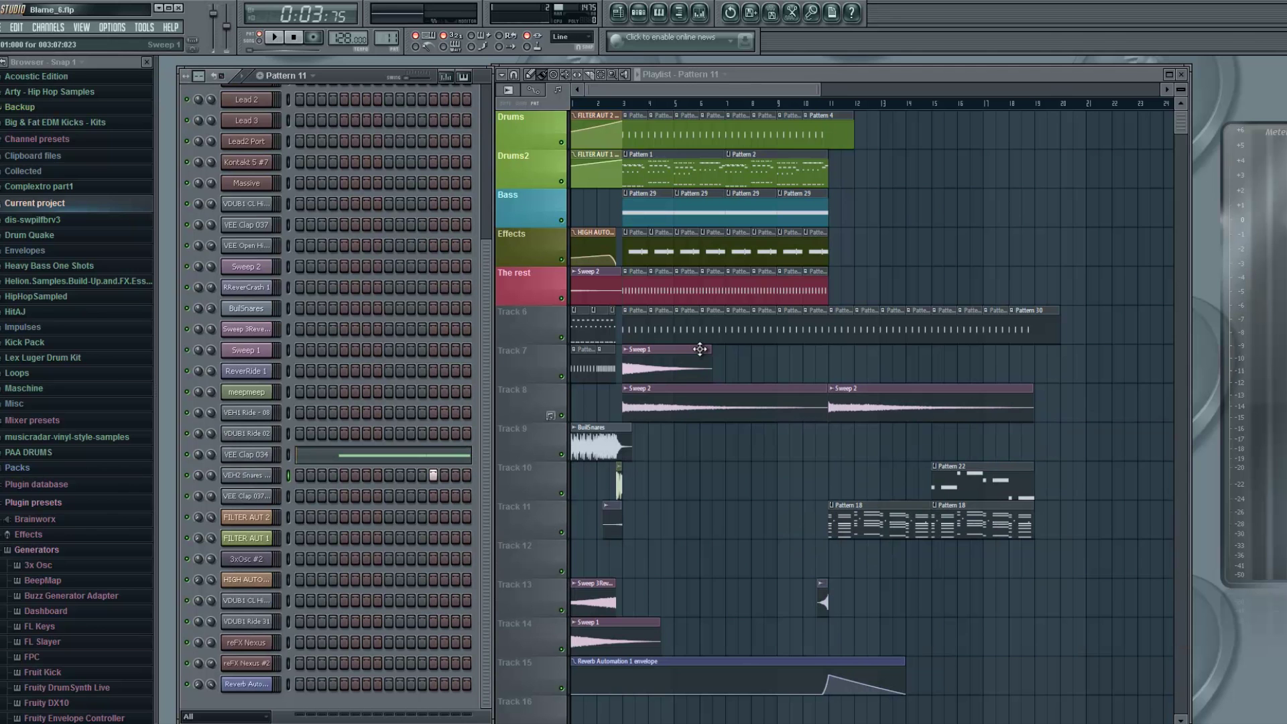
Select Pattern 14 from The rest track, play it and stop playback.
left_click(643, 286)
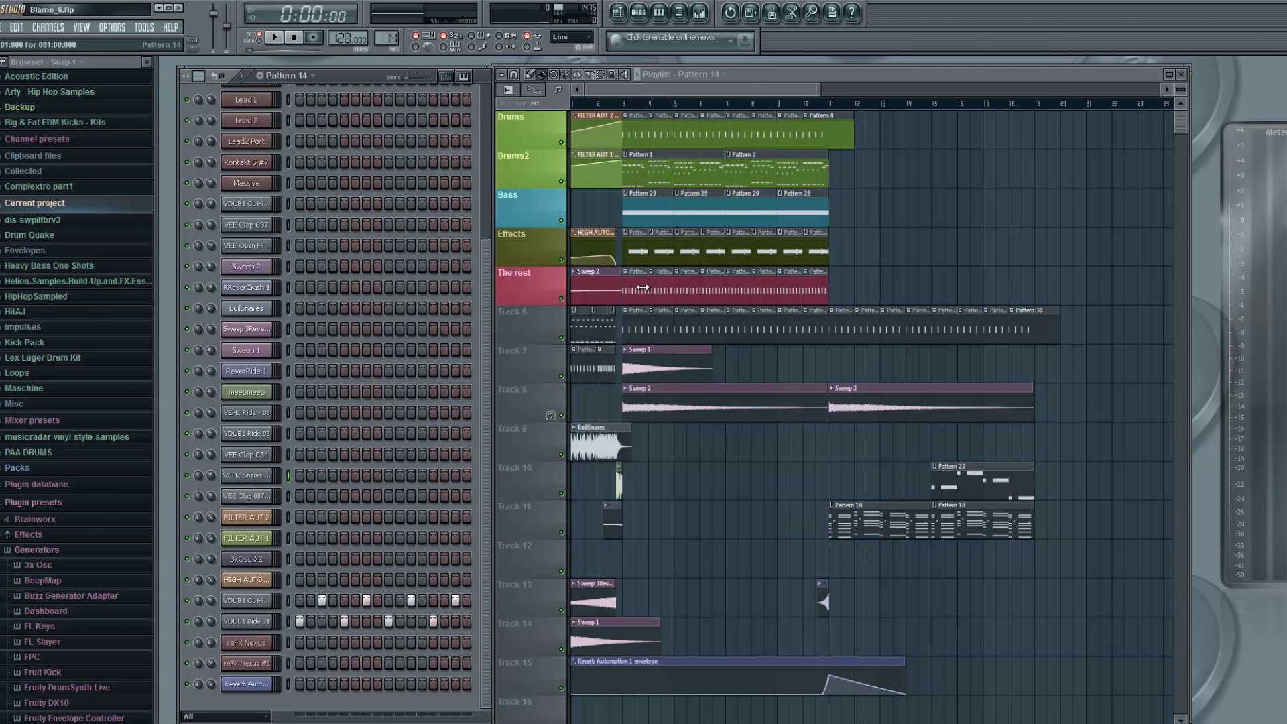
left_click(274, 39)
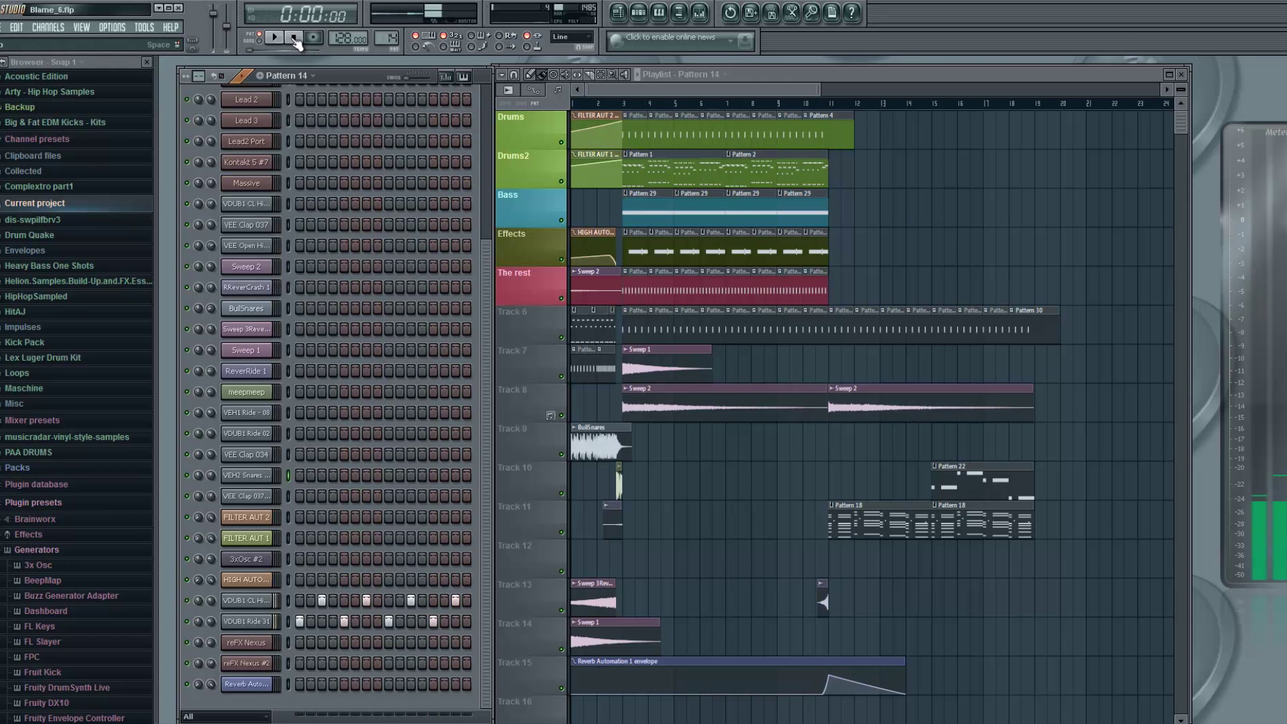
left_click(294, 39)
Play Pattern 14 with the mixer open, and inspect the Fruity Reeverb settings on the VDUB1 CL Hihat 002 track.
left_click(699, 12)
key("space")
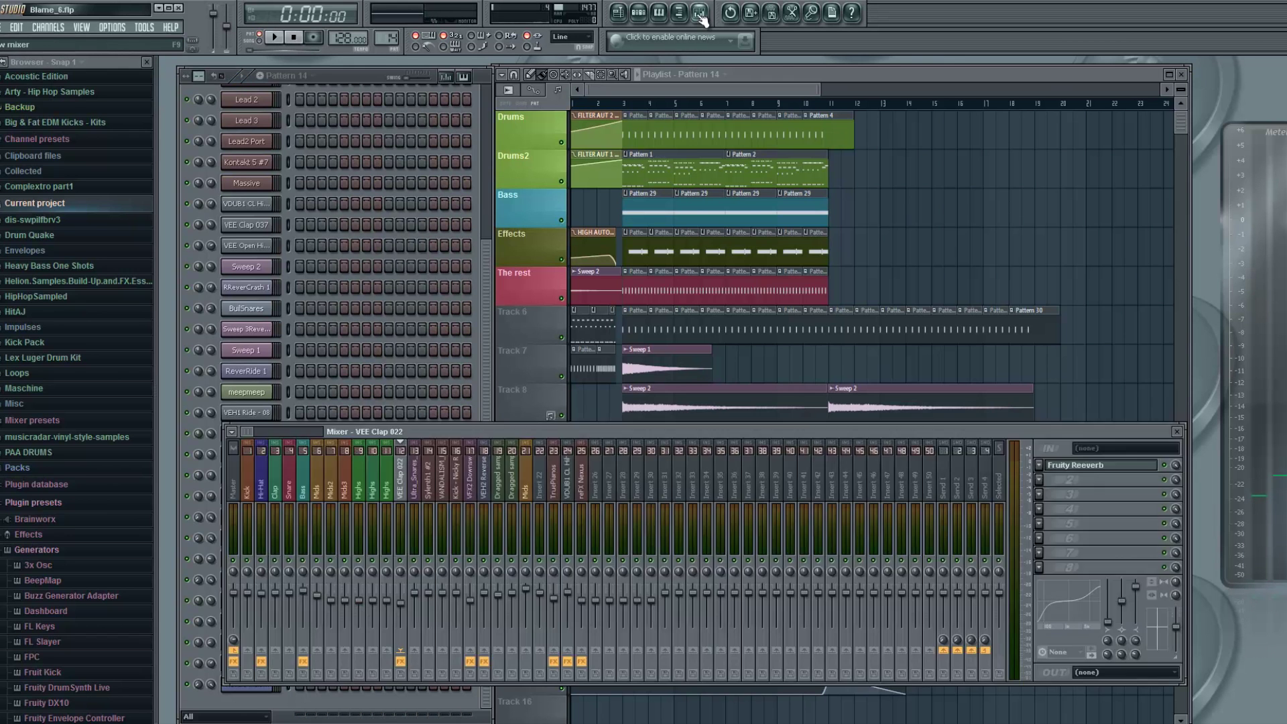
key("space")
left_click(567, 482)
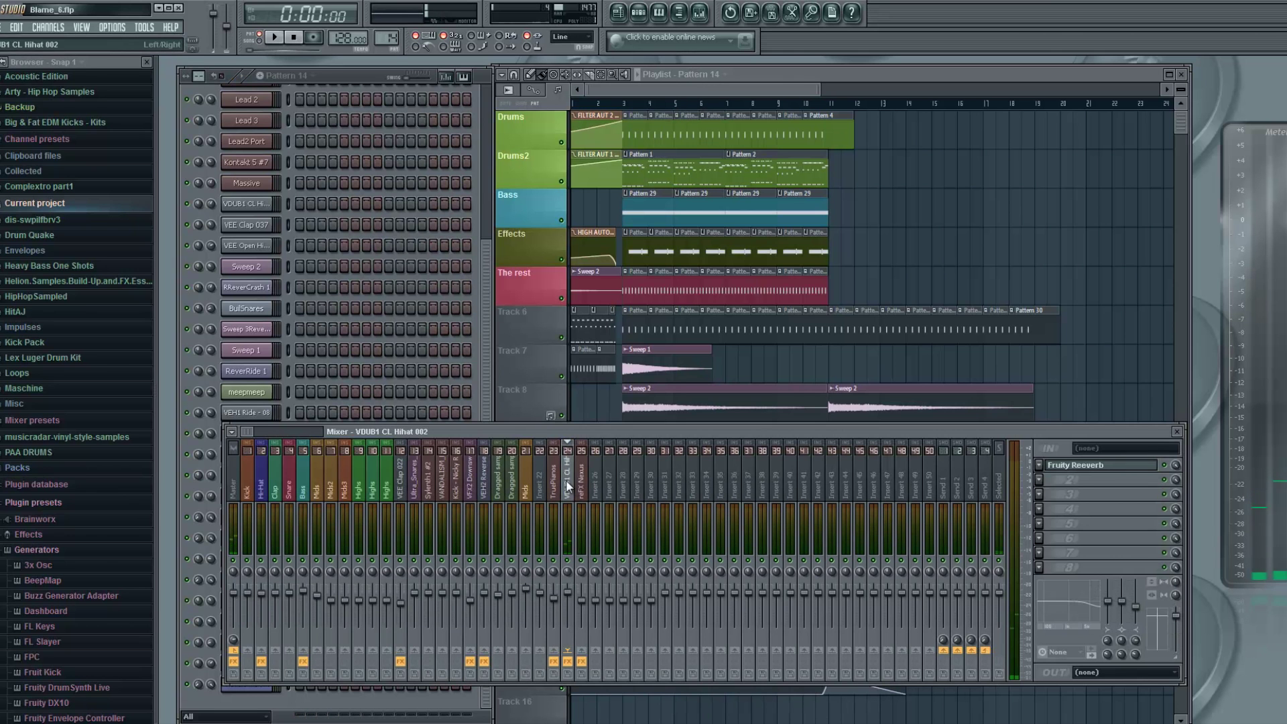
left_click(1091, 466)
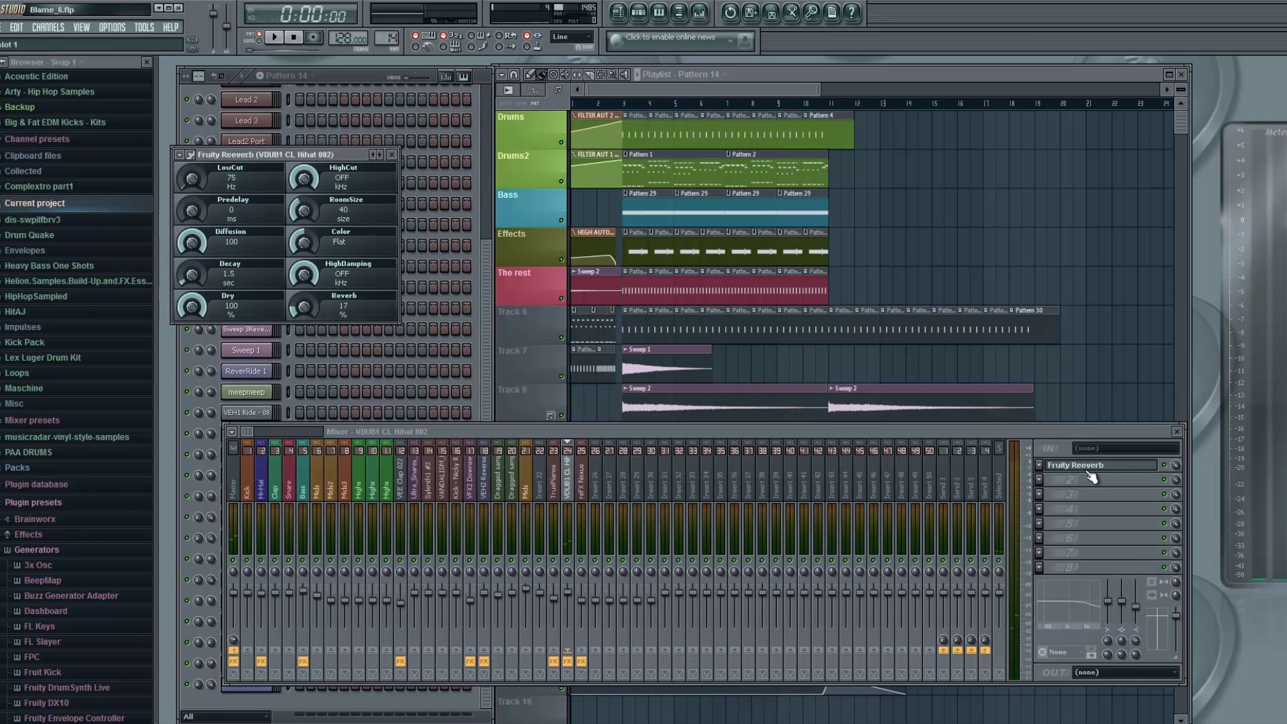
left_click(394, 155)
Play Pattern 14 while toggling the Fruity Reeverb on the VDUB1 CL Hihat 002 track, close the mixer and stop playback.
left_click(352, 76)
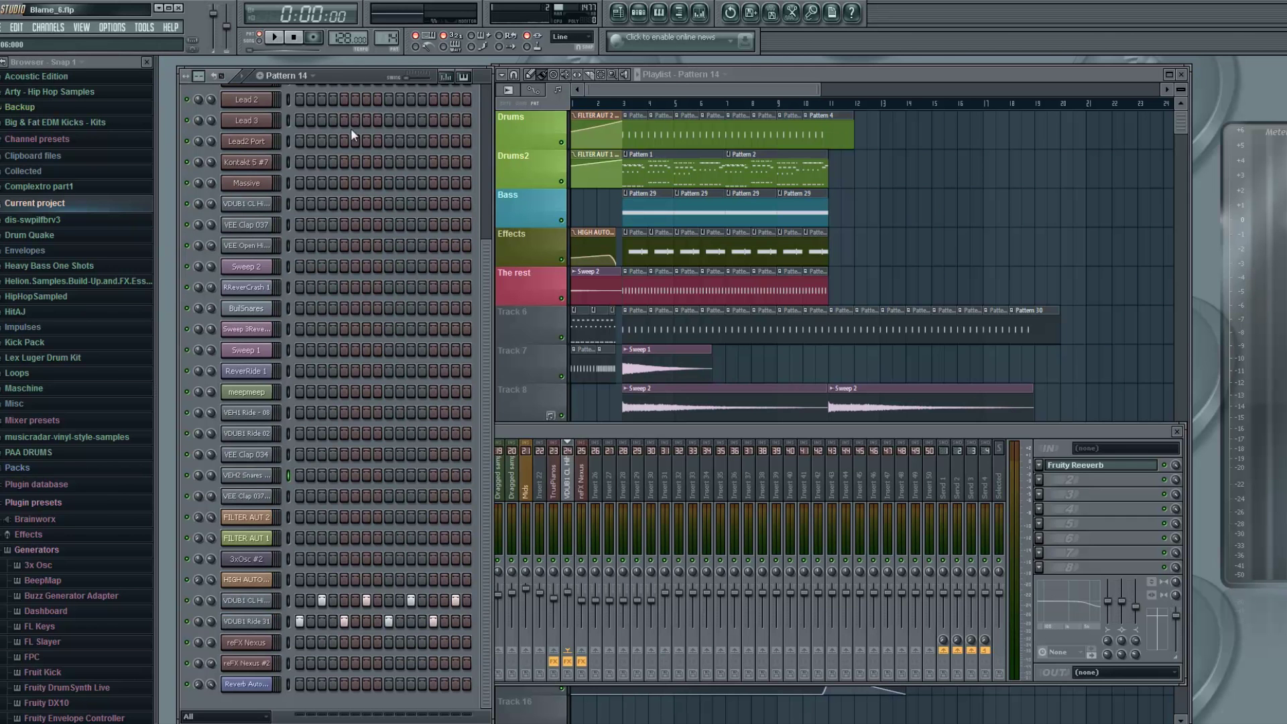
left_click(1174, 464)
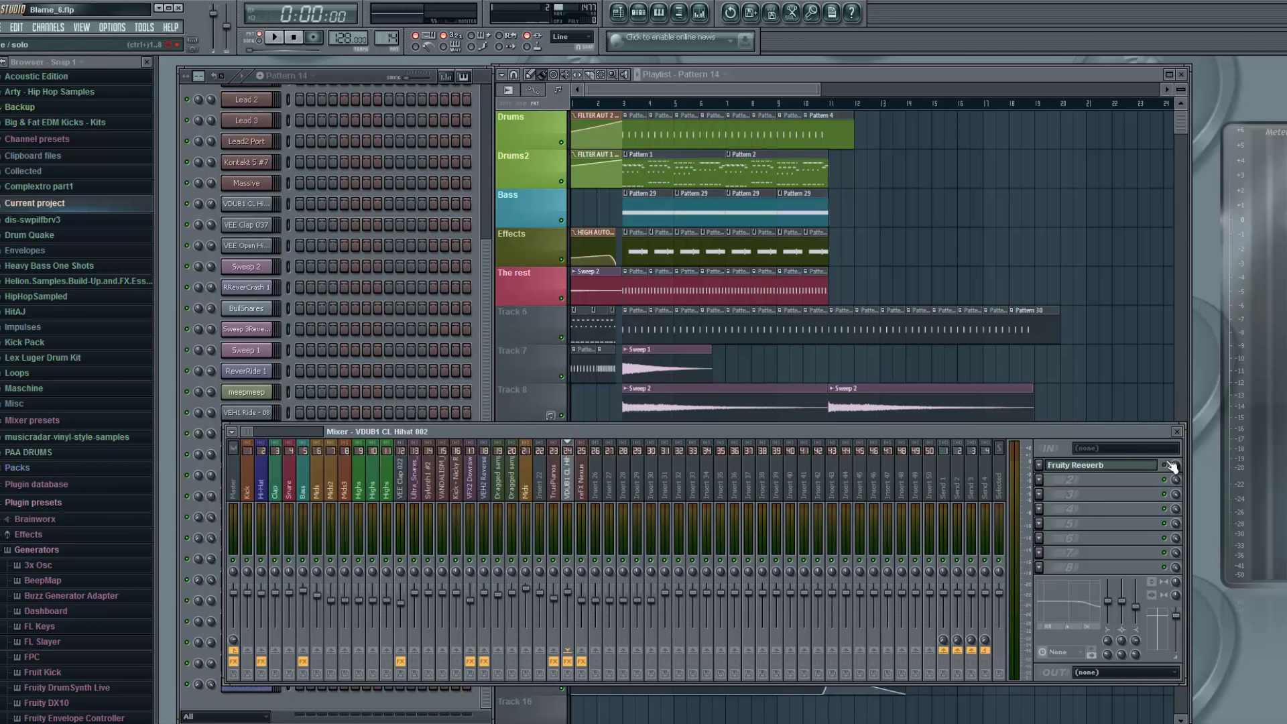
left_click(349, 78)
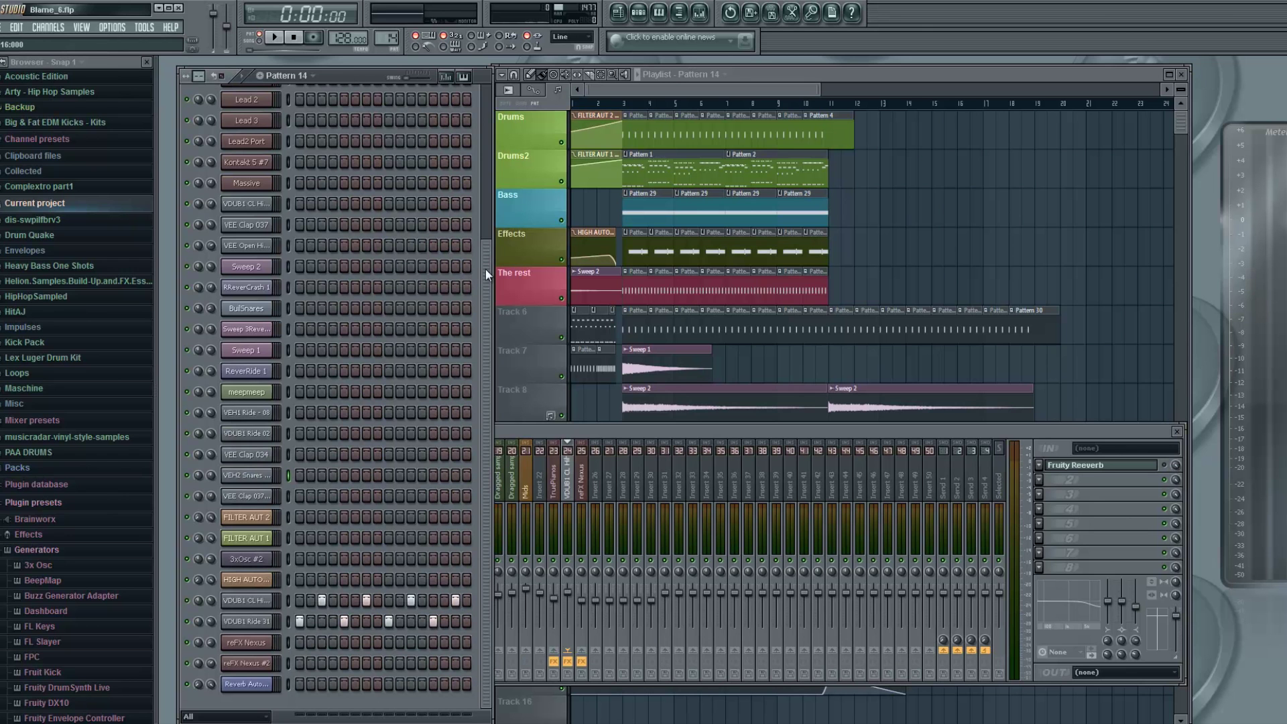
key("space")
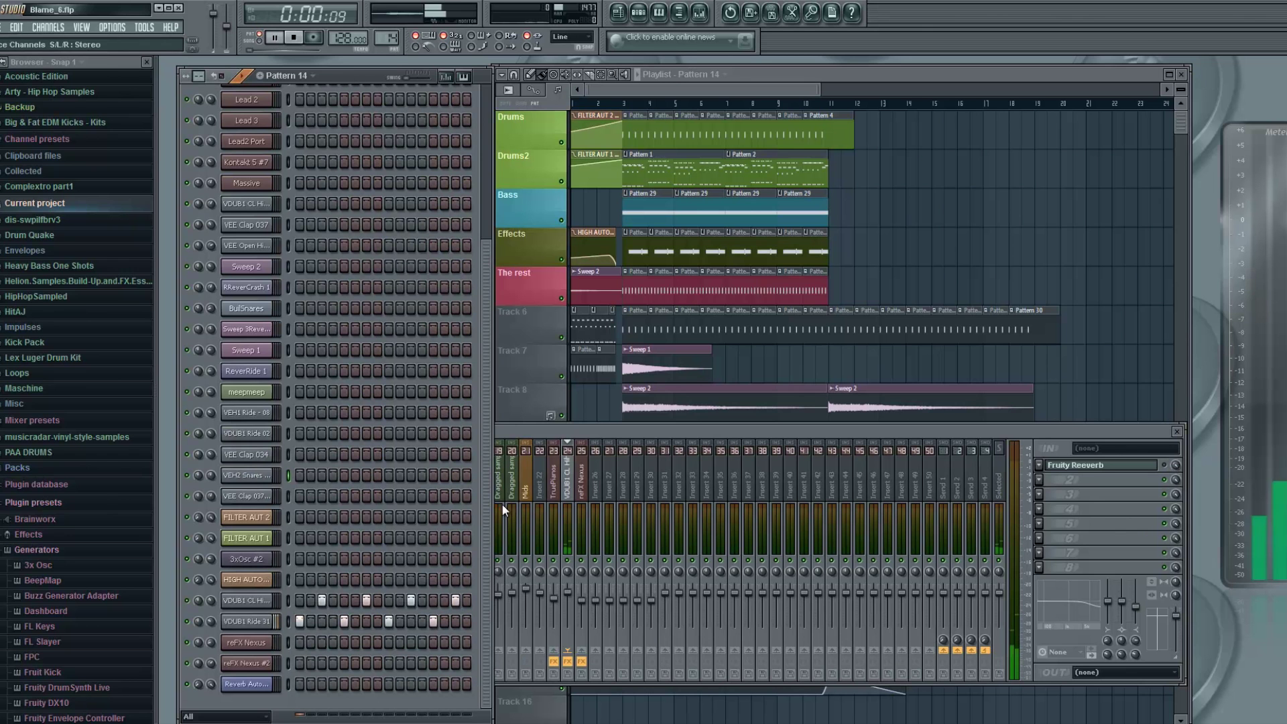
left_click(1170, 471)
left_click(1176, 431)
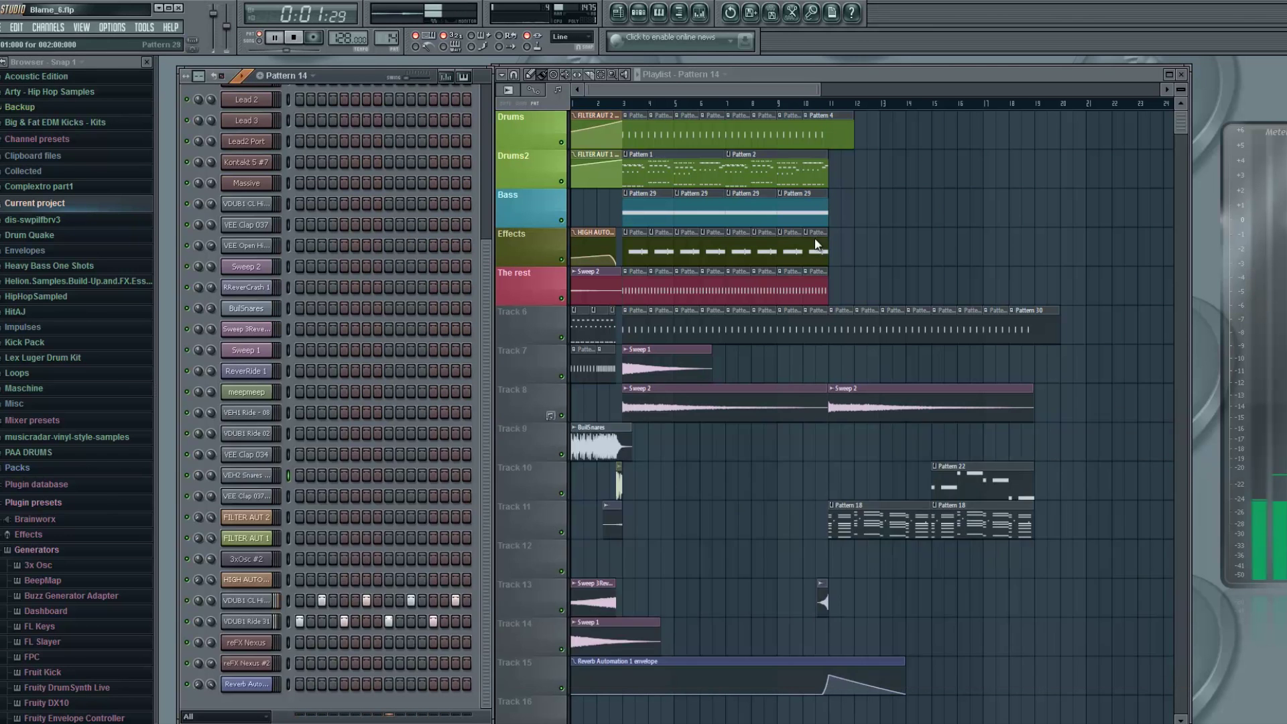
key("space")
Select Pattern 30 from Track 6, show its kick steps in the channel rack and play it briefly with the mixer open.
left_click(635, 328)
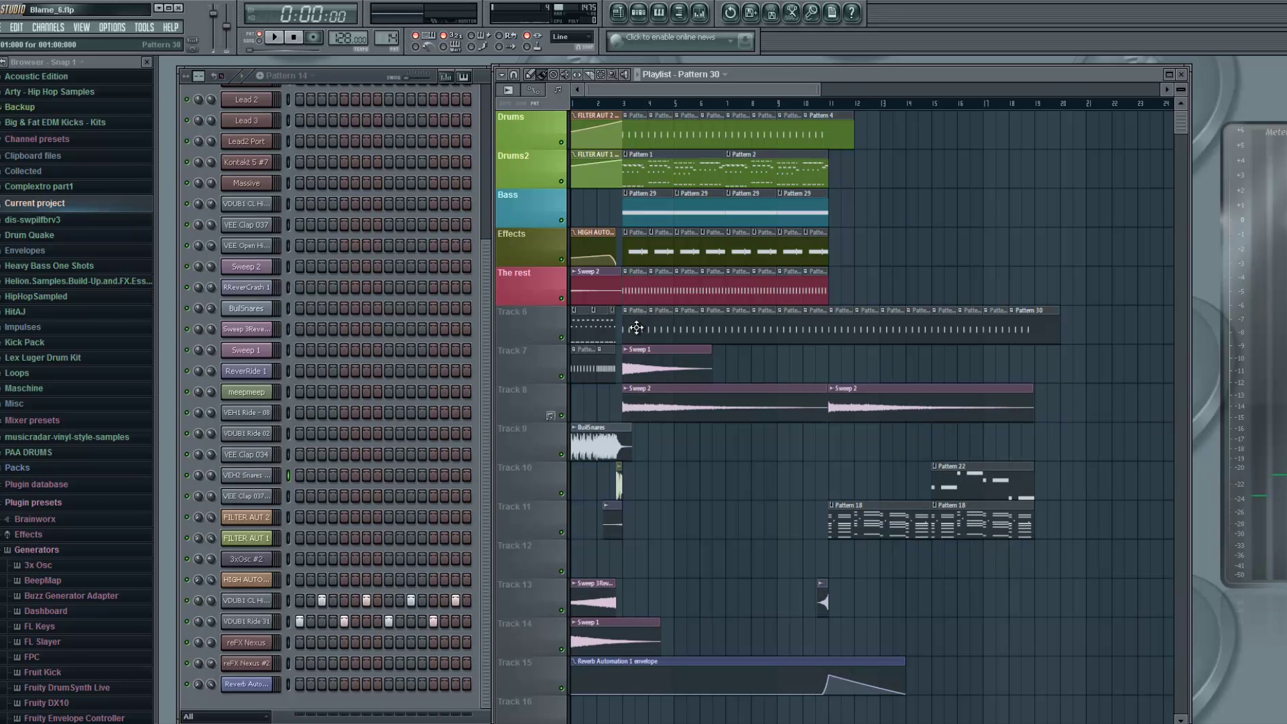
left_click_drag(487, 257, 483, 71)
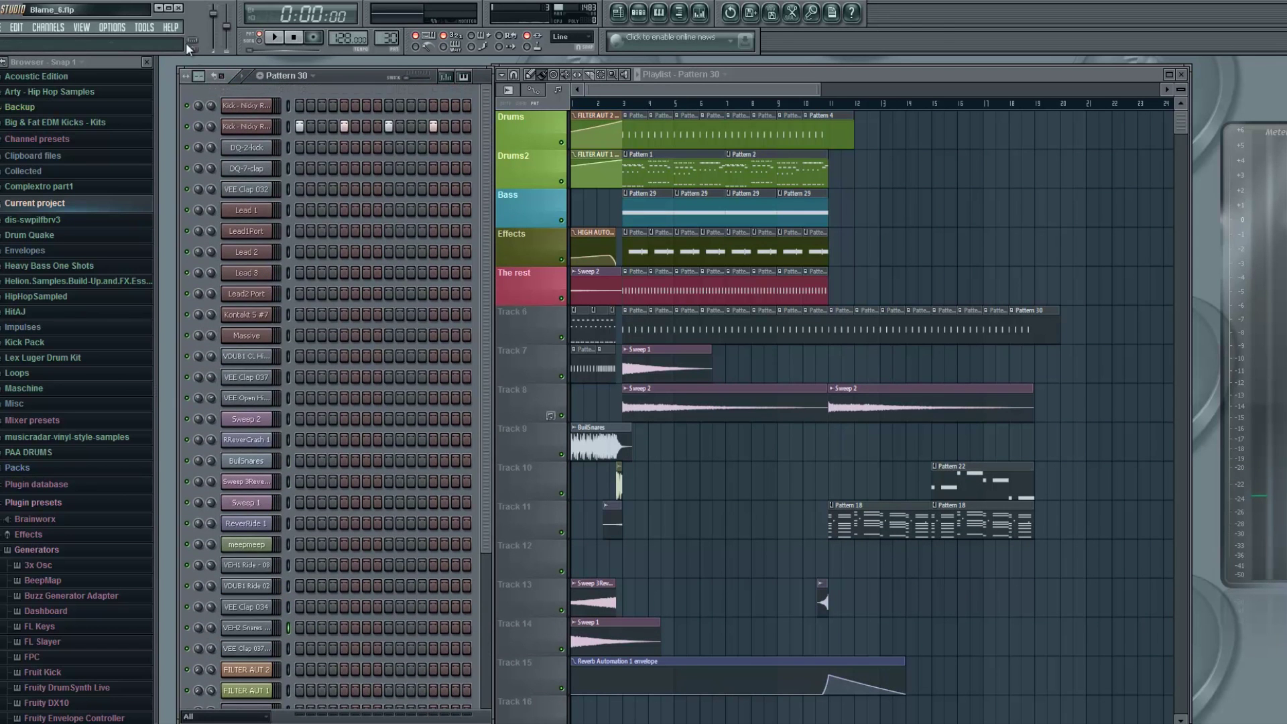
left_click(699, 12)
key("space")
key("space")
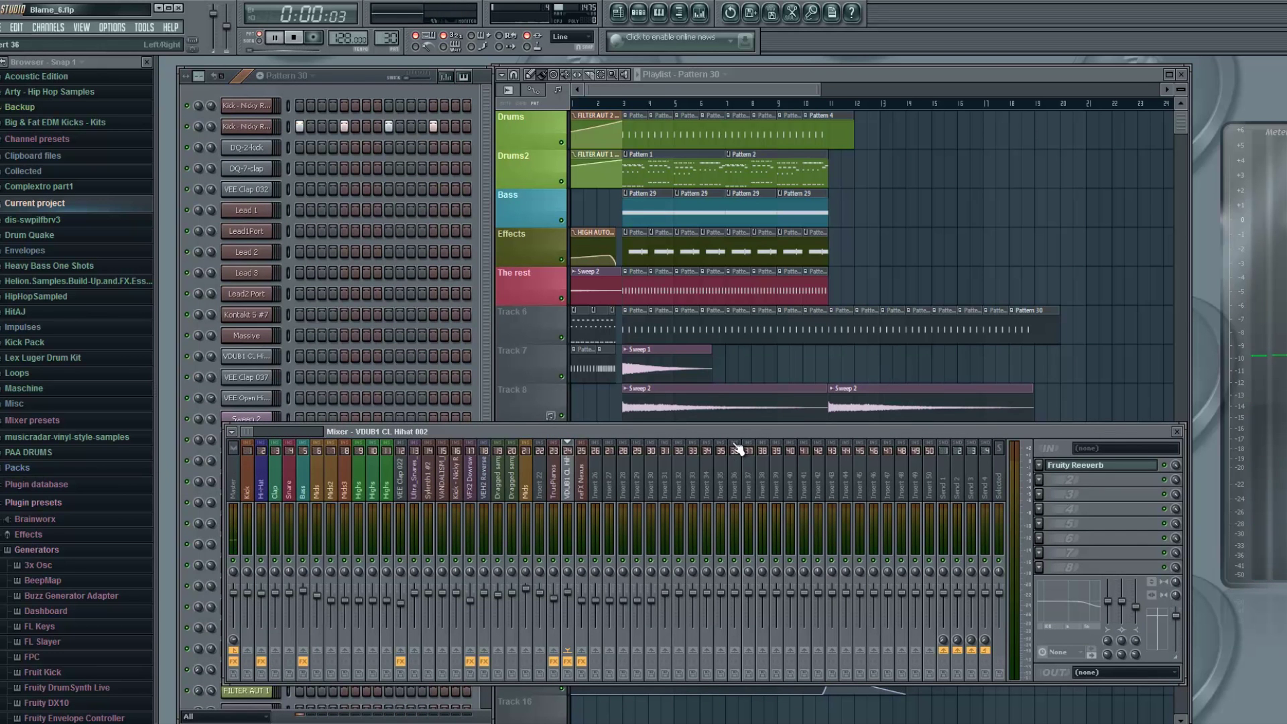
key("F9")
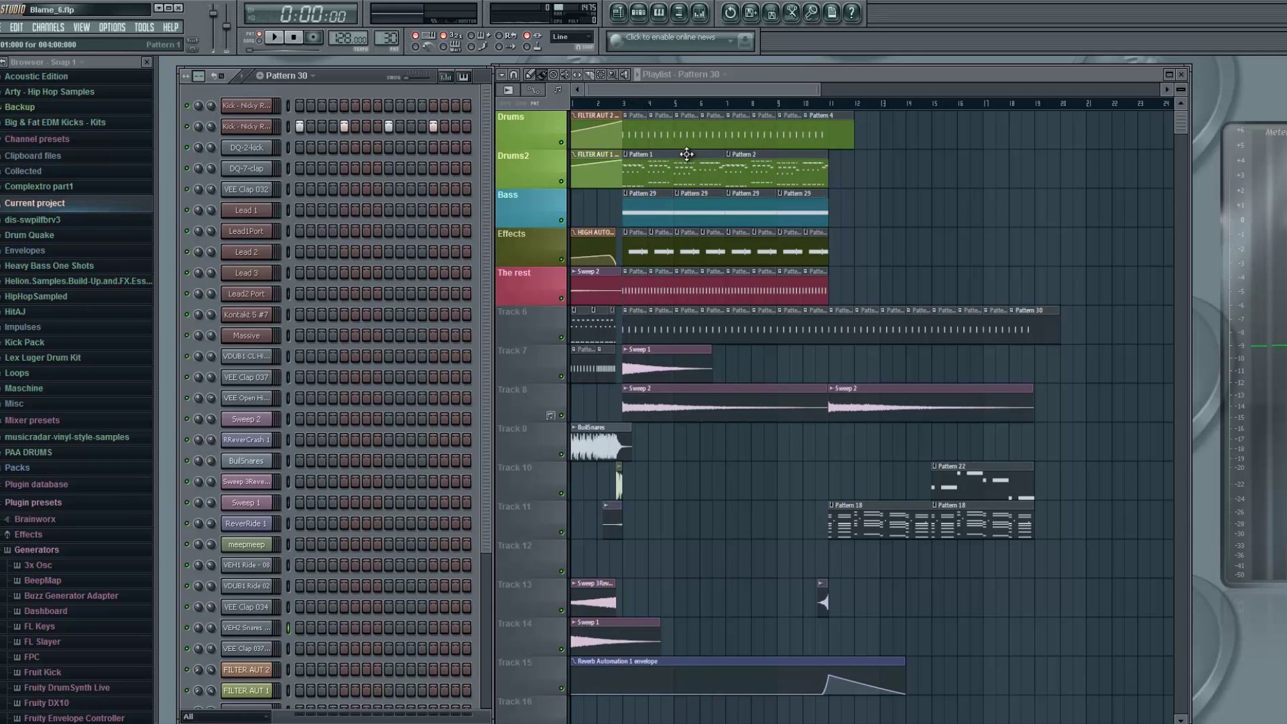
Inspect the channel settings of the Sweep 1 clip on Track 7 and the Sweep 2 clip on Track 8.
double_click(650, 363)
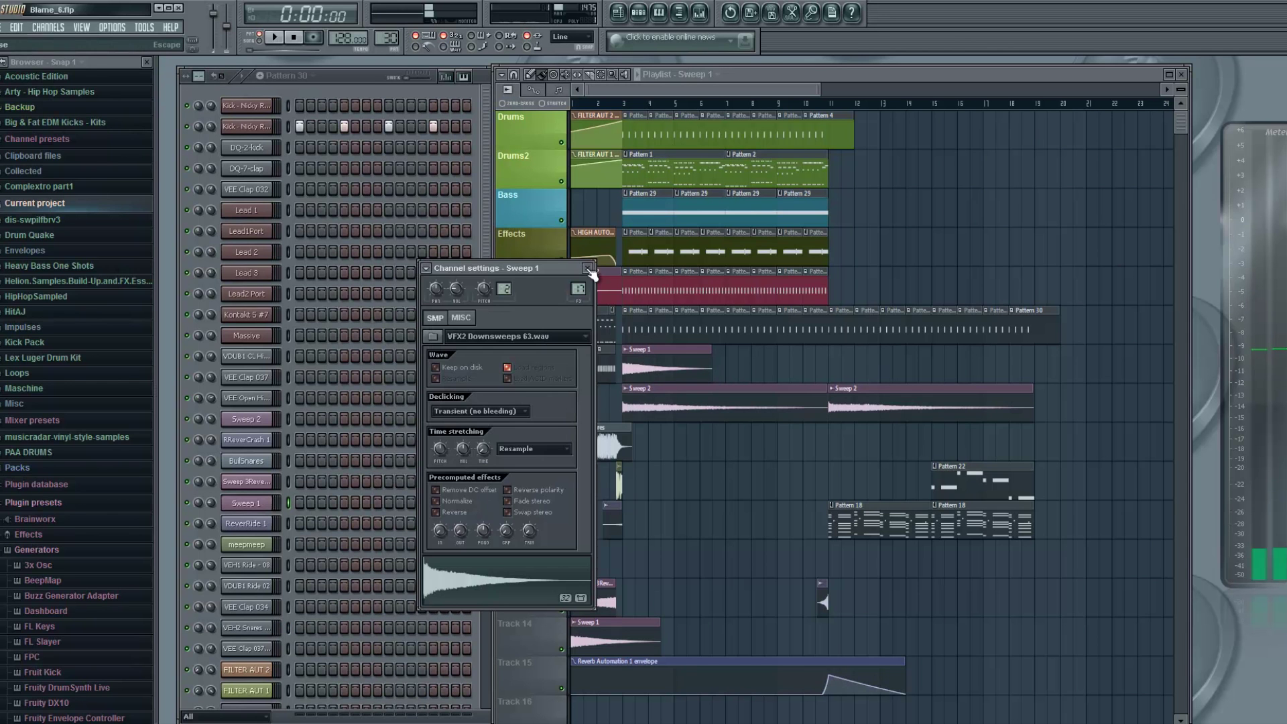
left_click(587, 267)
double_click(653, 403)
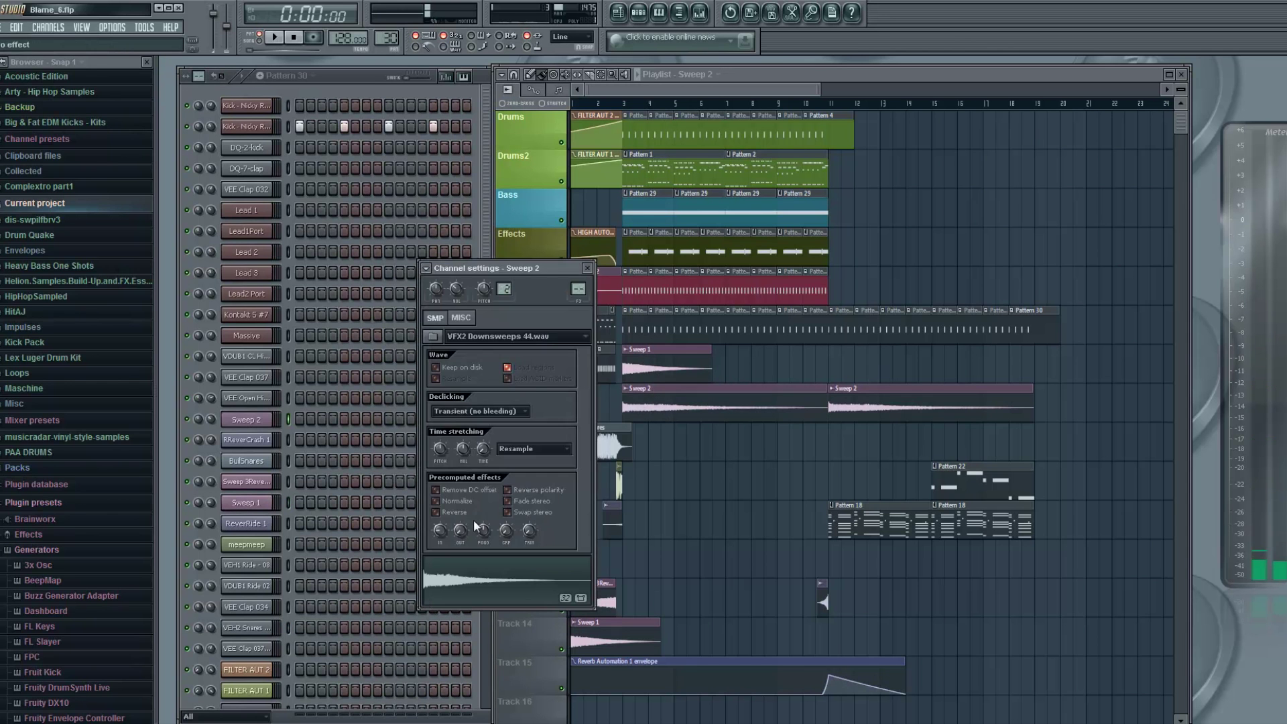
left_click(590, 266)
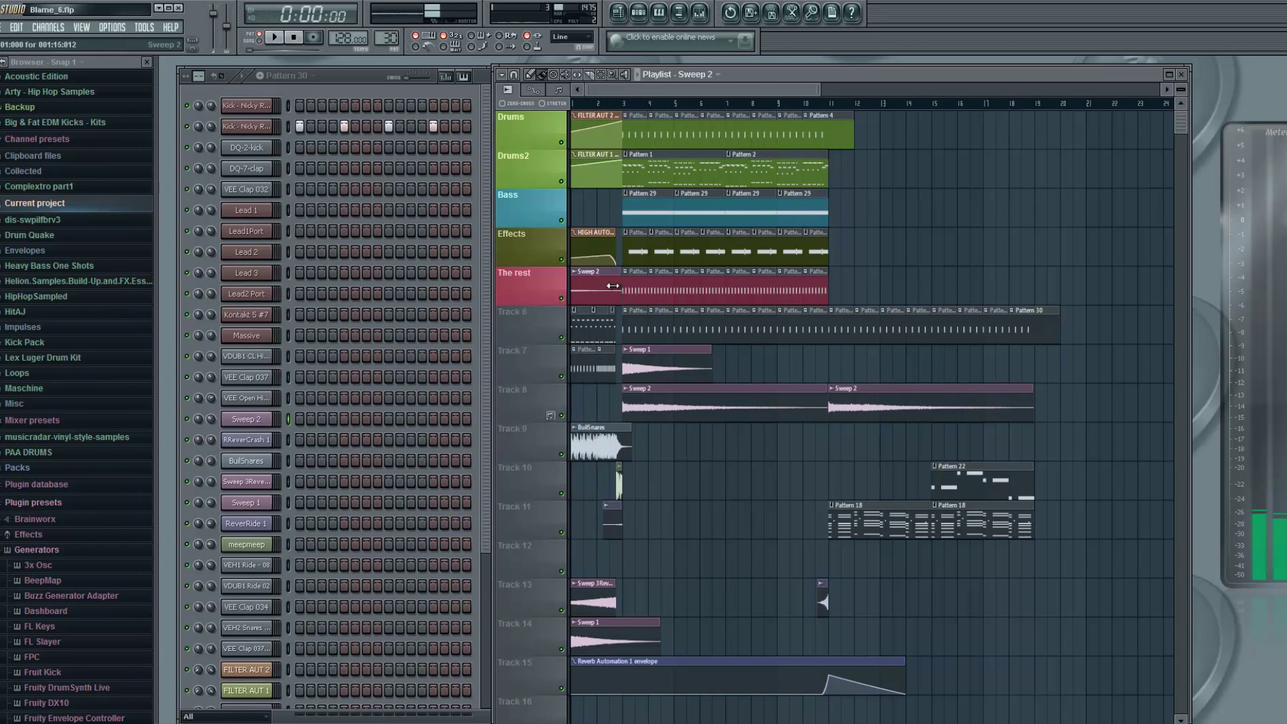
Inspect the channel settings of the Sweep 1 clip on Track 7, and play the arrangement briefly from just before bar 3.
double_click(643, 362)
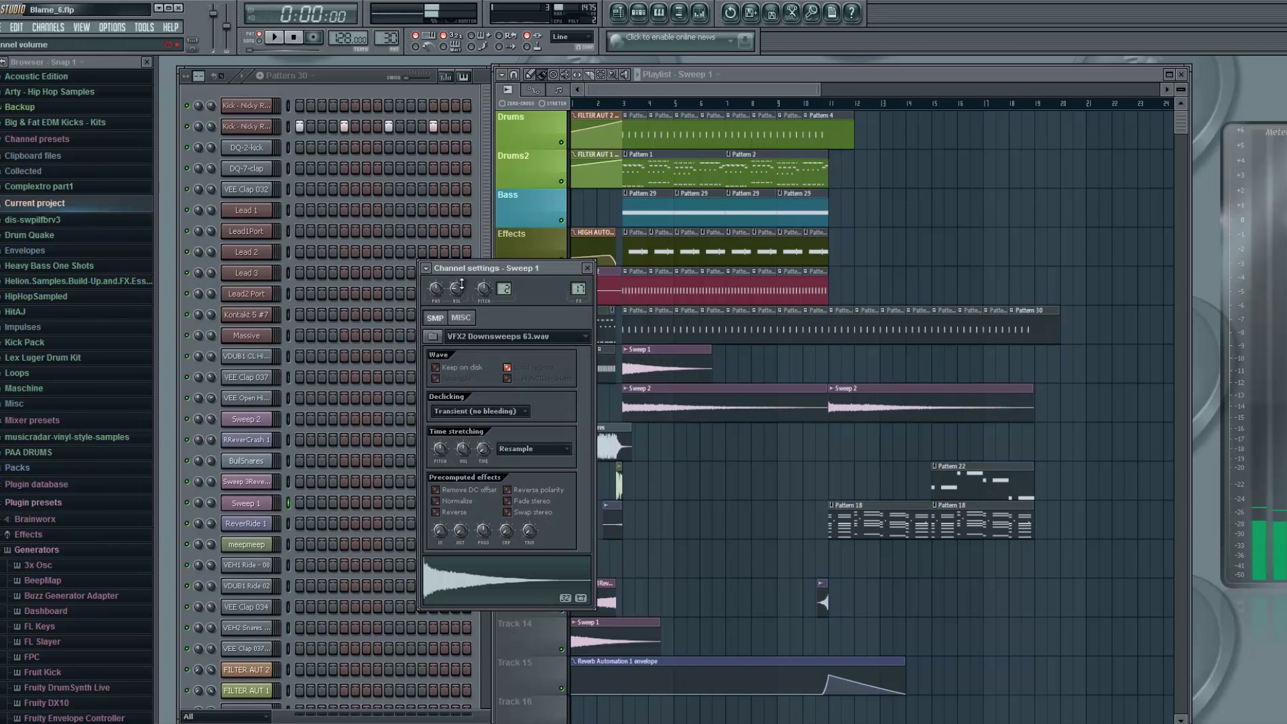
left_click(587, 267)
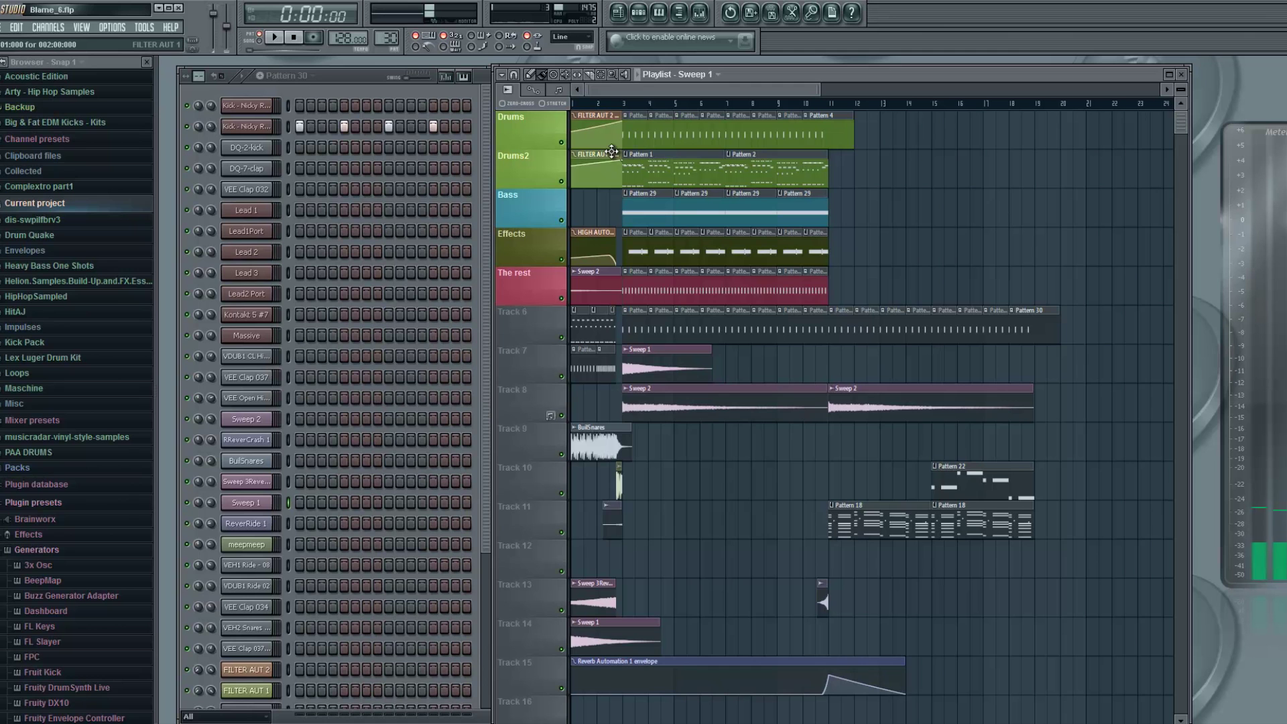
left_click(610, 104)
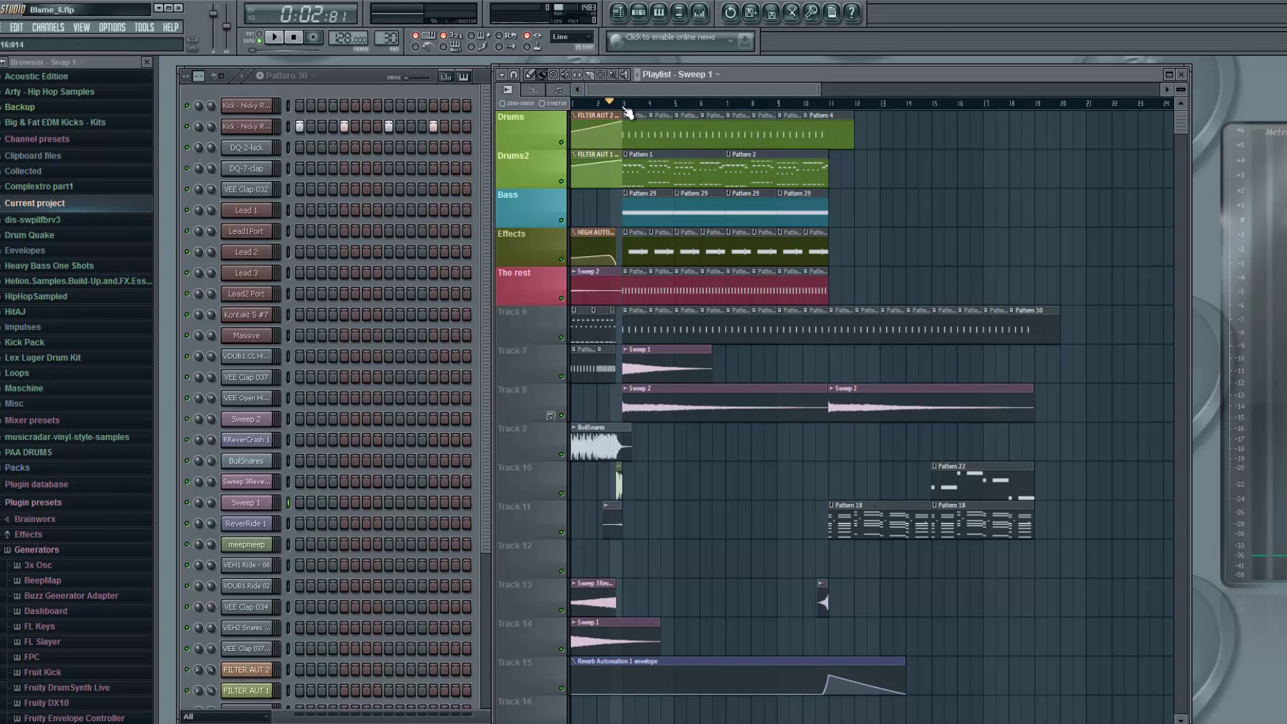
key("space")
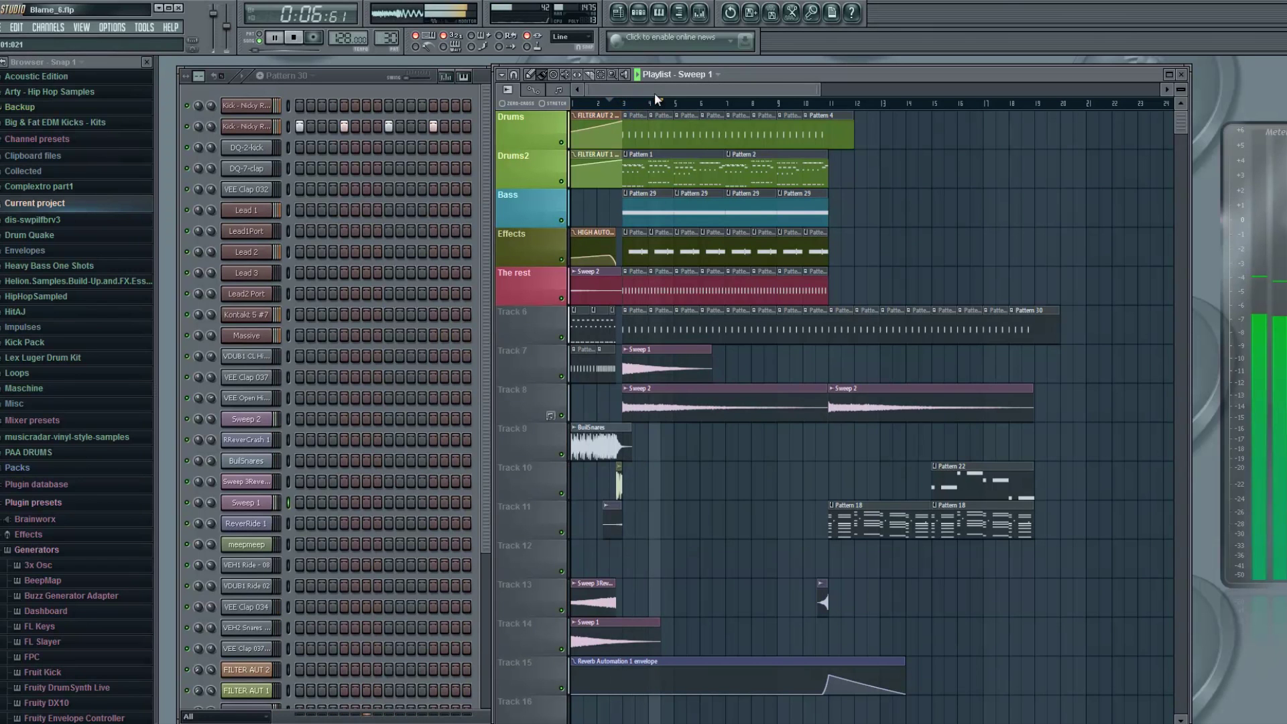
key("space")
Isolate the Lead 1 and Lead 2 channels in Pattern 1 and play them briefly with the mixer open.
key("F7")
key("Escape")
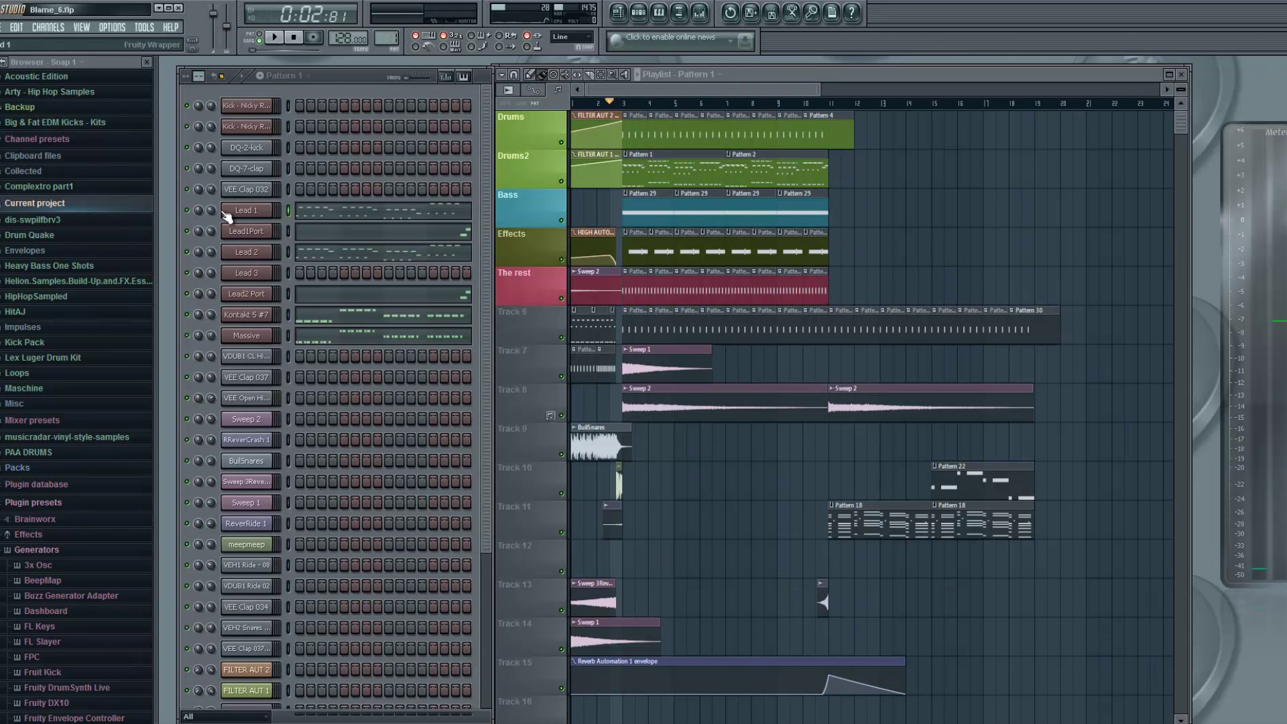
right_click(188, 212)
left_click(205, 219)
left_click(187, 252)
key("space")
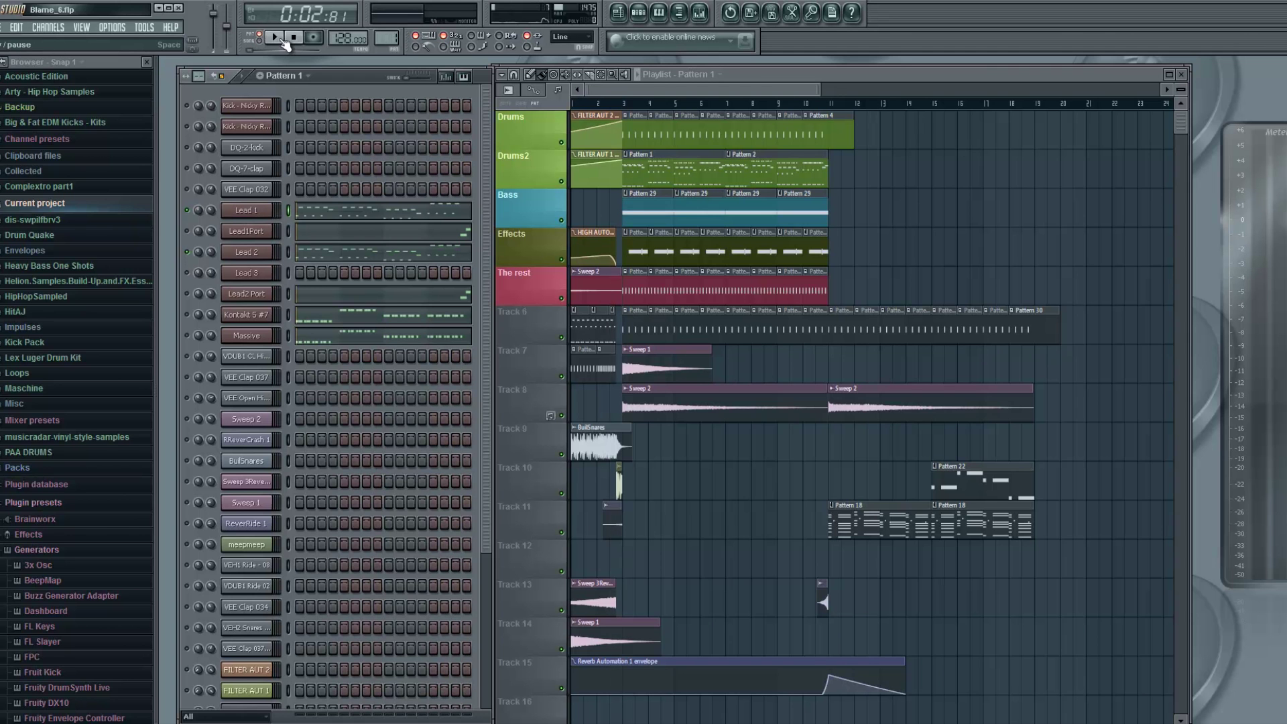
left_click(679, 12)
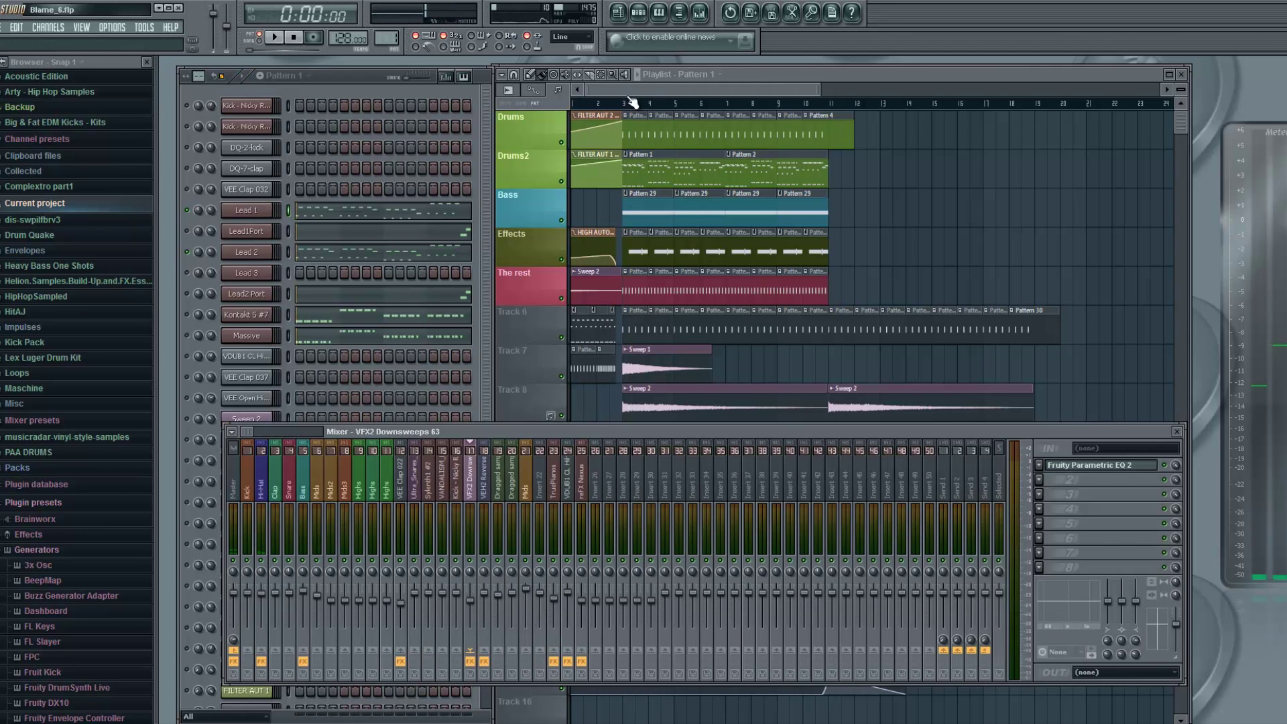
left_click(592, 67)
left_click(275, 37)
left_click(295, 38)
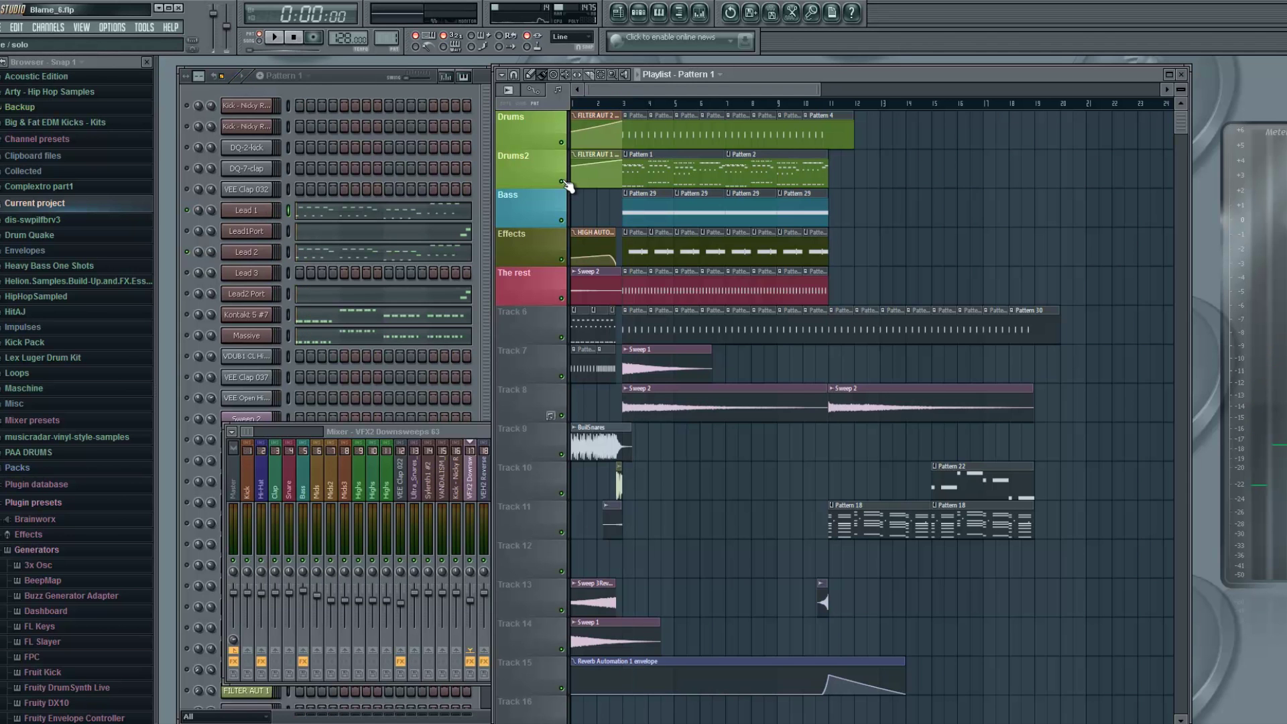
Toggle the Lead 1 solo and the Kontakt 5 #7 channel in the channel rack, and play Pattern 1 with the mixer open.
right_click(186, 209)
left_click(193, 215)
right_click(188, 211)
left_click(193, 217)
left_click(187, 314)
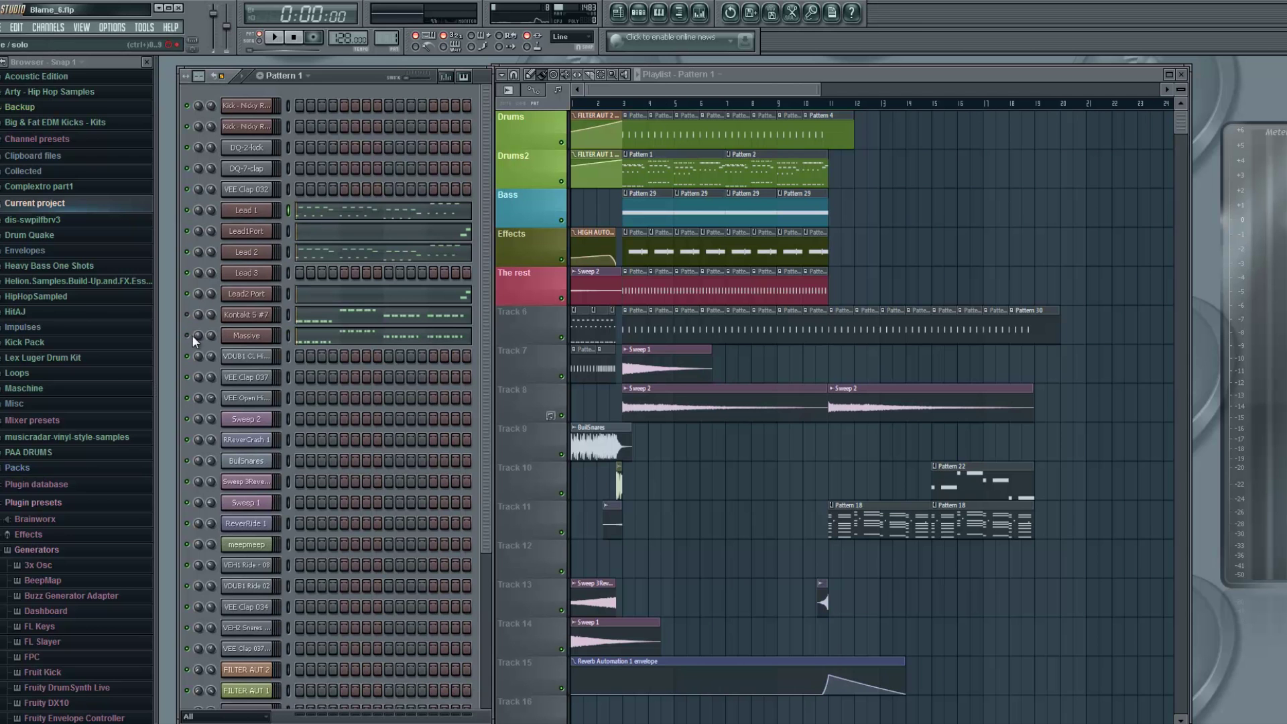
left_click(275, 37)
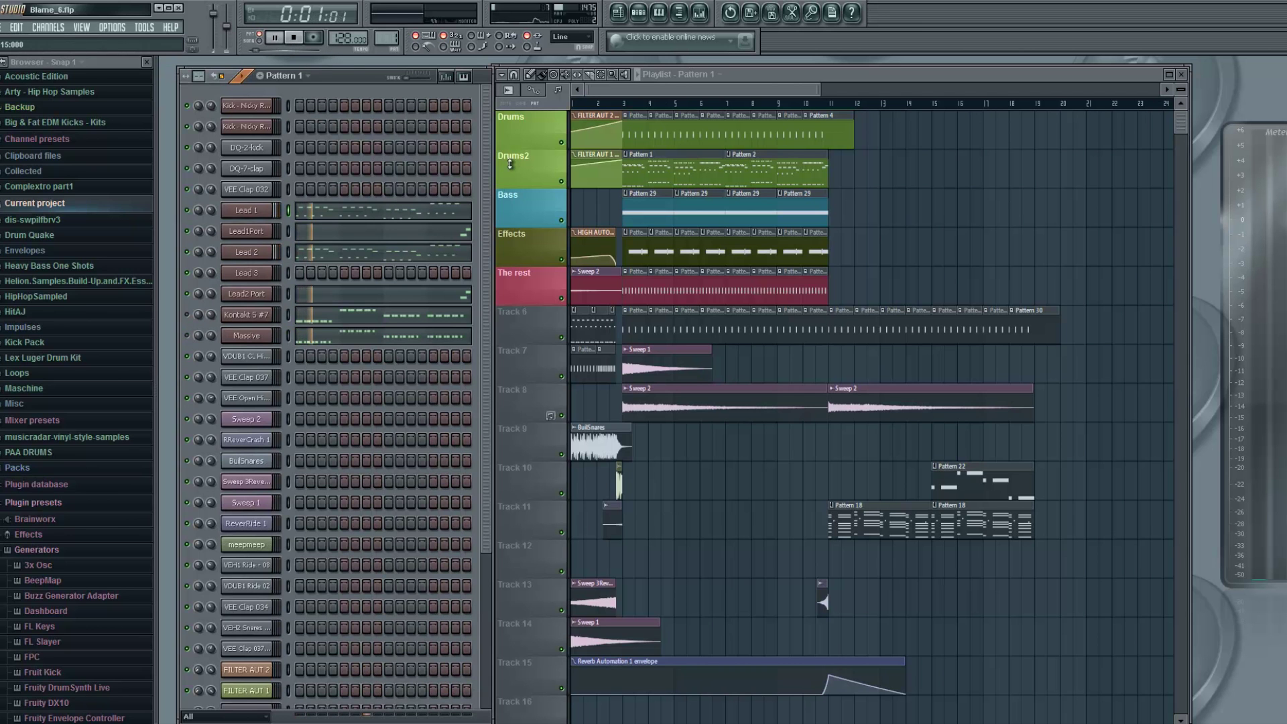
left_click(275, 38)
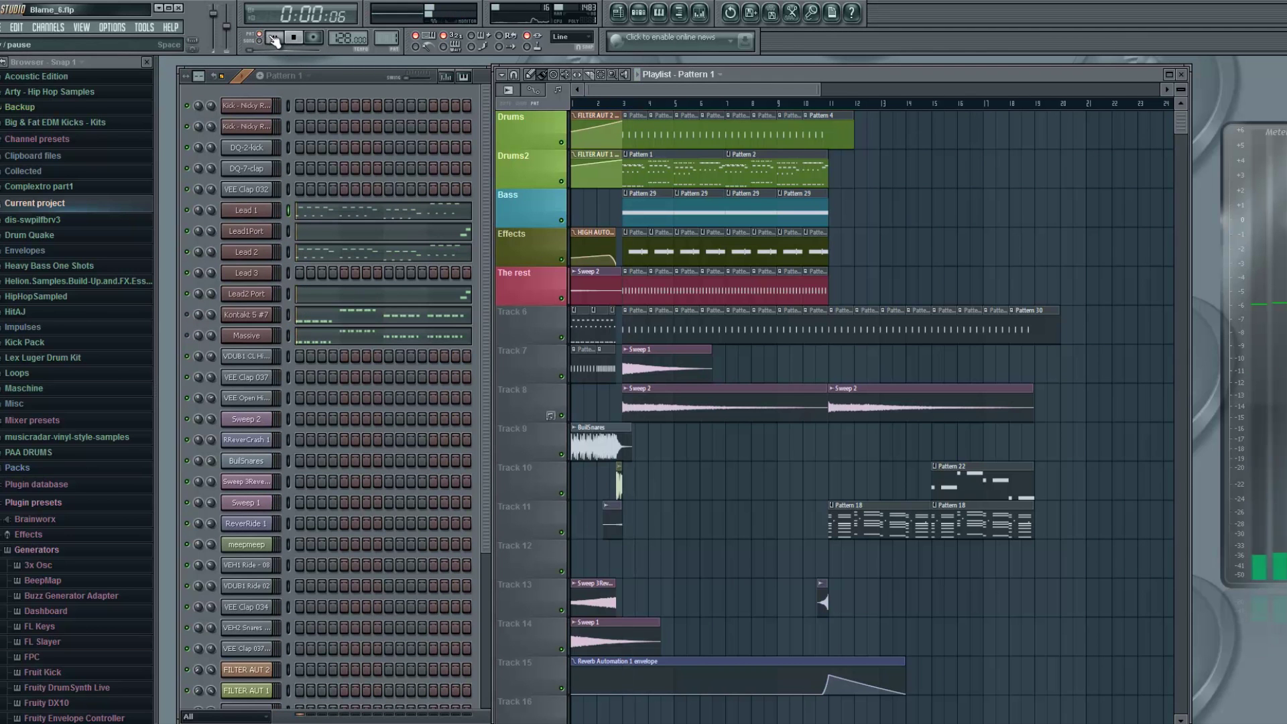
left_click(699, 12)
key("space")
key("space")
Inspect the Gross Beat and first Fruity Reeverb settings on the Hi-Hat mixer track.
left_click(262, 485)
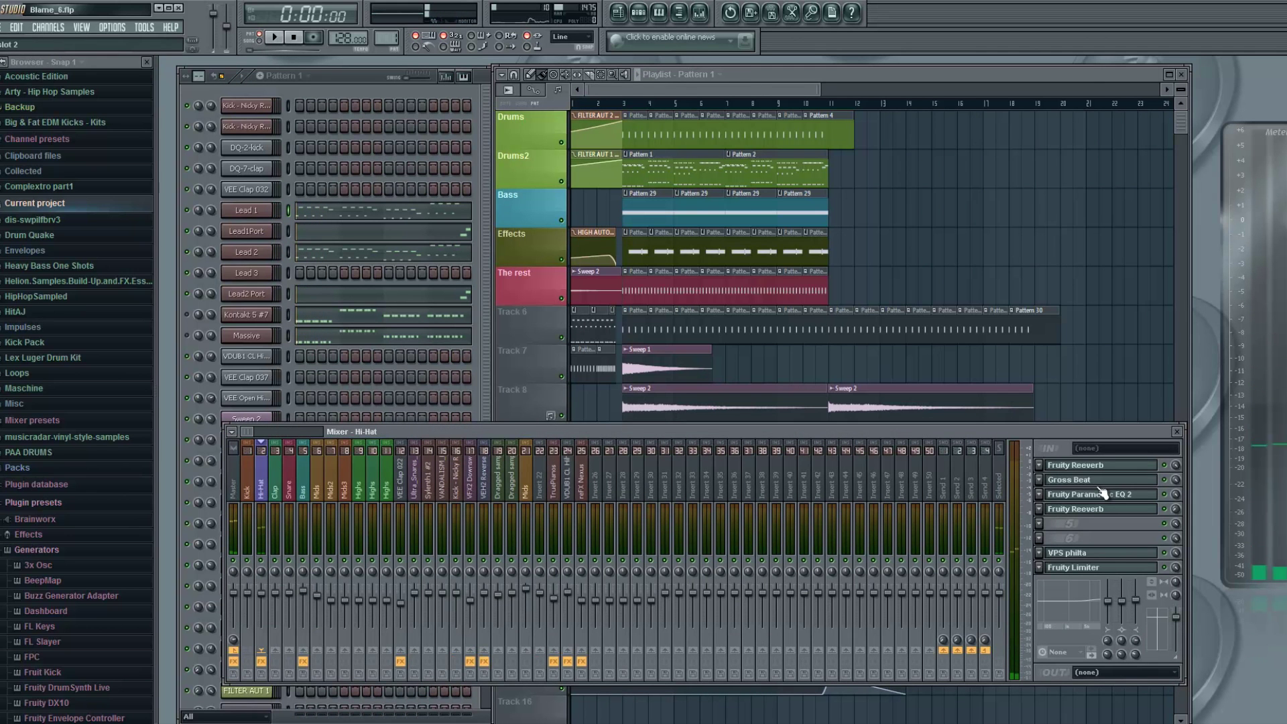
left_click(1122, 479)
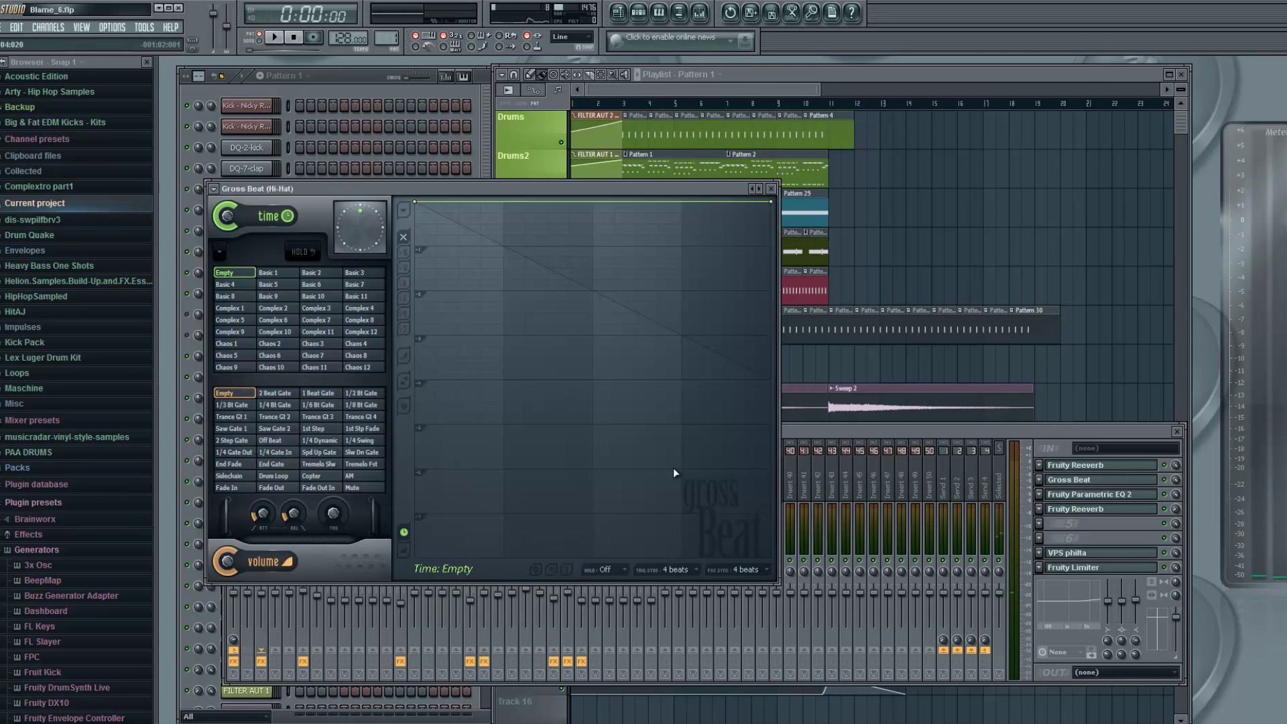
left_click(769, 190)
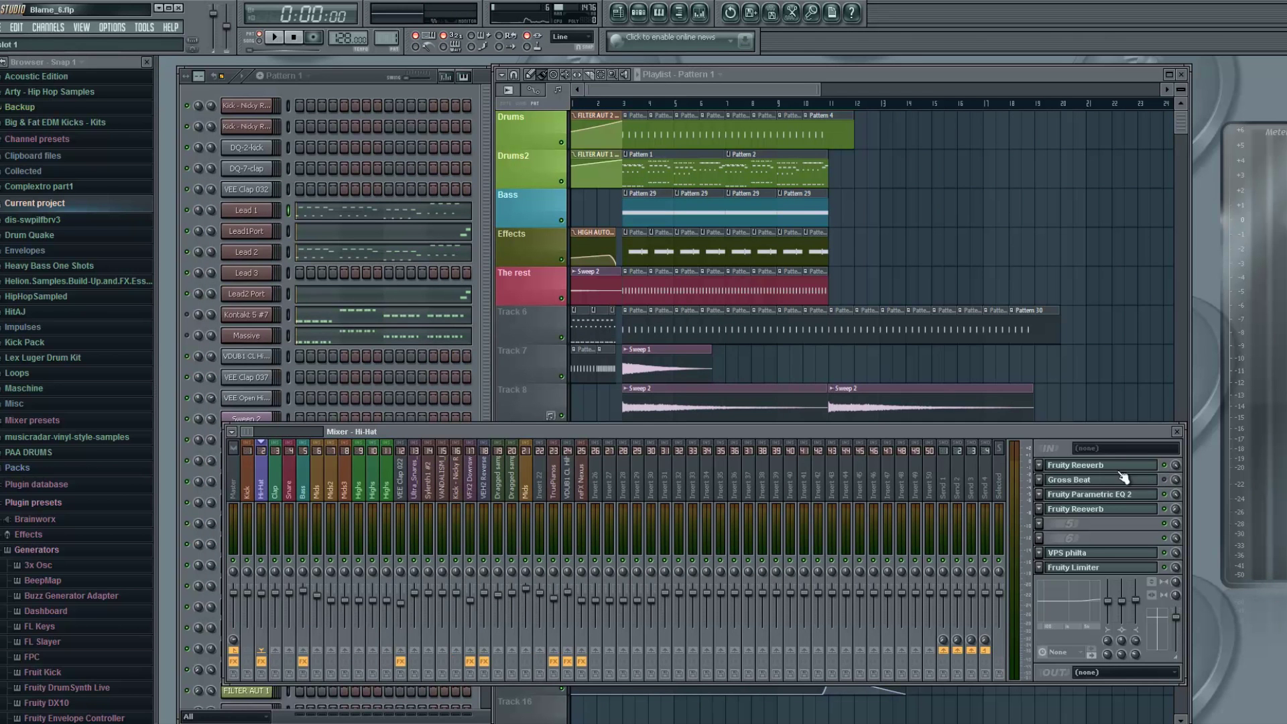
left_click(1093, 464)
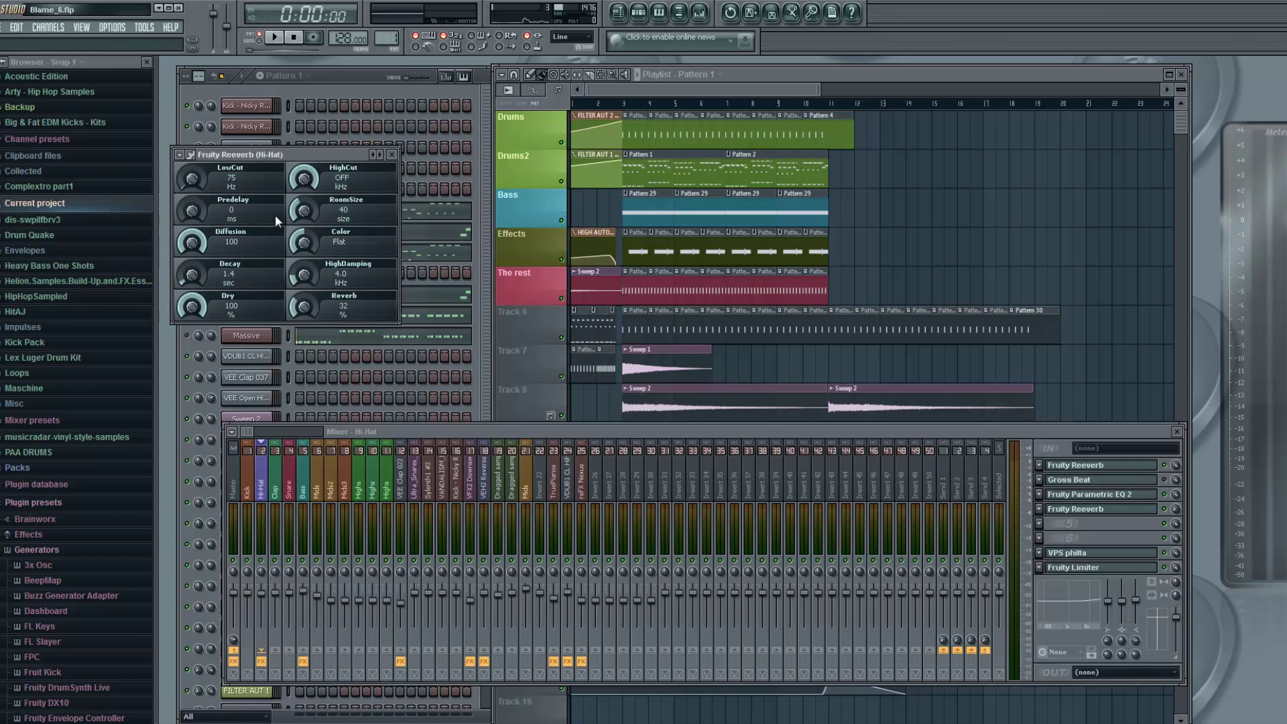
left_click(392, 155)
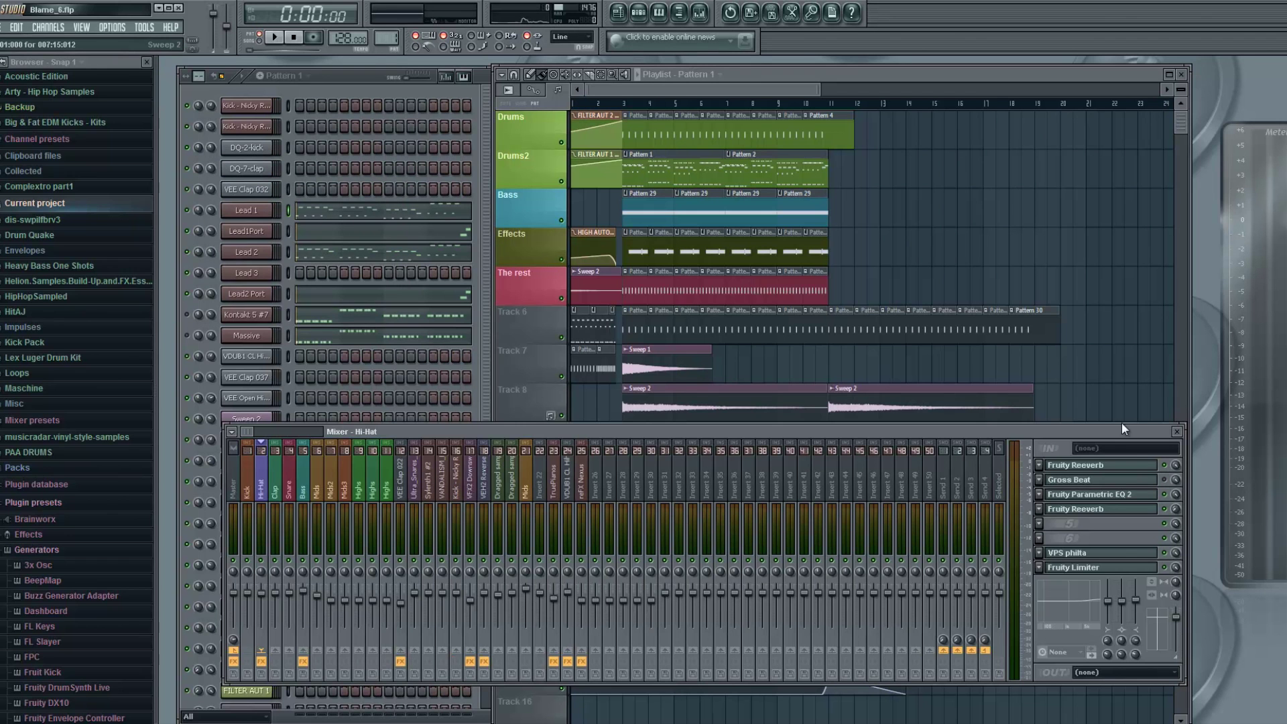
Inspect the Fruity Parametric EQ 2 on the Hi-Hat track and play Pattern 1 while toggling the effect, then close it.
left_click(1133, 495)
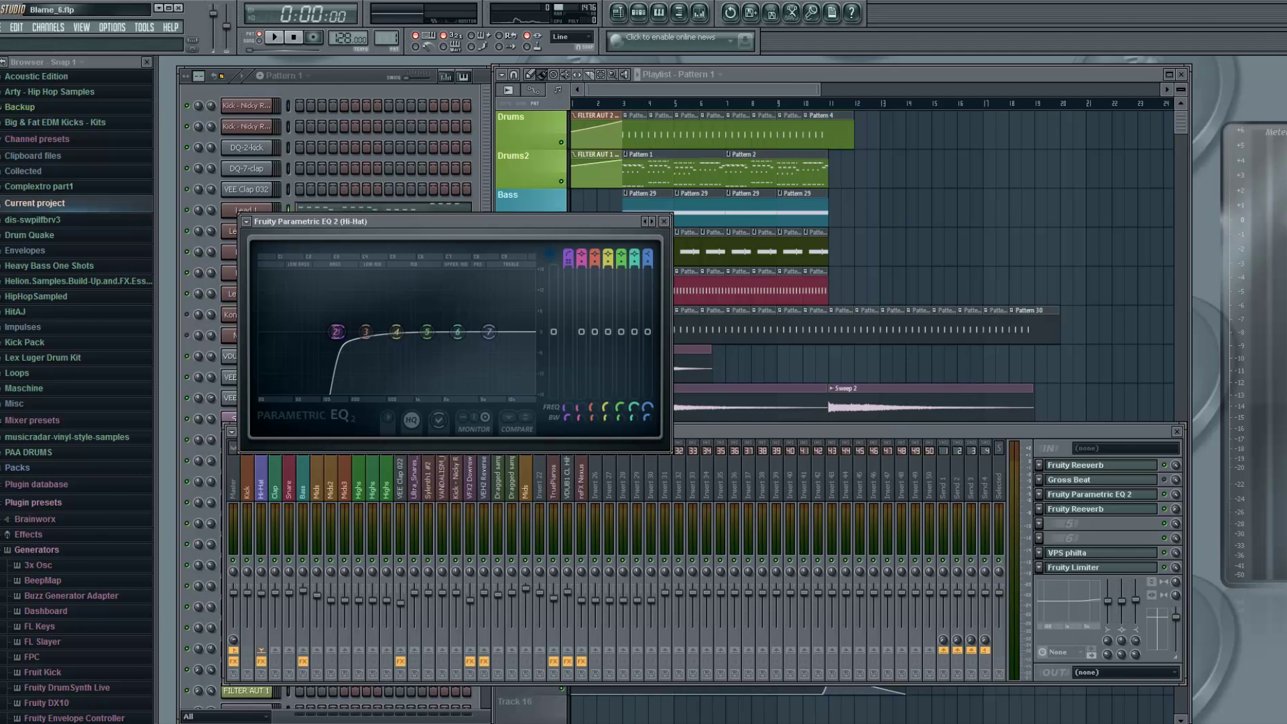
left_click(489, 723)
left_click(1280, 634)
left_click(1171, 501)
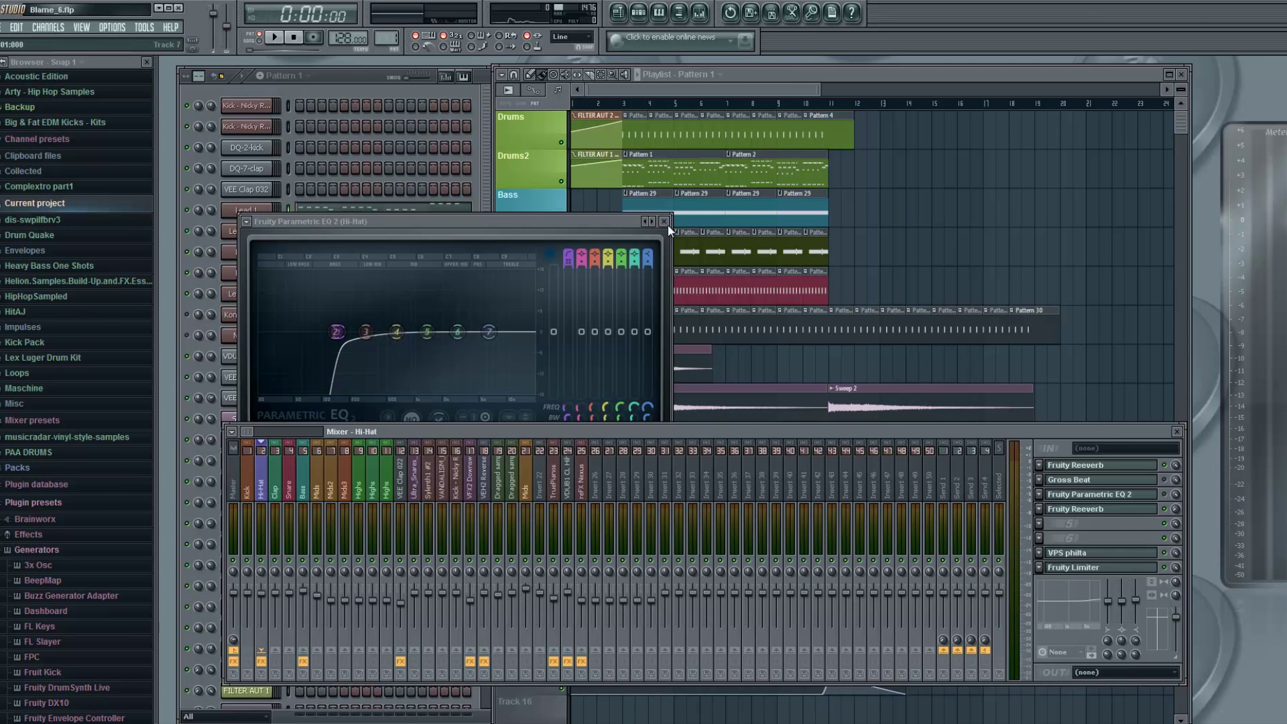
left_click(273, 37)
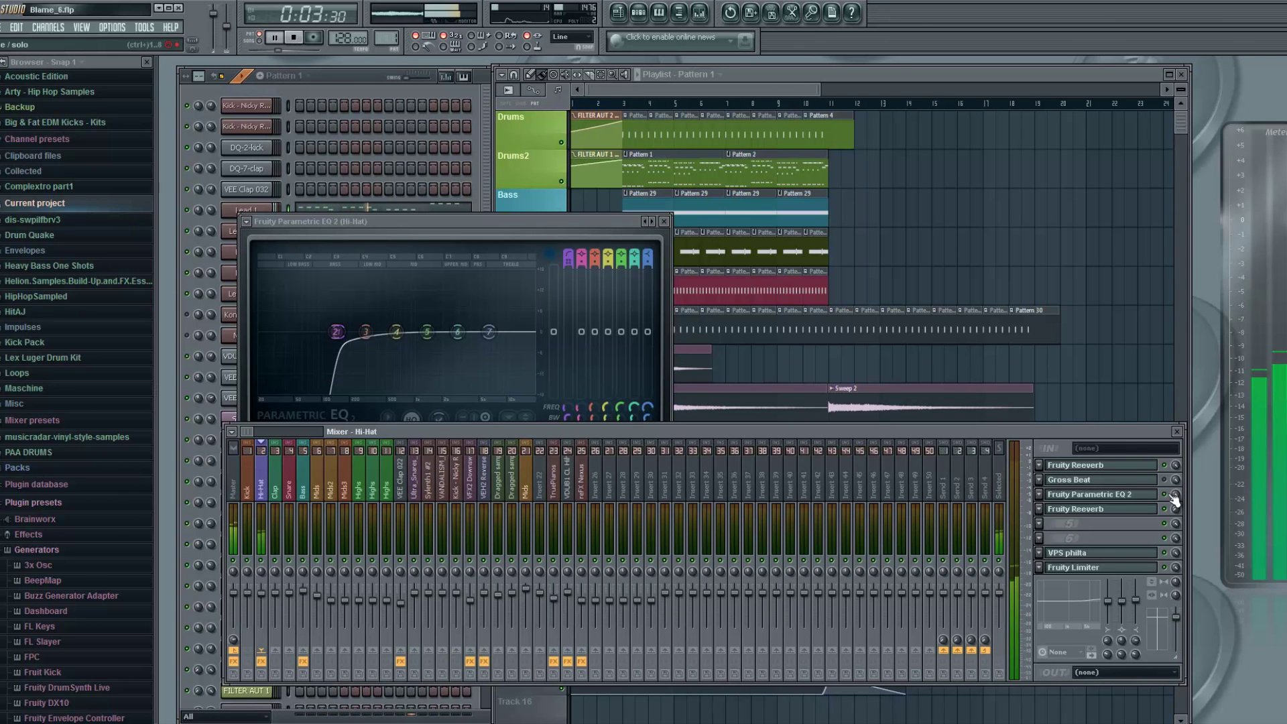
left_click(1166, 494)
left_click(294, 37)
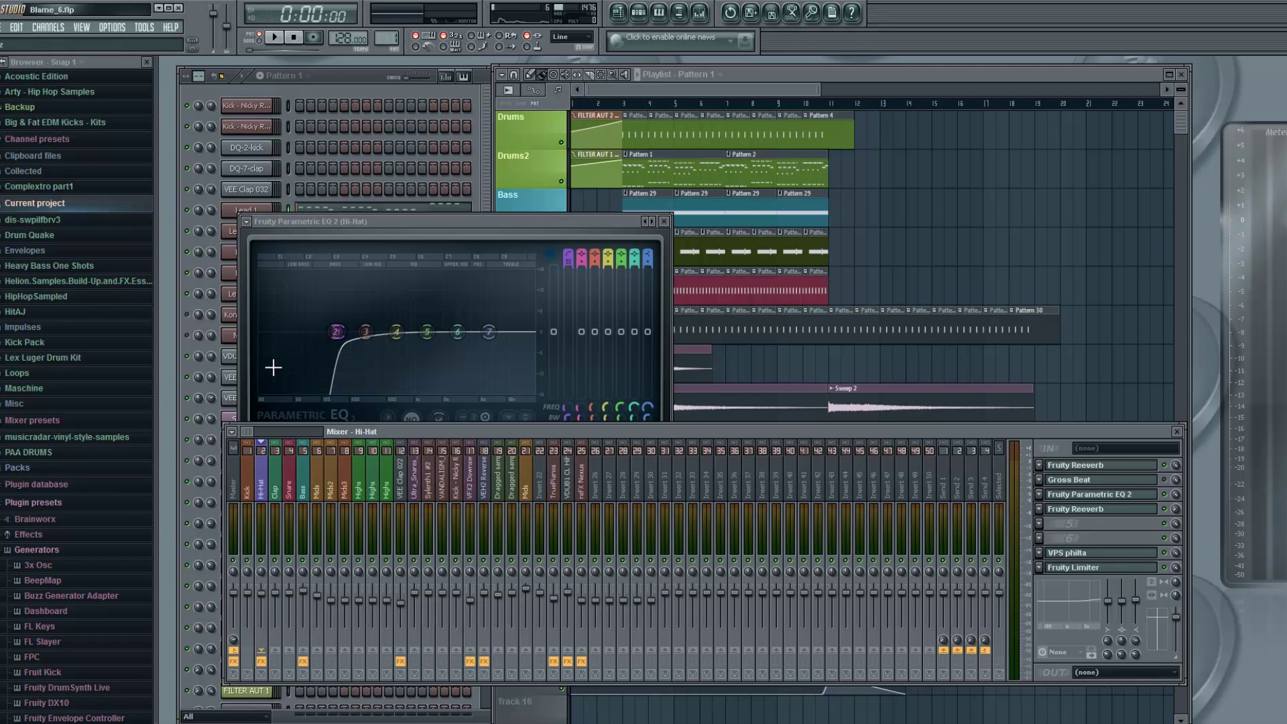
left_click(679, 241)
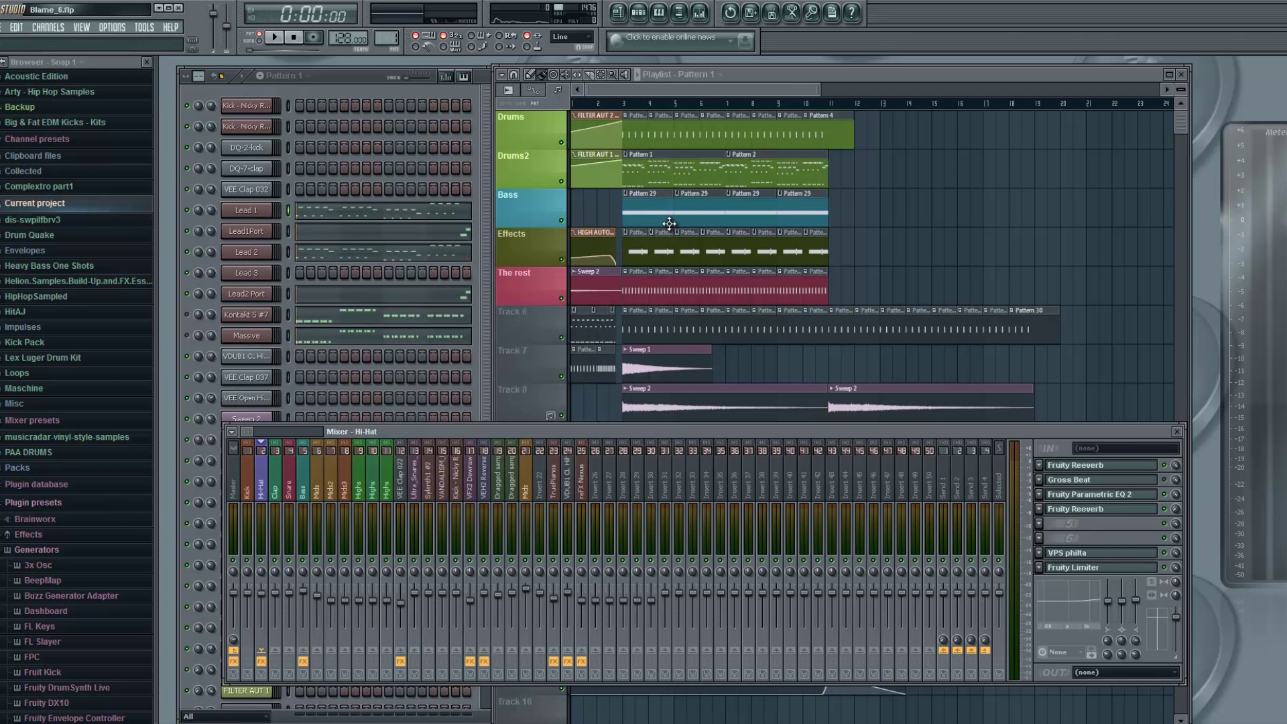
left_click(1143, 522)
left_click(494, 255)
left_click(791, 91)
left_click_drag(790, 90, 580, 86)
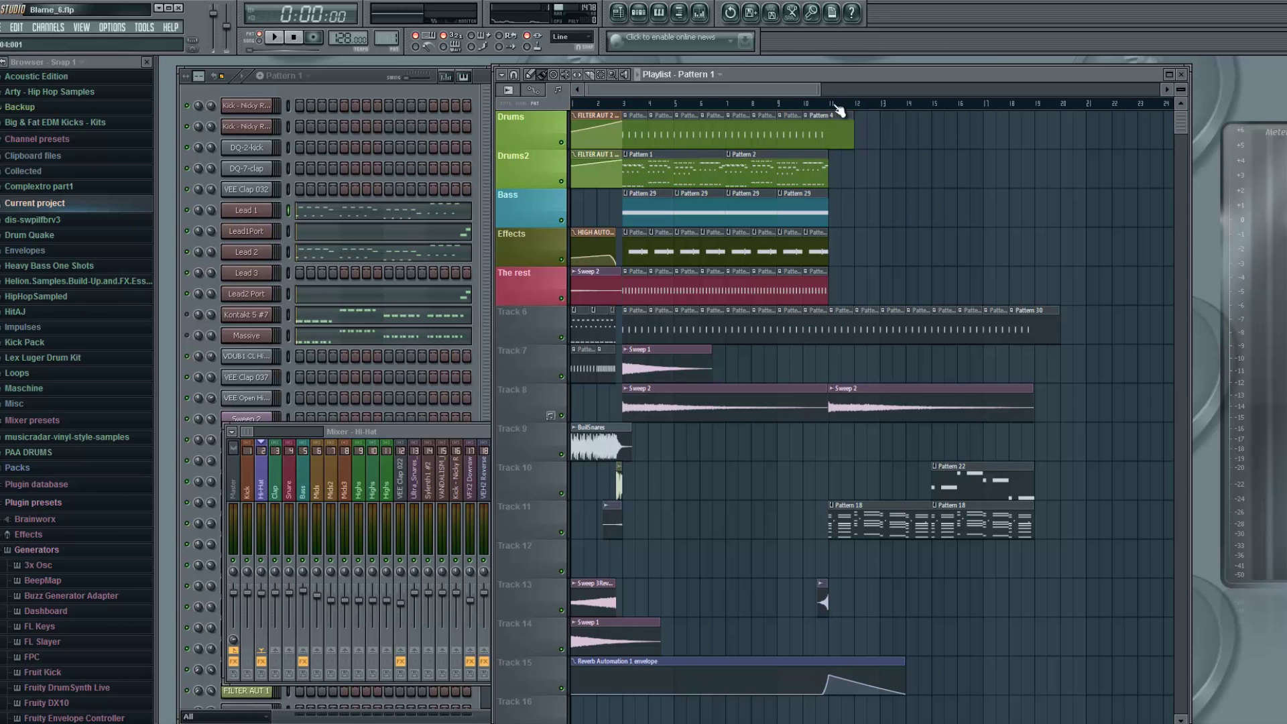
left_click(705, 14)
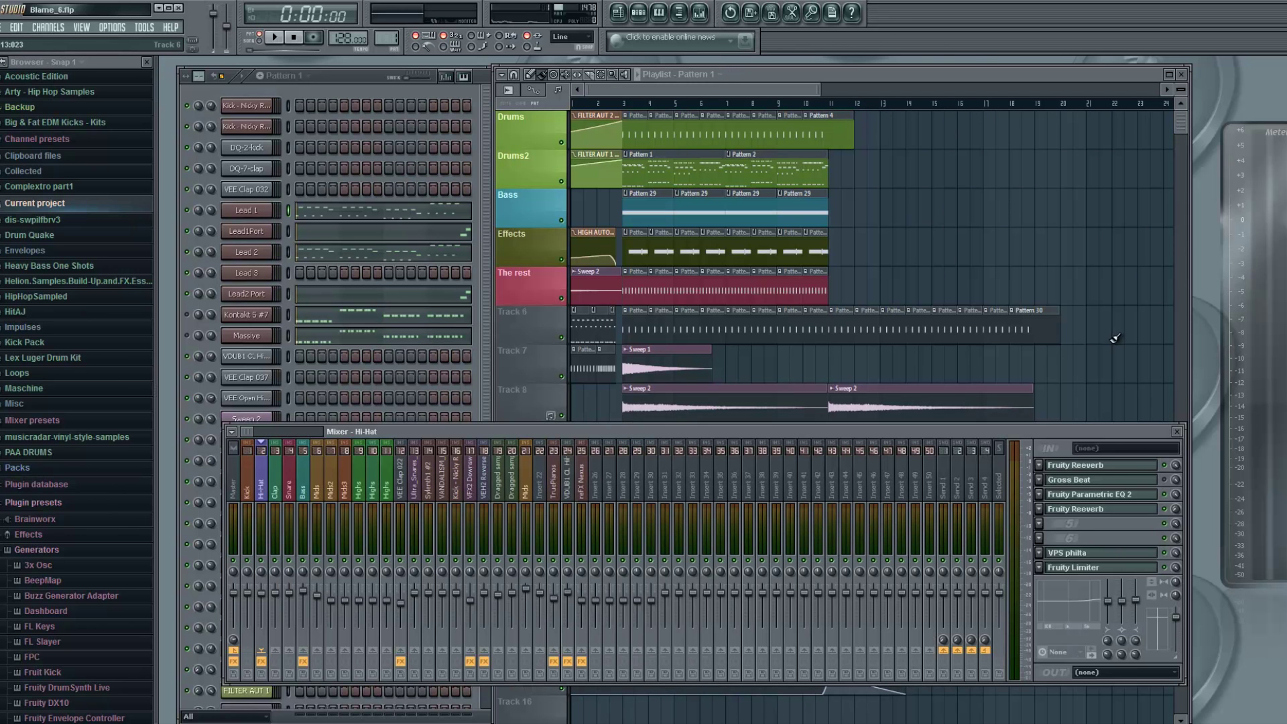
Review the Fruity Parametric EQ 2 again and inspect the VPS philta filter settings on the Hi-Hat track.
left_click(1121, 496)
left_click(670, 217)
left_click(1097, 552)
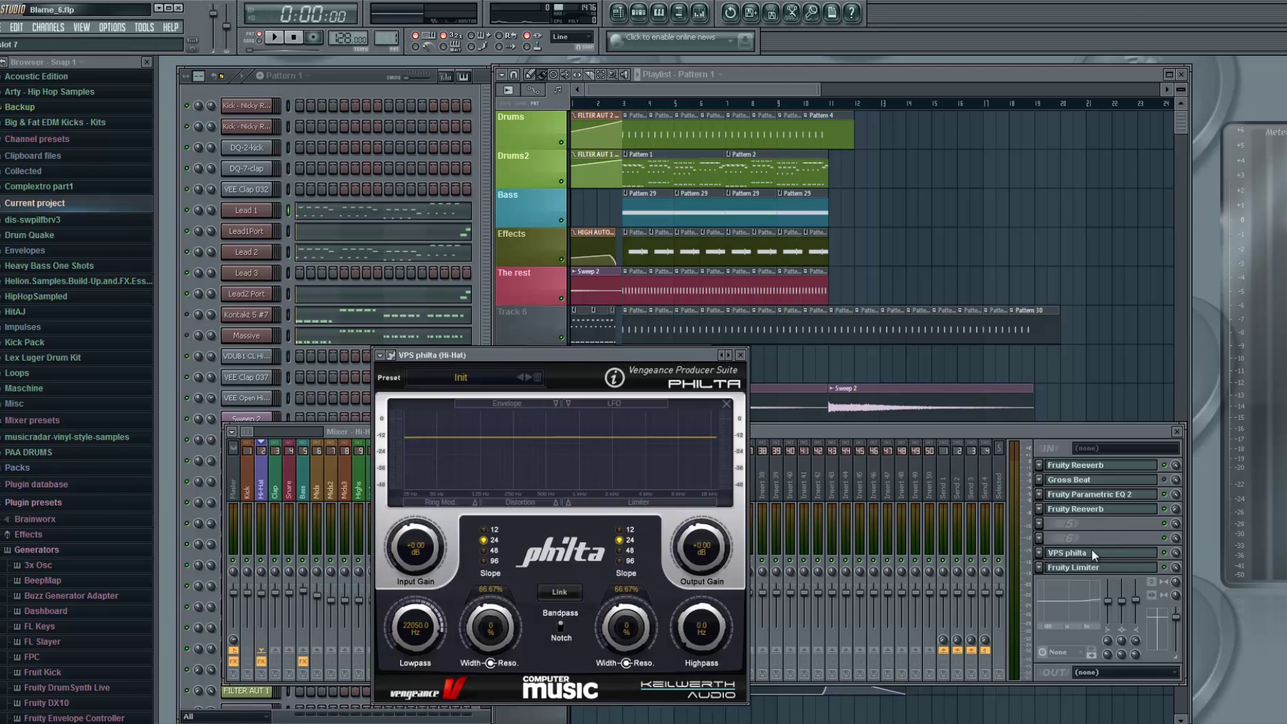
left_click(741, 356)
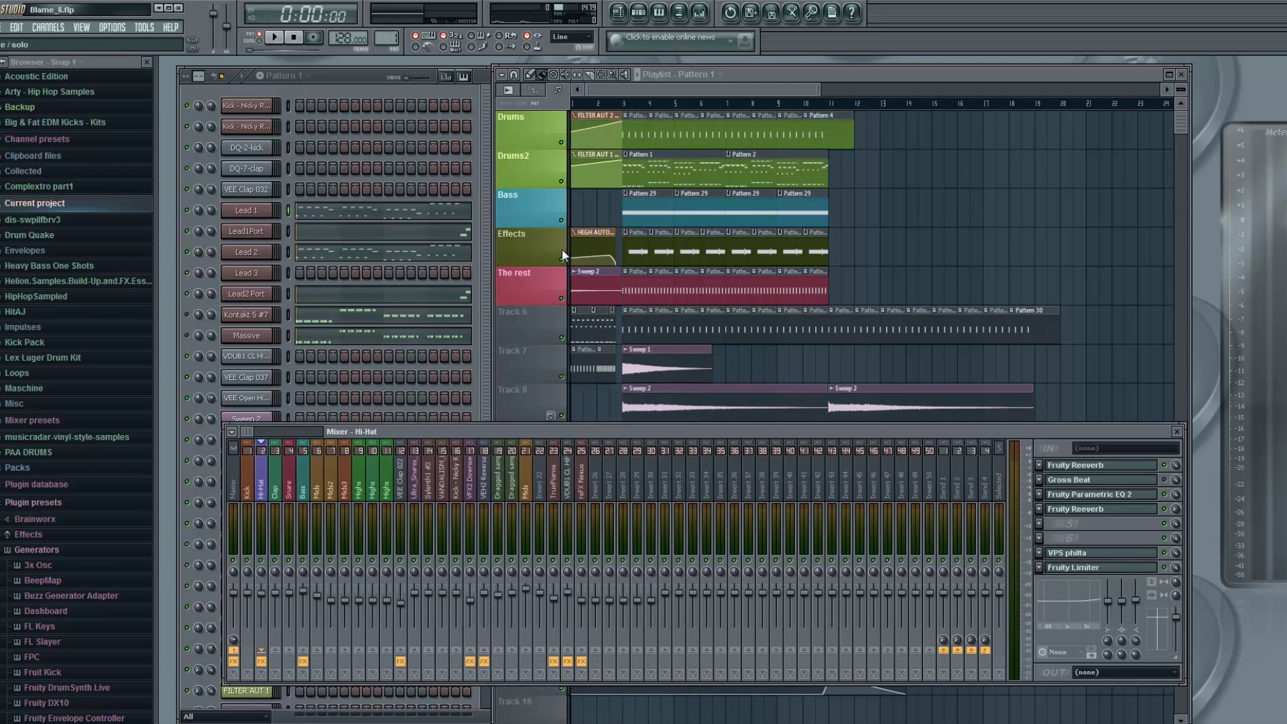
key("F9")
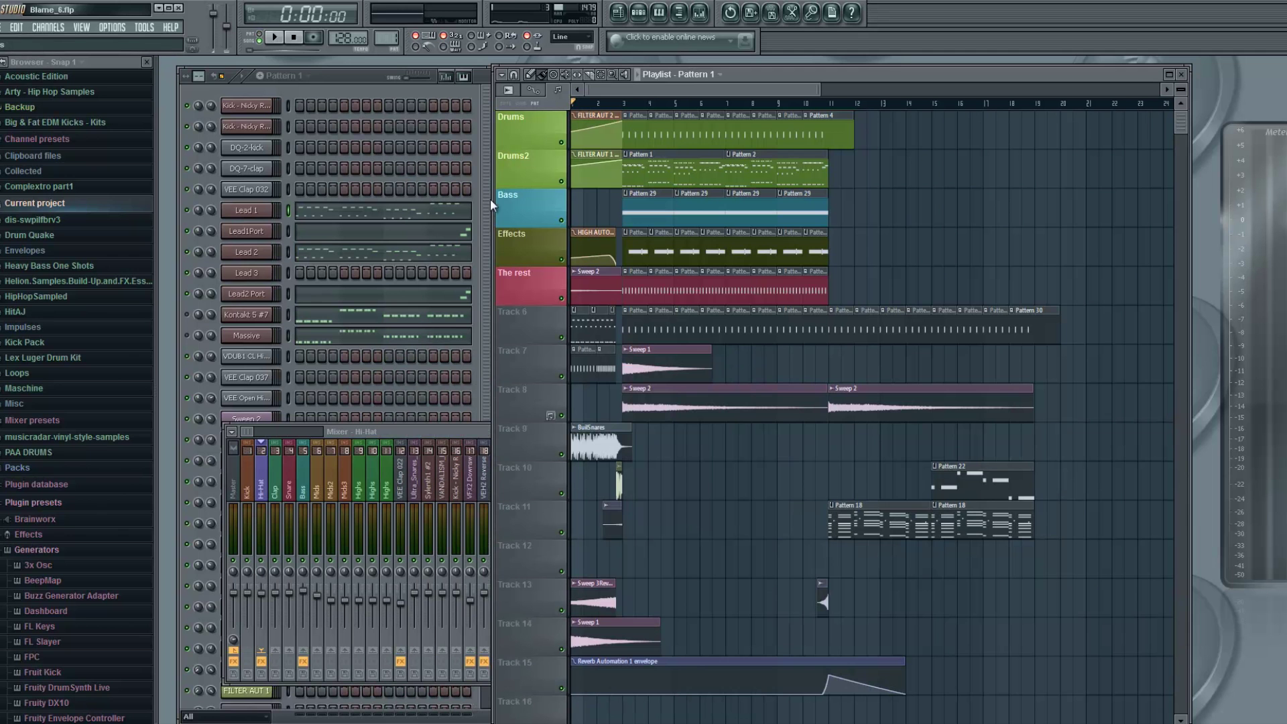
key("F9")
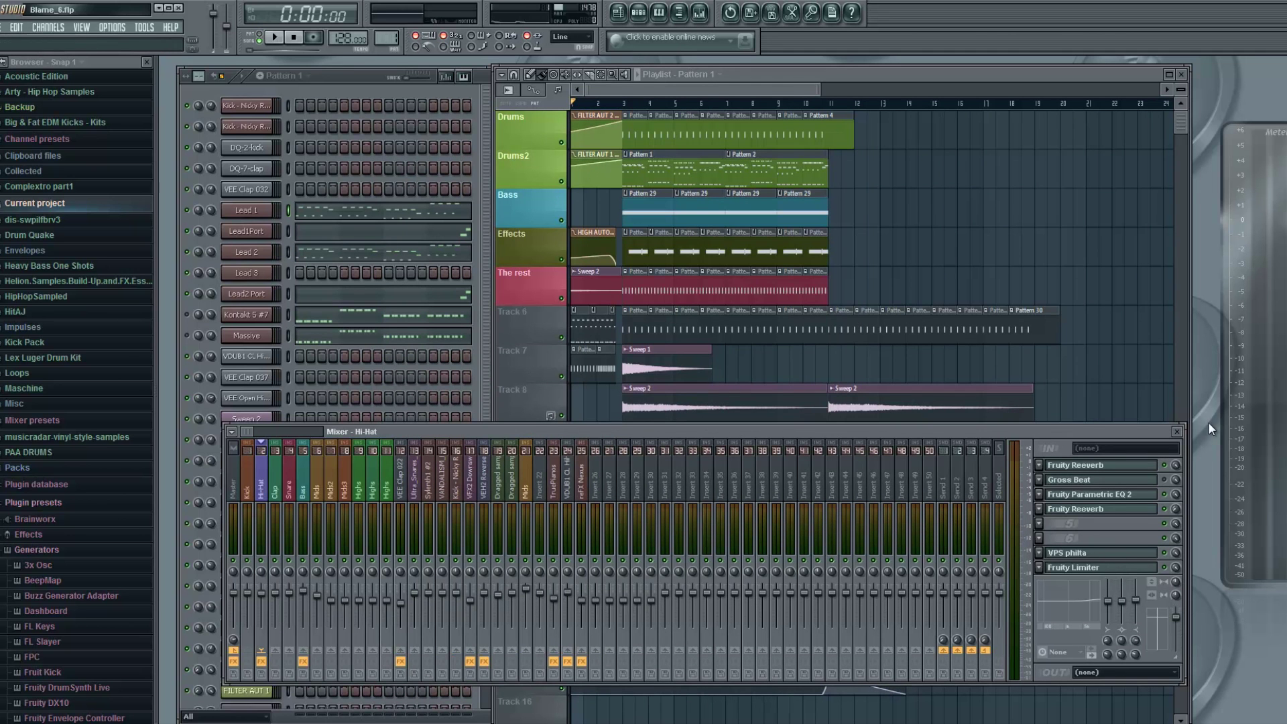
Solo the Kontakt 5 #7 channel in Pattern 1 and play it with the mixer open.
left_click(1178, 431)
right_click(188, 315)
left_click(188, 314)
left_click(274, 37)
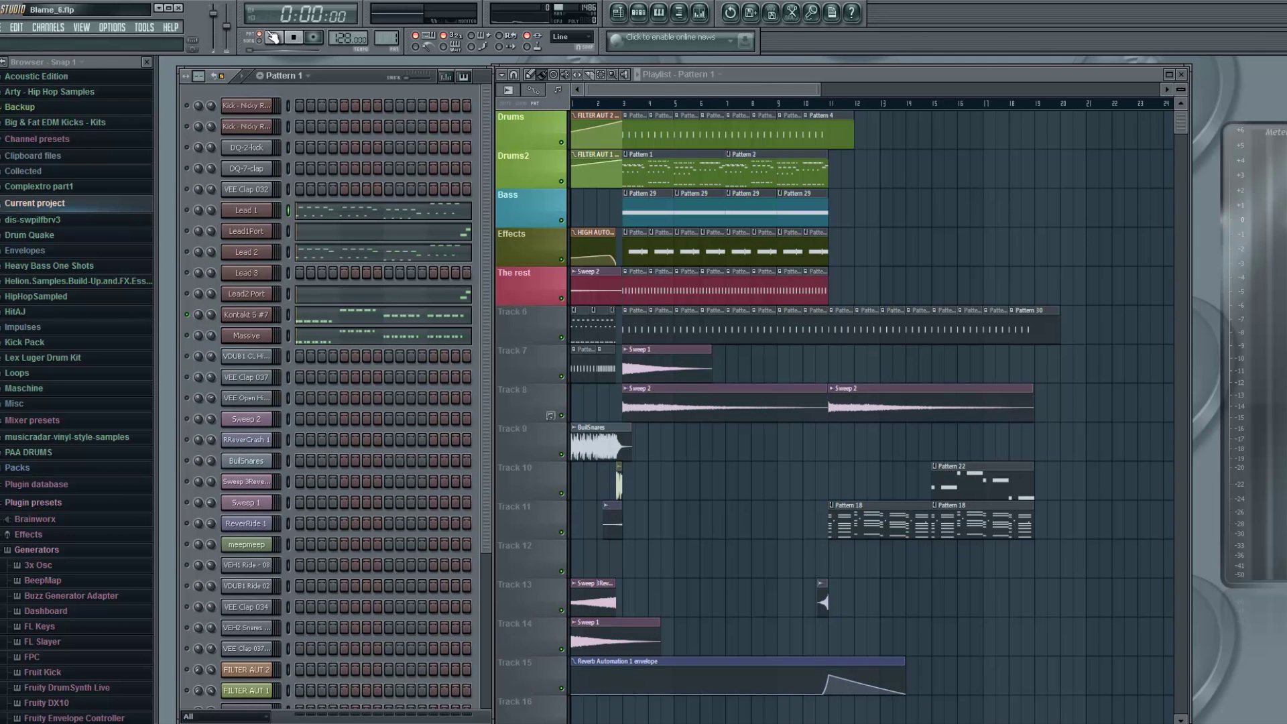
left_click(699, 12)
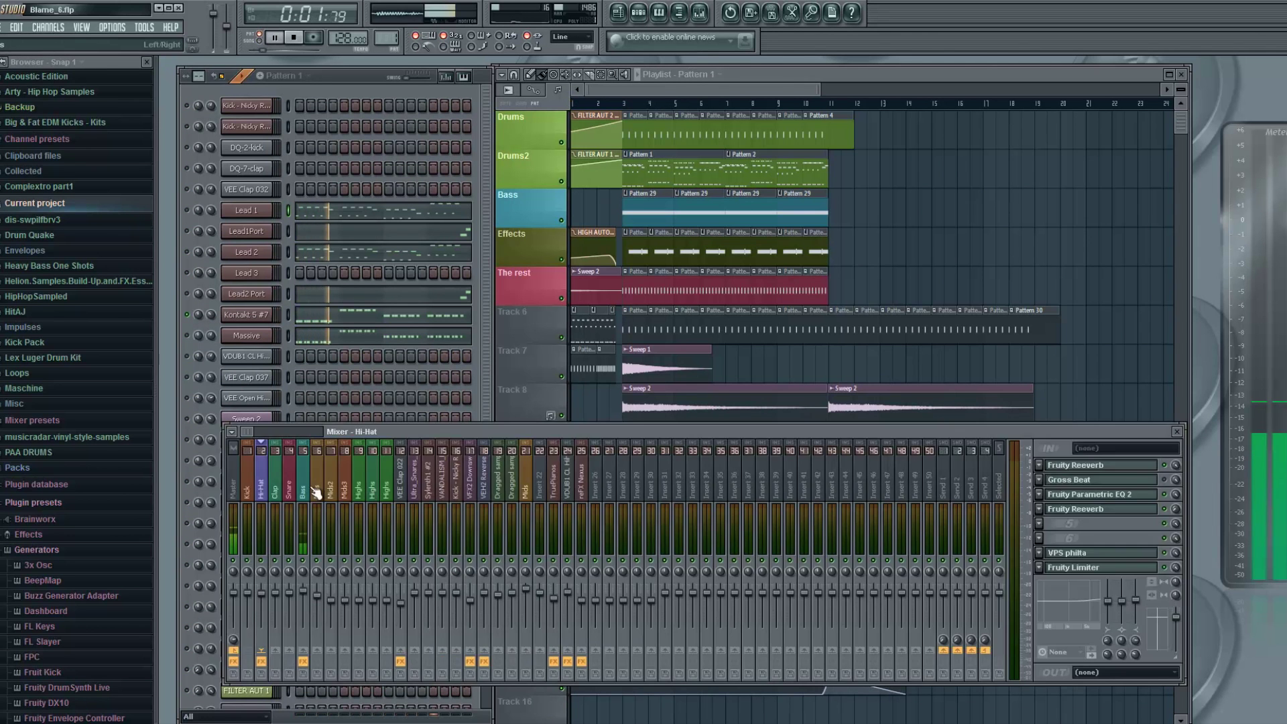
key("space")
Inspect the FabFilter Pro-Q curve on the Bass mixer track during playback of Pattern 1, and close the plugin and mixer.
left_click(1085, 466)
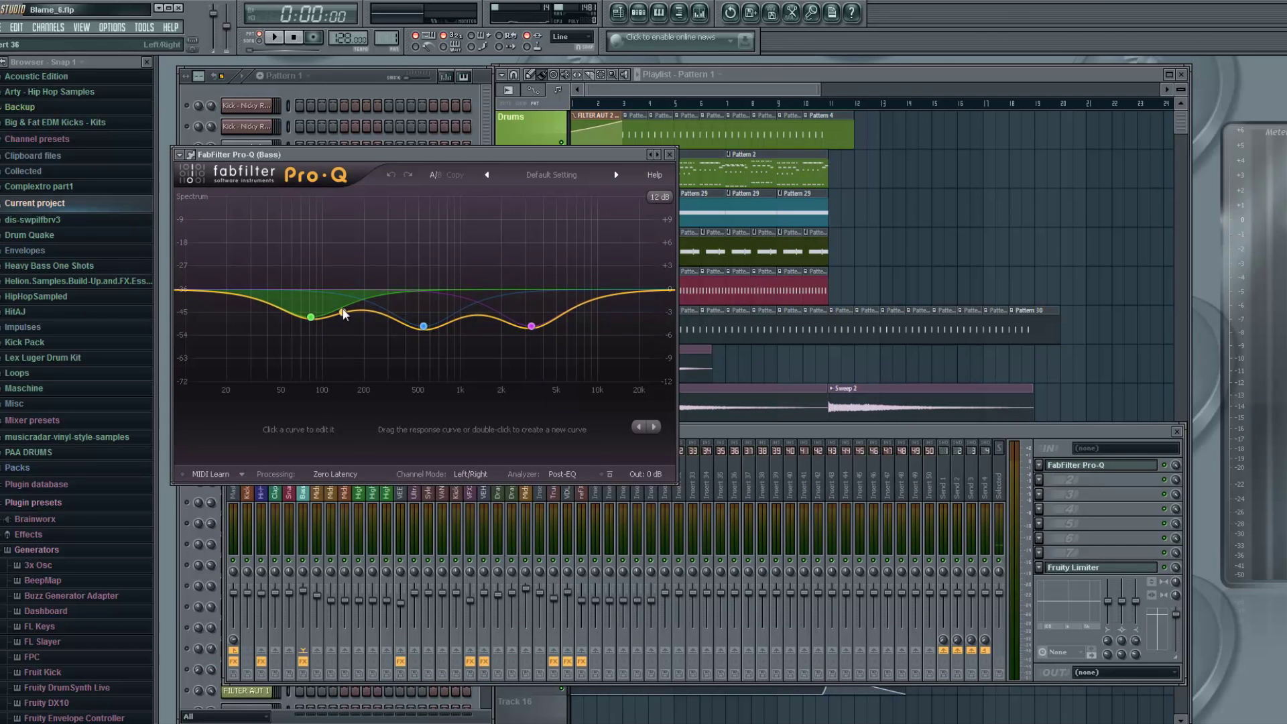
left_click(1173, 469)
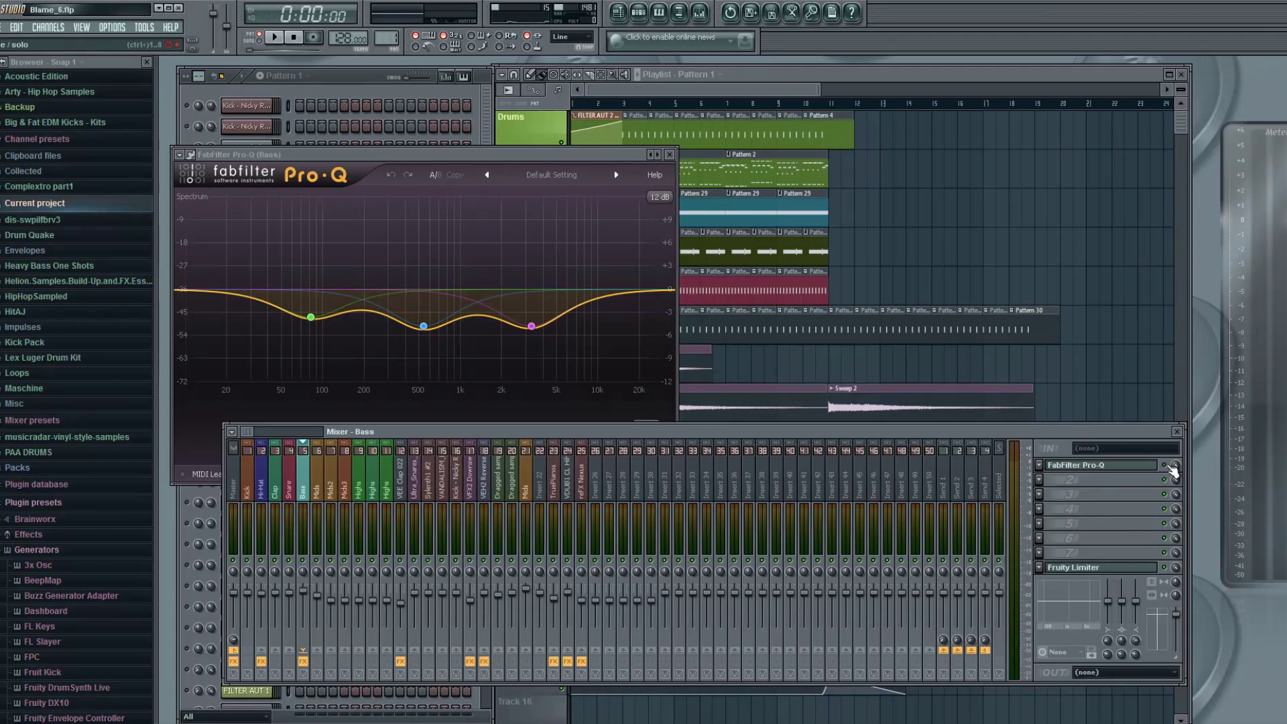
key("space")
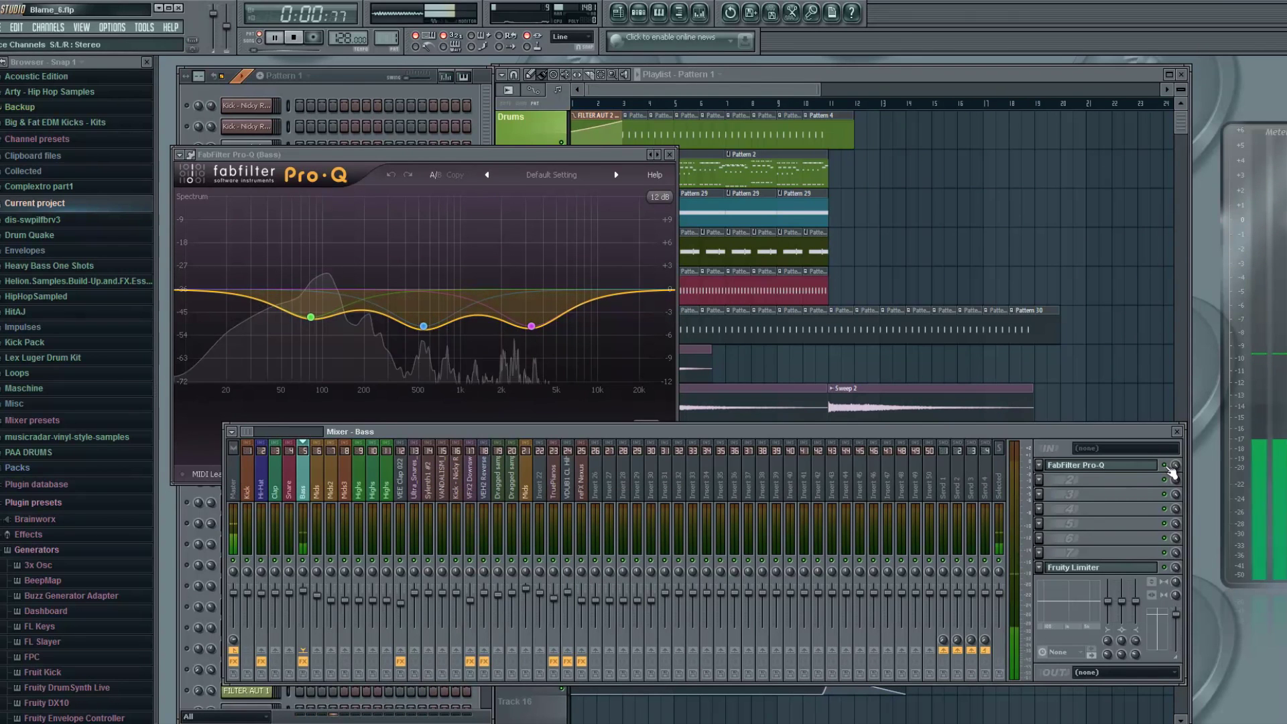
key("space")
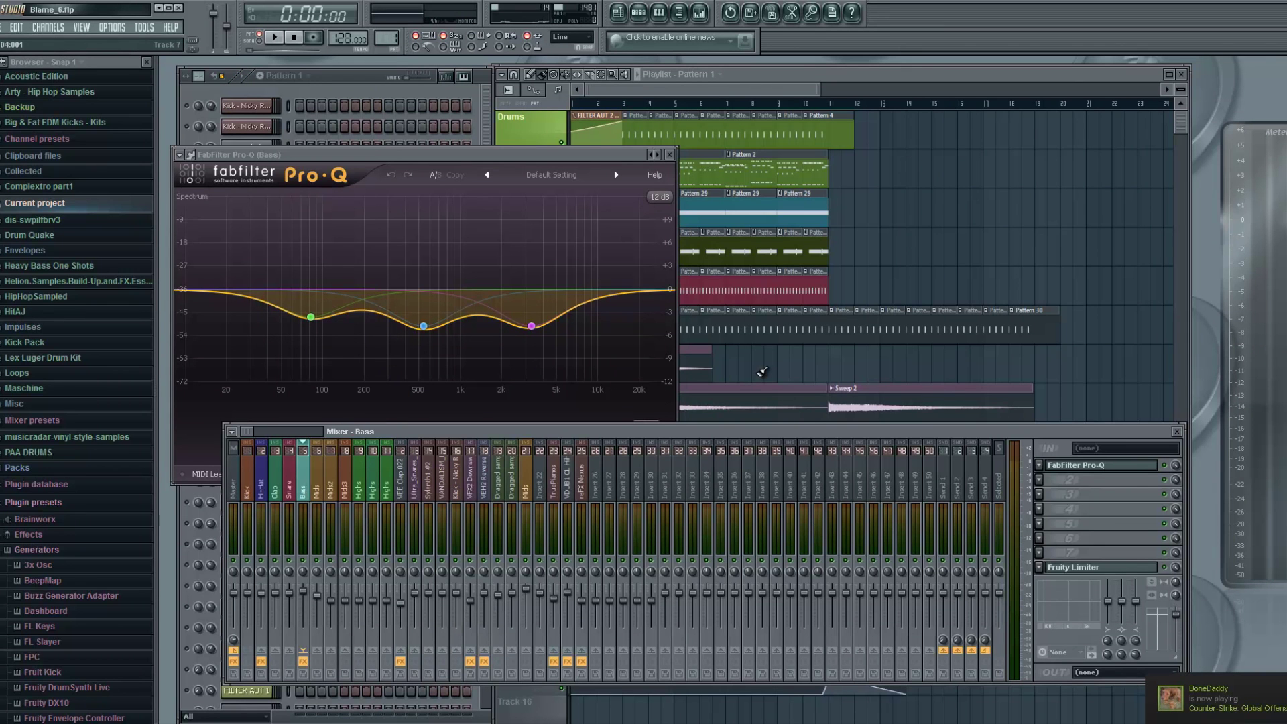
left_click(678, 158)
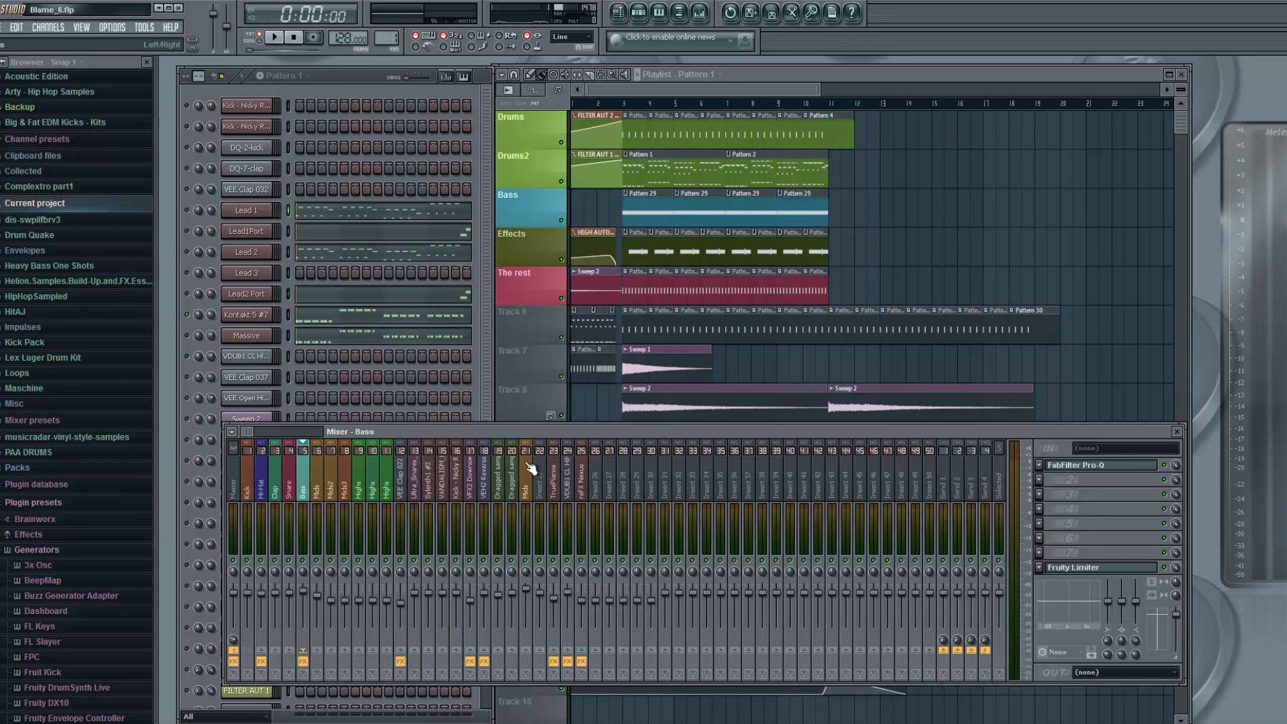
left_click(1176, 431)
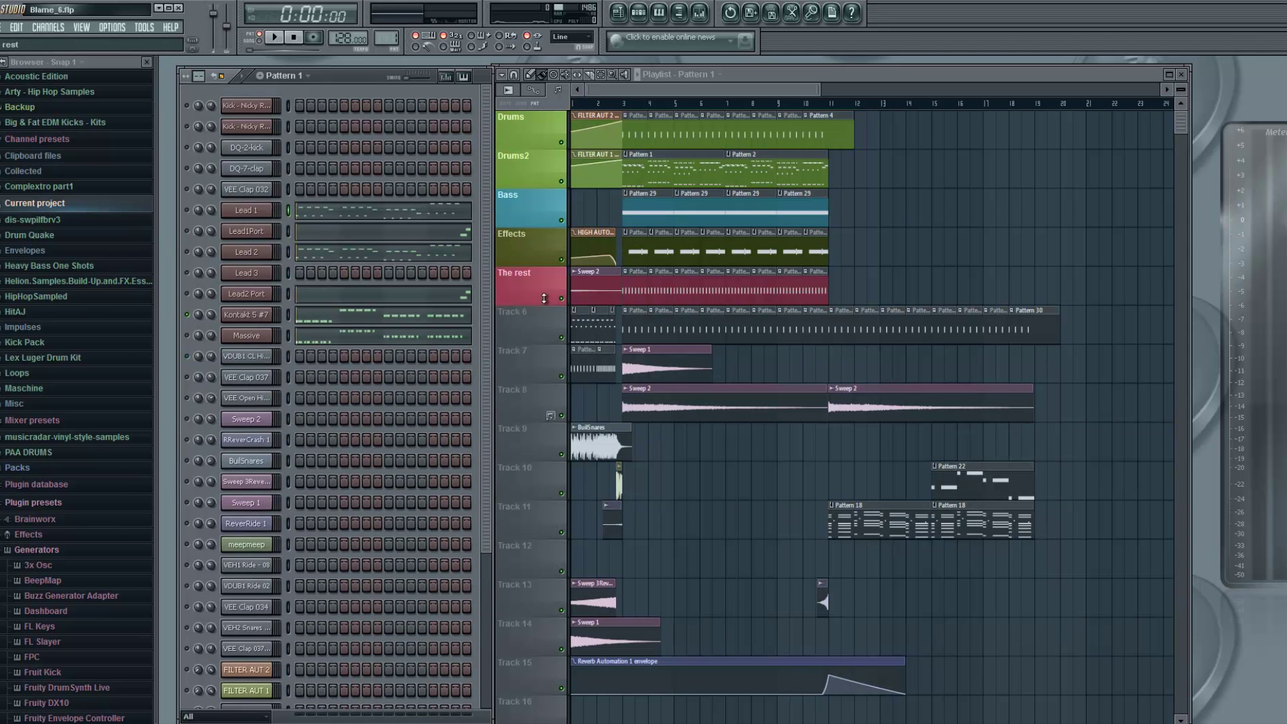
Solo the Massive channel in Pattern 1, play it briefly, and show the mixer on the TruePianos track.
right_click(187, 336)
left_click(201, 345)
left_click(275, 36)
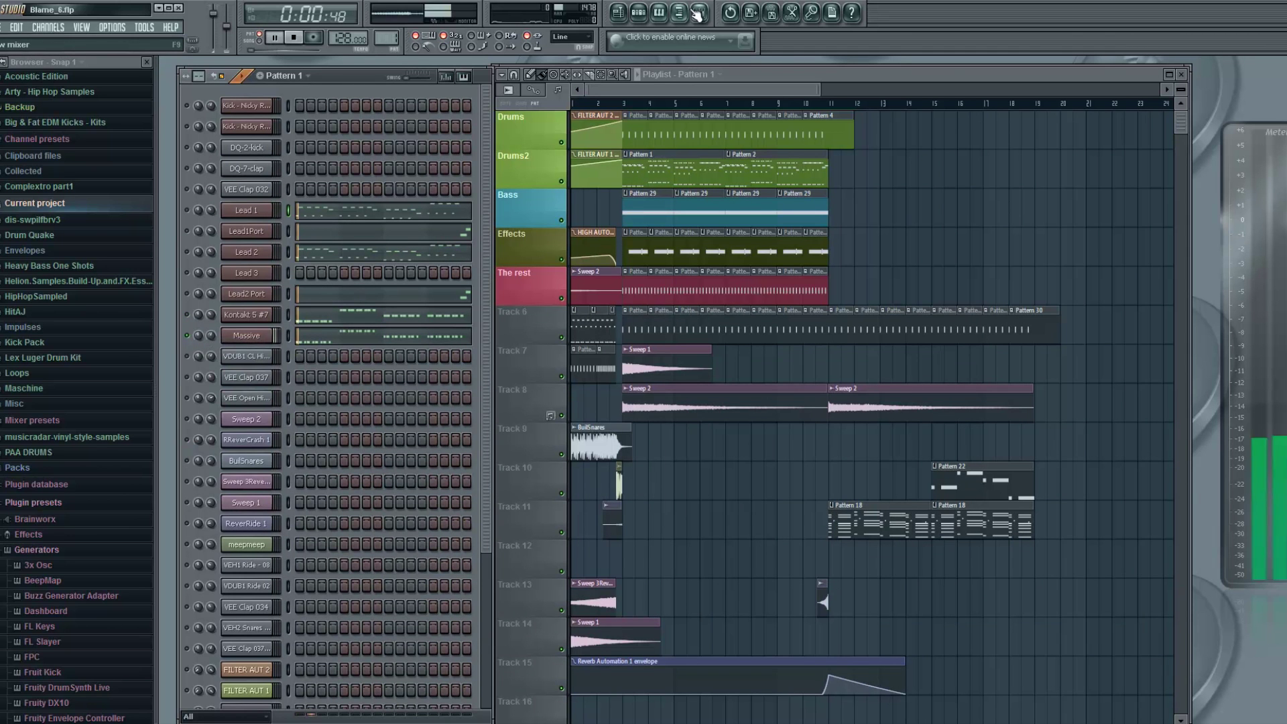
key("F9")
key("space")
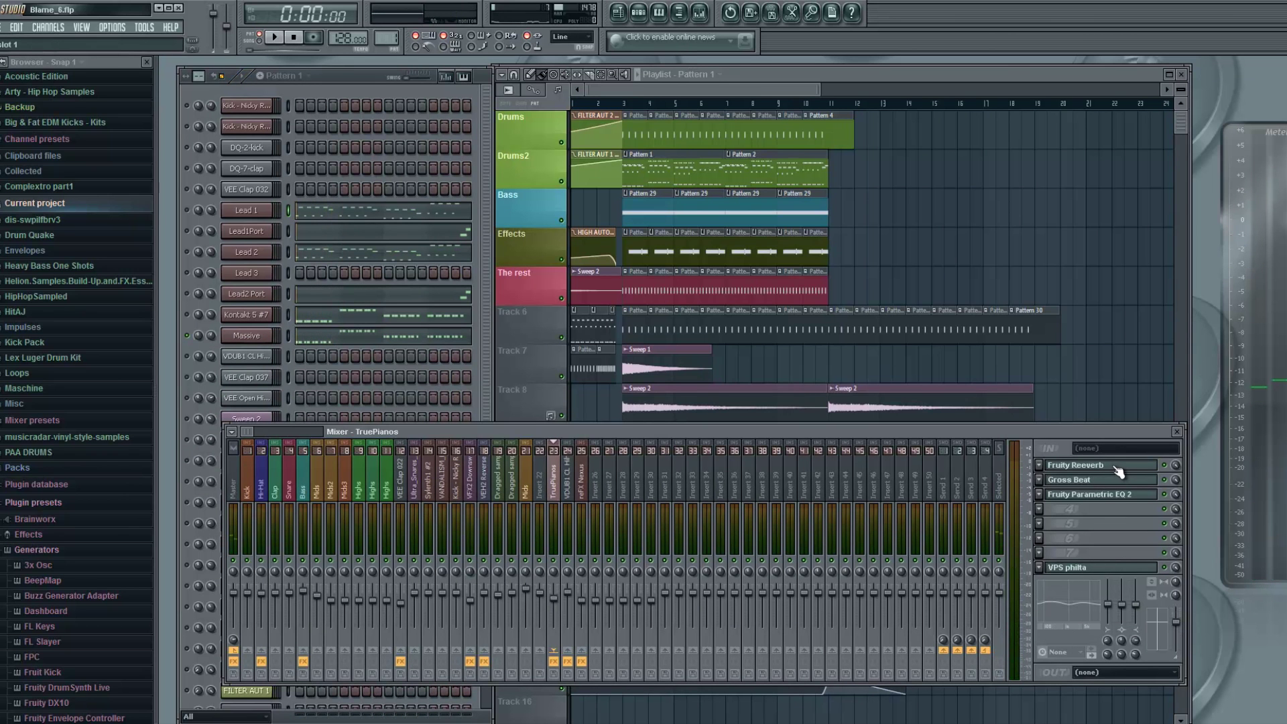
Inspect the Fruity Reeverb settings and the Gross Beat Sidechain volume curve on the TruePianos track, closing each plugin.
left_click(1100, 465)
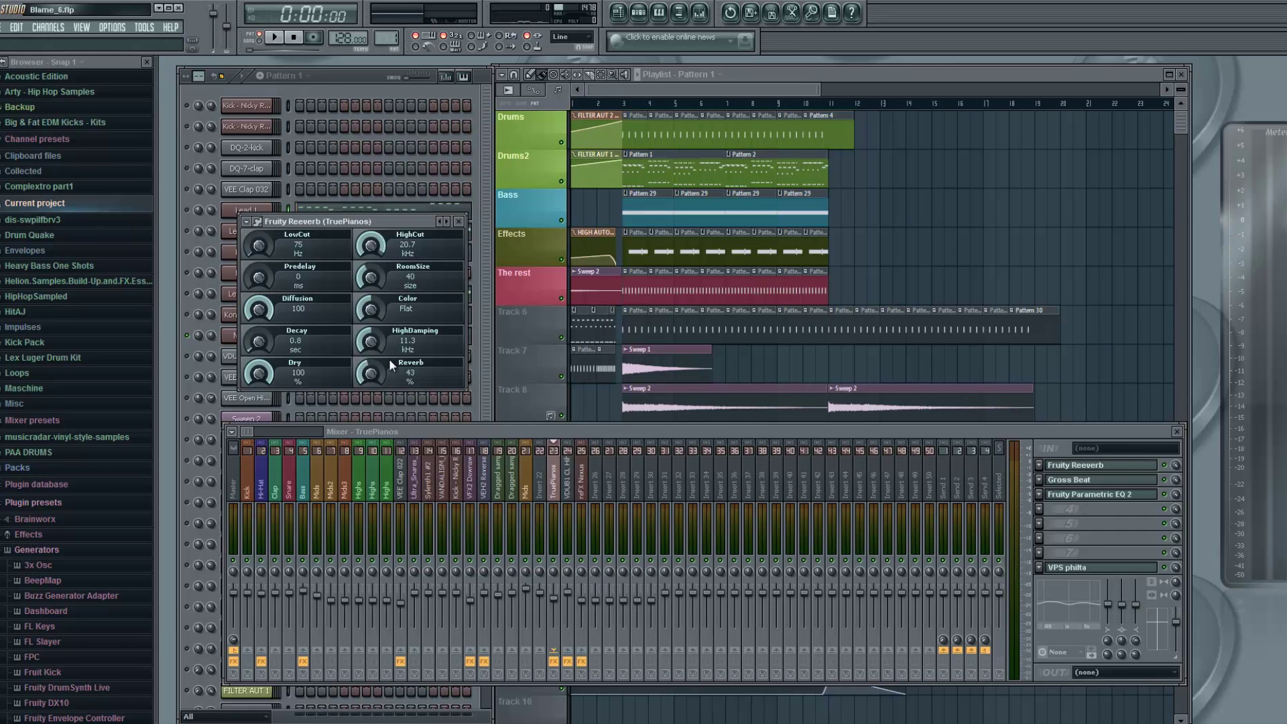
left_click(459, 223)
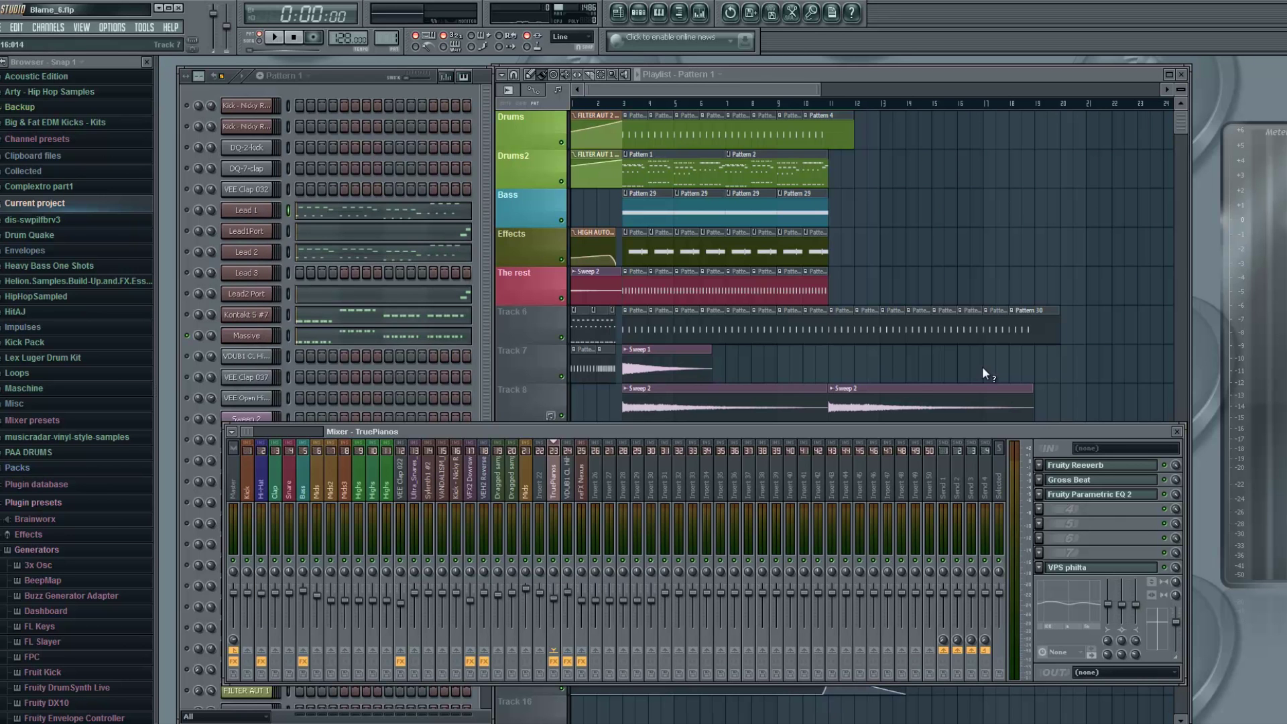
left_click(1094, 478)
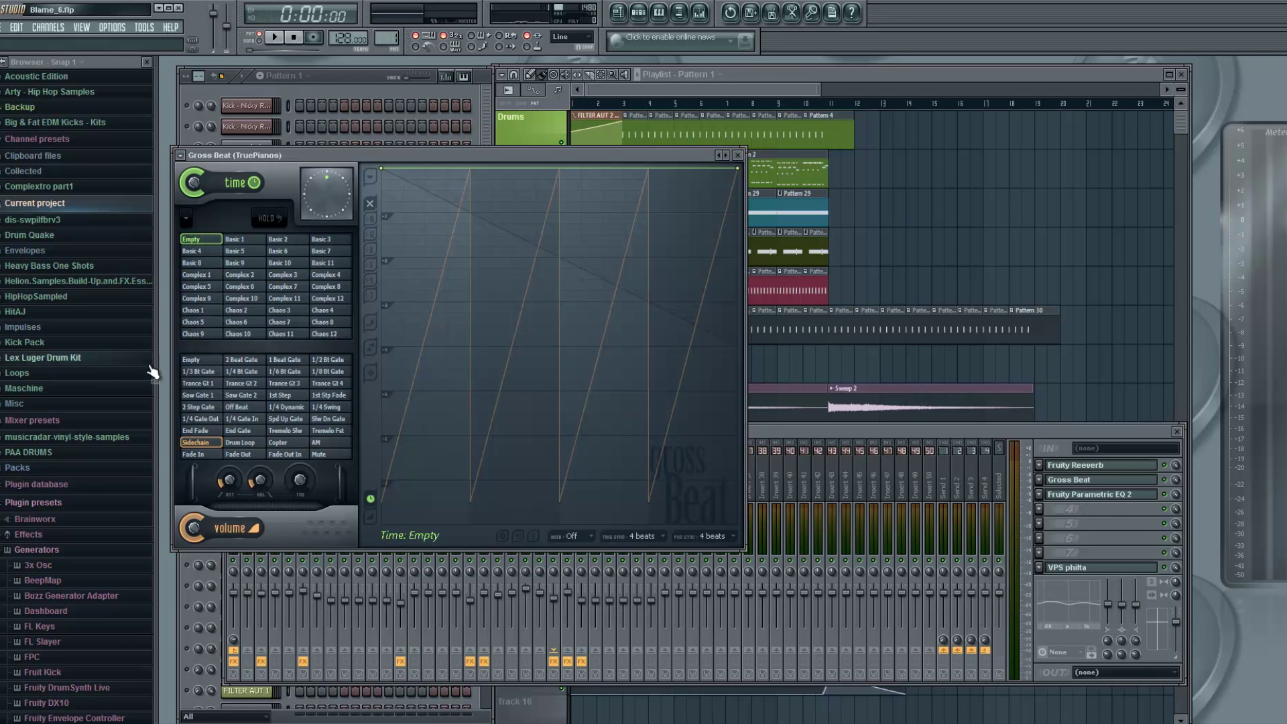
left_click(201, 447)
left_click(738, 155)
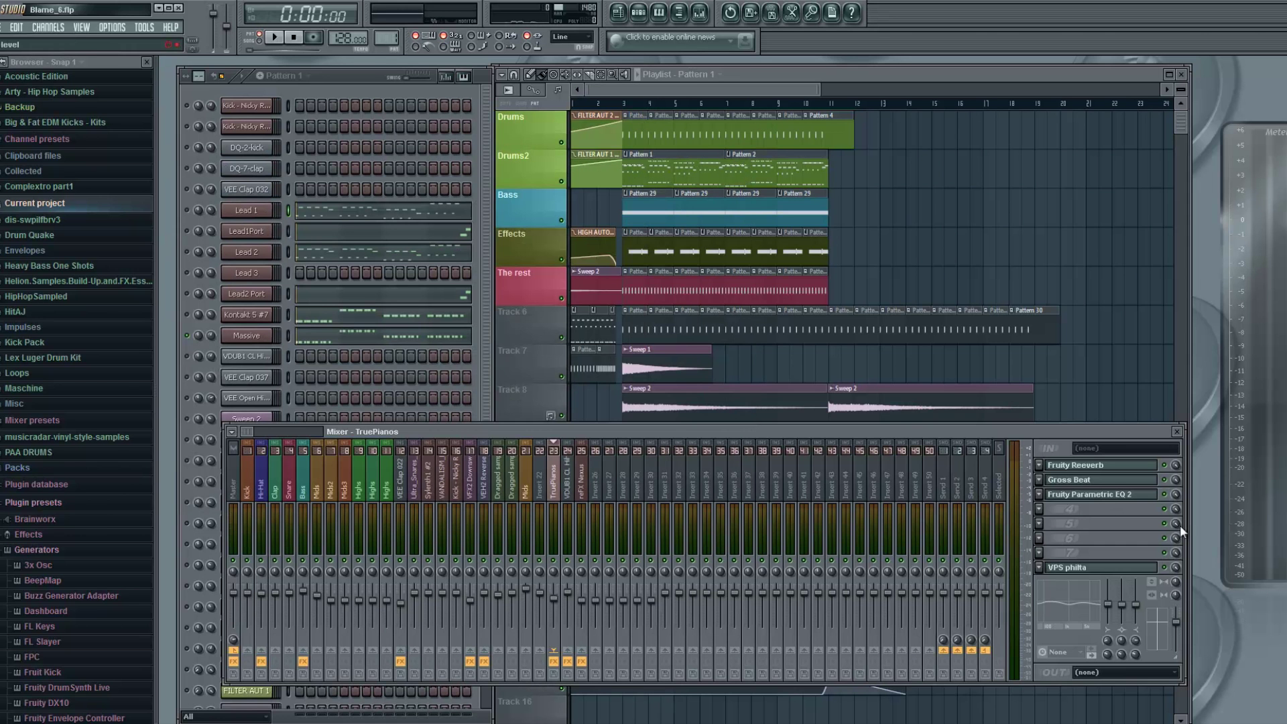
left_click(1082, 480)
left_click(211, 444)
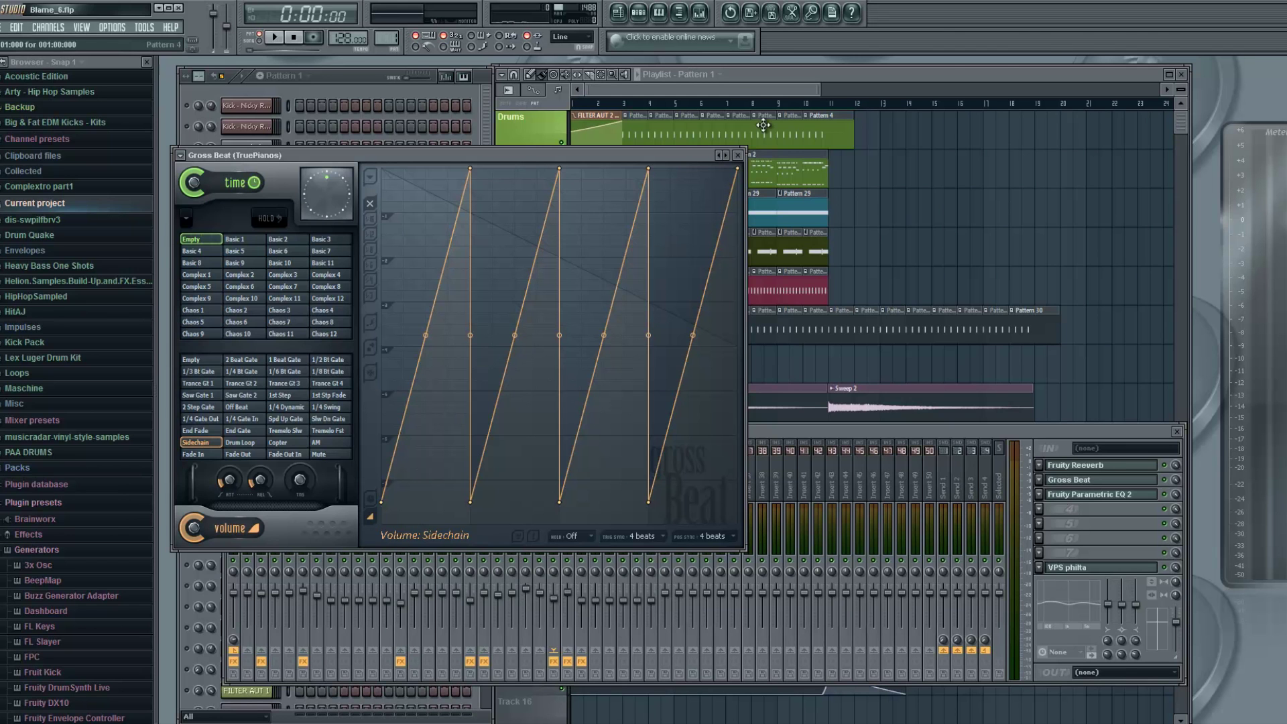
left_click(737, 155)
Inspect the Fruity Parametric EQ 2 curve on the TruePianos track and close the plugin.
left_click(1140, 499)
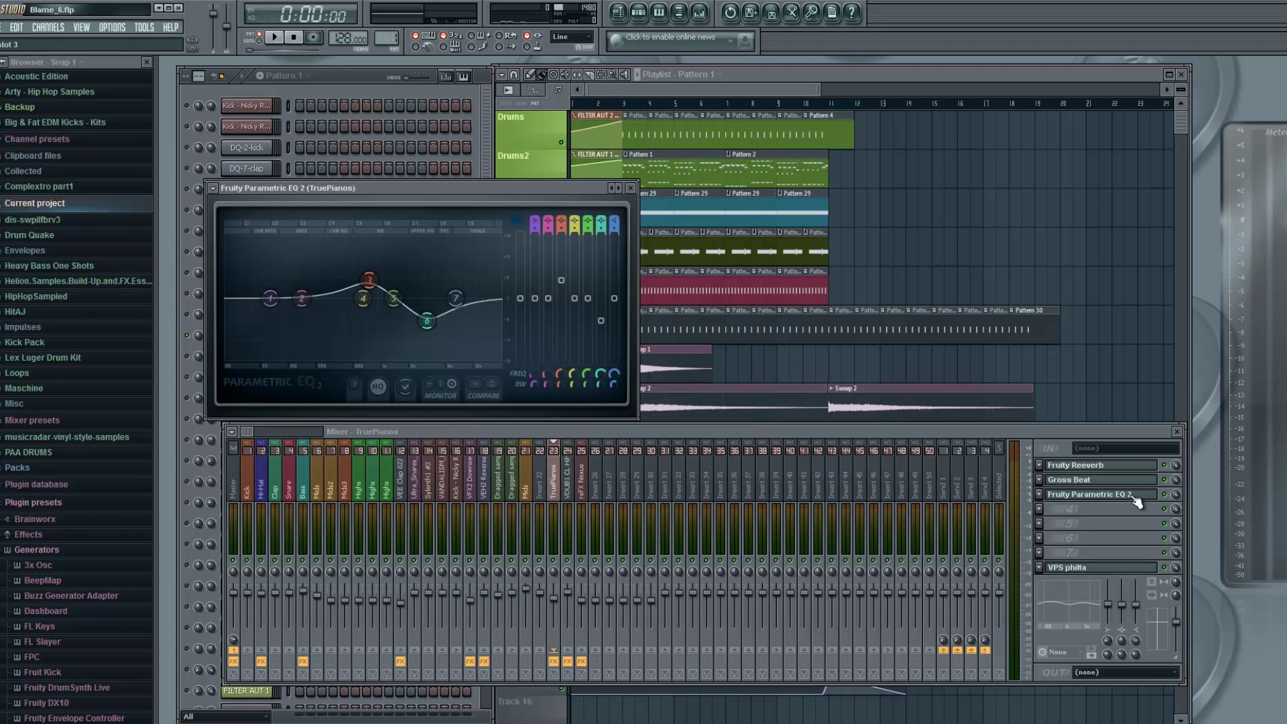
left_click_drag(372, 282, 369, 287)
left_click(630, 187)
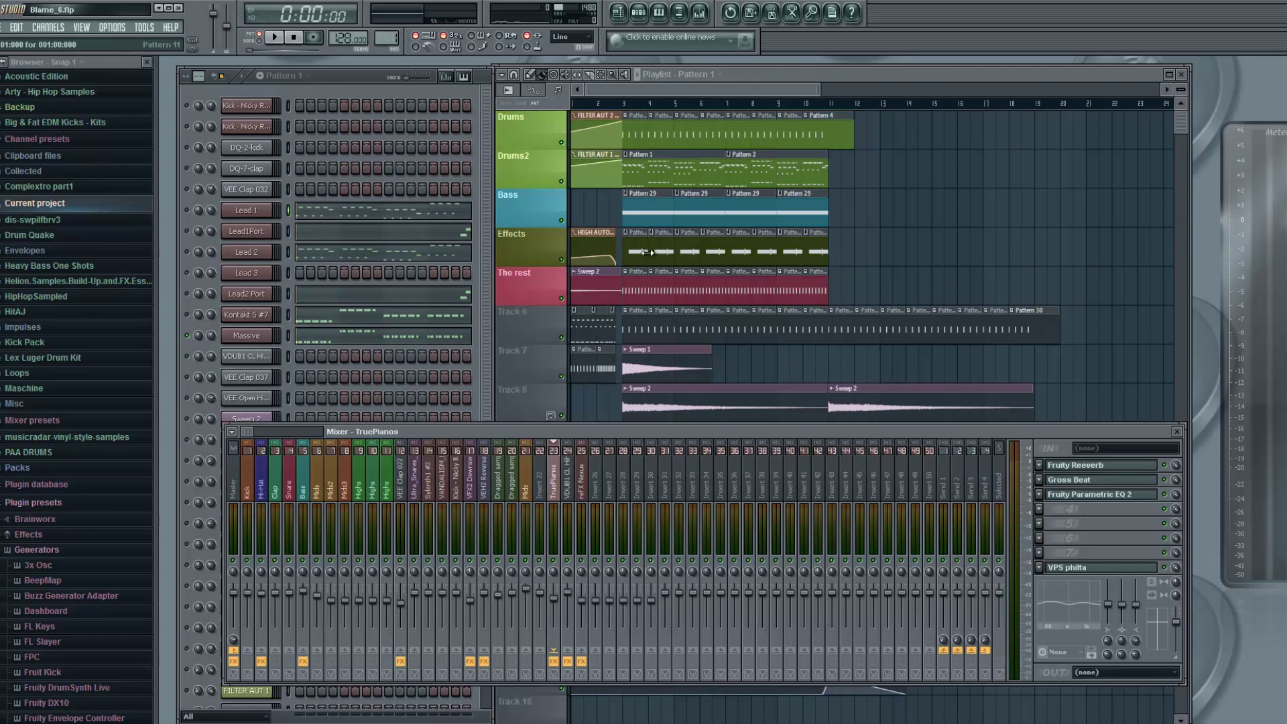
left_click(695, 88)
left_click(699, 12)
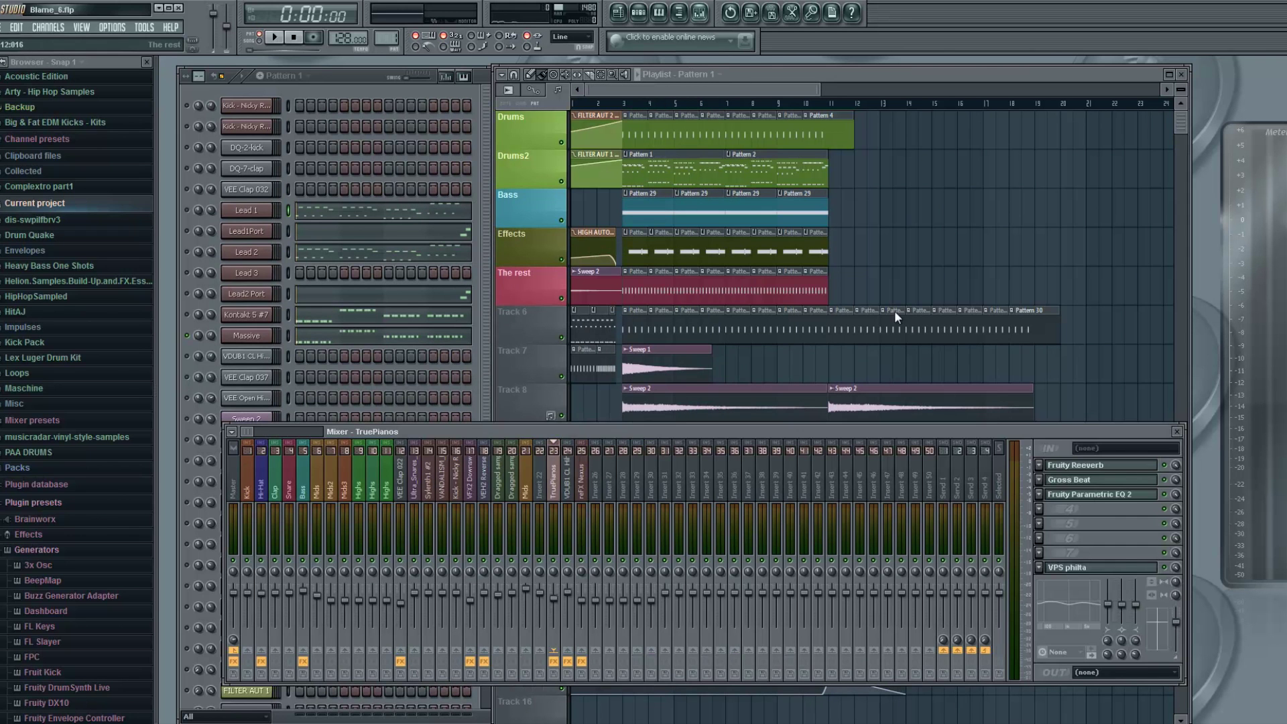
left_click(1085, 495)
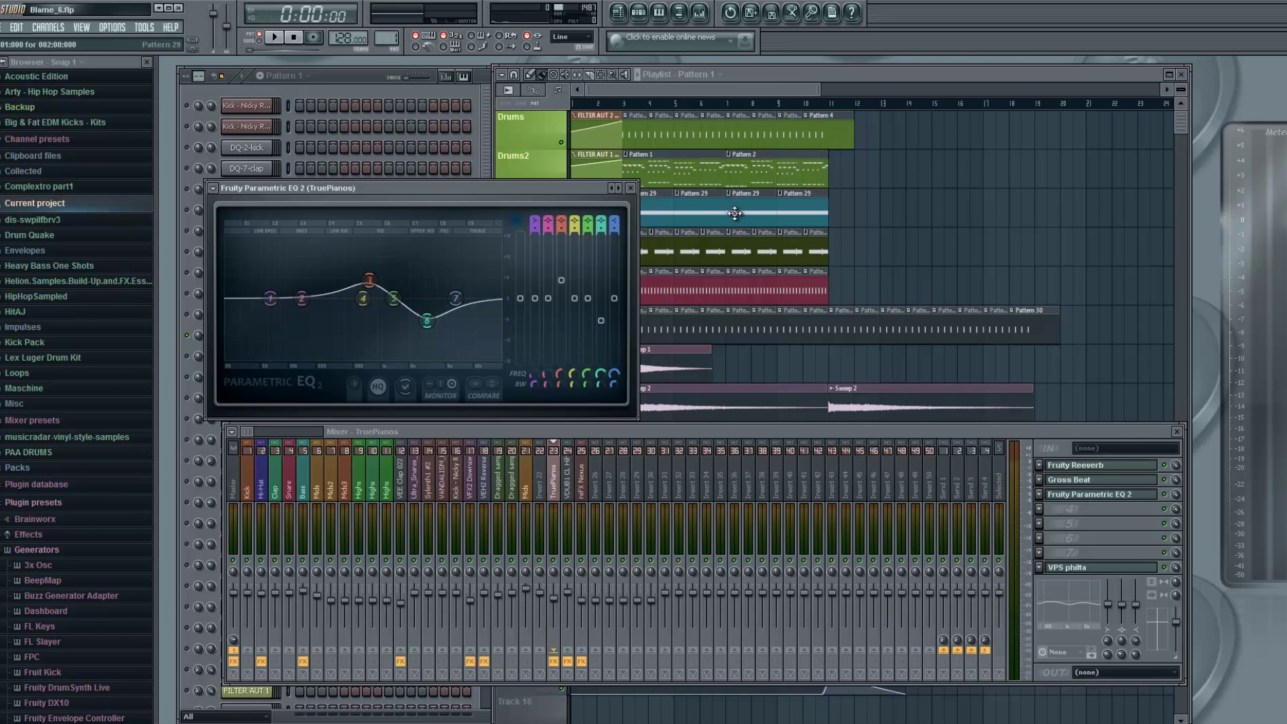
left_click(630, 188)
Close the mixer and unsolo the Massive channel so all channels are enabled again.
key("F9")
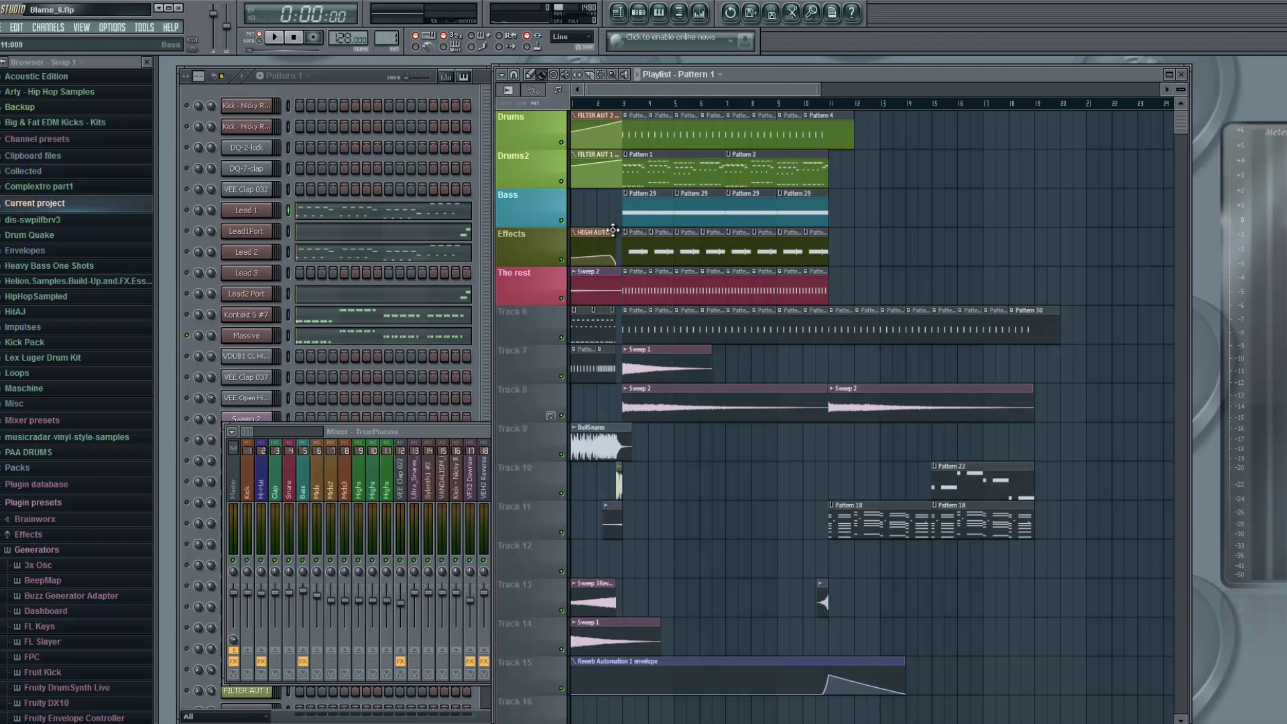
left_click(699, 15)
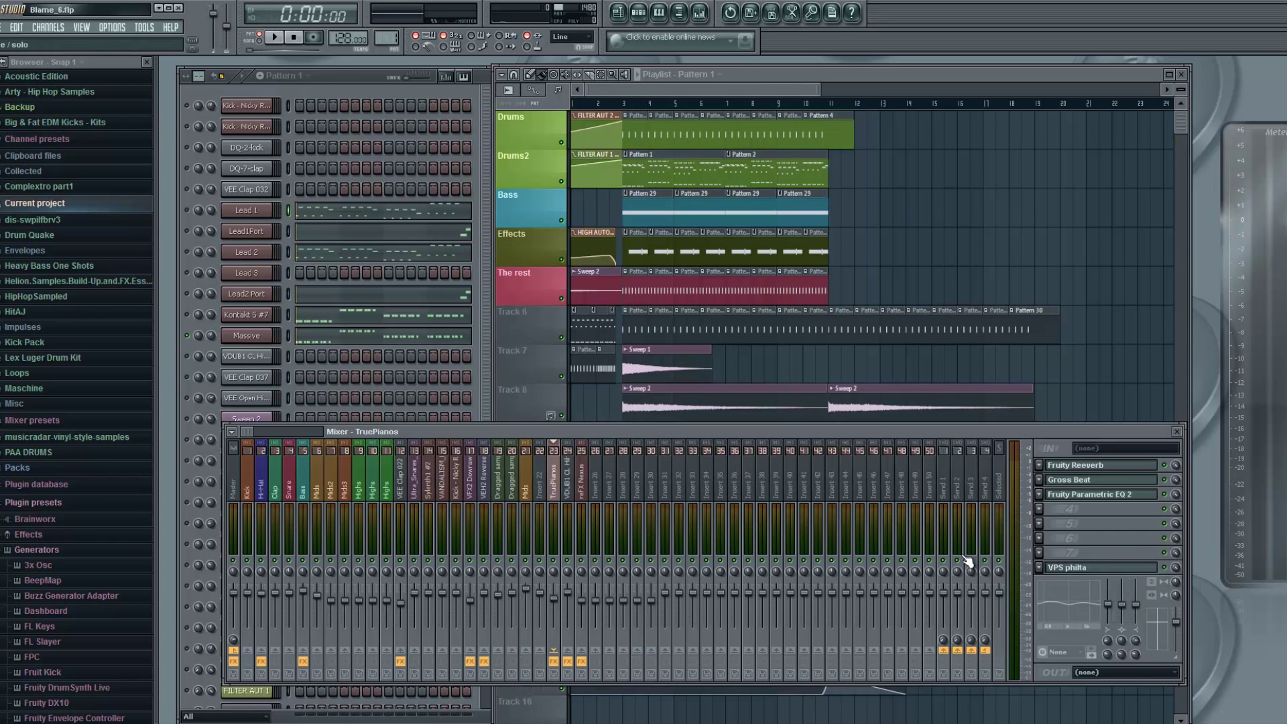
left_click(1176, 431)
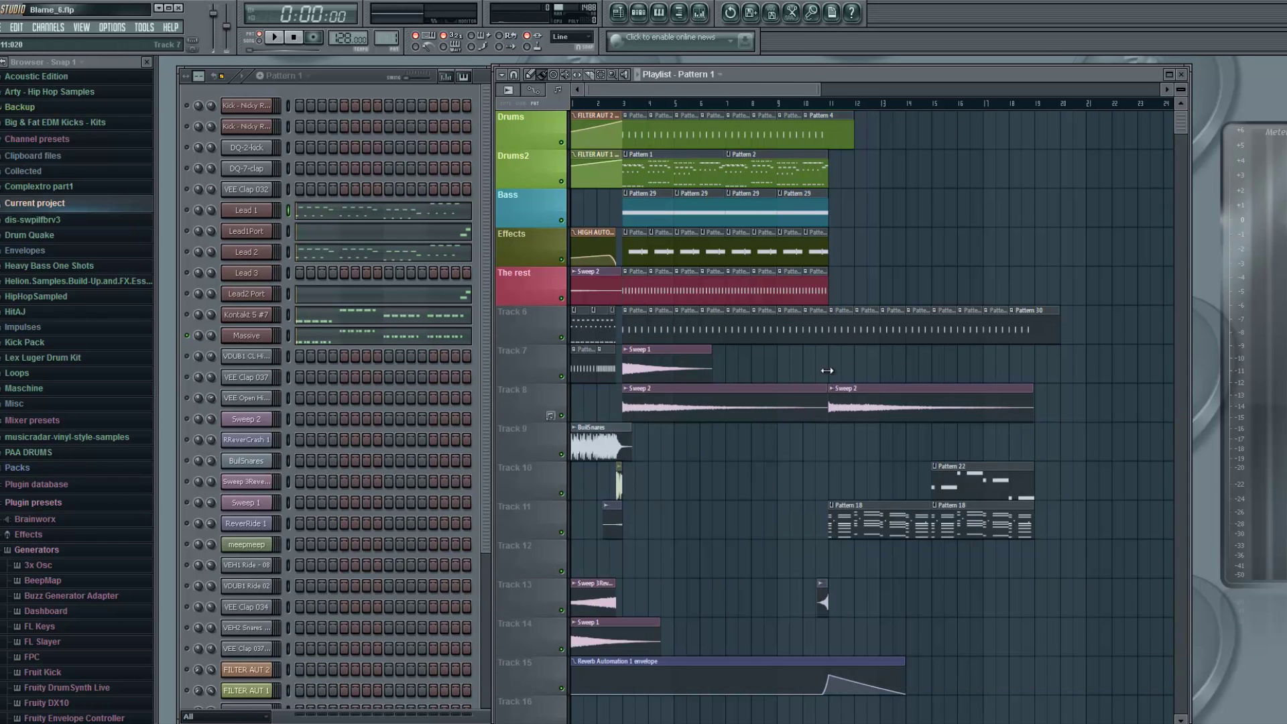
right_click(187, 335)
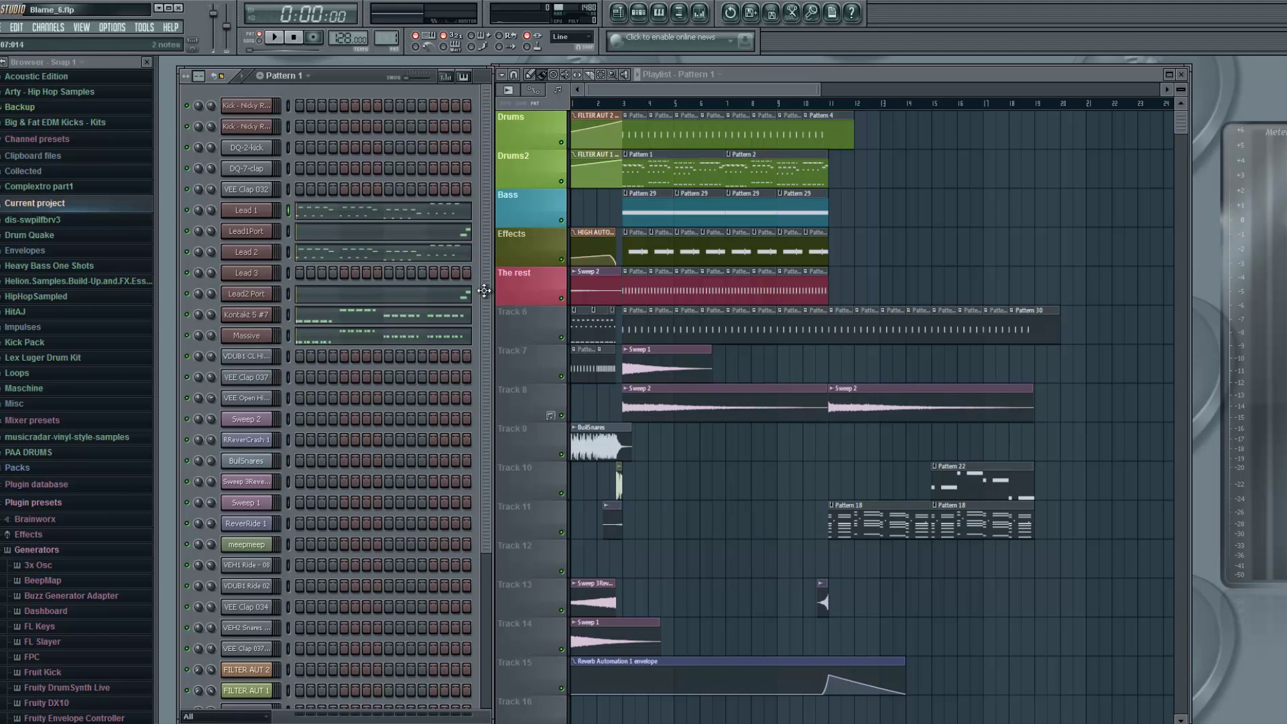
Play the song arrangement's intro from the start of the playlist in song mode and stop it.
left_click(590, 109)
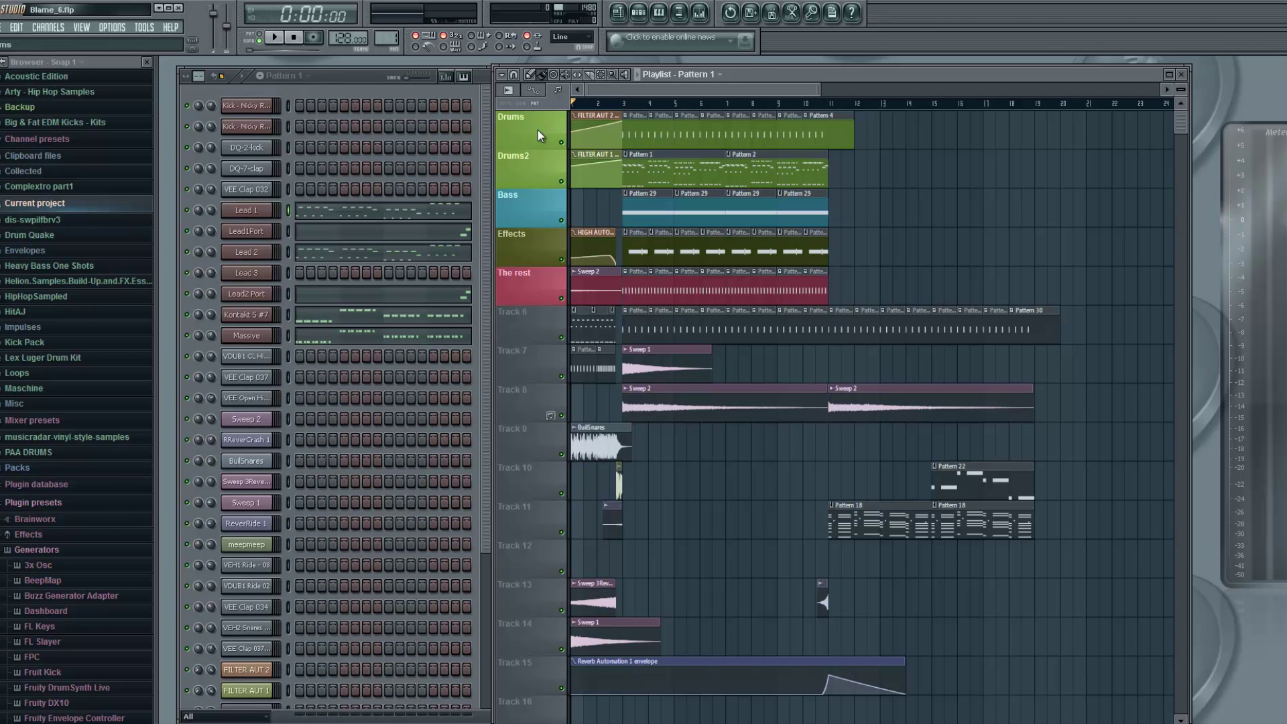
key("space")
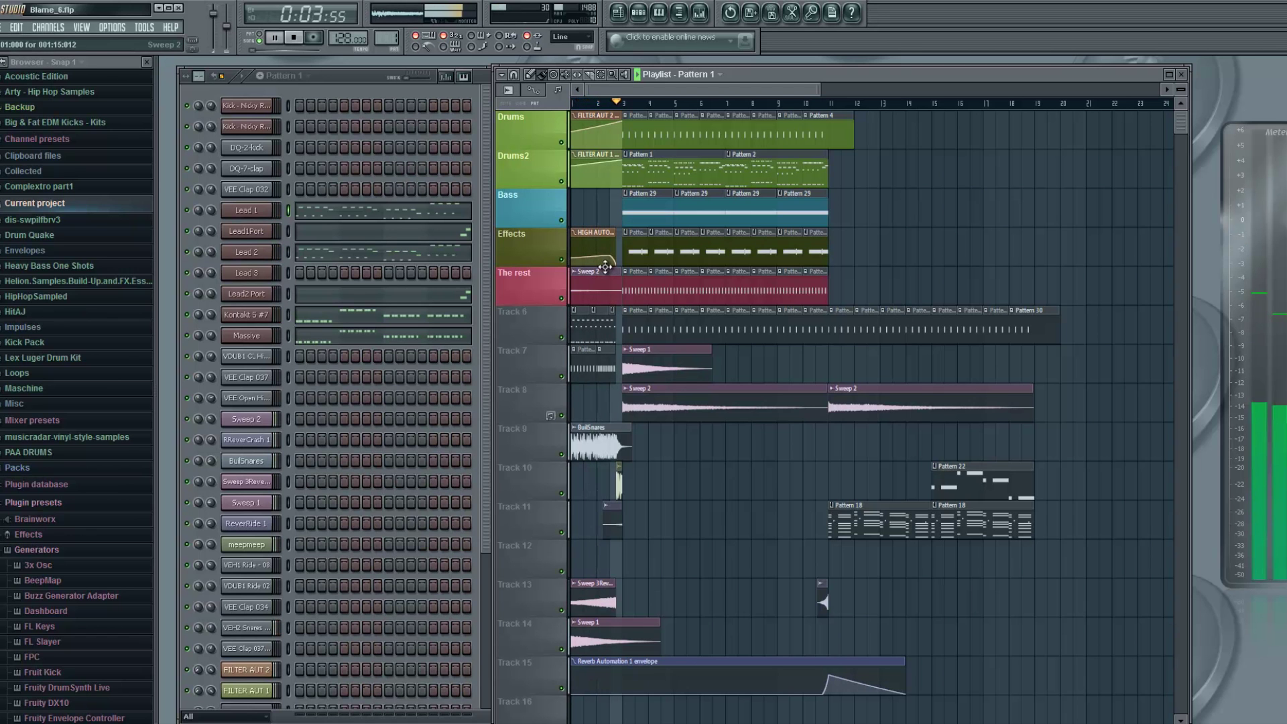
key("space")
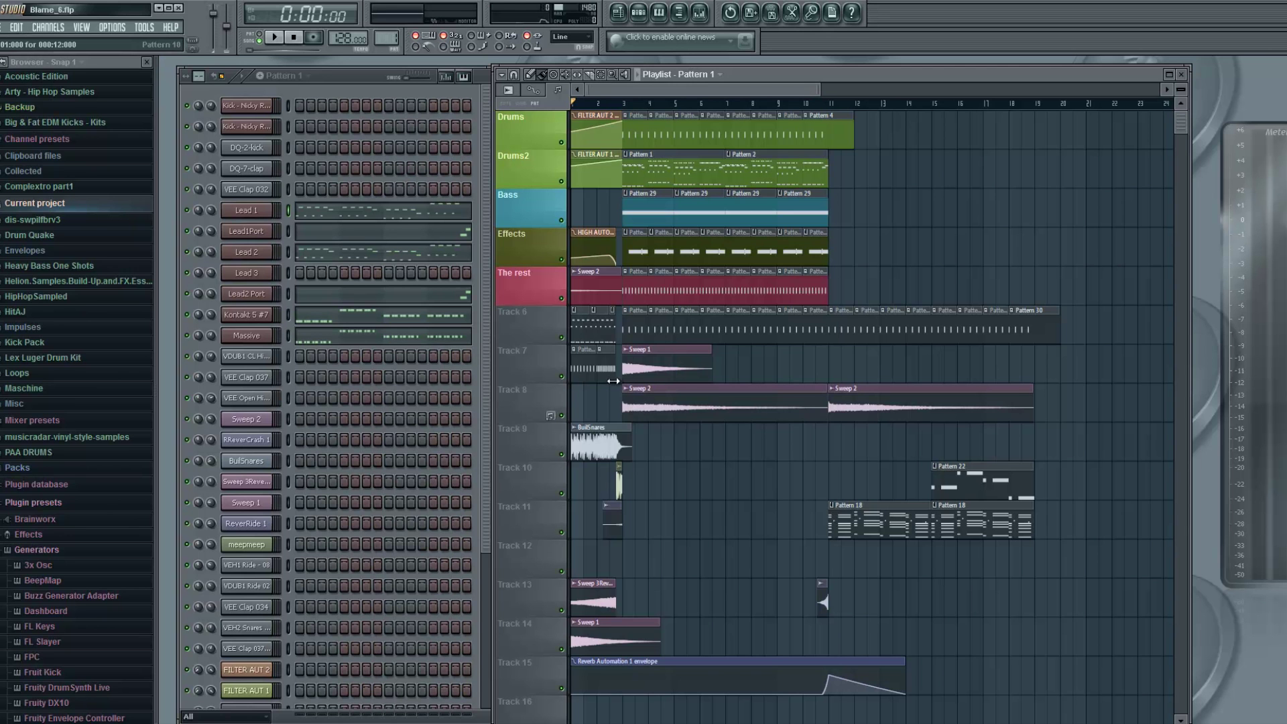
Solo Track 7 in the playlist and play its snare build-up from the start.
right_click(562, 377)
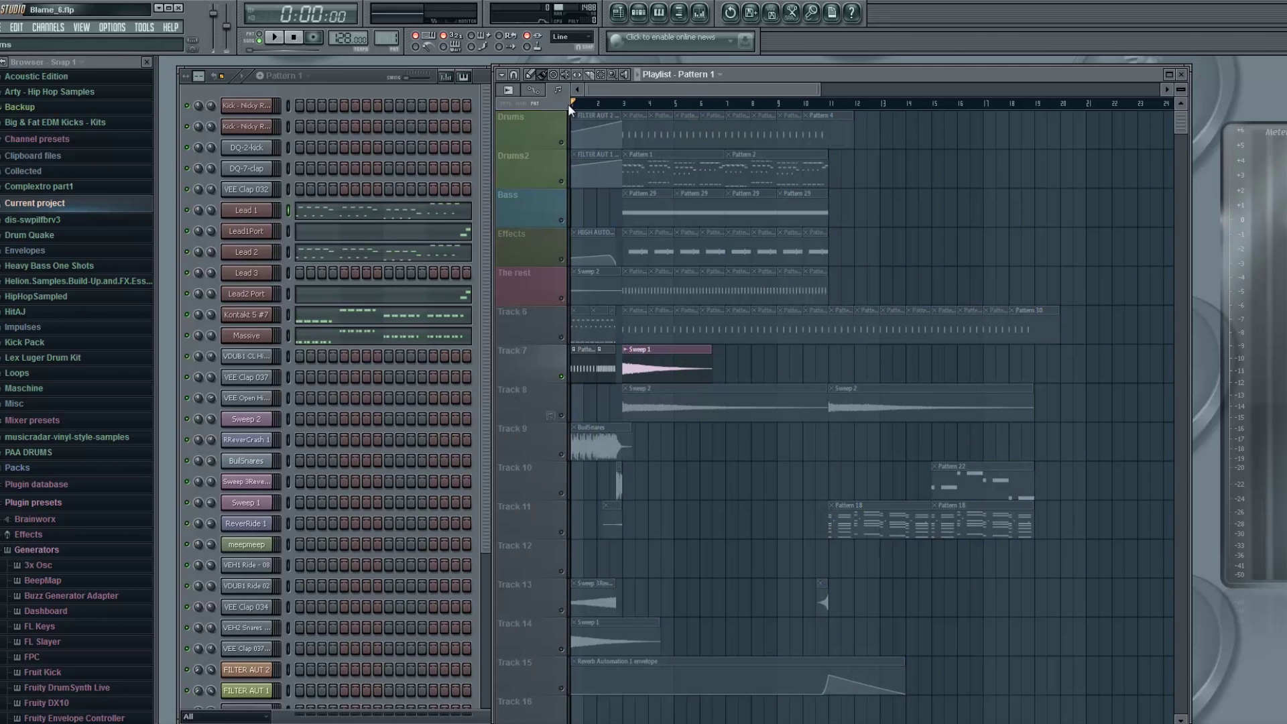
key("space")
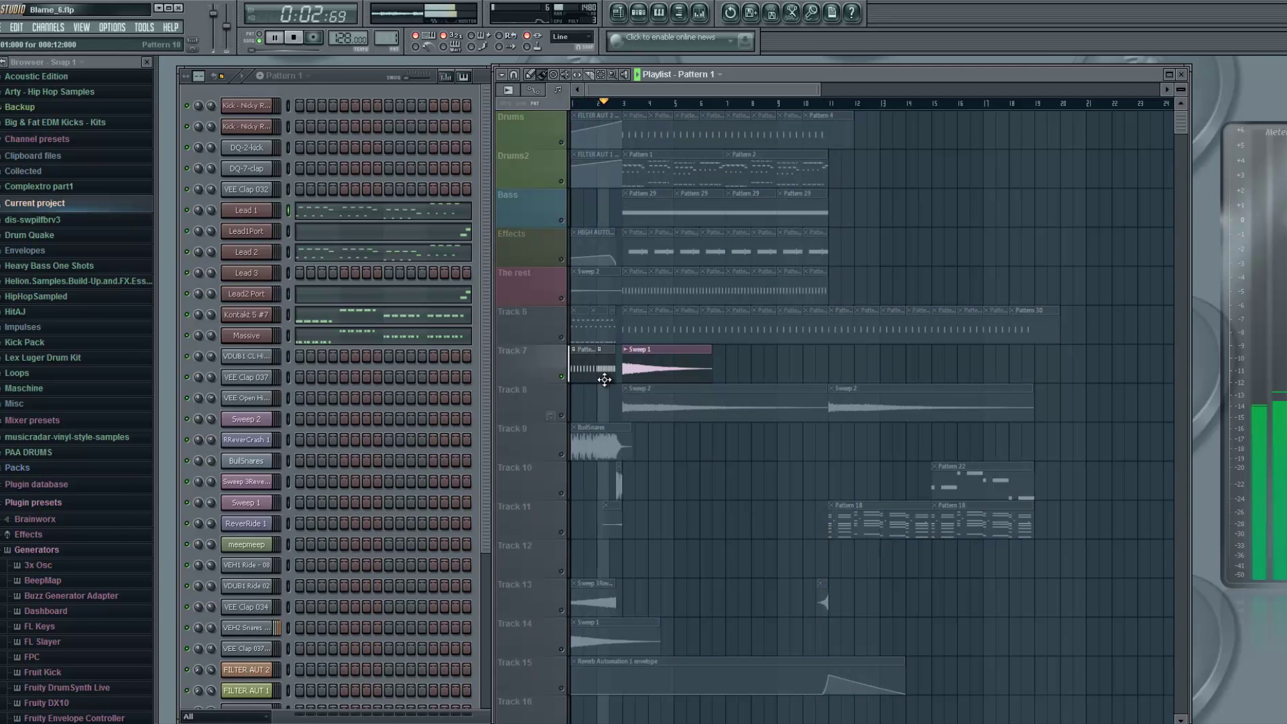
key("space")
Open Pattern 8, fill its VEH2 Snares channel on each 4 steps, and play the pattern.
left_click(587, 368)
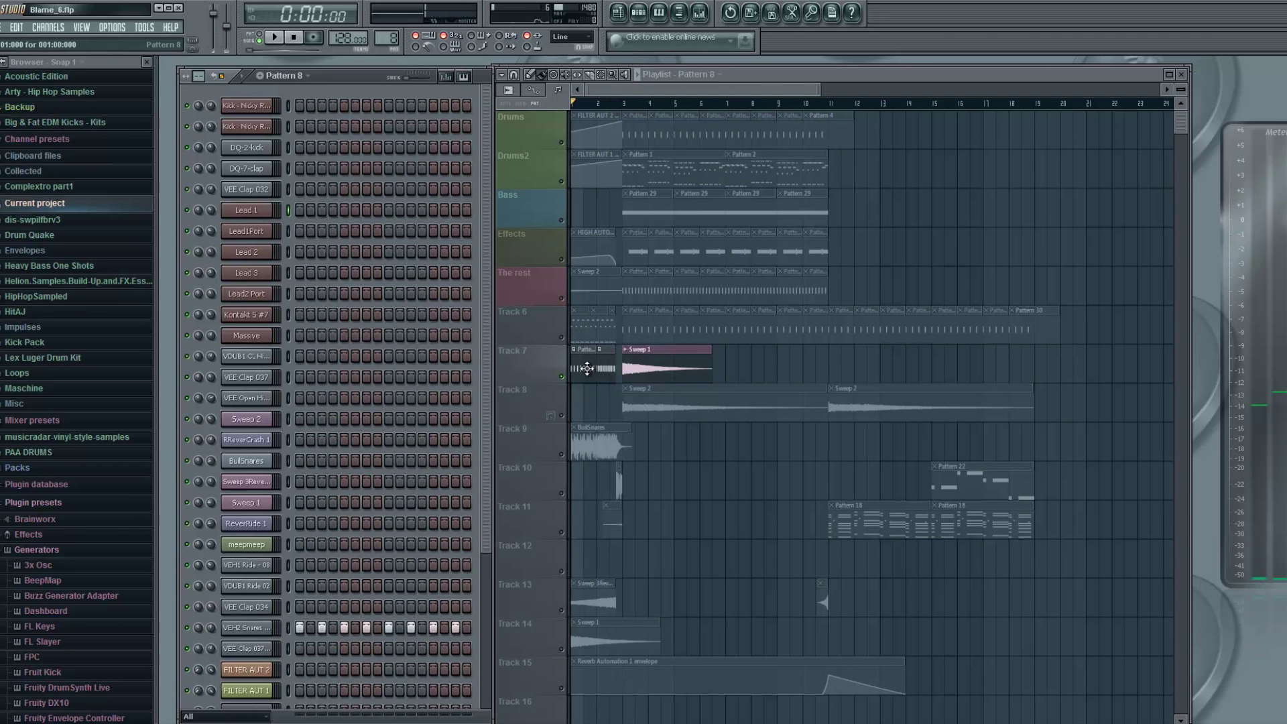
right_click(268, 630)
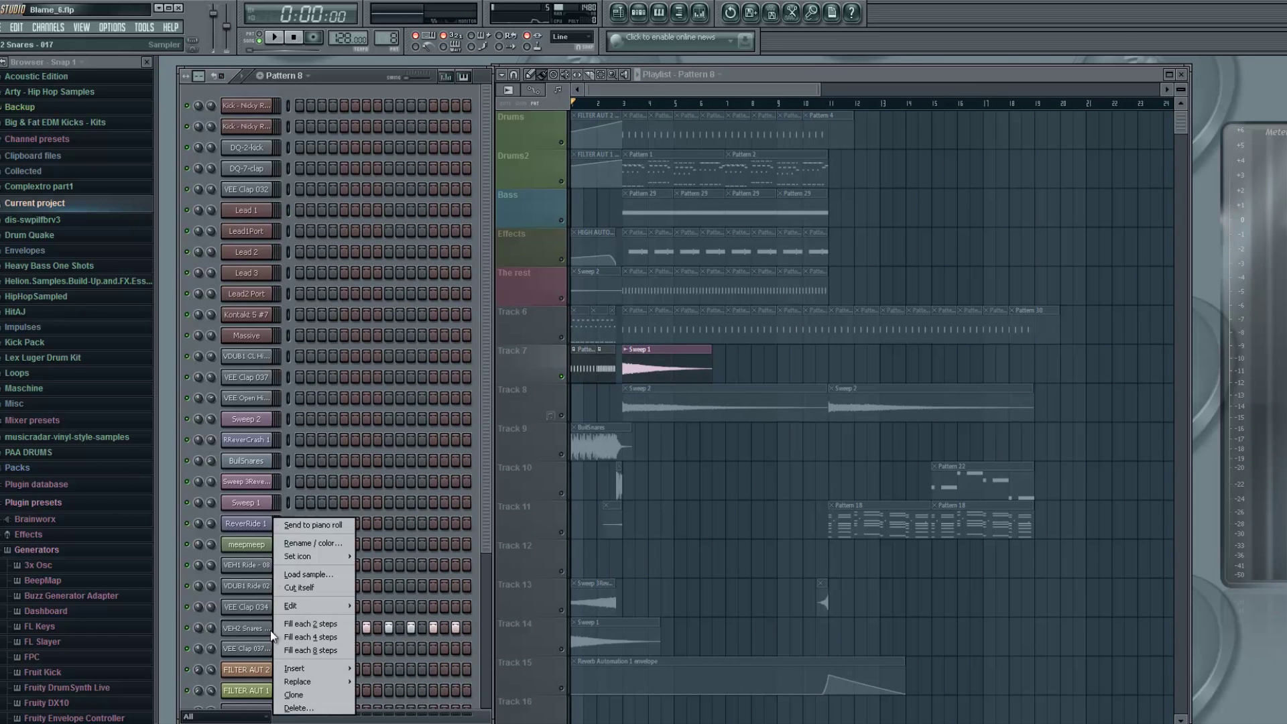
left_click(311, 637)
left_click(275, 38)
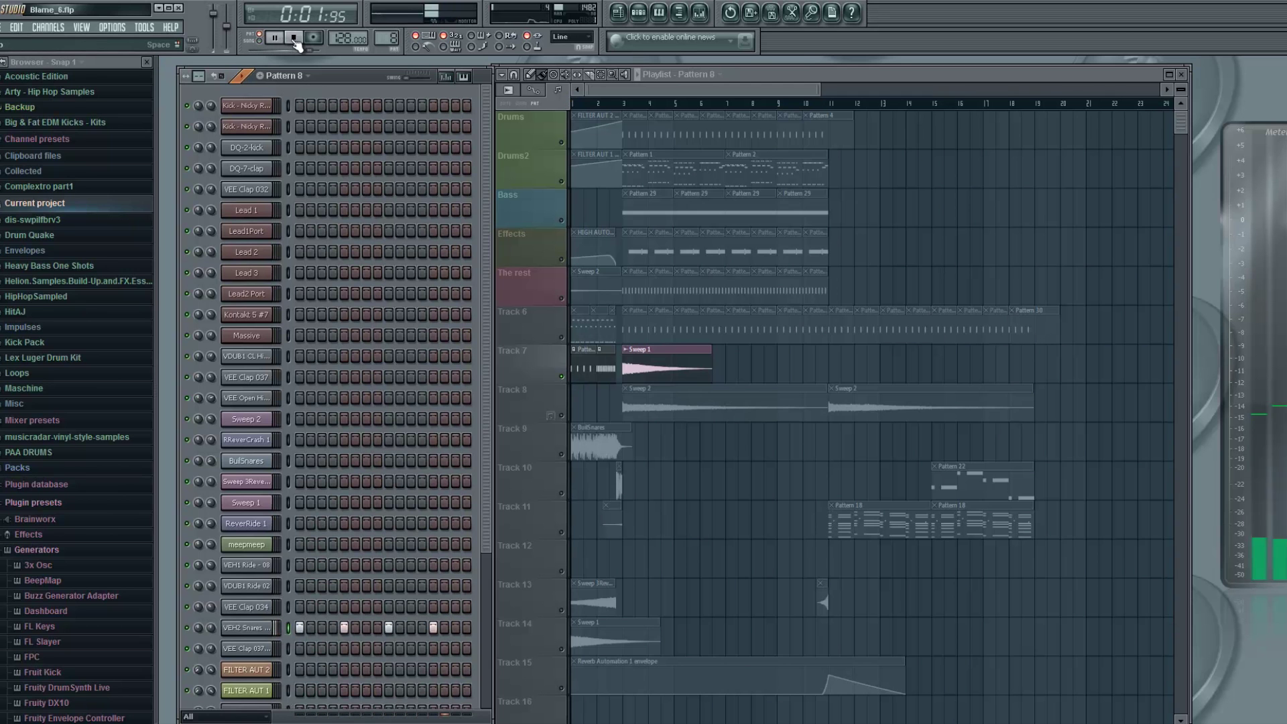
Fill the VEH2 Snares channel in Pattern 8 on each 2 steps, play it, and open Pattern 10 from Track 7.
right_click(270, 627)
left_click(312, 624)
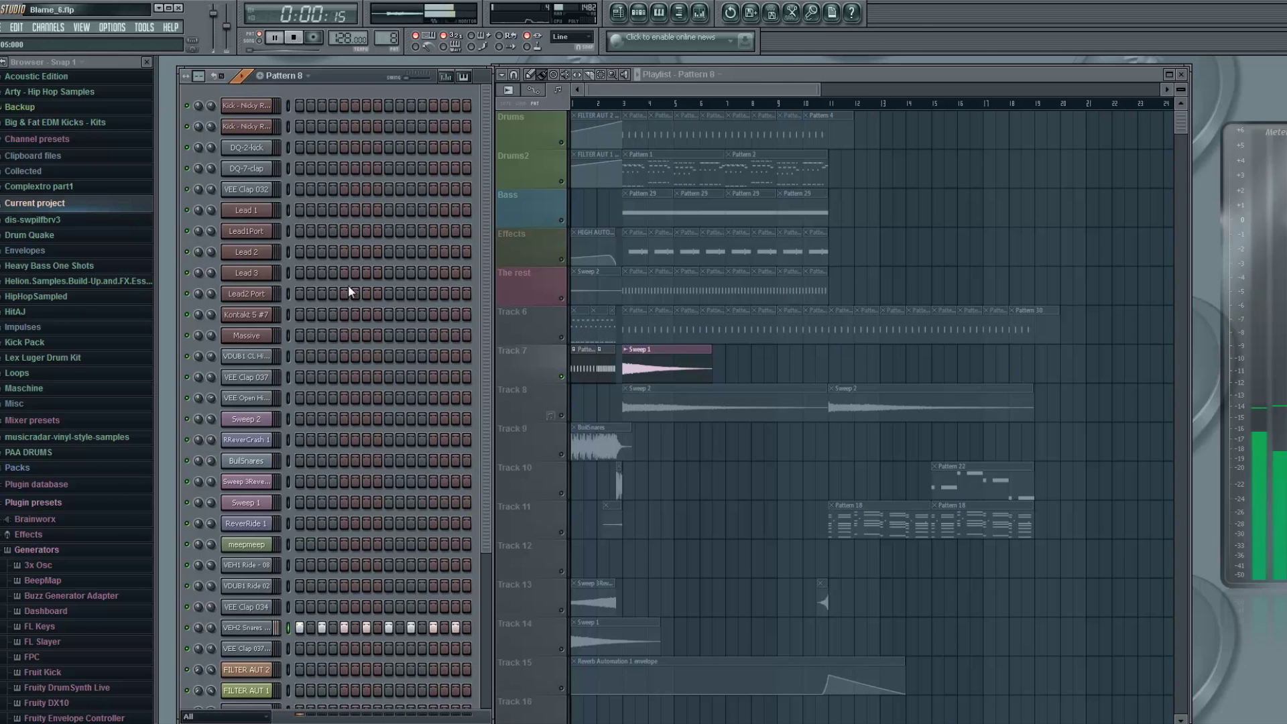
key("space")
double_click(605, 367)
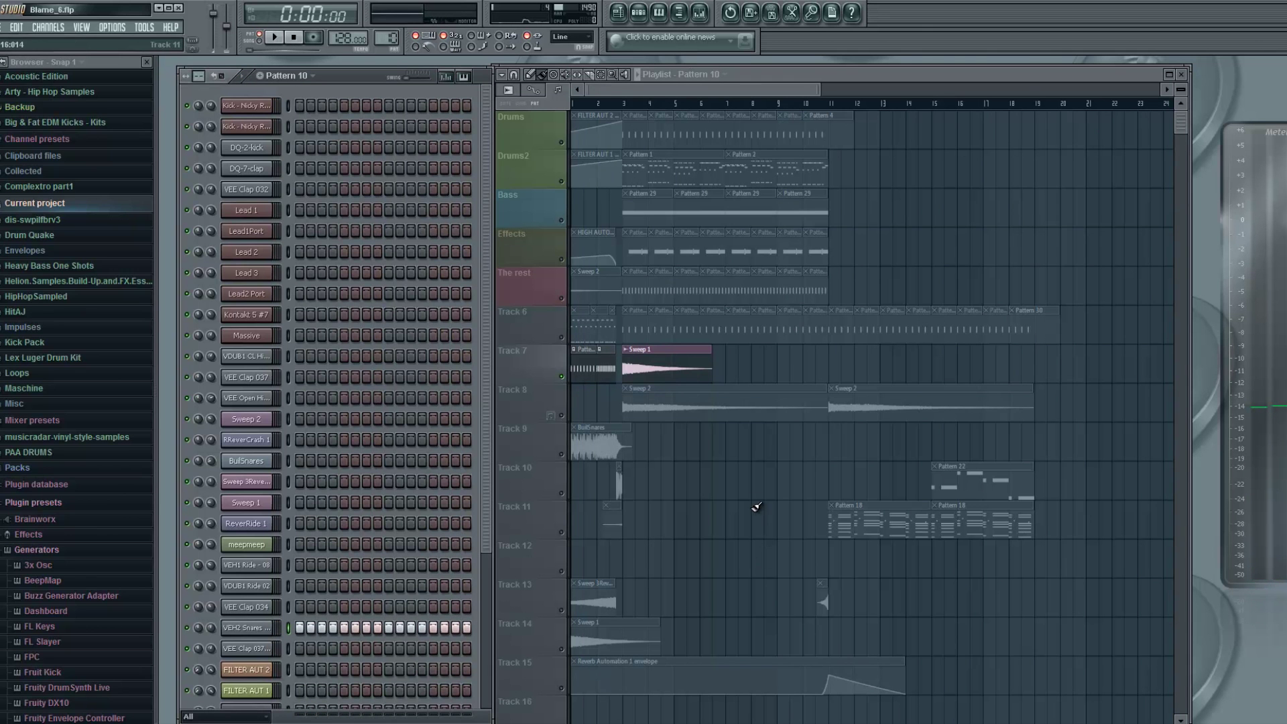
Solo Track 9 with the BuilSnares clip and play the snare build-up together with Track 7.
left_click(562, 454)
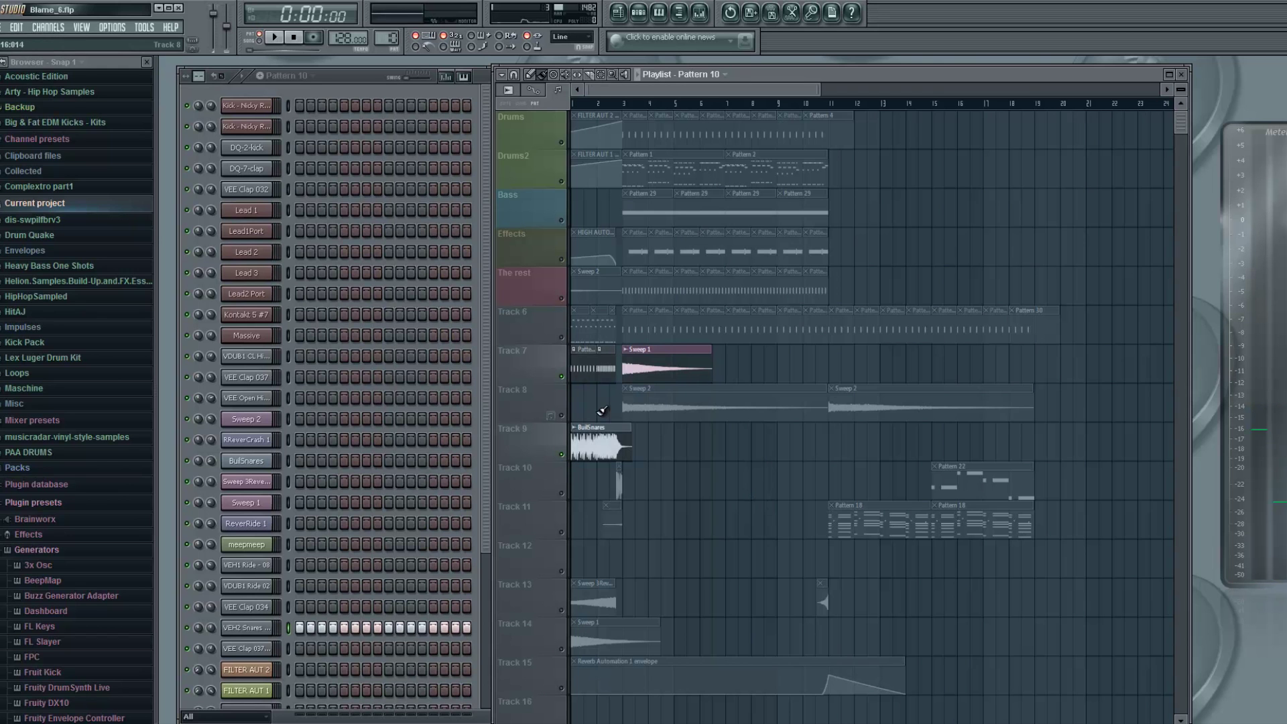
right_click(557, 453)
left_click(537, 447)
right_click(567, 455)
right_click(562, 455)
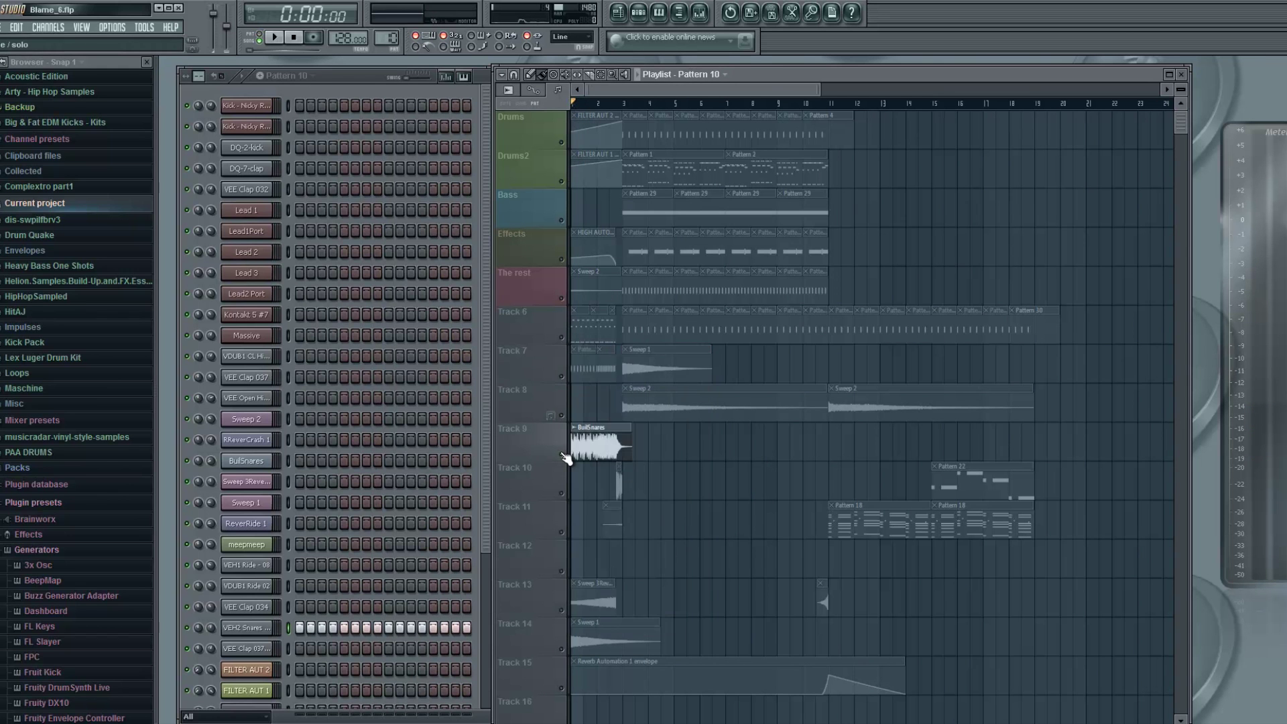
key("space")
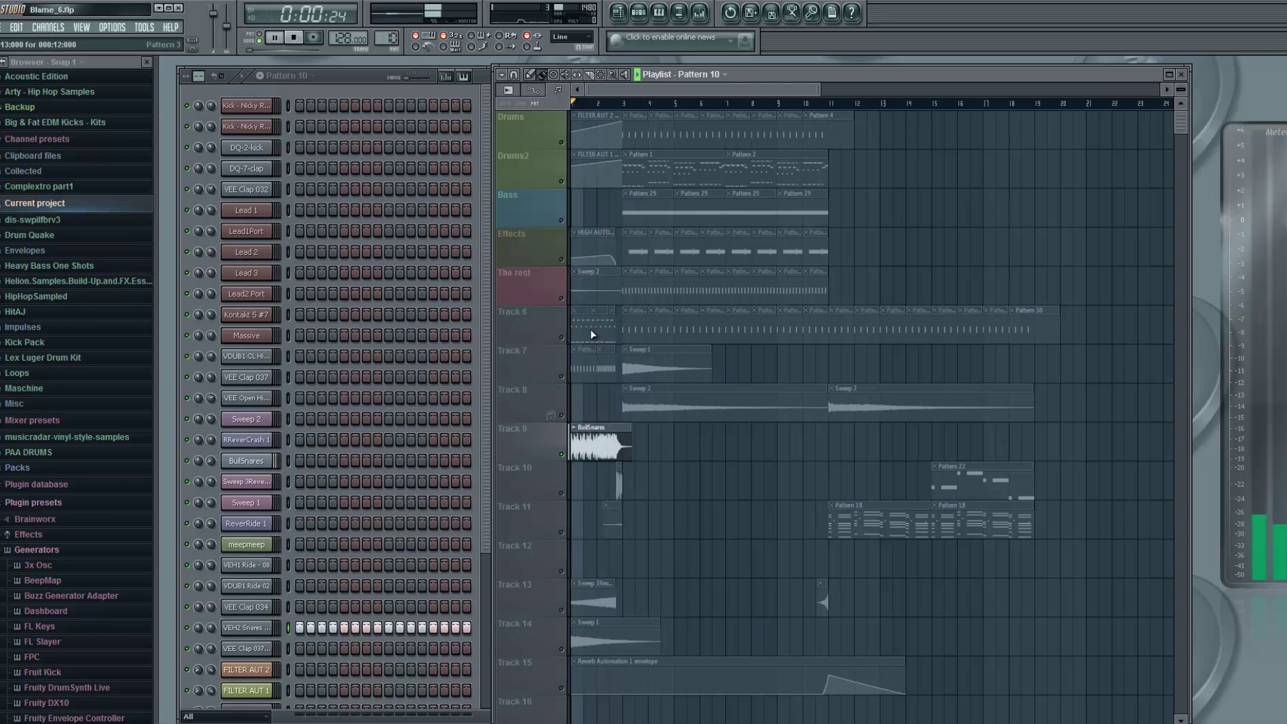
left_click(563, 379)
key("space")
key("space")
Solo Track 6 in the playlist and play its patterns from the start.
right_click(562, 338)
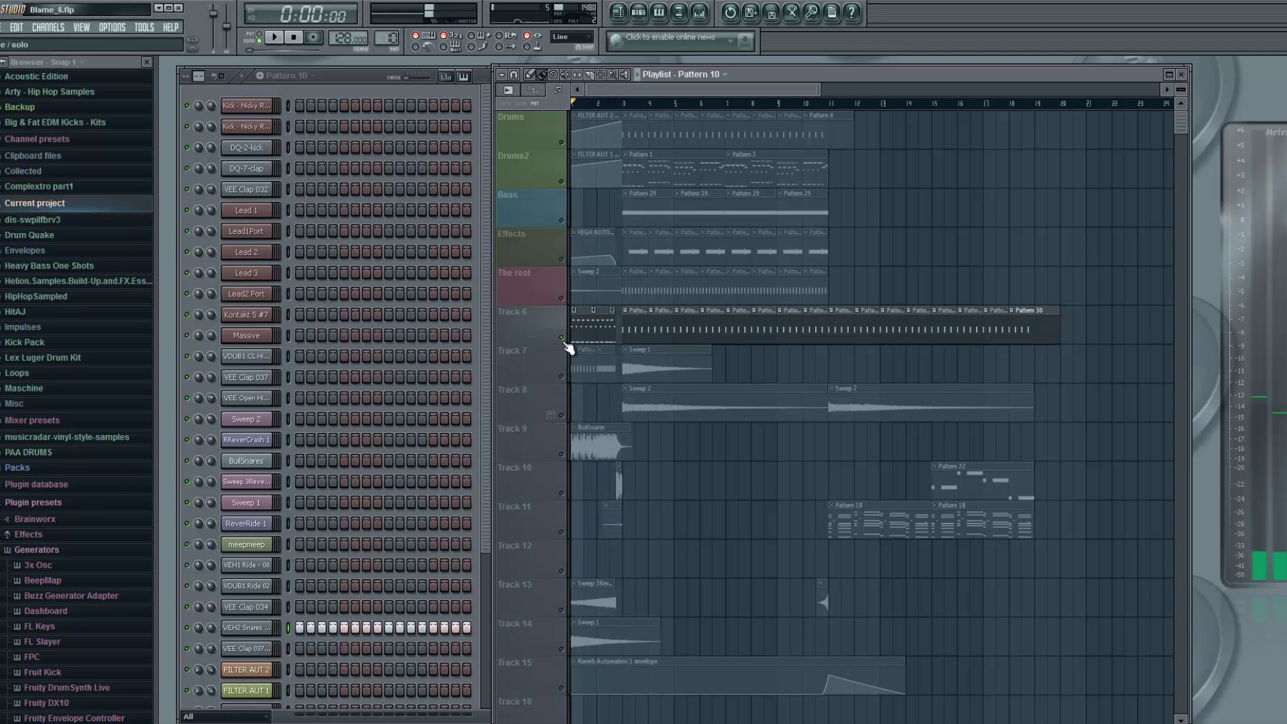
key("space")
key("space")
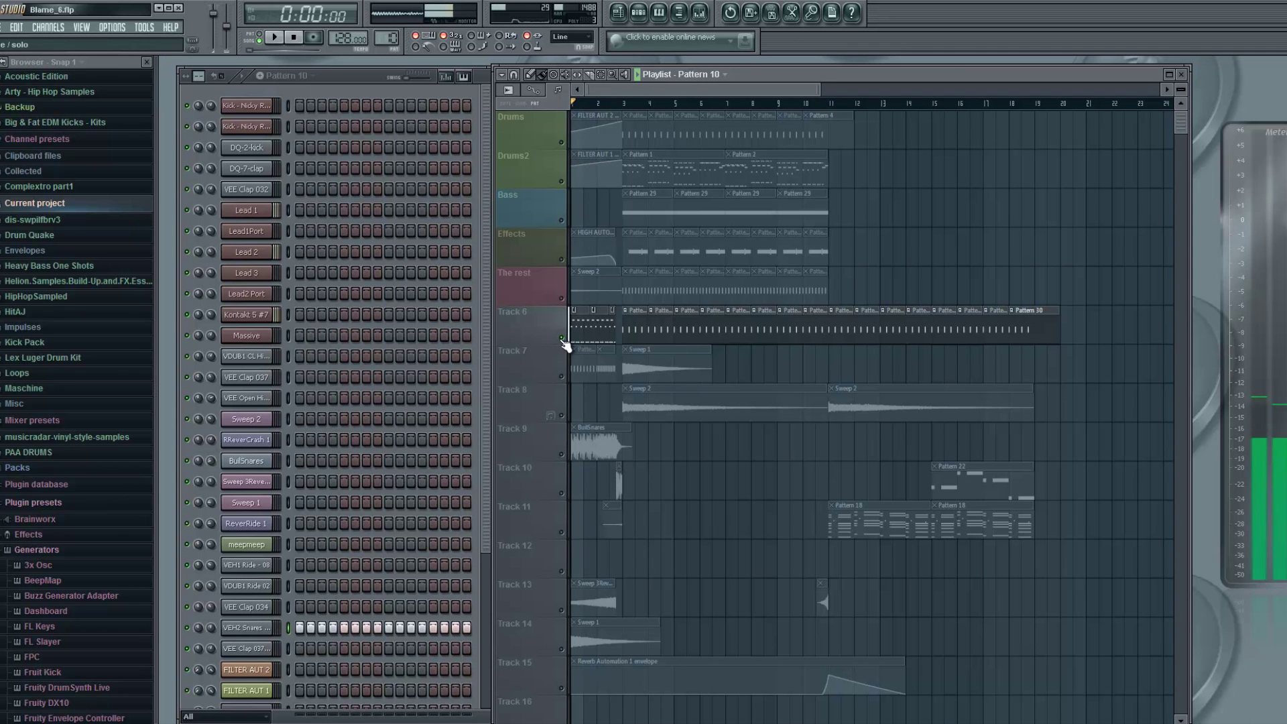
Unsolo Track 6 to enable all playlist tracks, and mute Track 7 and Track 9.
right_click(562, 337)
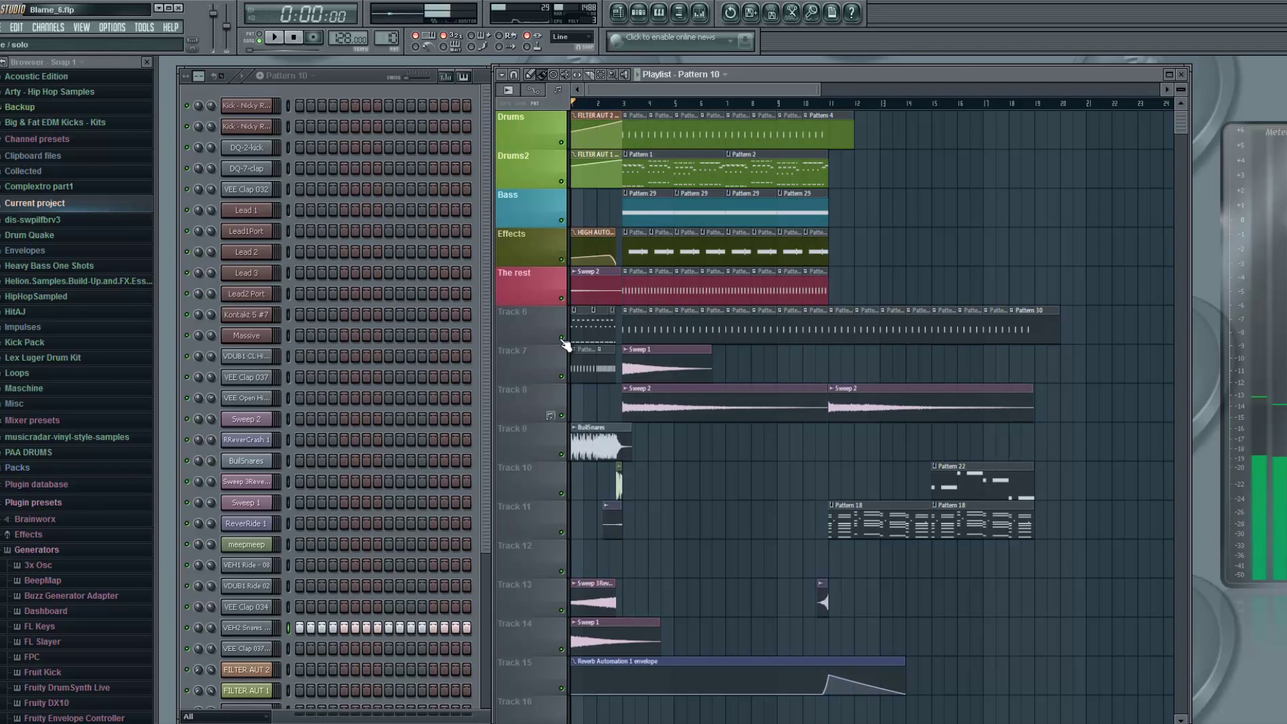
left_click(561, 376)
left_click(561, 453)
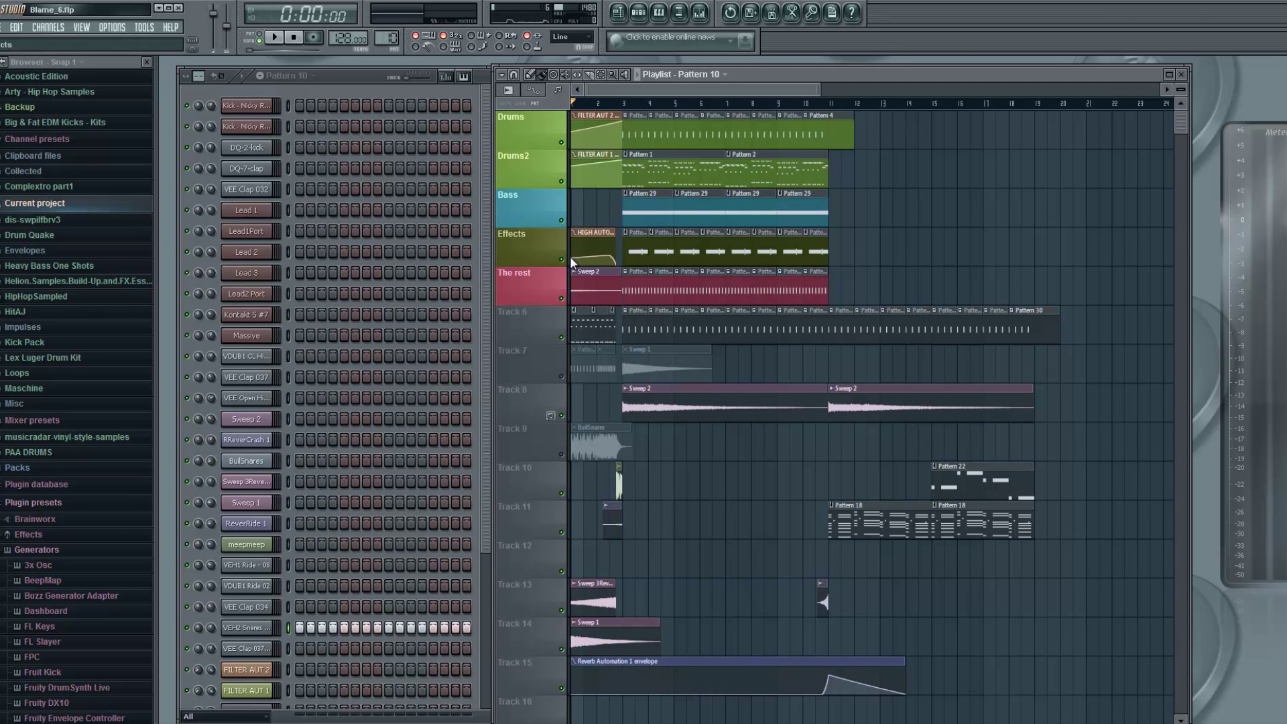
Play the arrangement's intro without the snare build-up tracks and stop playback.
left_click(699, 12)
left_click(1176, 432)
left_click_drag(572, 263, 576, 260)
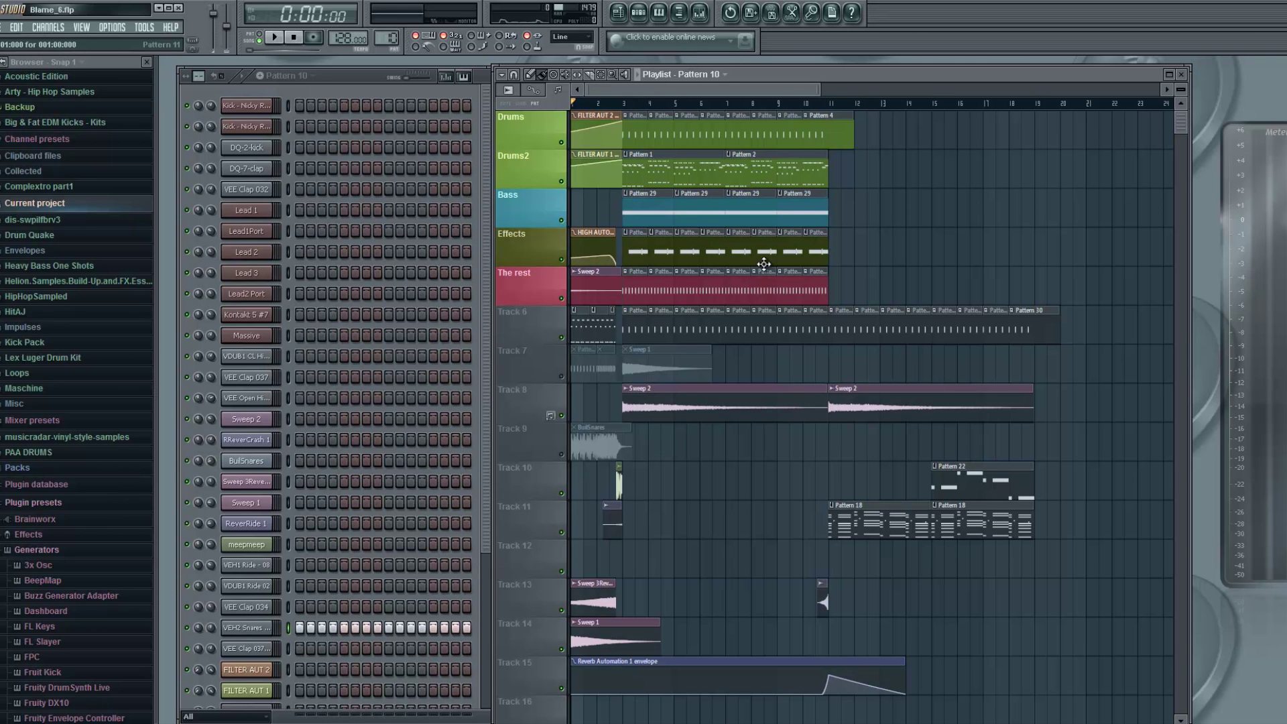
key("space")
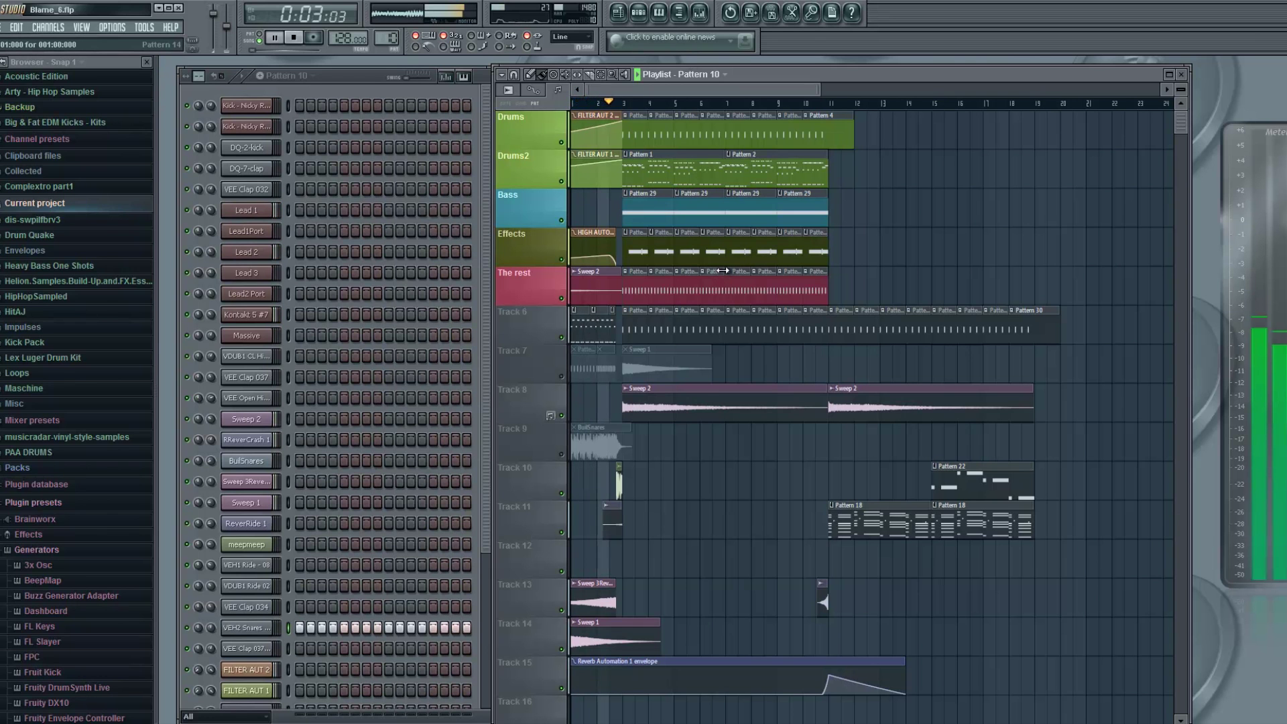
key("space")
Solo Track 13 to play its reversed sweep on its own, stop playback, and re-enable all playlist tracks.
right_click(562, 610)
key("space")
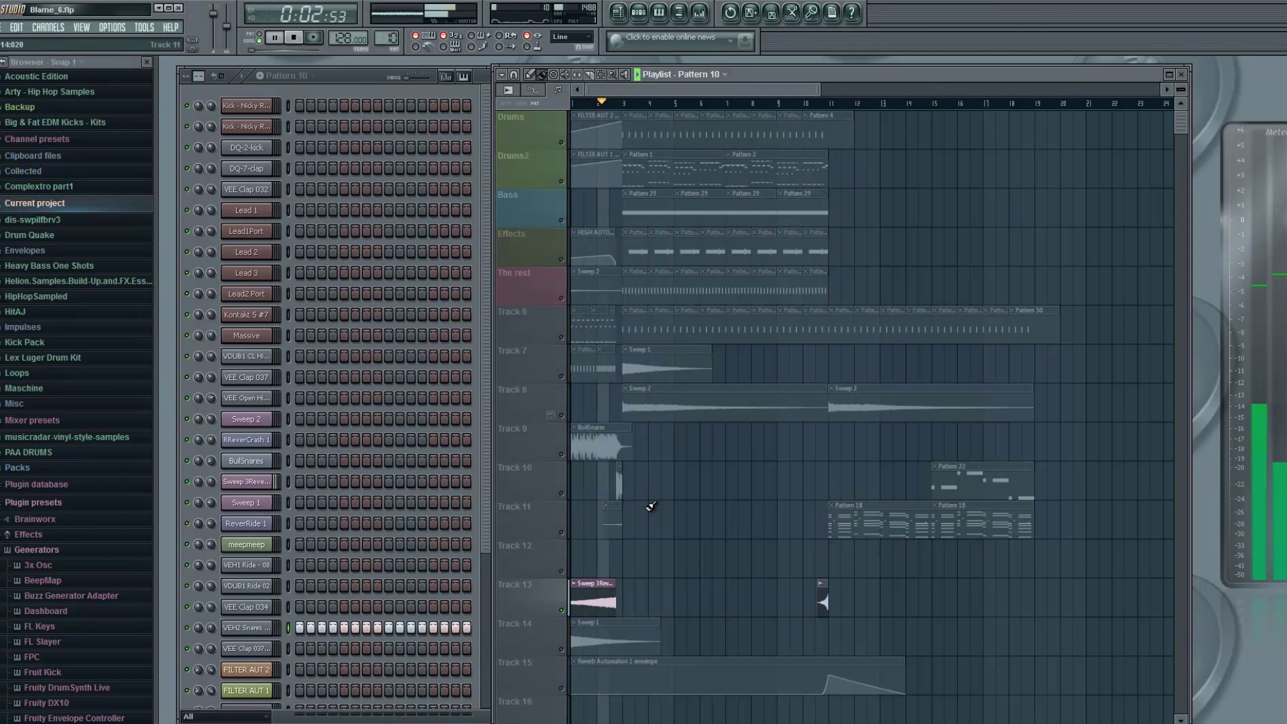
key("space")
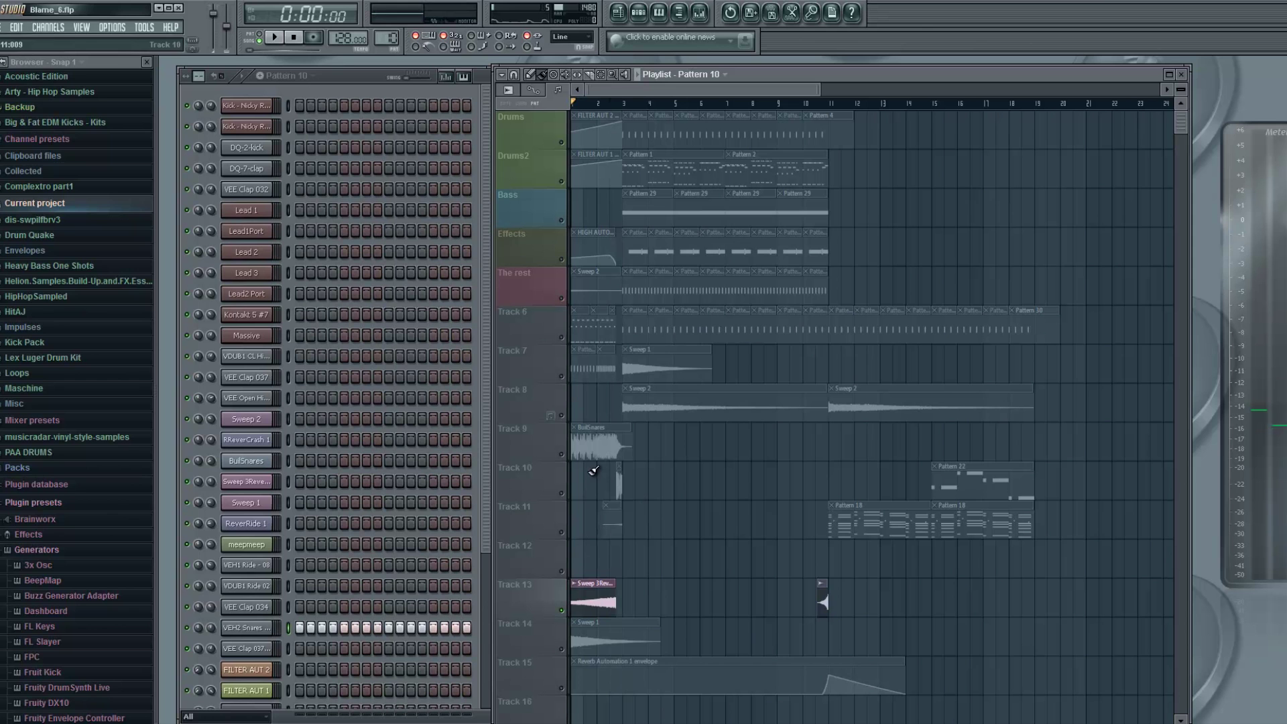
right_click(564, 611)
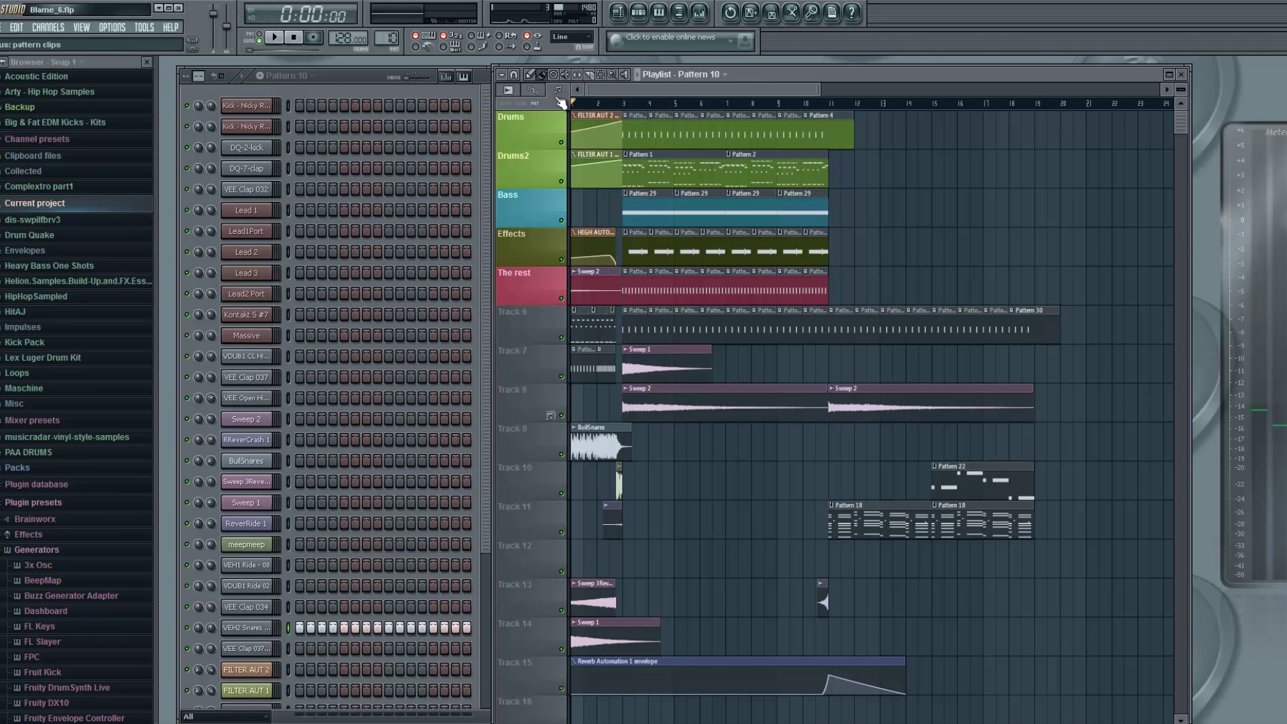
Play the intro from the start with all tracks enabled, stop, and return the playback position to the beginning.
key("space")
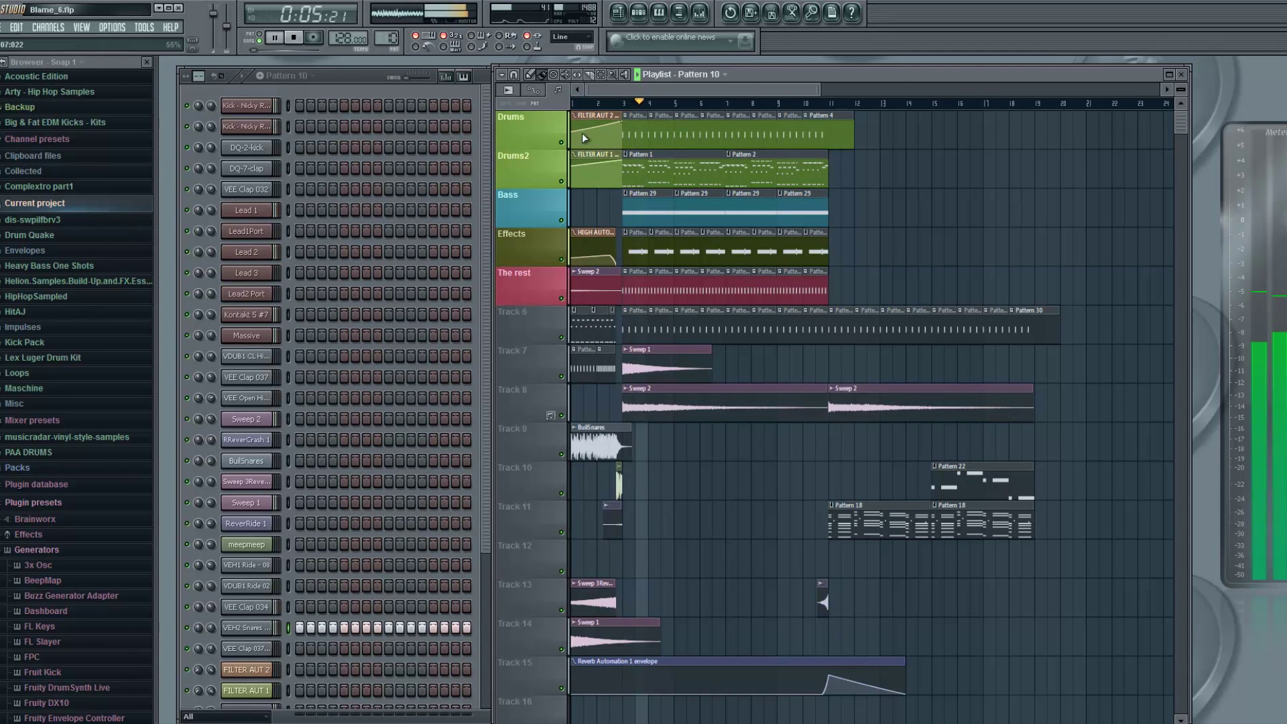
key("space")
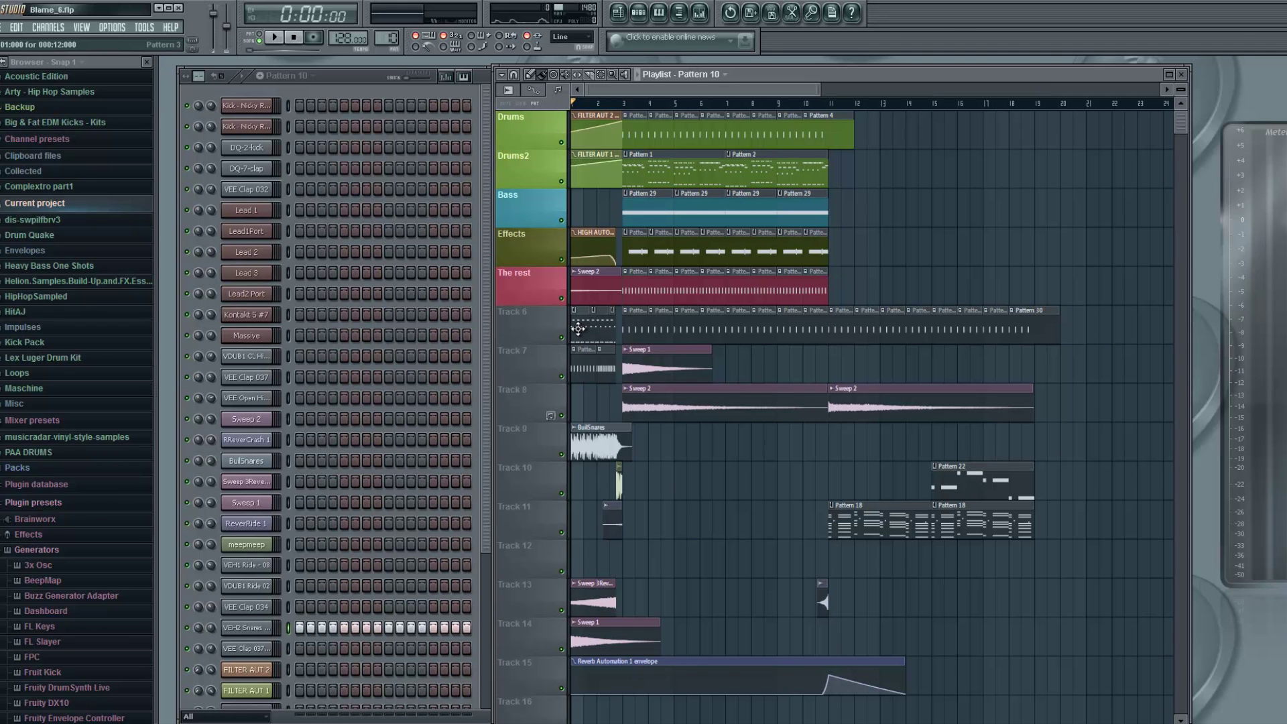
left_click(626, 104)
left_click(574, 104)
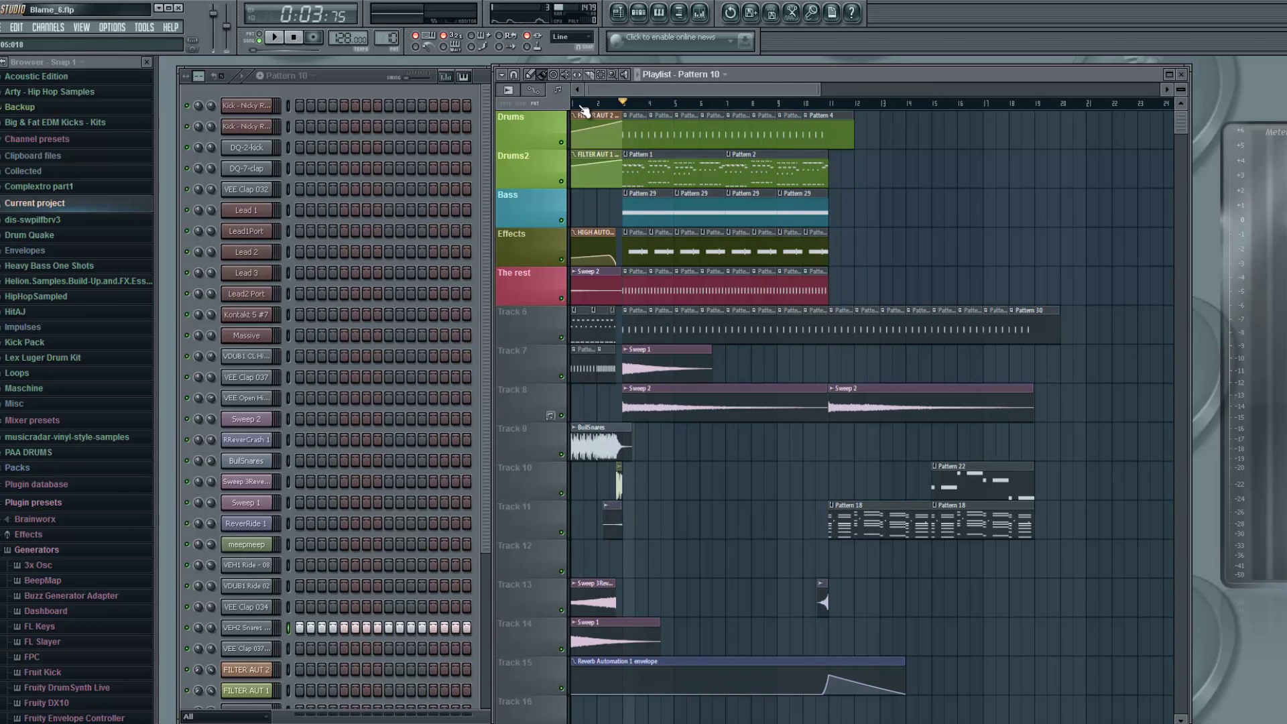
Inspect the channel settings of the meepmeep clip on Track 10, close them, and play the arrangement briefly.
double_click(619, 474)
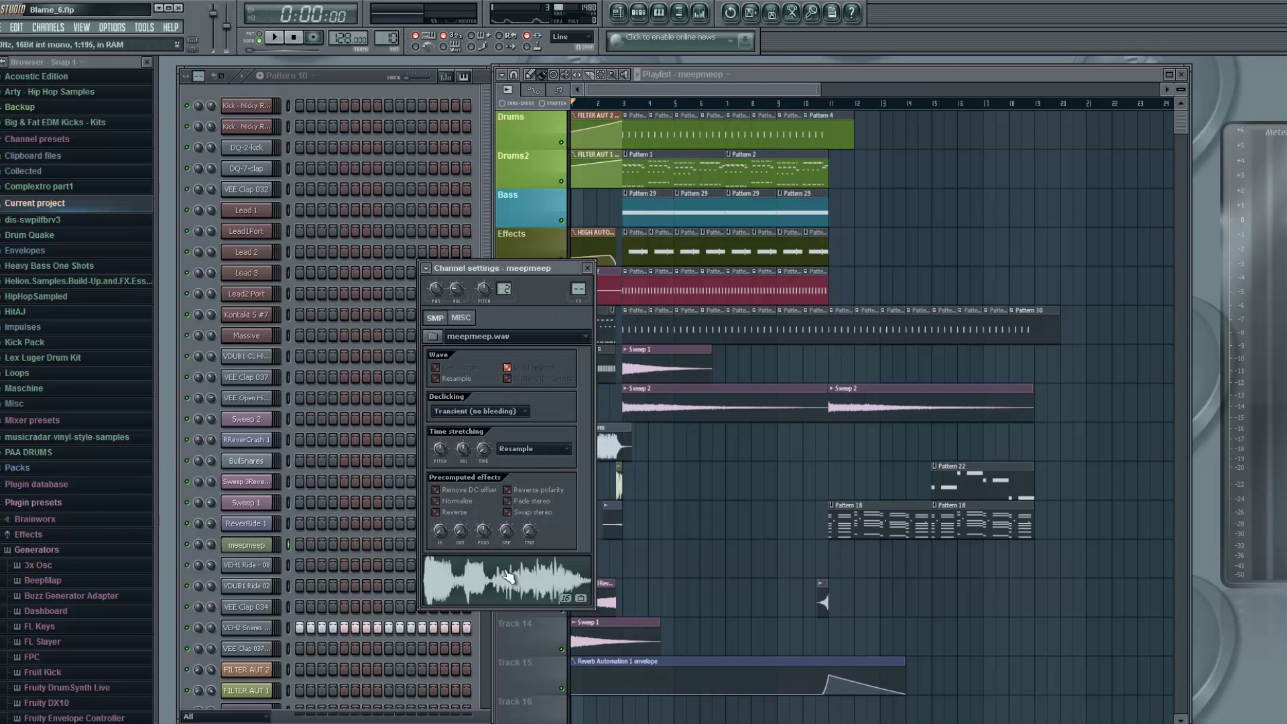
left_click(587, 268)
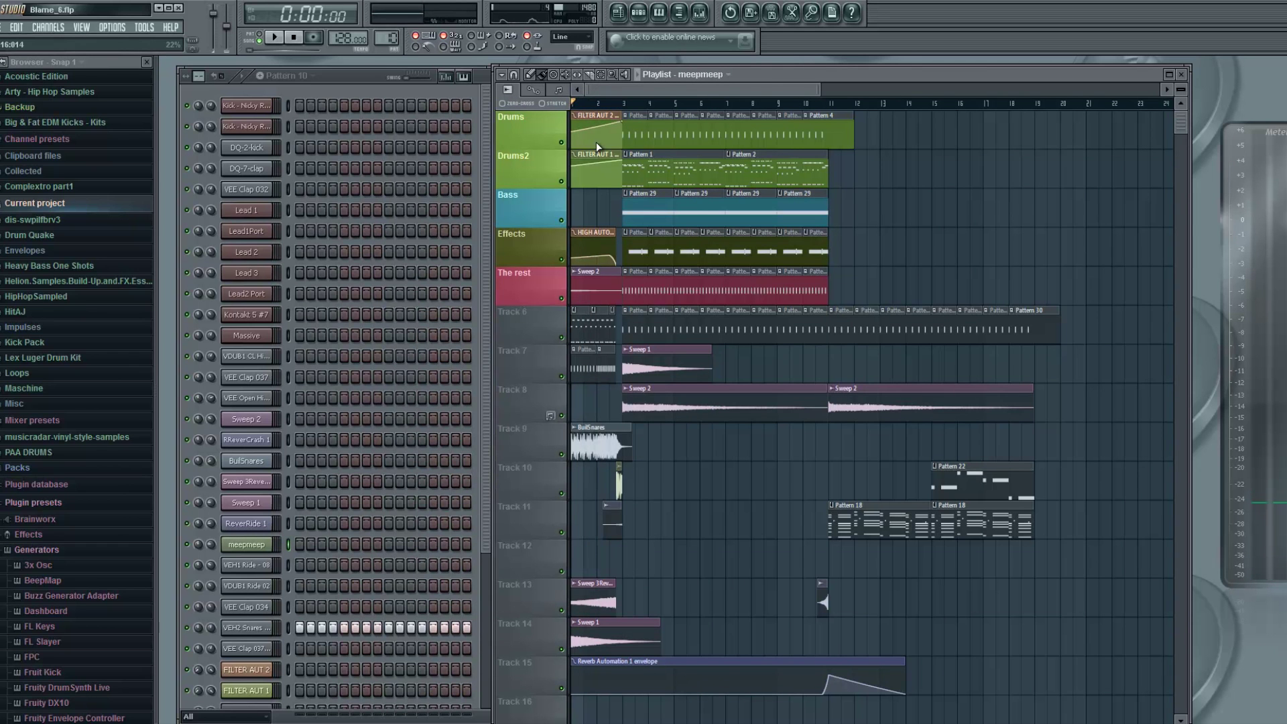
key("space")
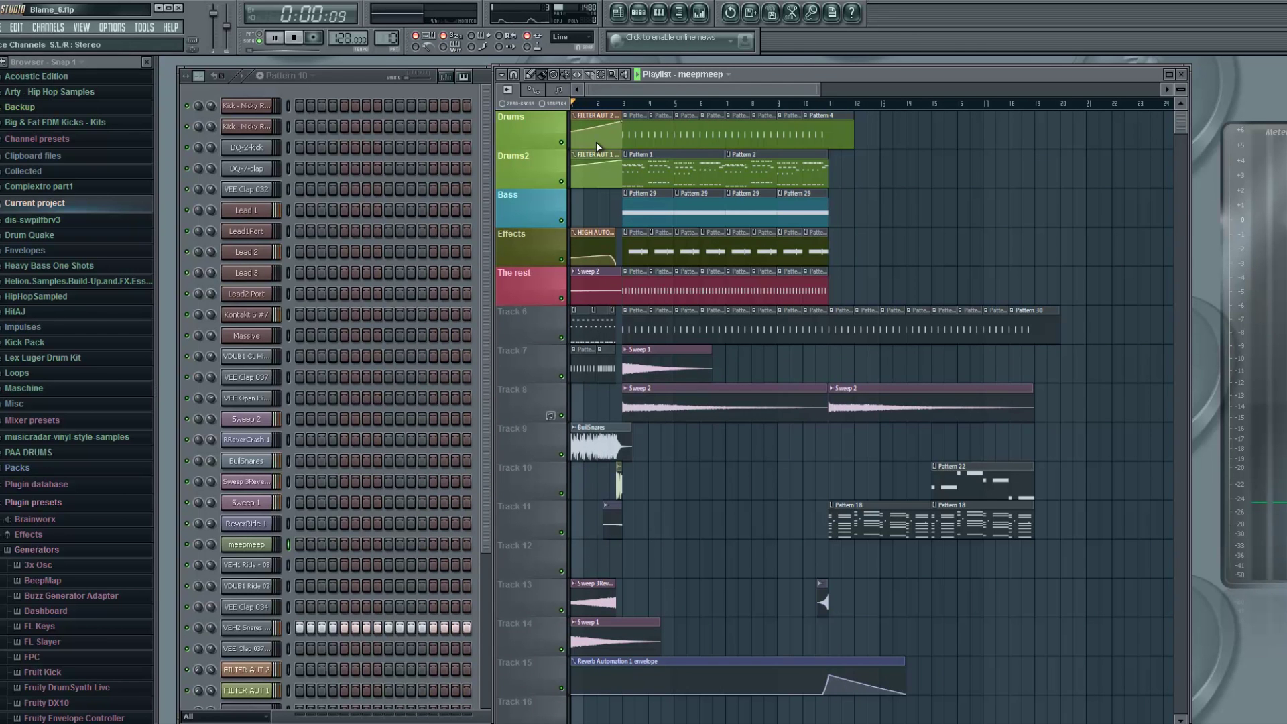
key("space")
Play the transition into the section at bar 11, starting from the middle of bar 10, and stop playback.
left_click_drag(817, 91, 787, 107)
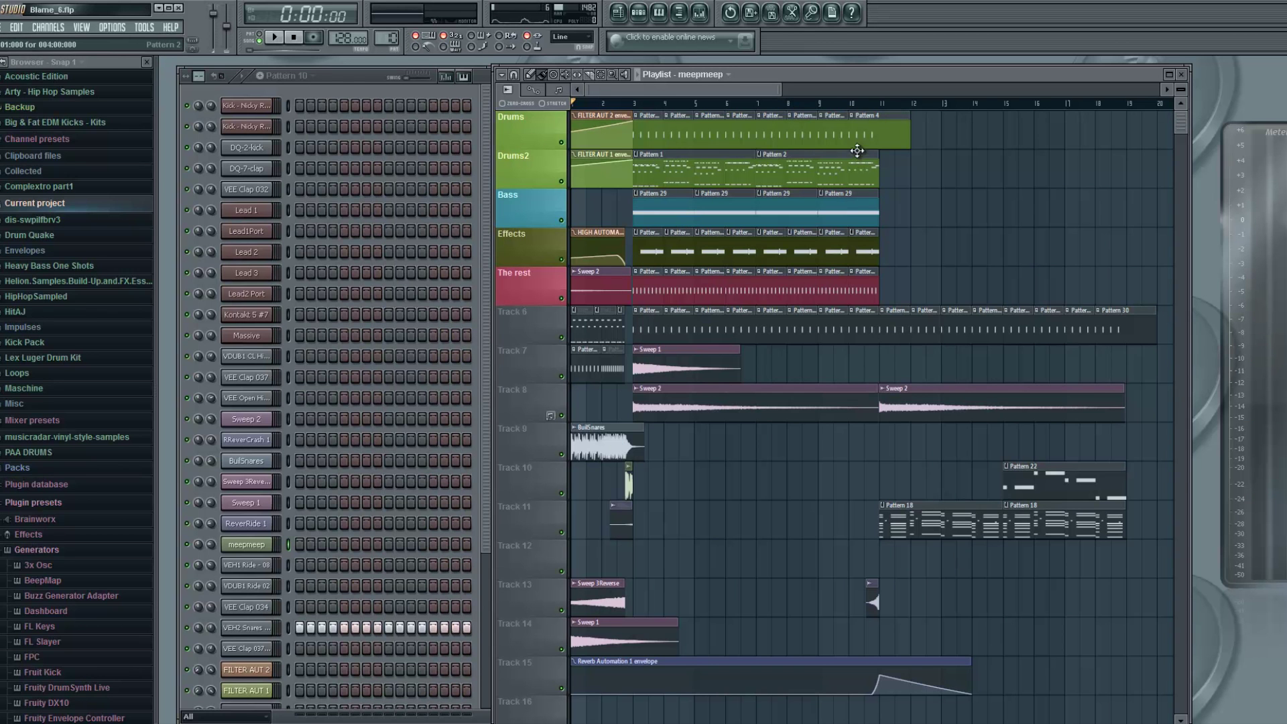
left_click(880, 103)
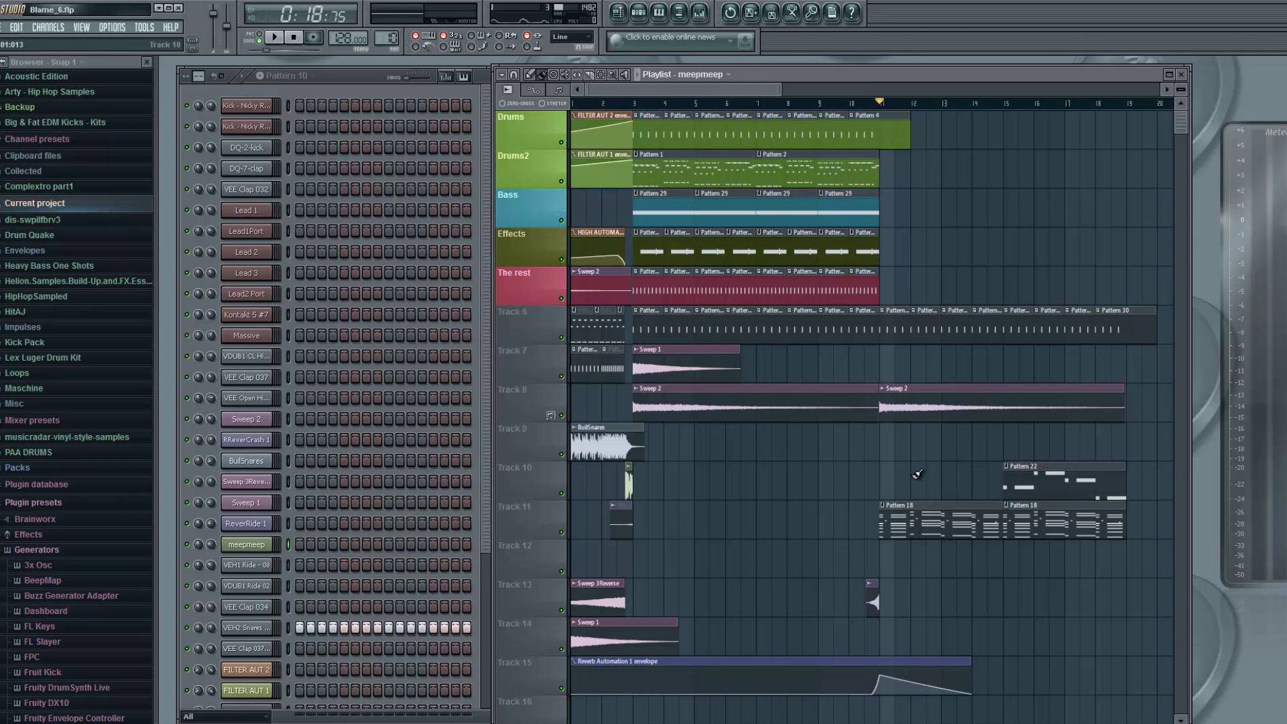
left_click(864, 104)
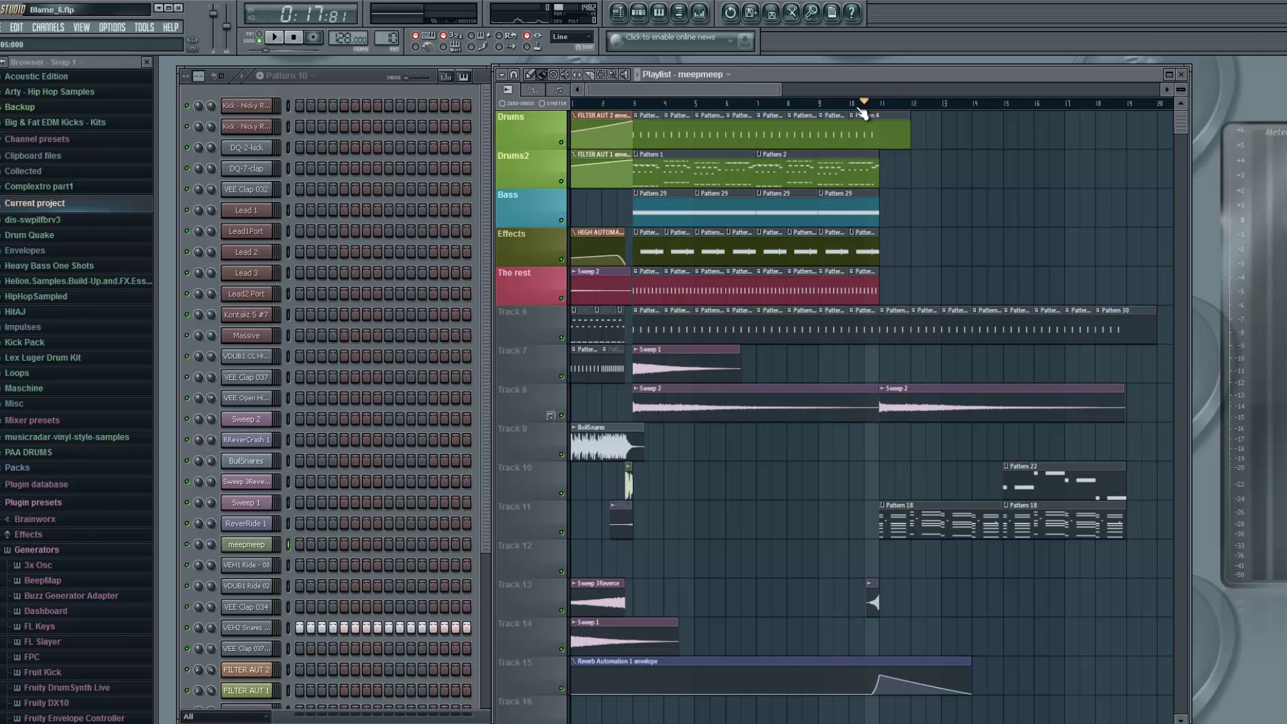
key("space")
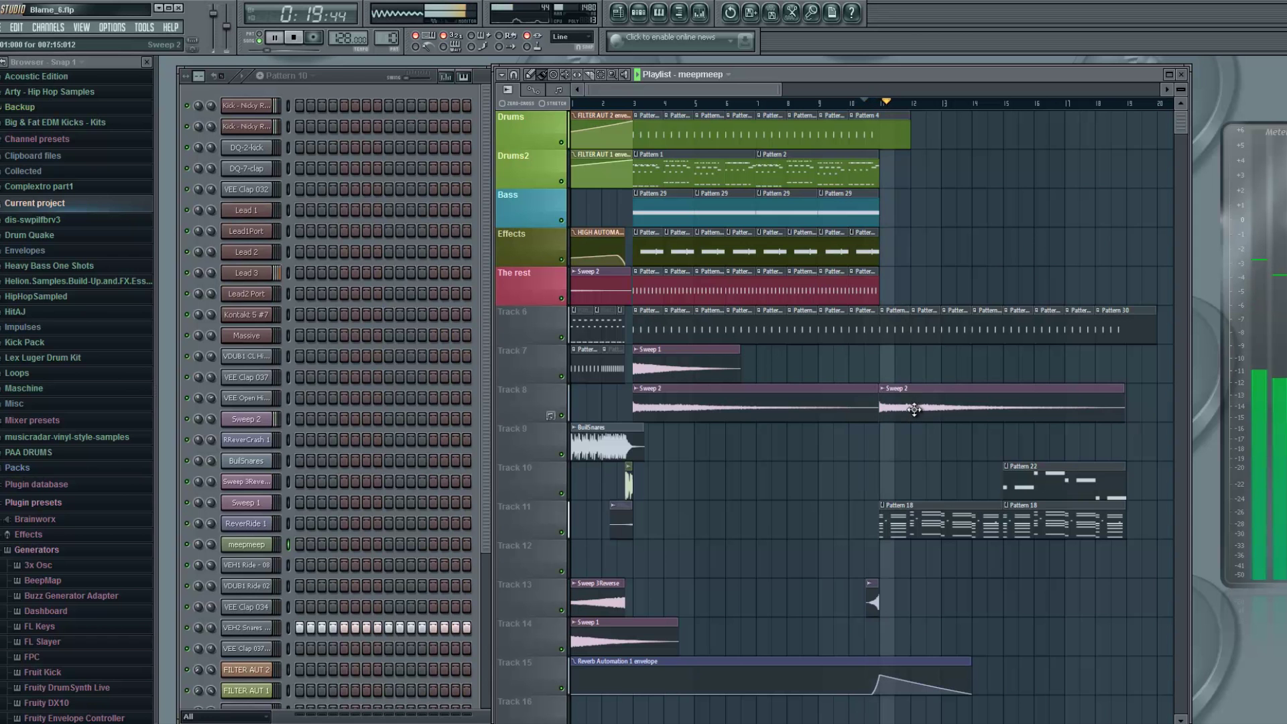
key("space")
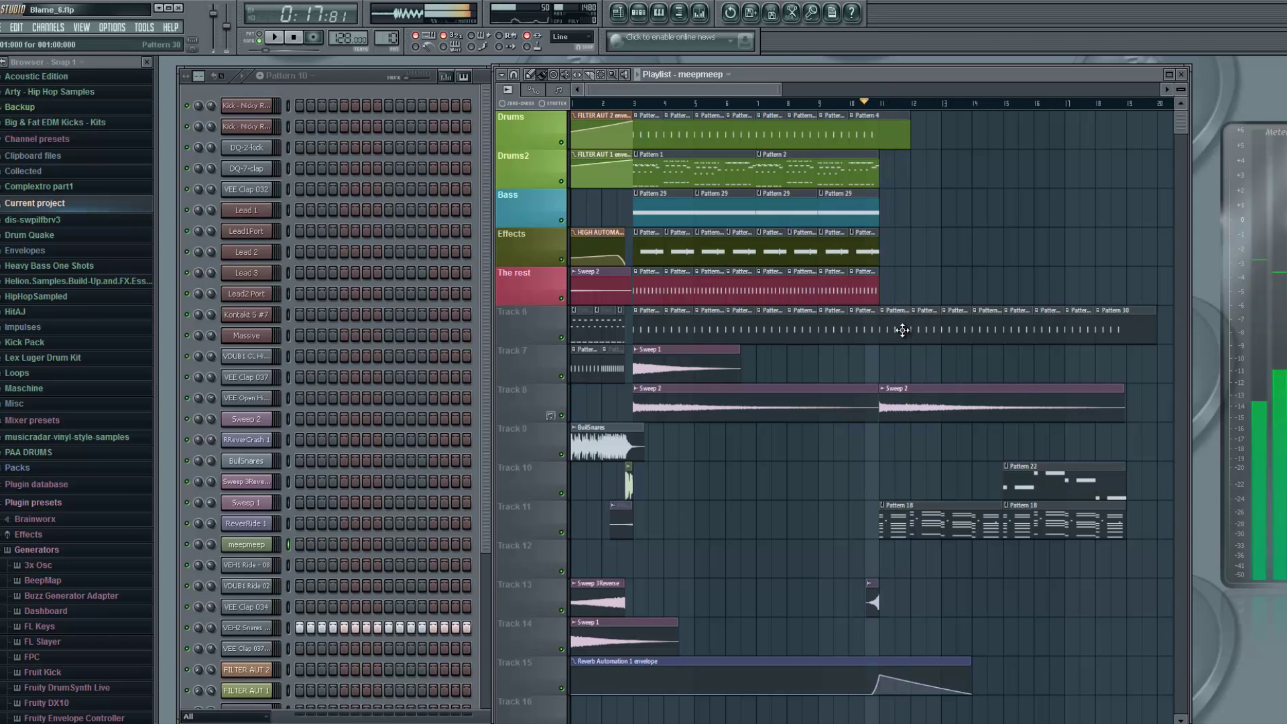
Open Pattern 18's reFX Nexus #2 chords in the piano roll, play them, and close the piano roll.
double_click(906, 511)
key("Escape")
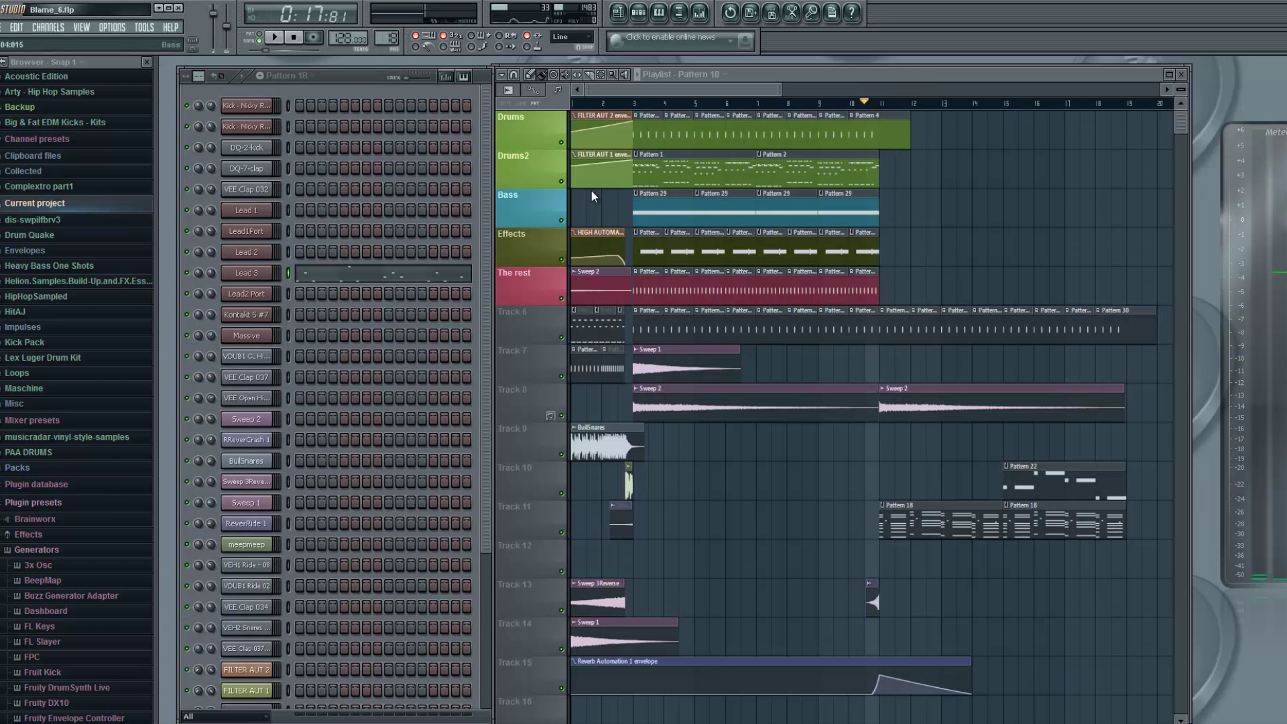
scroll(480, 204, "down", 5)
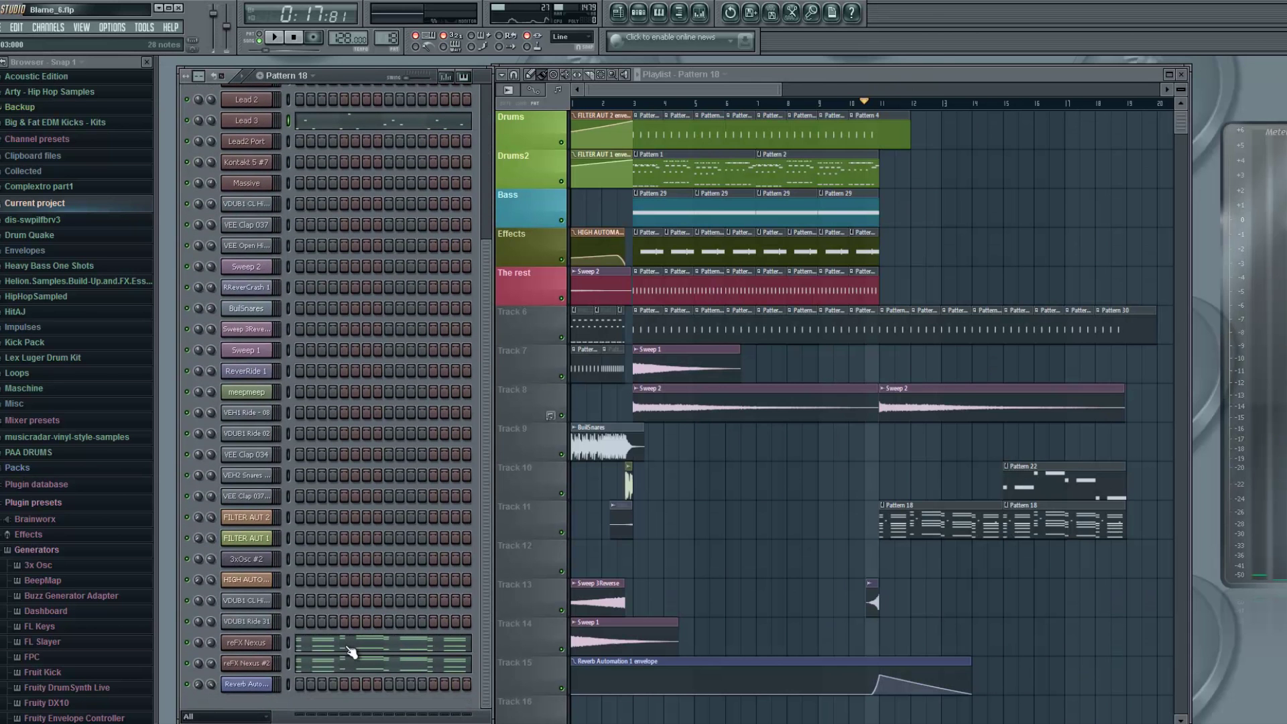
left_click(288, 662)
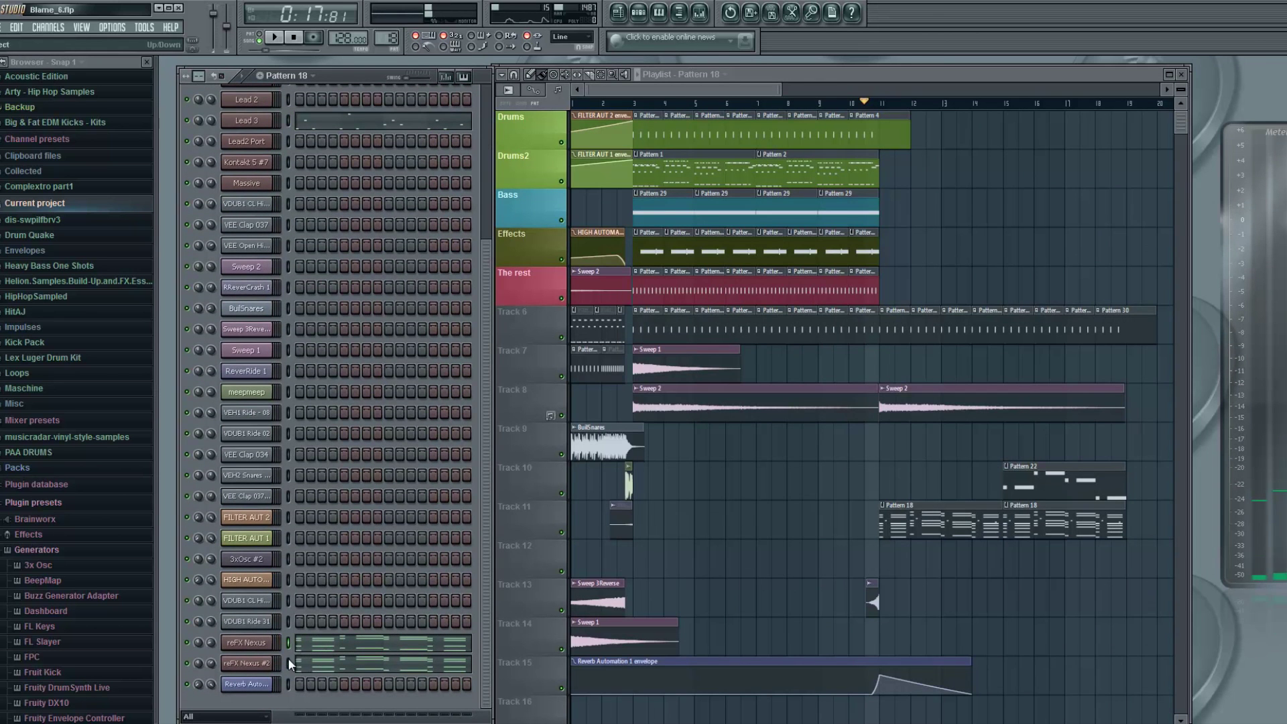
left_click(313, 665)
left_click(274, 38)
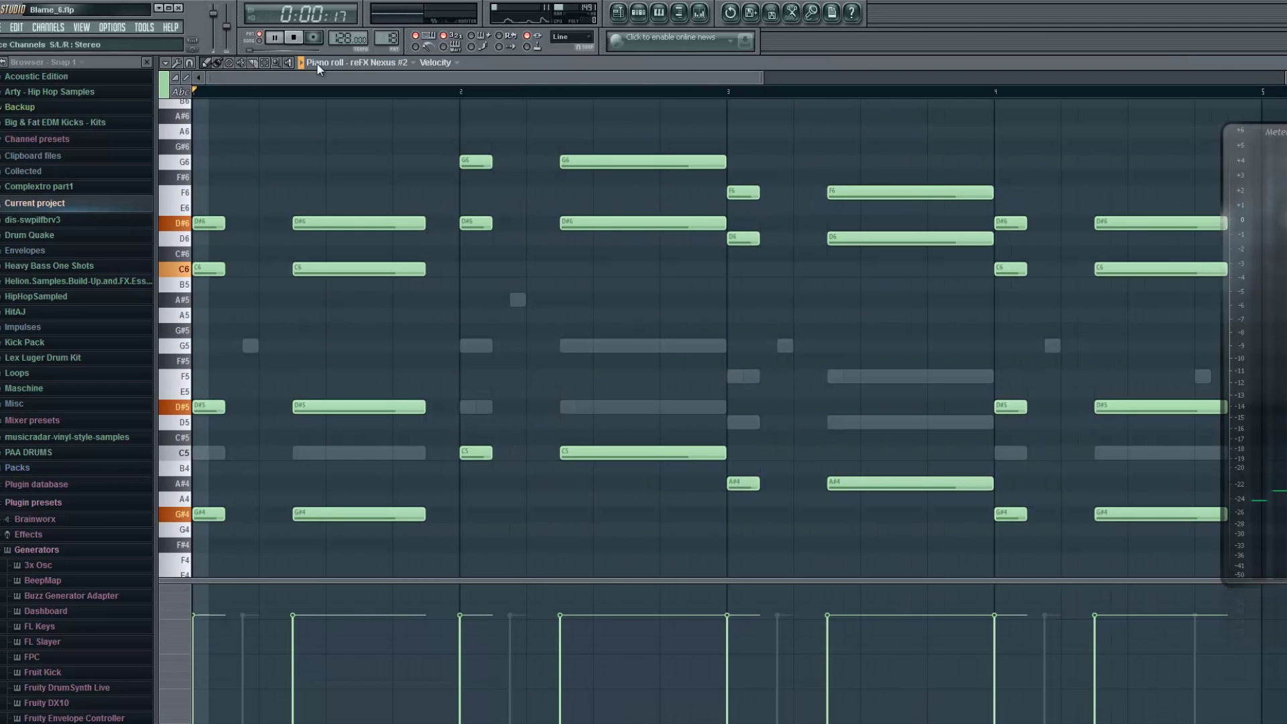
left_click_drag(761, 76, 958, 76)
key("F7")
key("space")
Play the arrangement from the middle of bar 14 into the Pattern 22 clip and stop playback.
left_click(989, 104)
key("space")
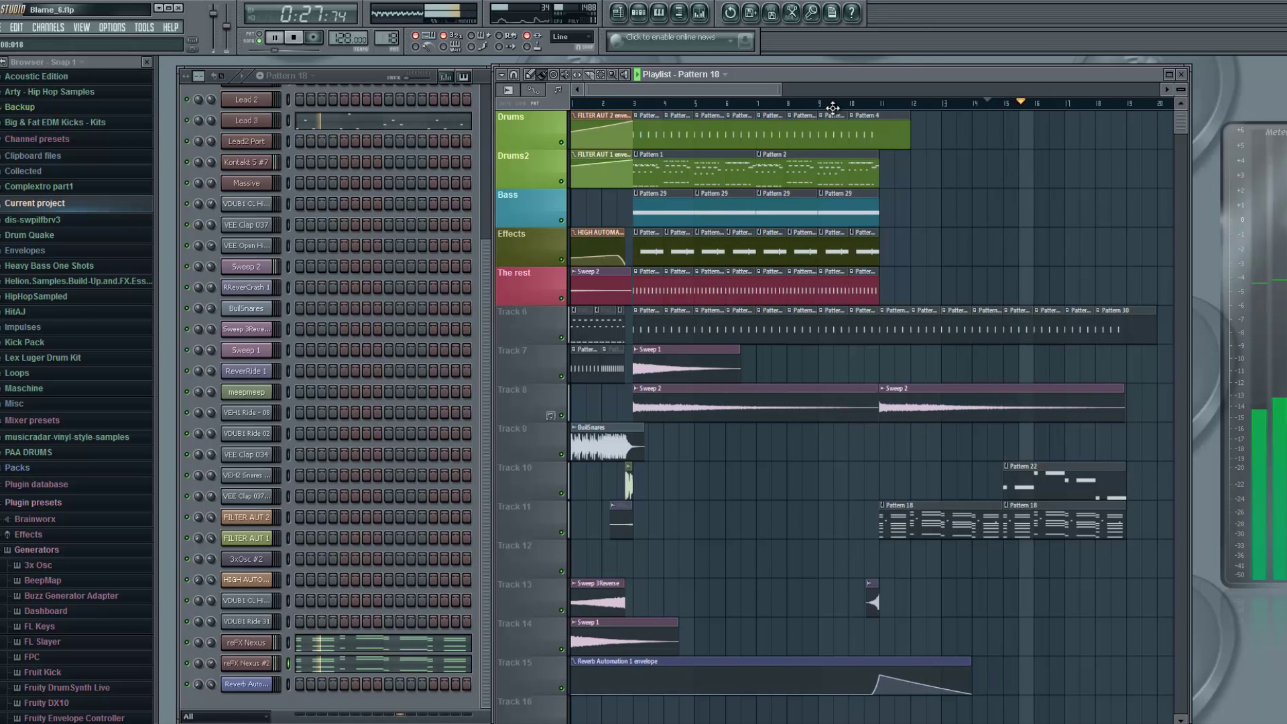
key("space")
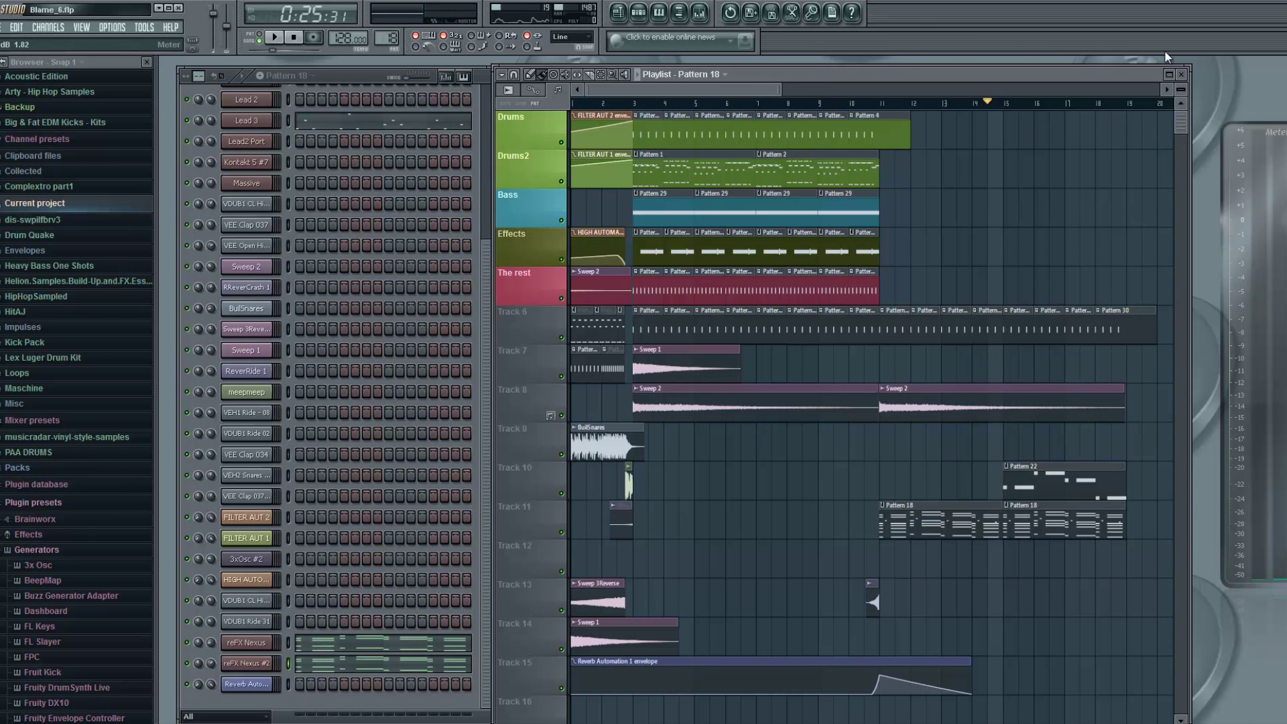
Set the playback position to bar 11, at the start of the first Pattern 18 clip.
left_click_drag(572, 105, 864, 105)
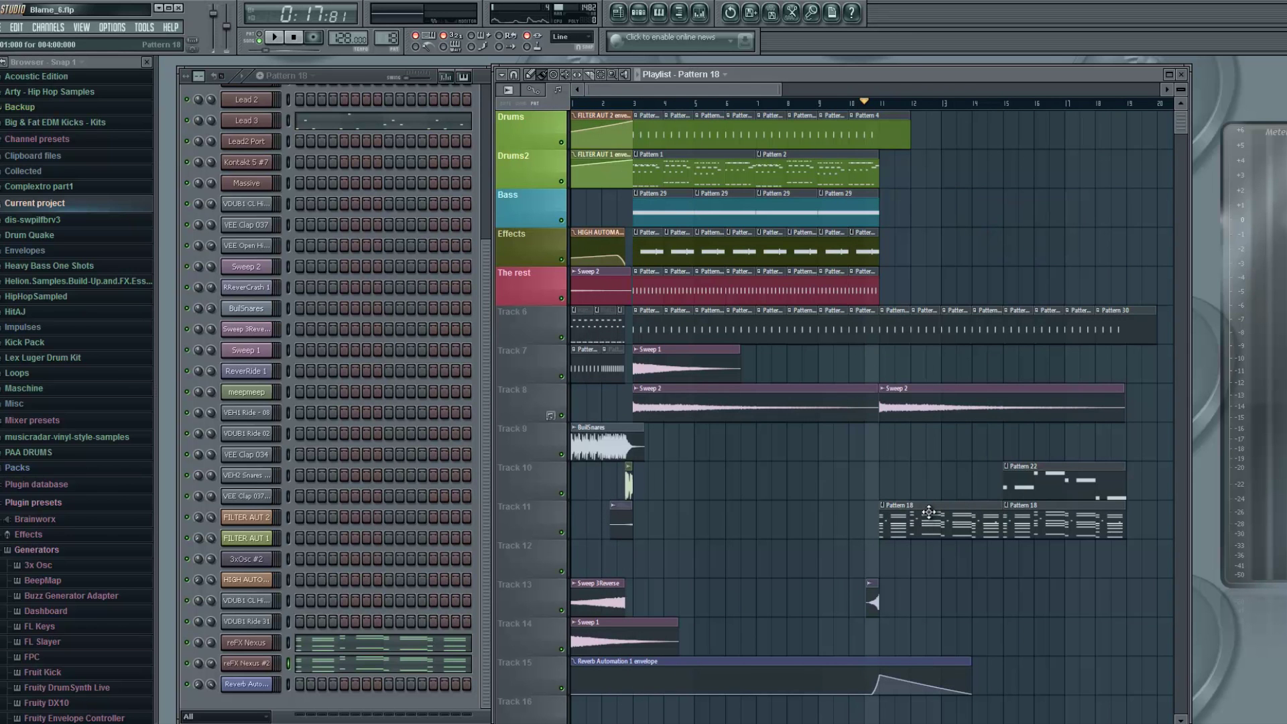
left_click_drag(913, 105, 879, 105)
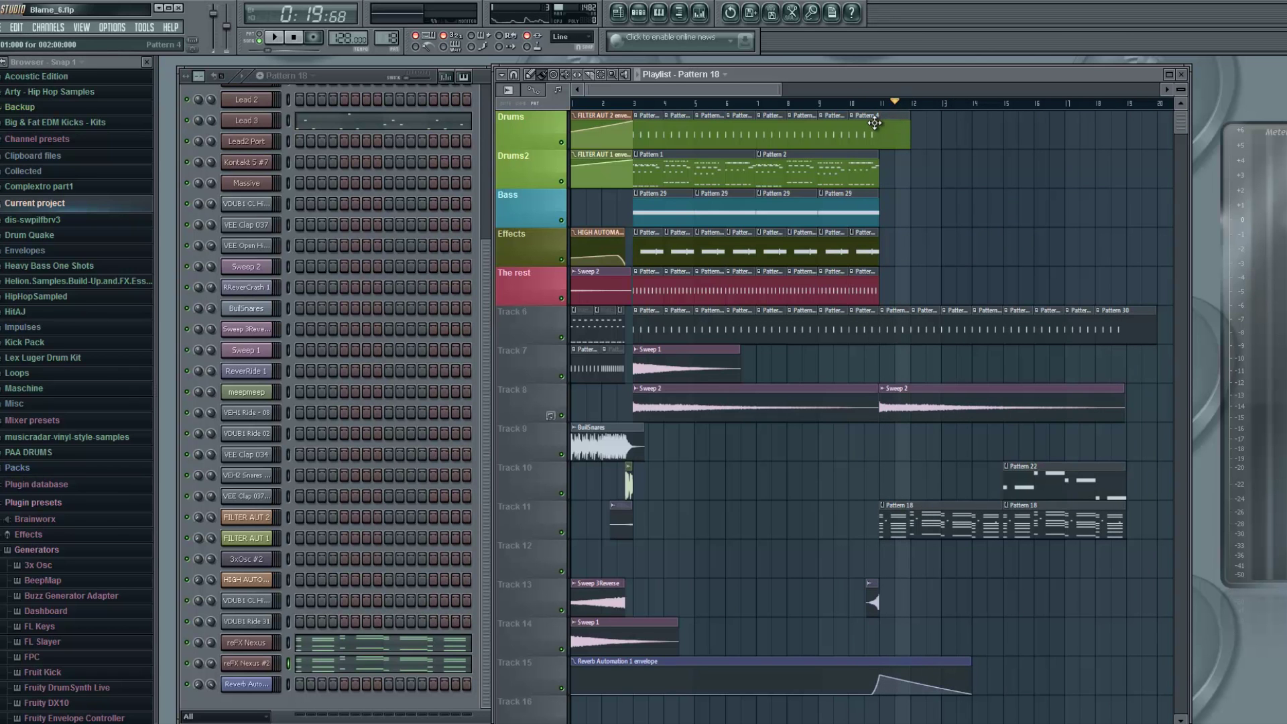
left_click(880, 105)
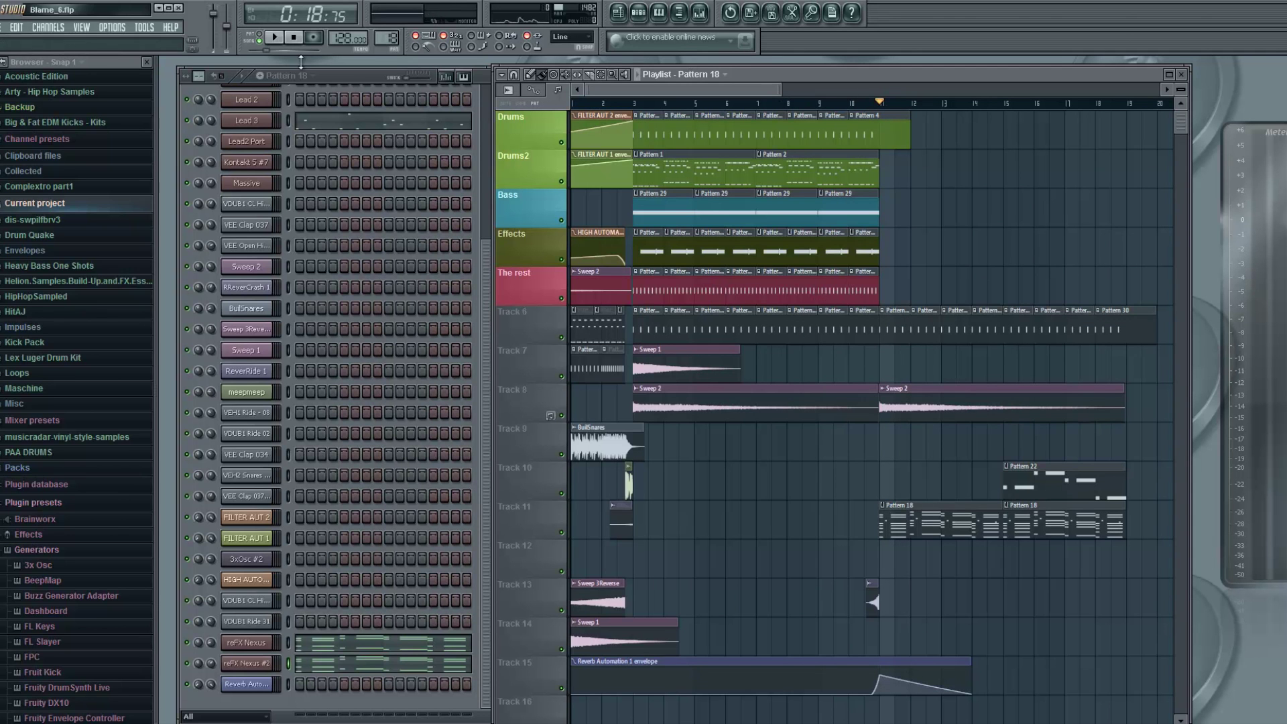
Make Pattern 1 the active pattern in the step sequencer.
left_click(313, 76)
left_click(293, 91)
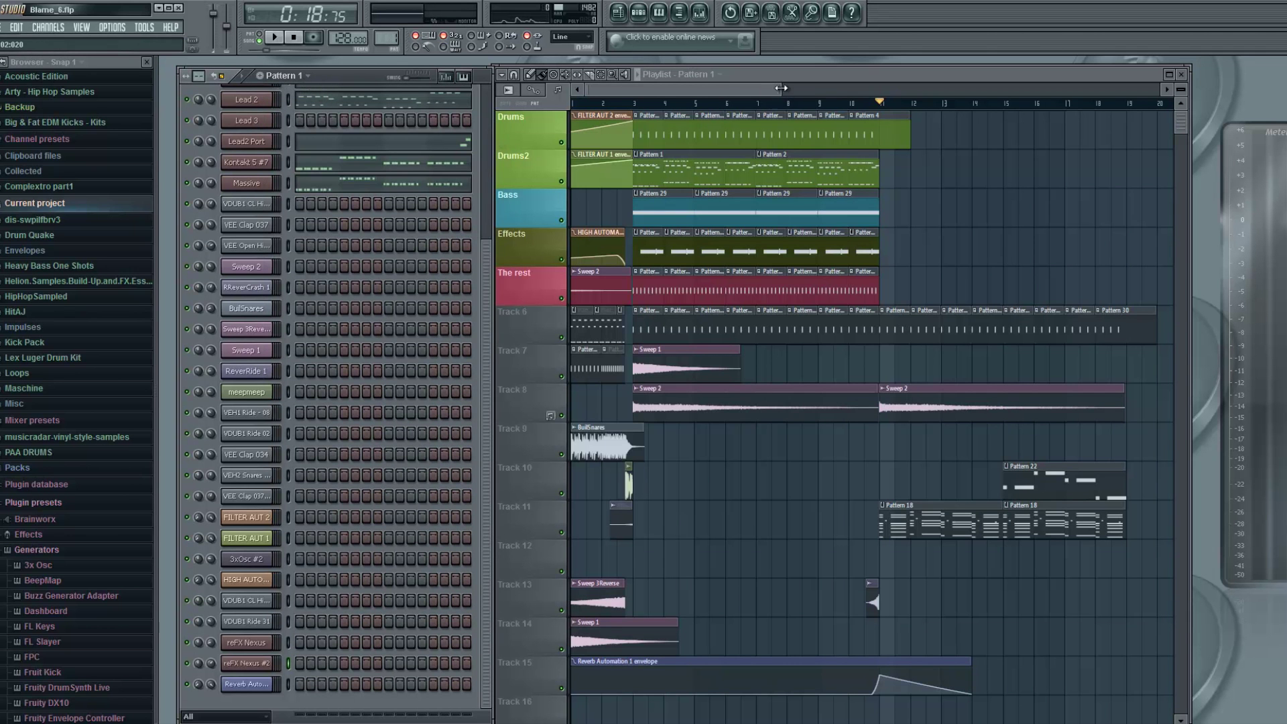
scroll(775, 87, "down", 3)
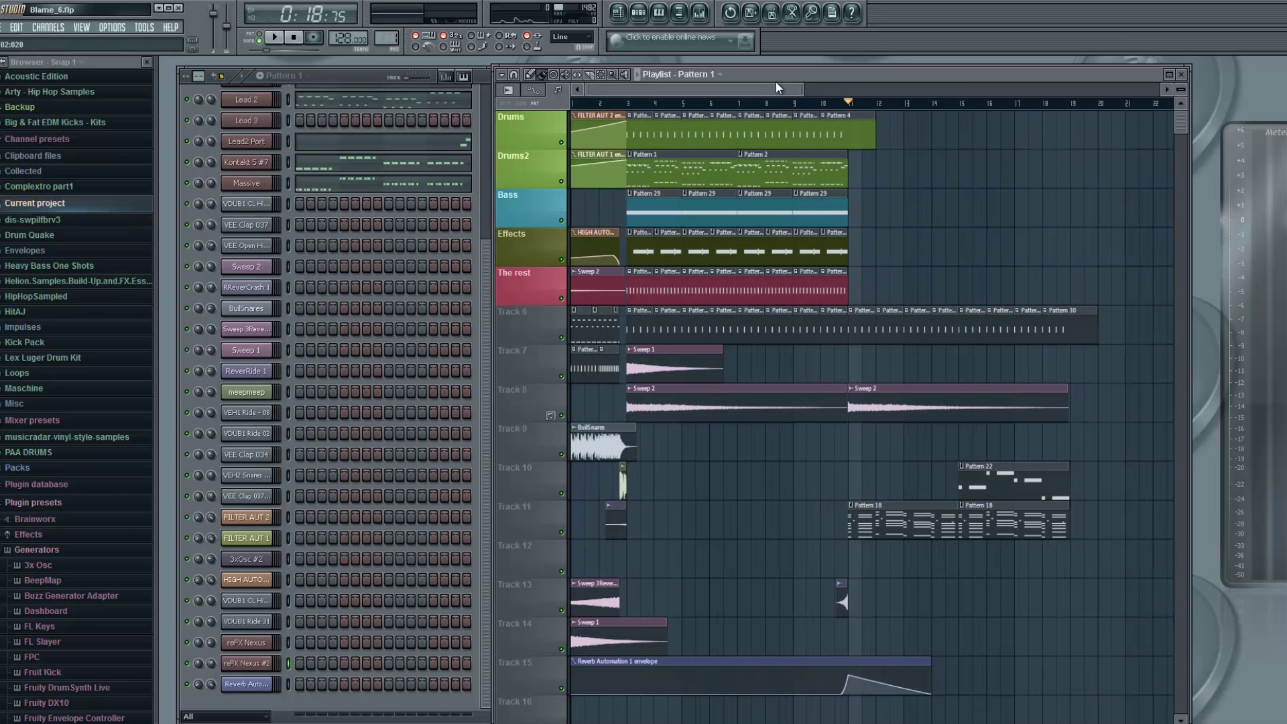